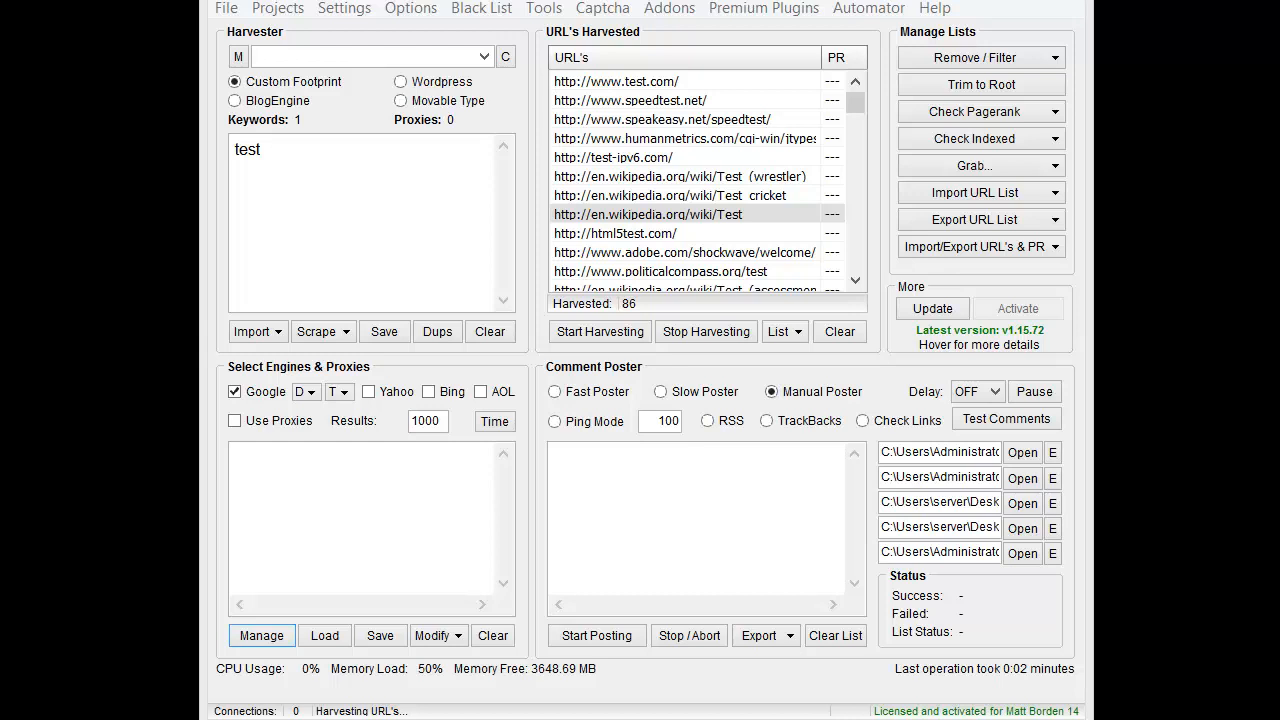
Select the harvested URLs from test.com through html5test.com and view the actions available for them.
click(656, 82)
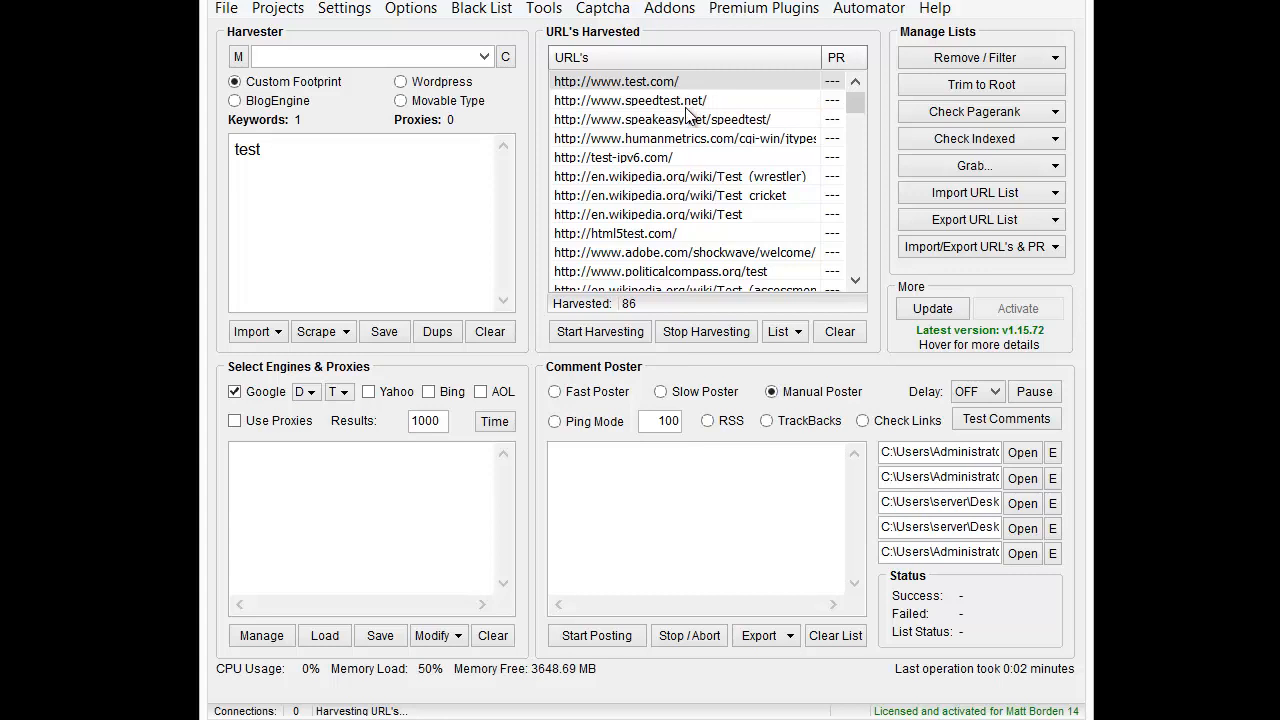
shift+click(694, 228)
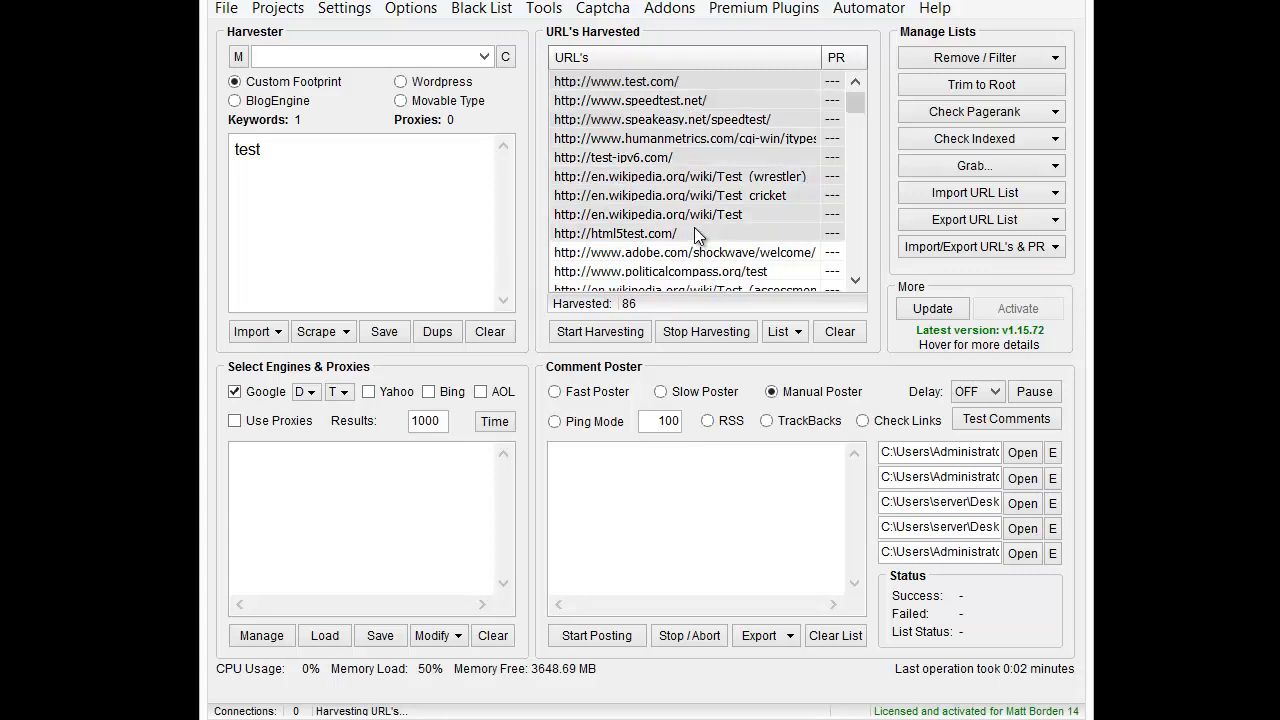
right_click(675, 150)
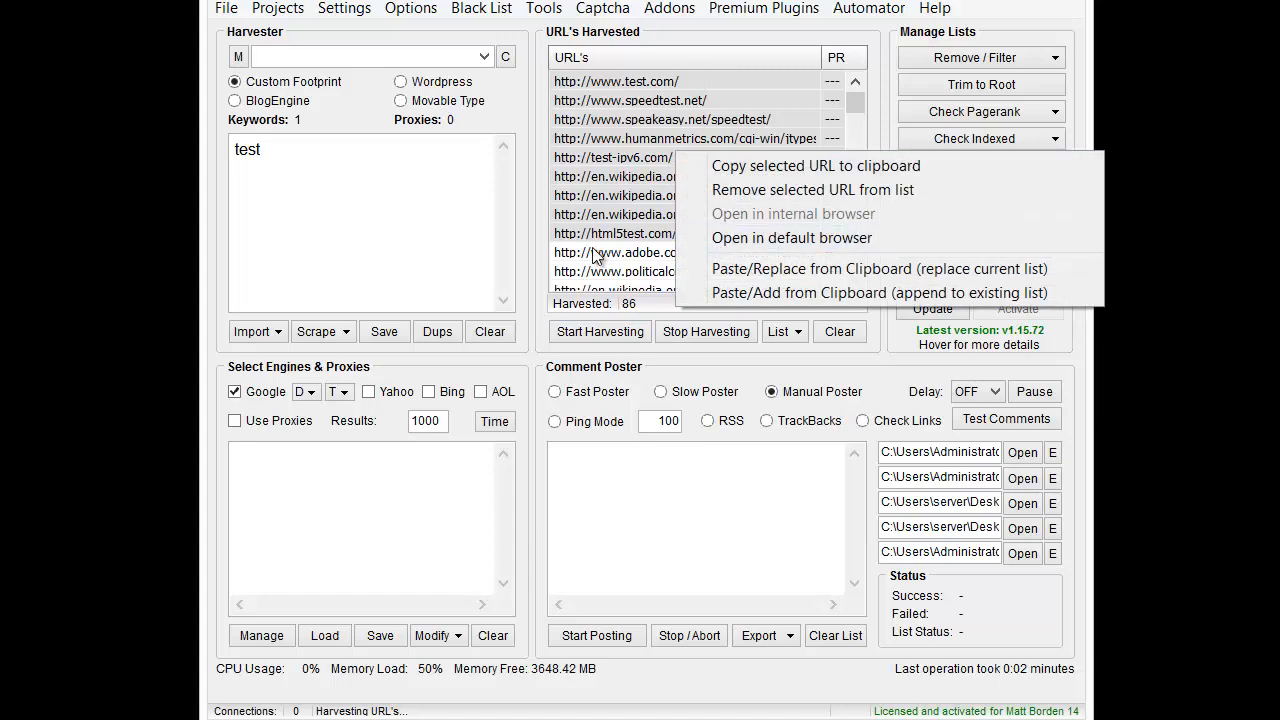
click(598, 182)
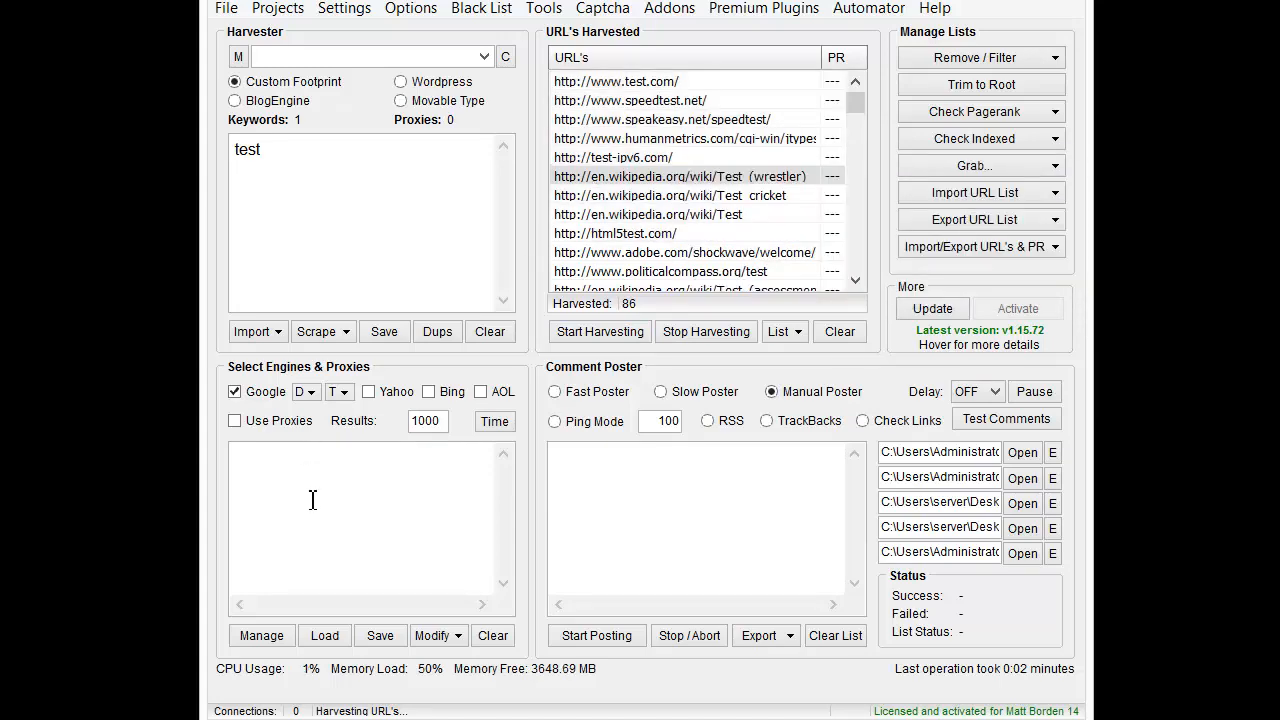
Harvest proxies from Supported source 1 and apply them to the Proxy Manager list, replacing the current list.
click(261, 635)
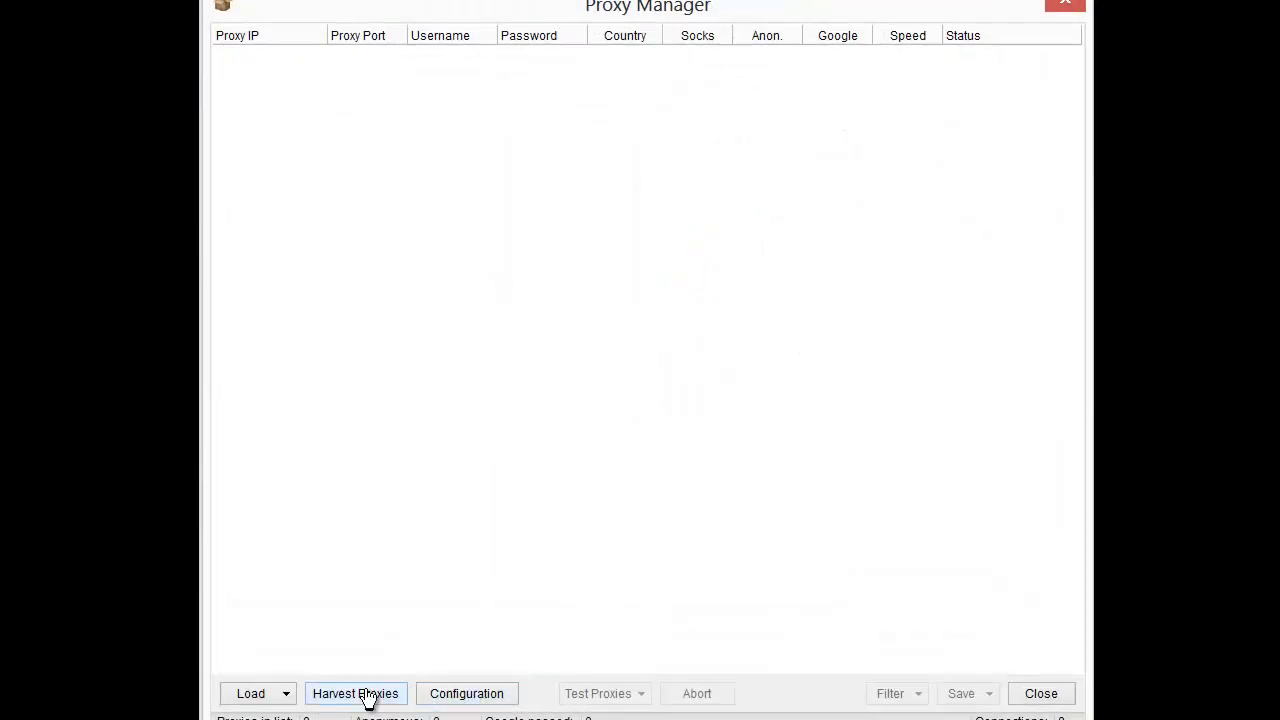
click(368, 698)
click(639, 666)
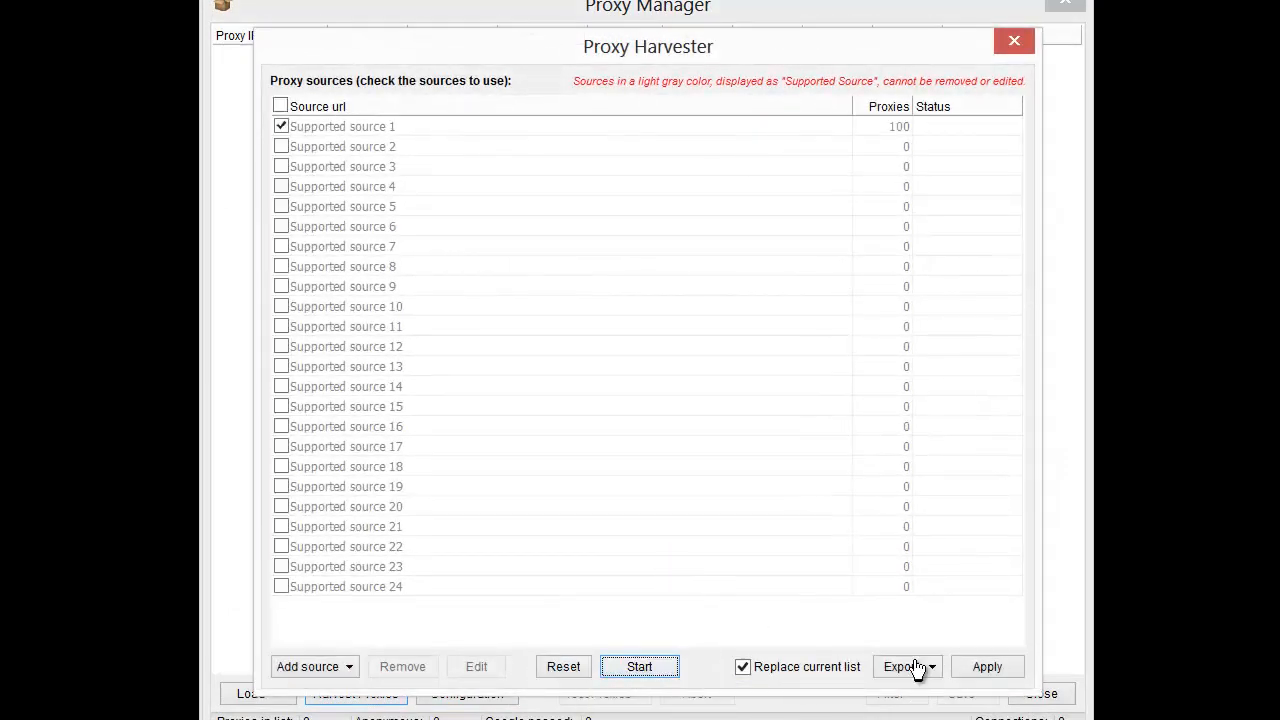
click(980, 672)
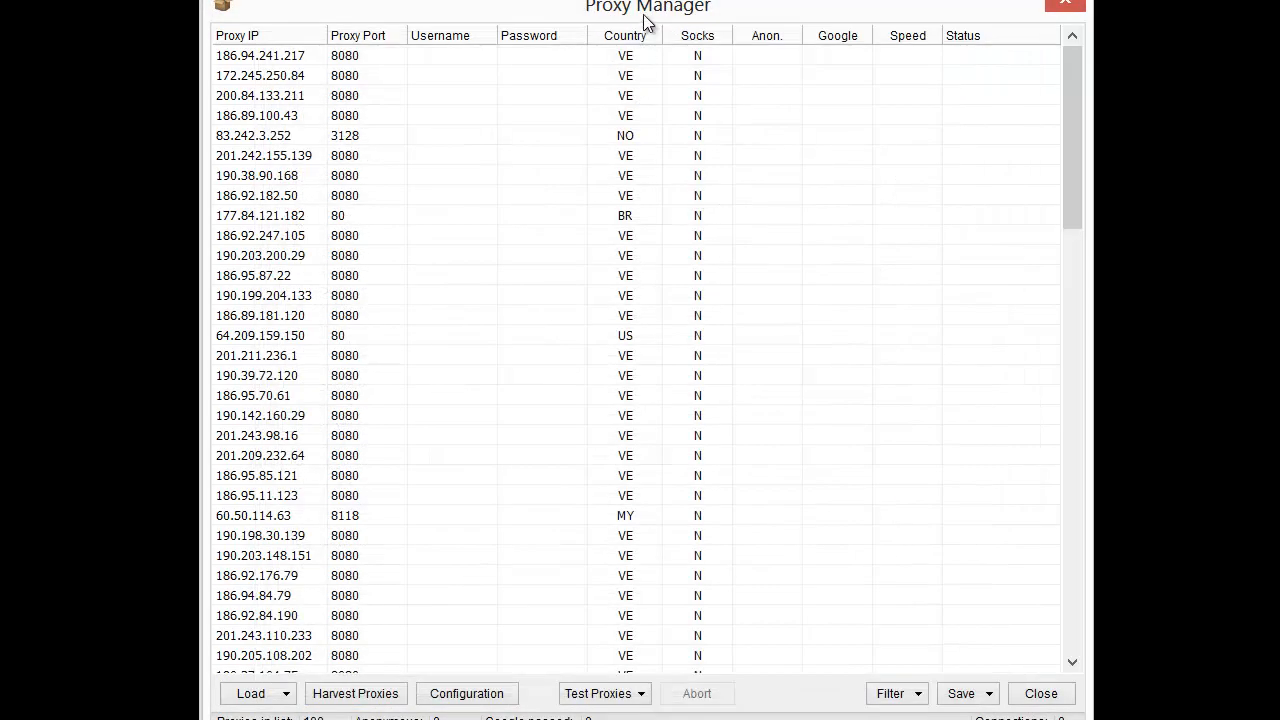
Select the proxies from 177.84.121.182 through 60.50.114.63 and view the proxy filter options.
click(474, 218)
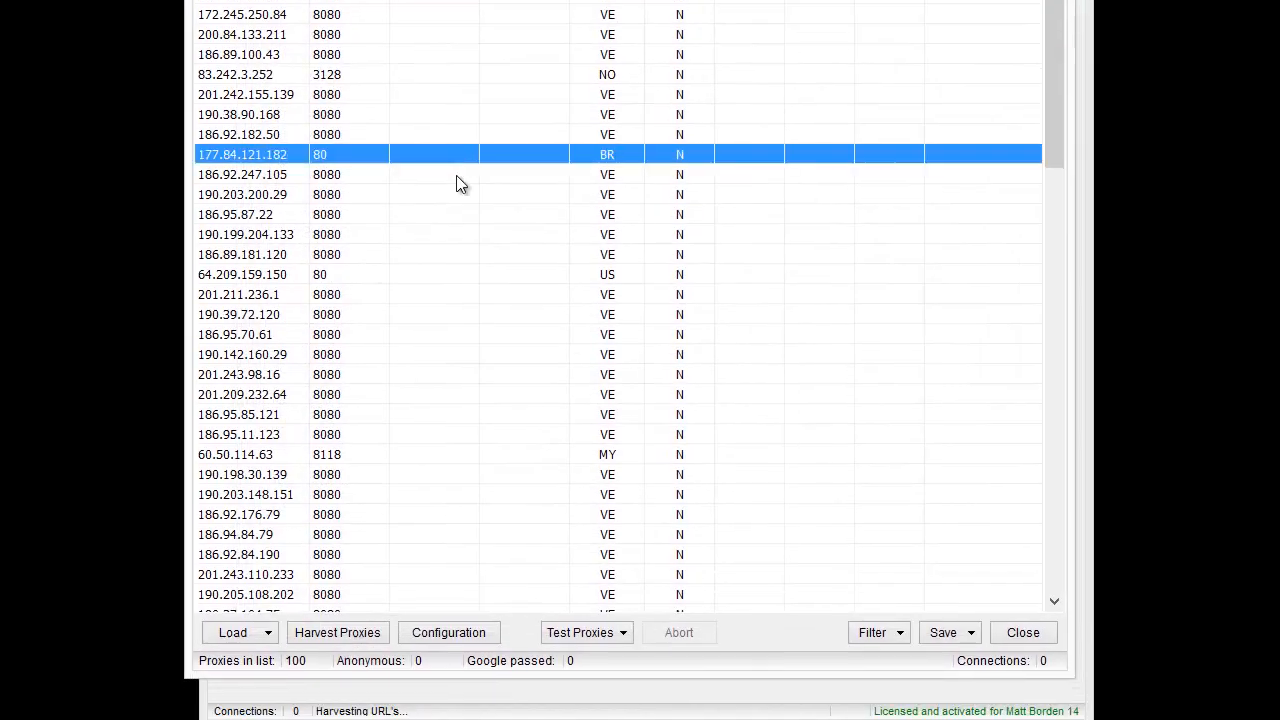
shift+click(346, 452)
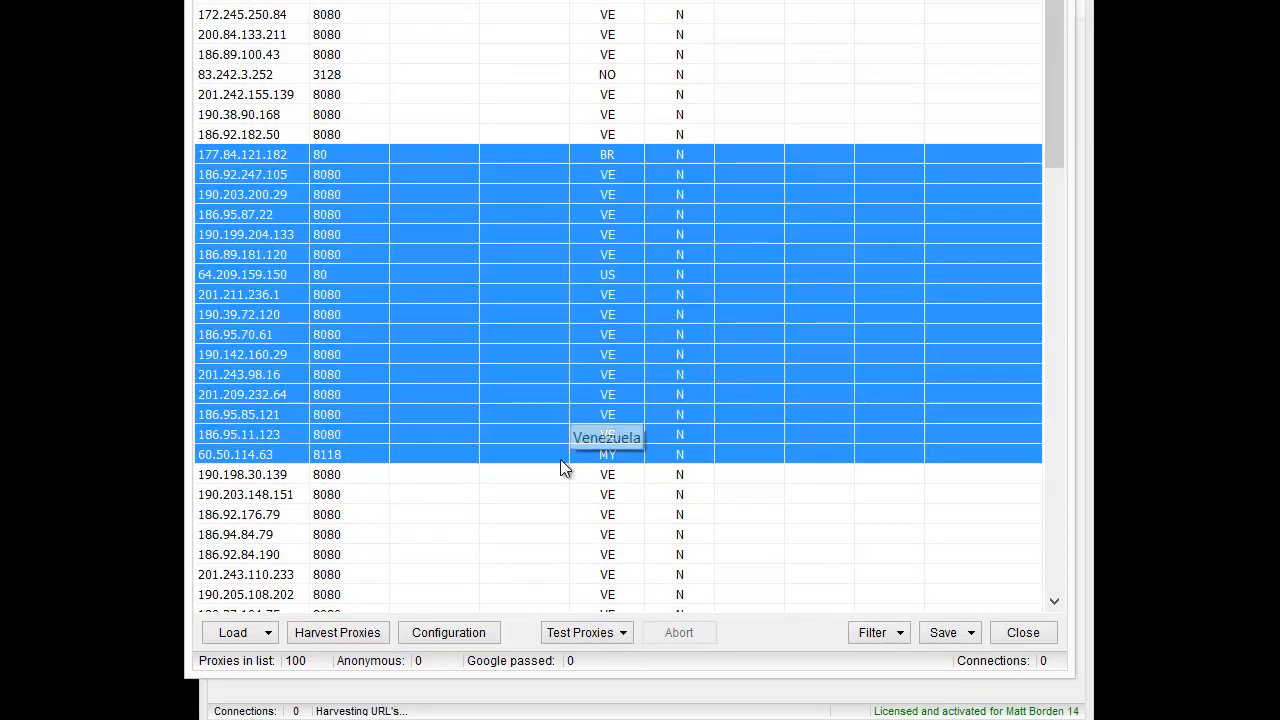
click(886, 640)
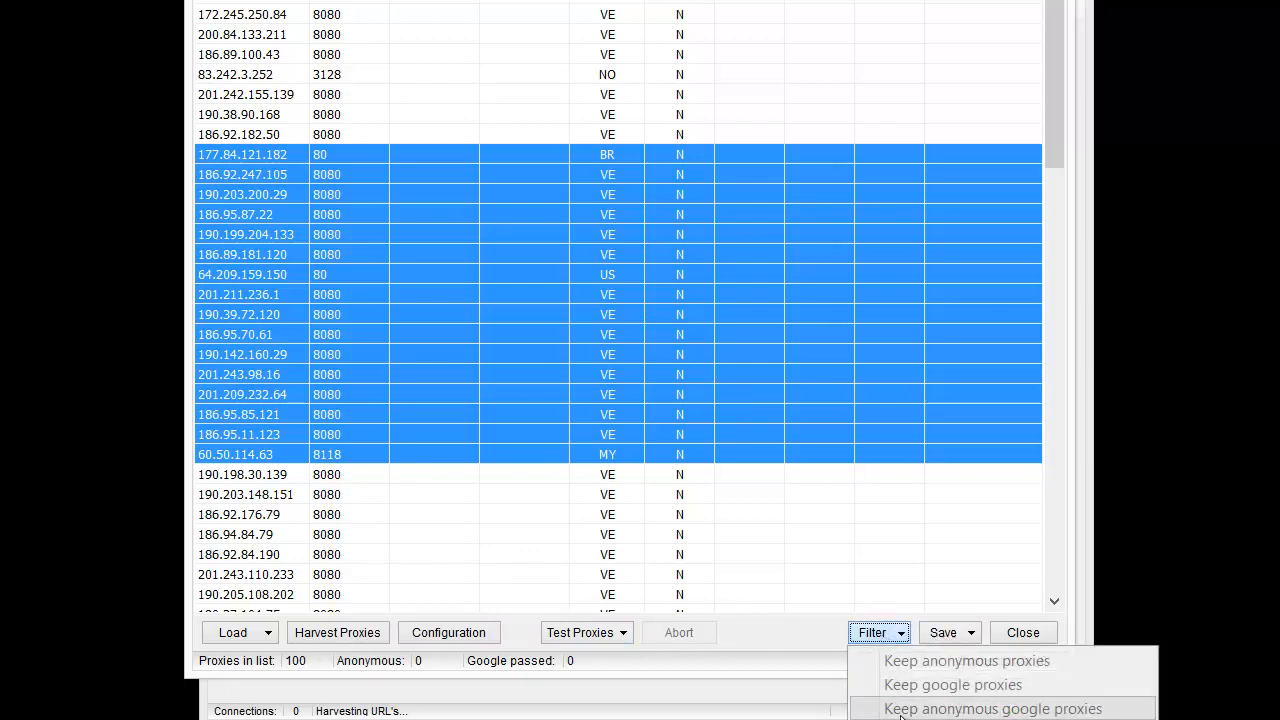
click(839, 555)
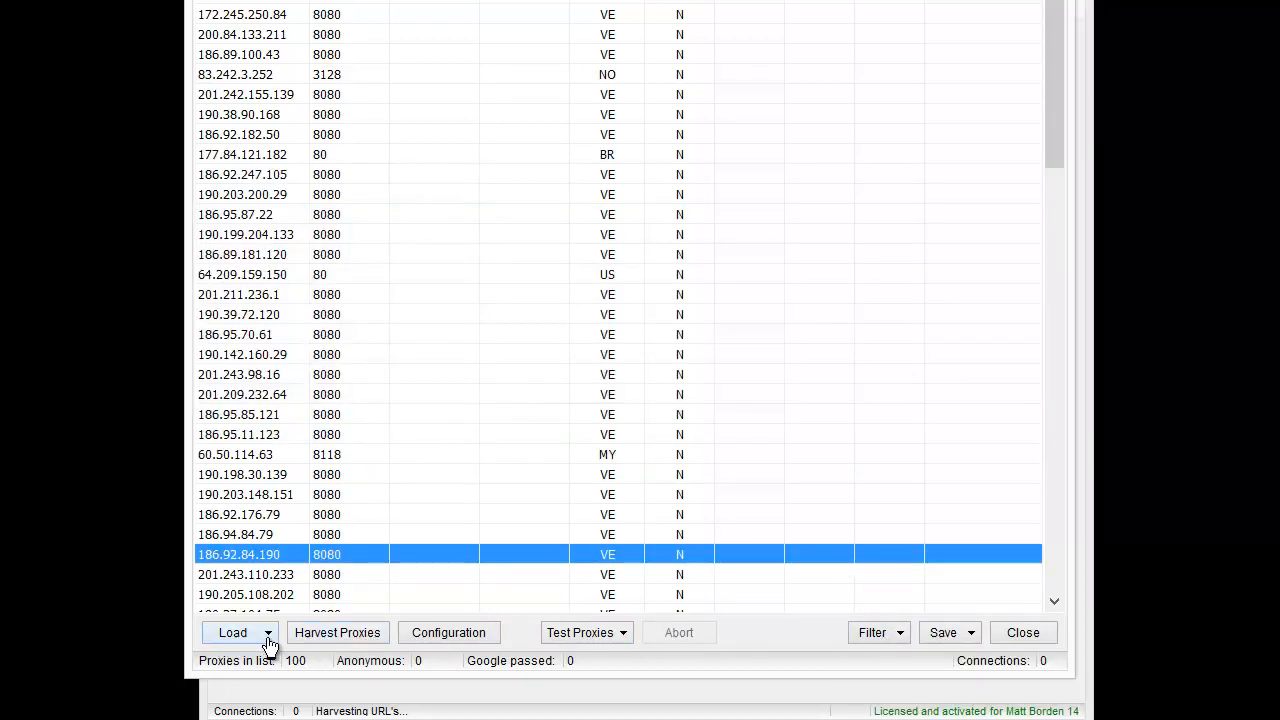
Look over the Proxy Harvester's sources, highlighting Supported source 8 through 19, and return to the main window.
click(345, 640)
click(577, 206)
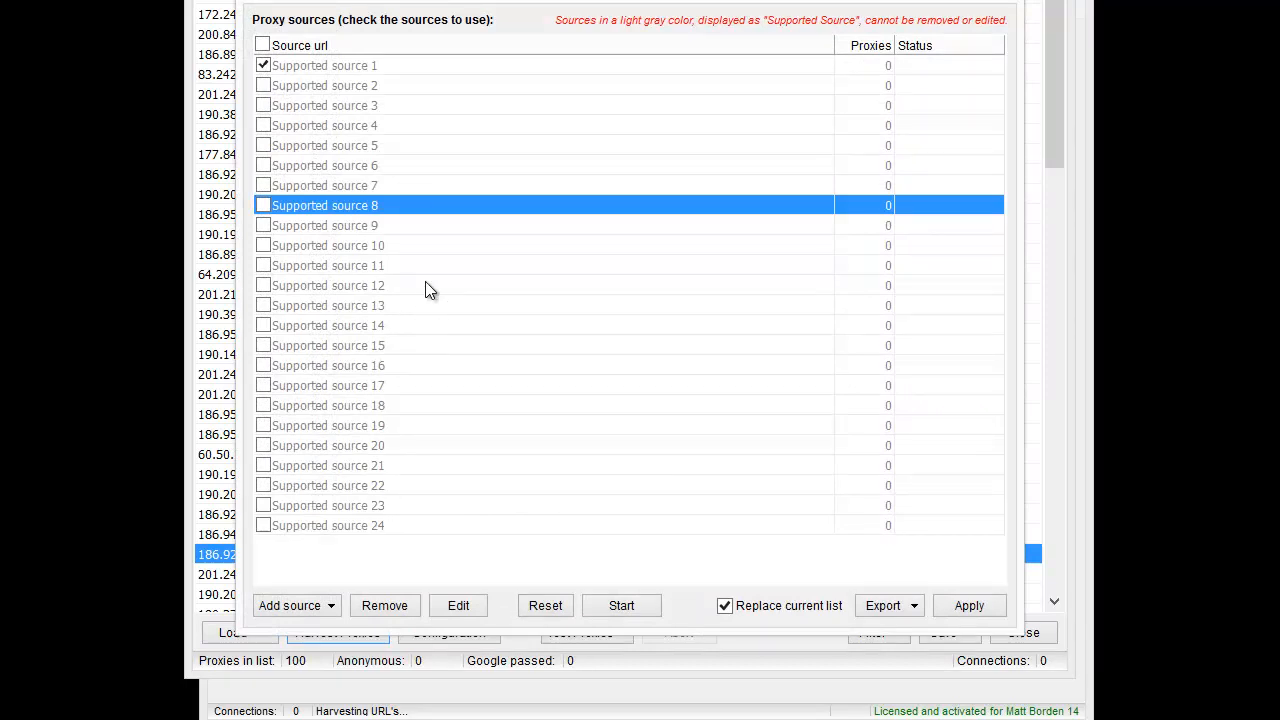
shift+click(381, 425)
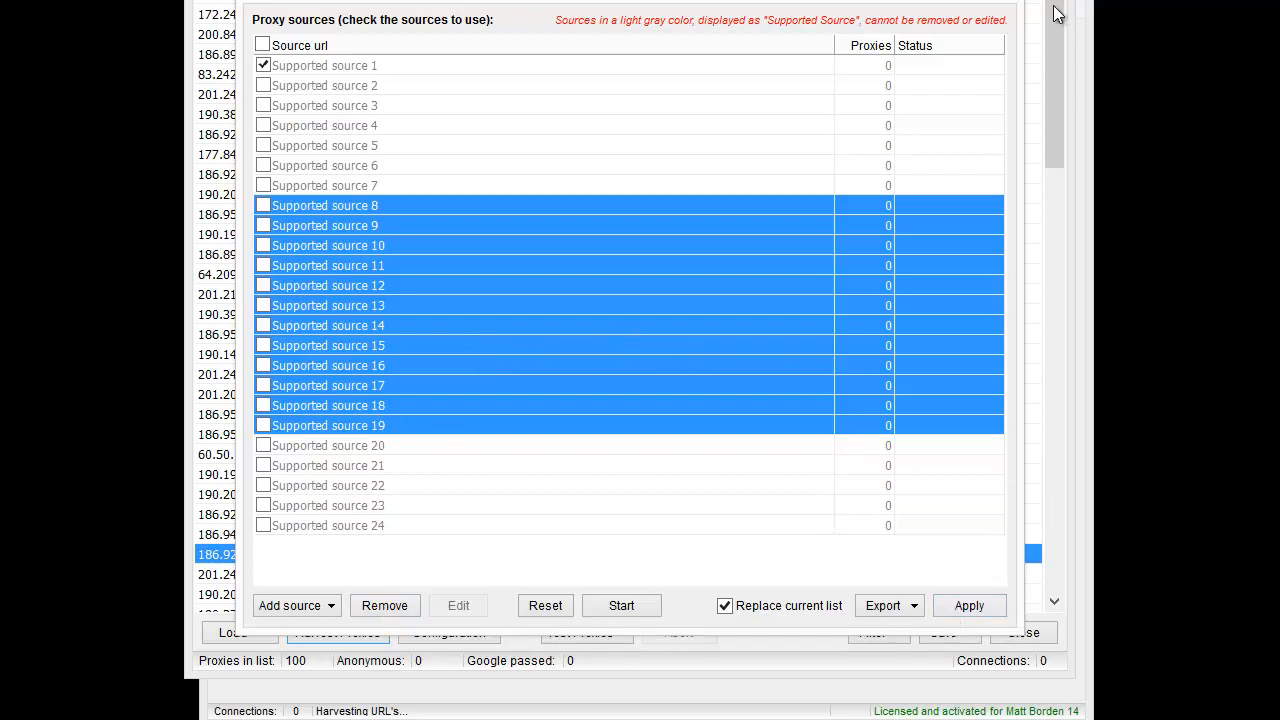
click(1005, 0)
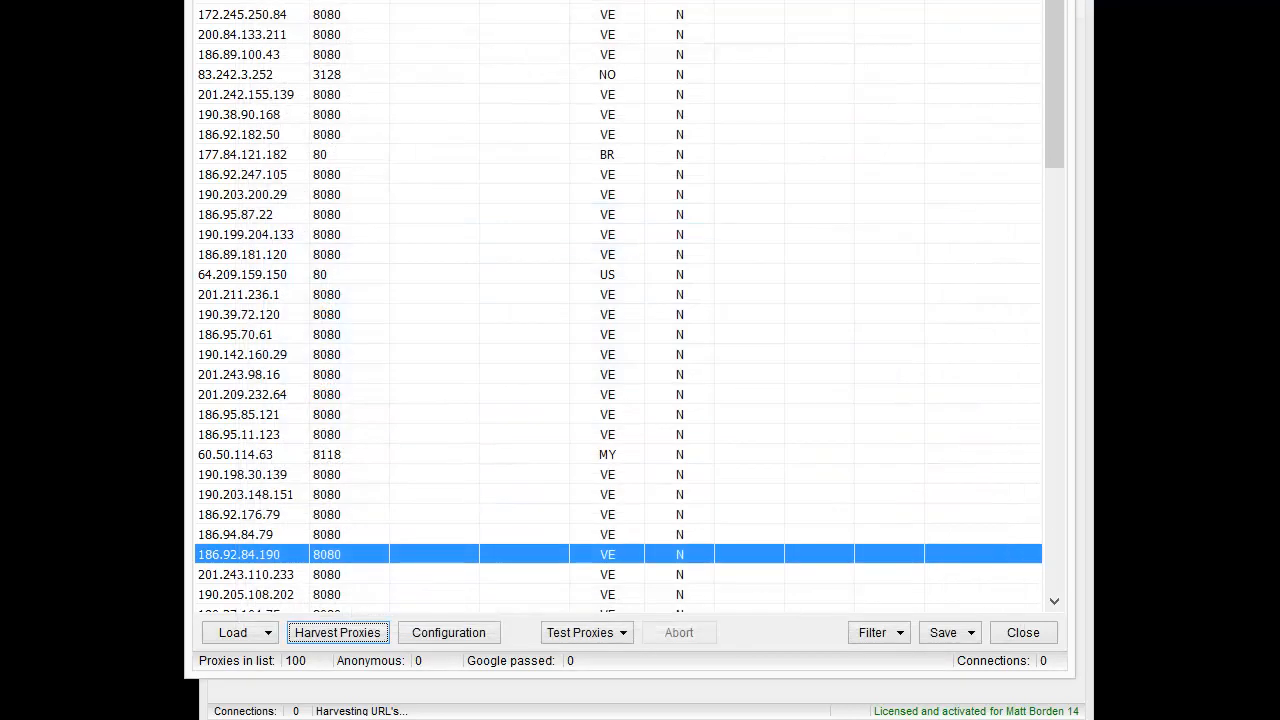
click(1028, 630)
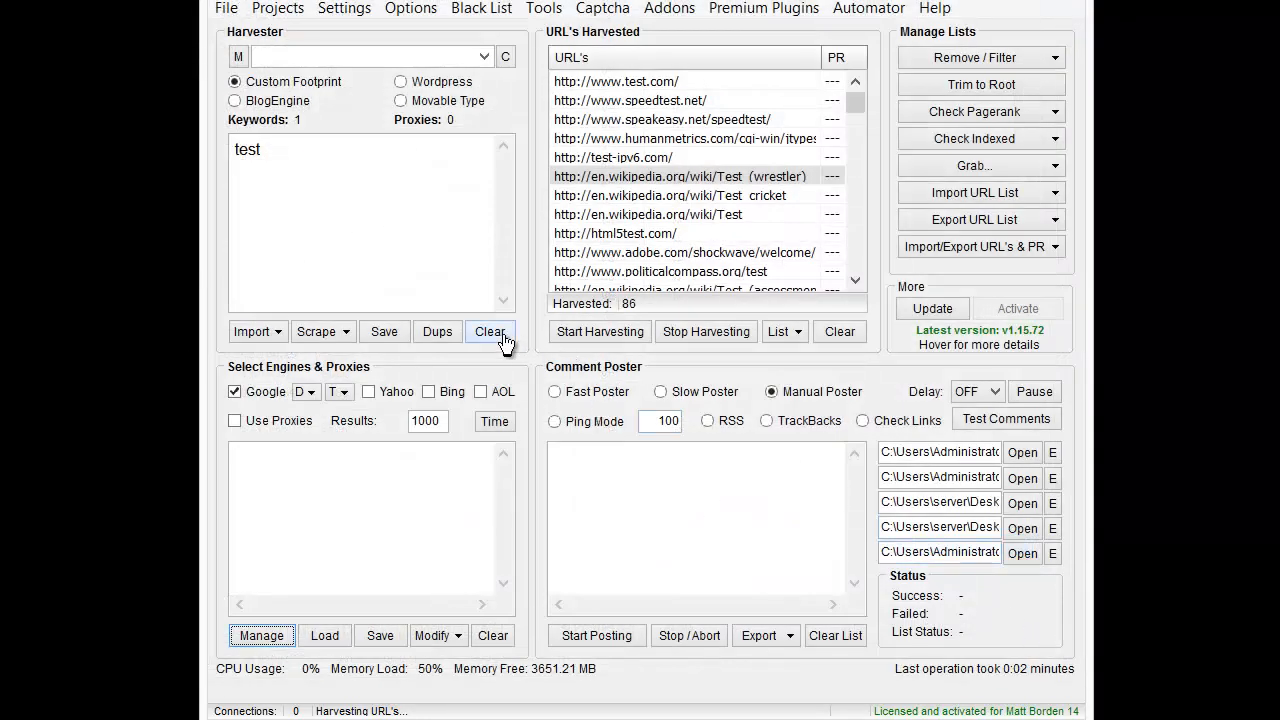
Scrape keyword suggestions for "car reports" with the Keyword Scraper at level 1.
click(332, 332)
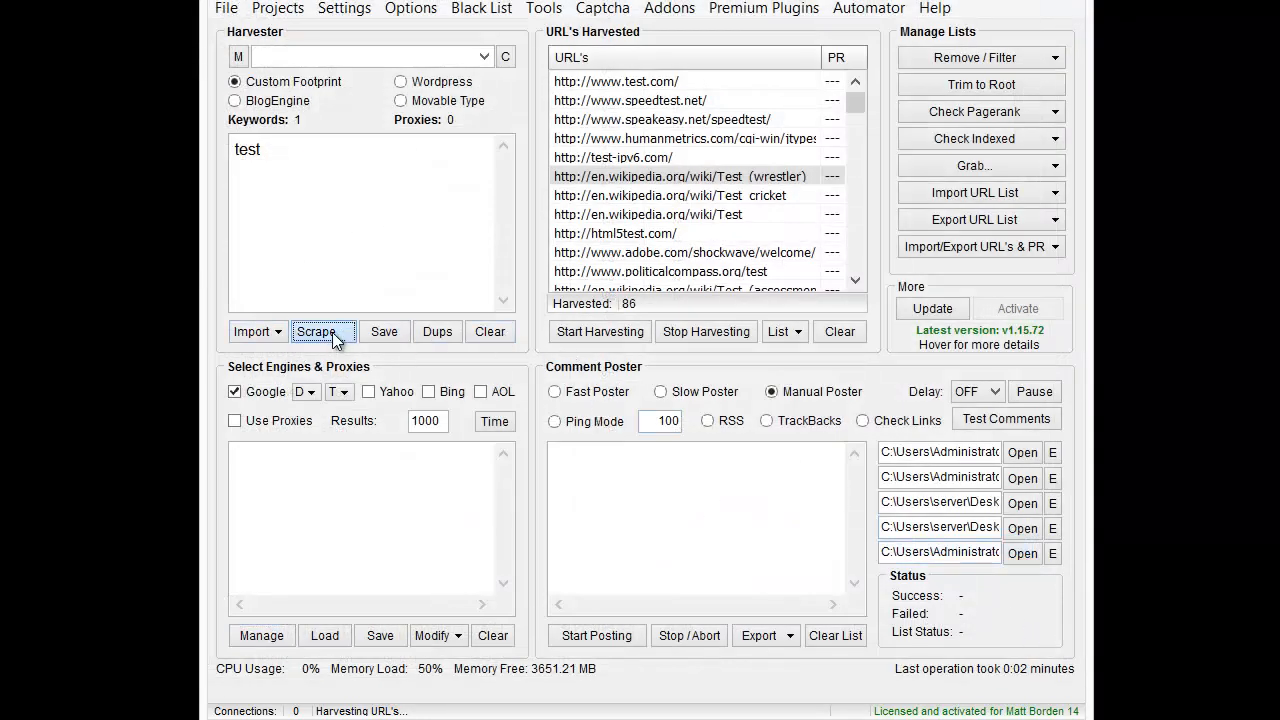
click(355, 361)
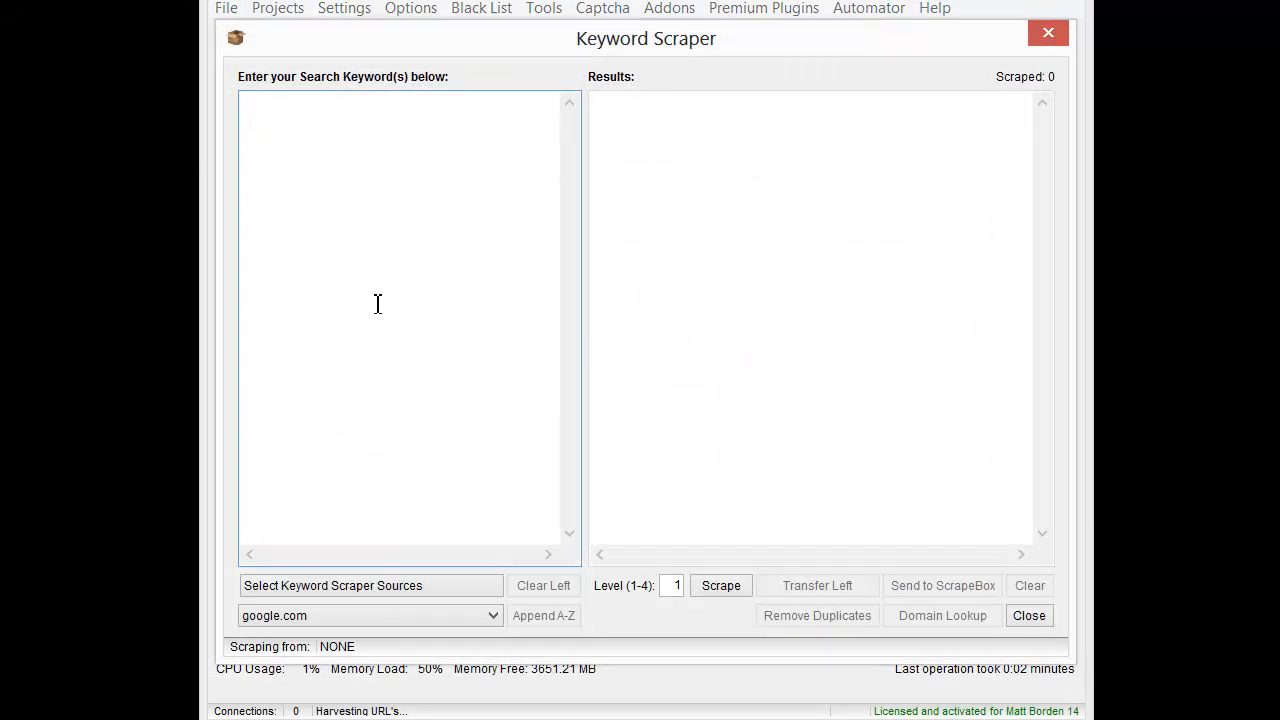
text(car)
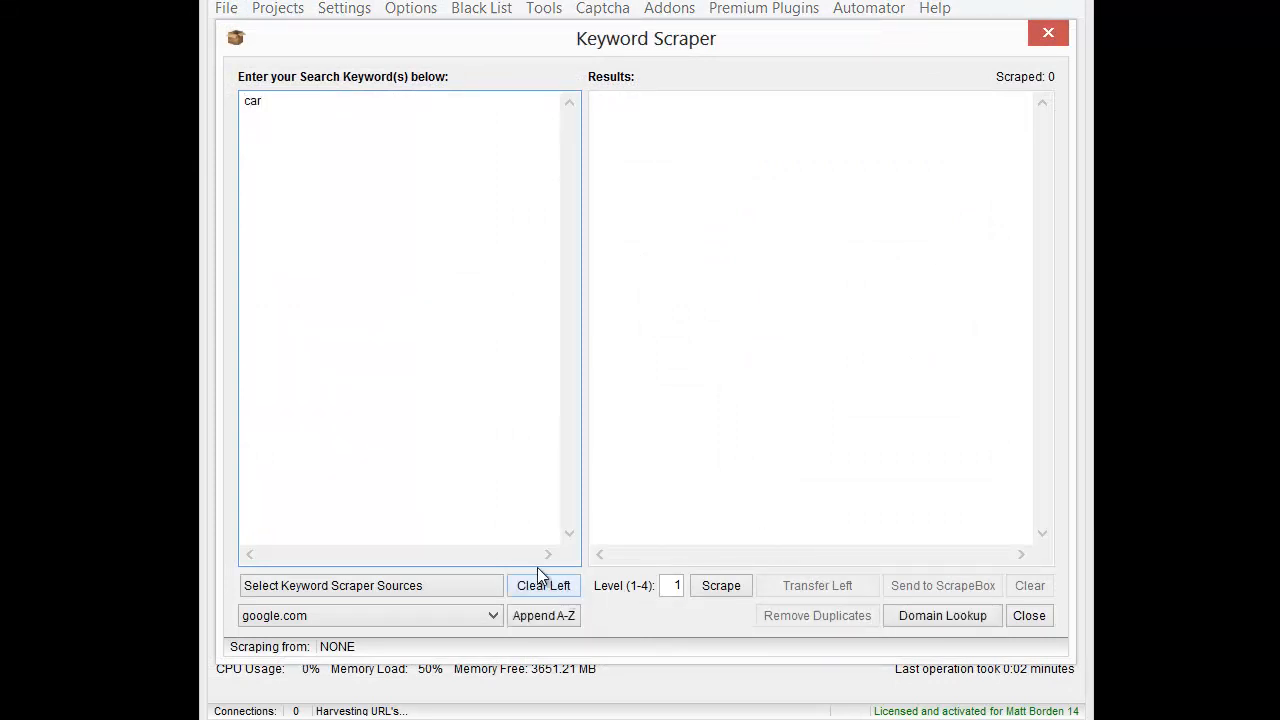
text( reports)
click(720, 586)
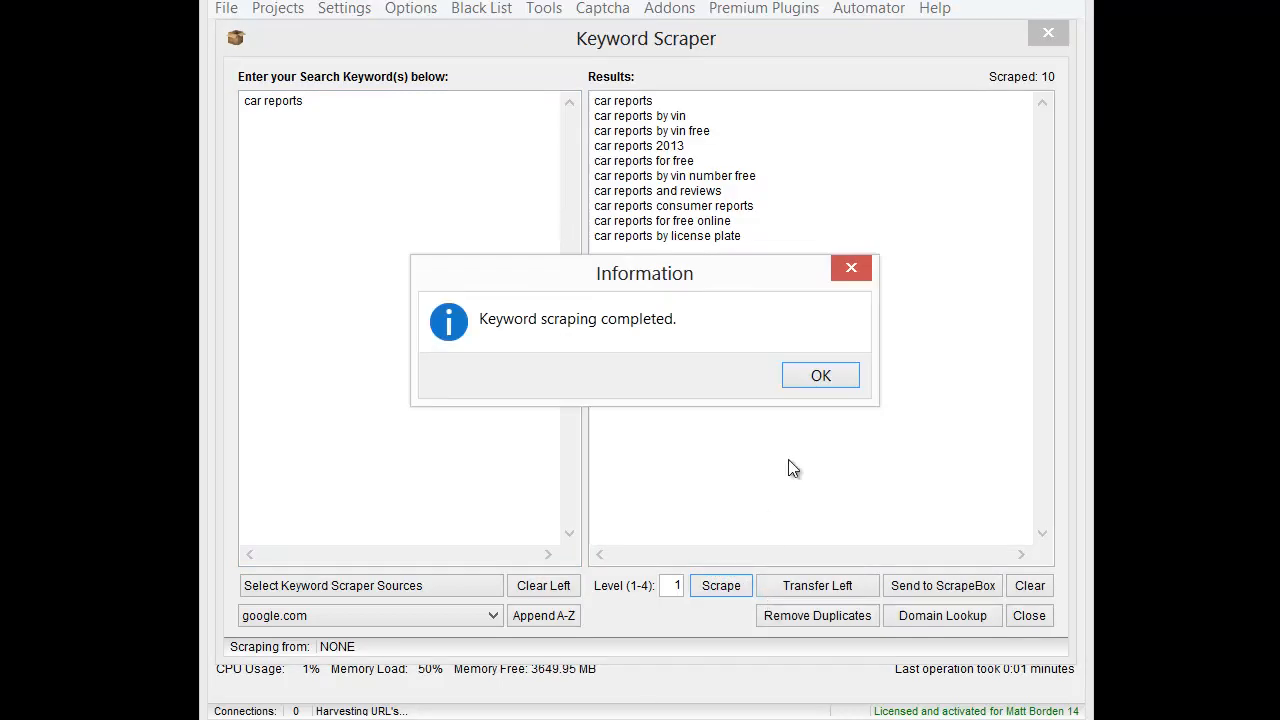
click(818, 374)
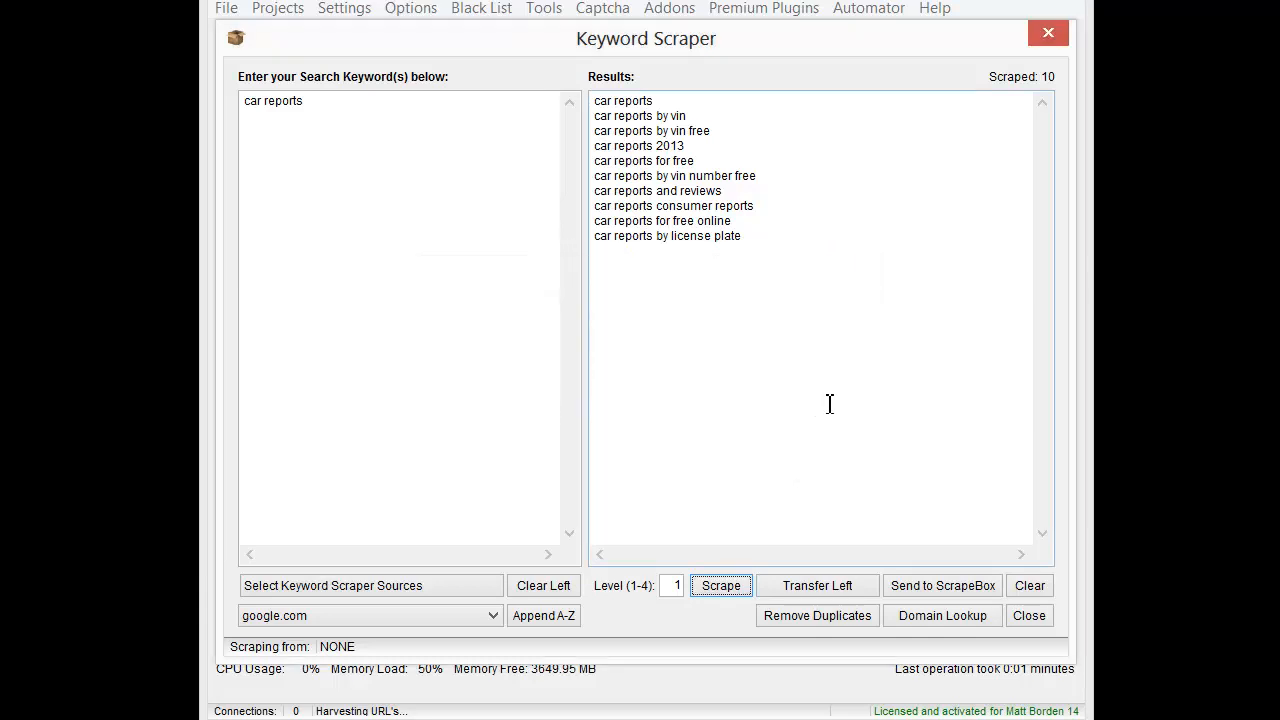
Run a domain availability lookup on the scraped keywords for .COM, .ORG, .NET and .INFO and review the results.
click(928, 616)
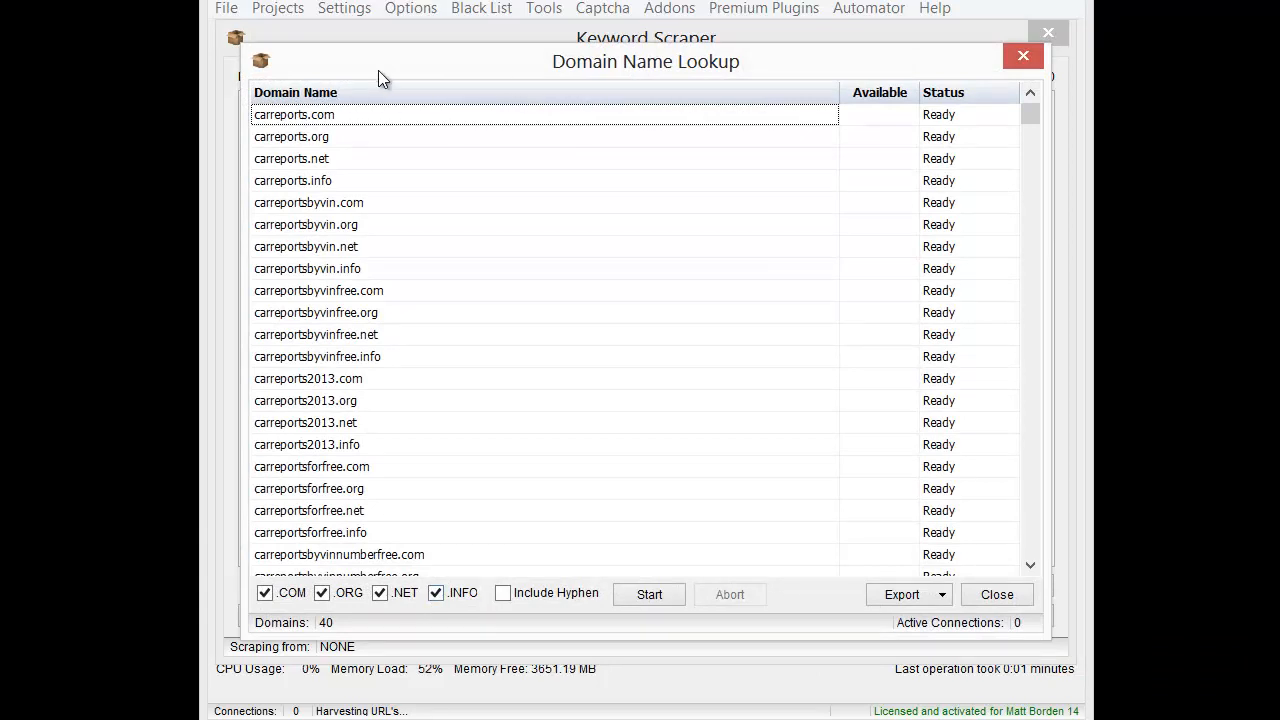
drag(405, 66, 313, 354)
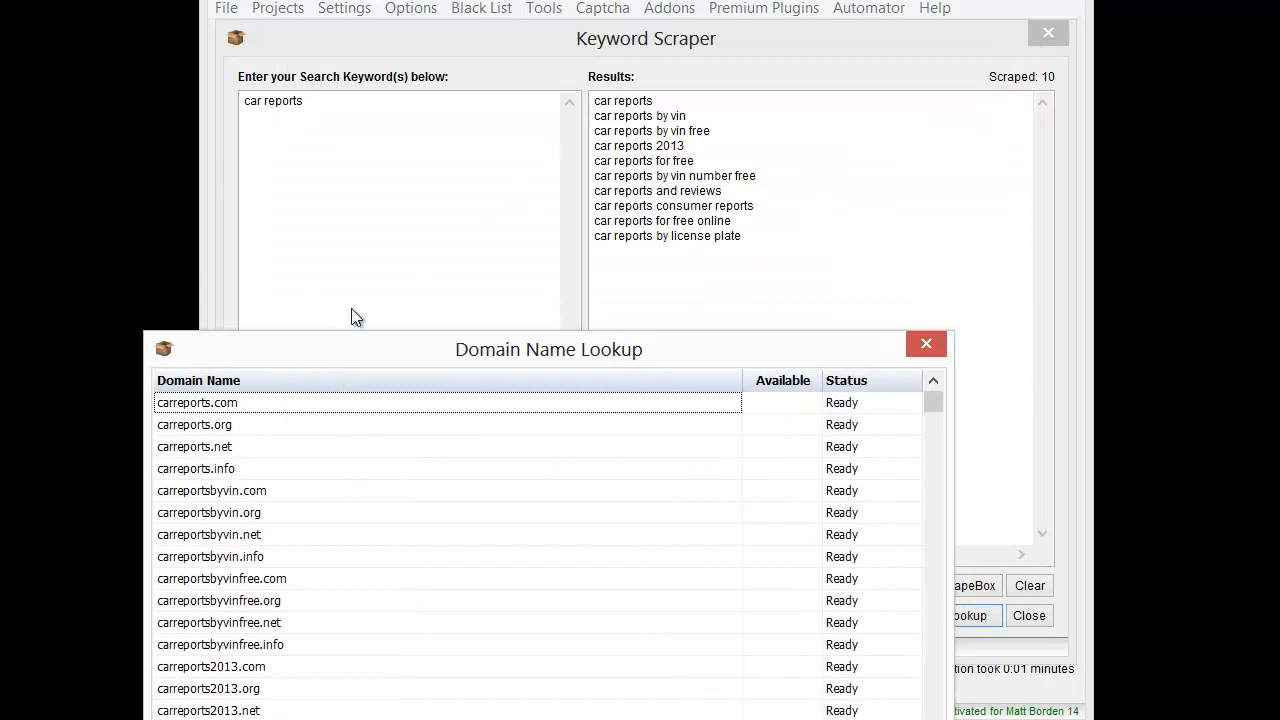
drag(343, 349, 443, 21)
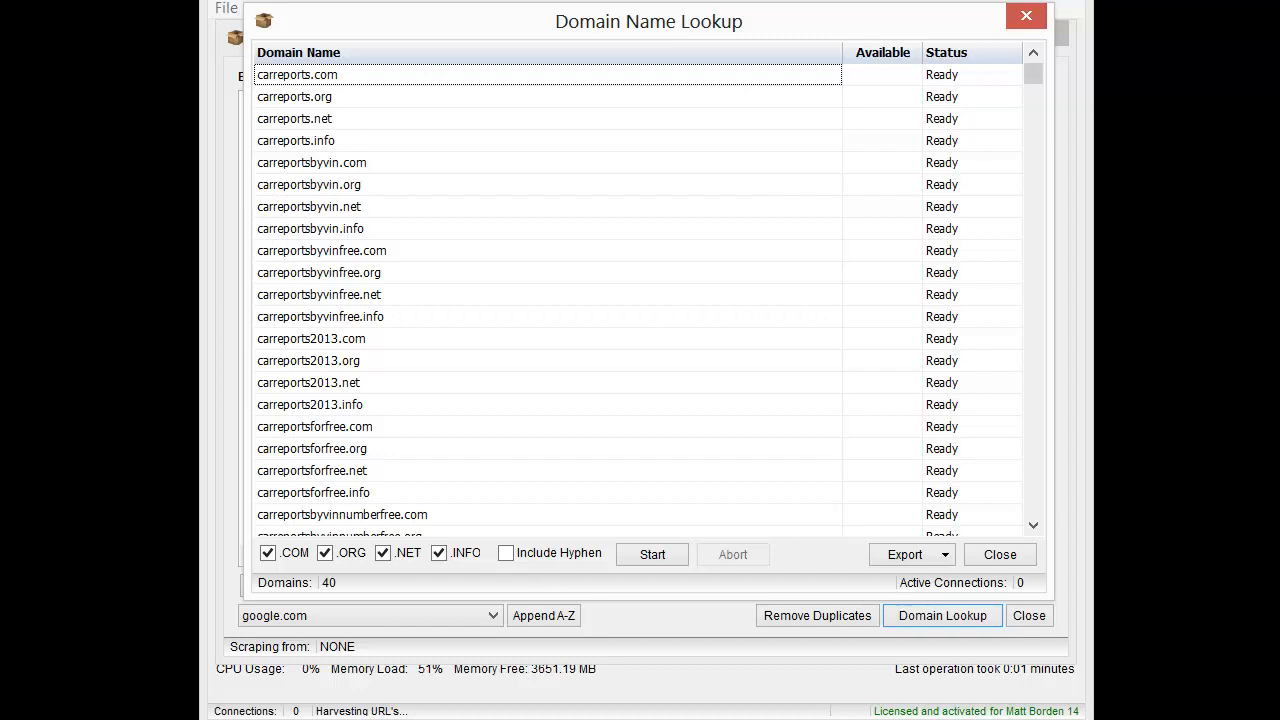
click(680, 560)
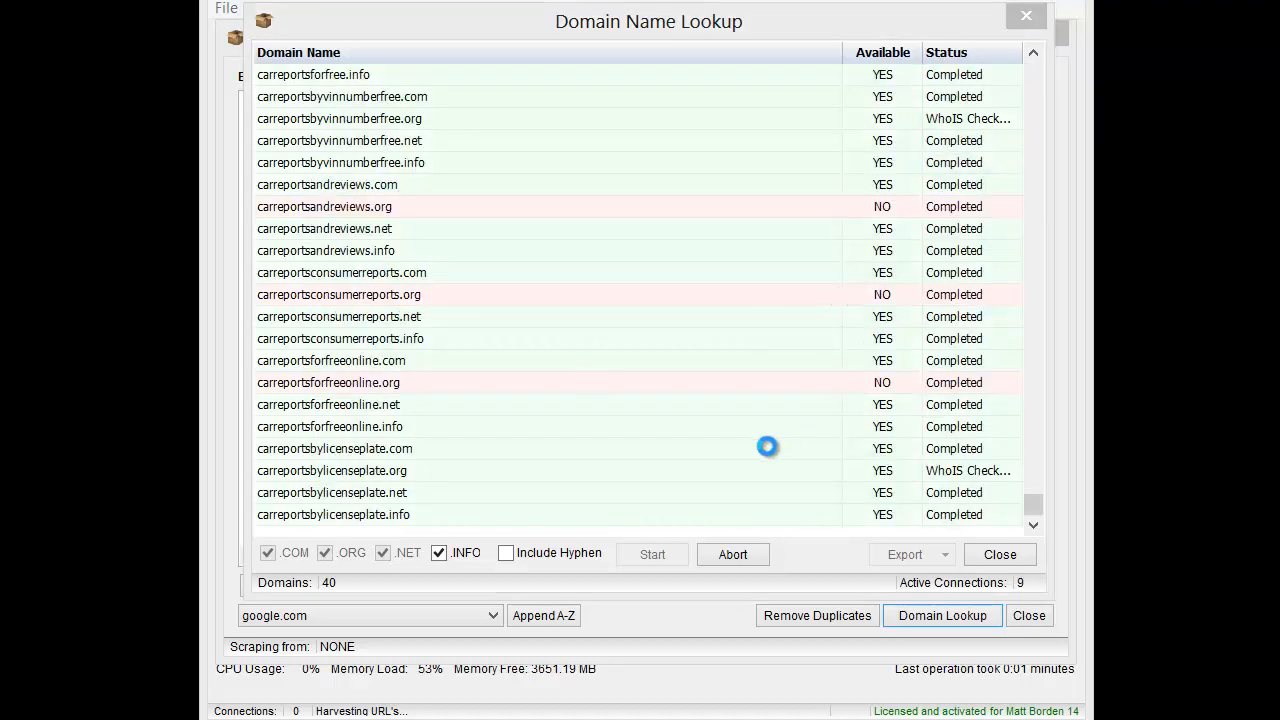
drag(1030, 502, 955, 410)
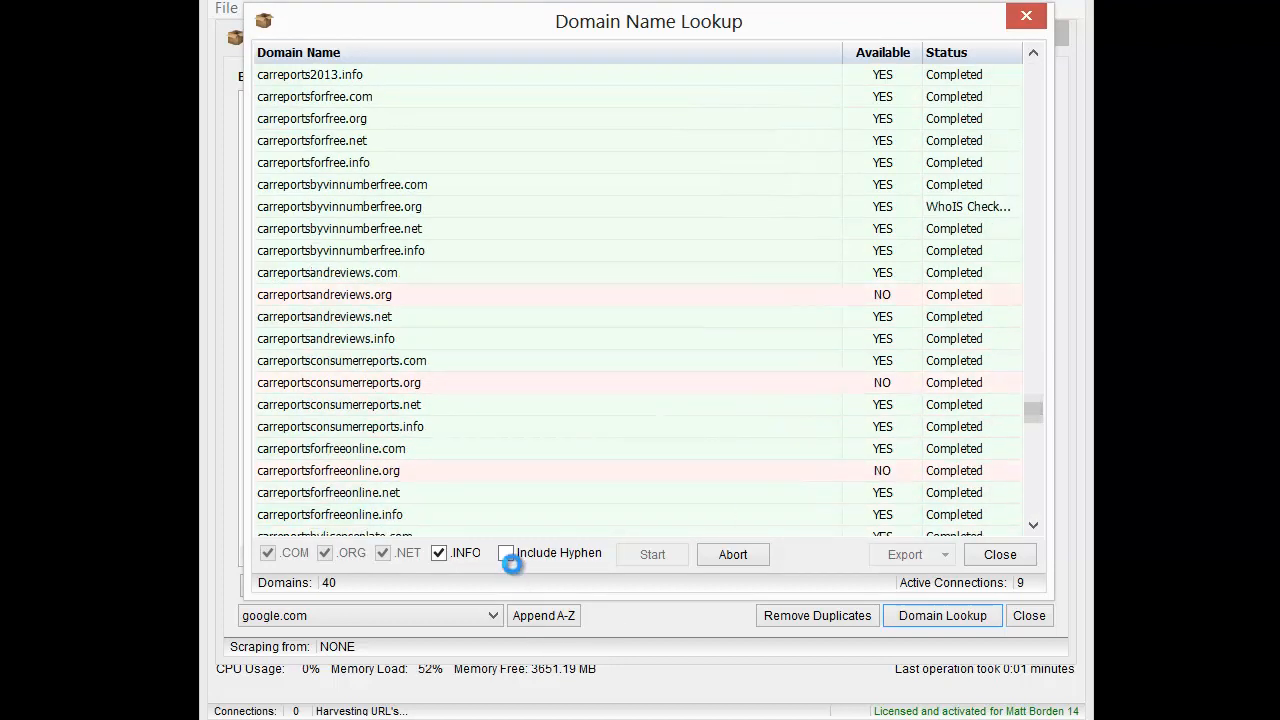
Include hyphenated variants in the domain list, look through it, abort the lookup and return to the main window.
click(507, 552)
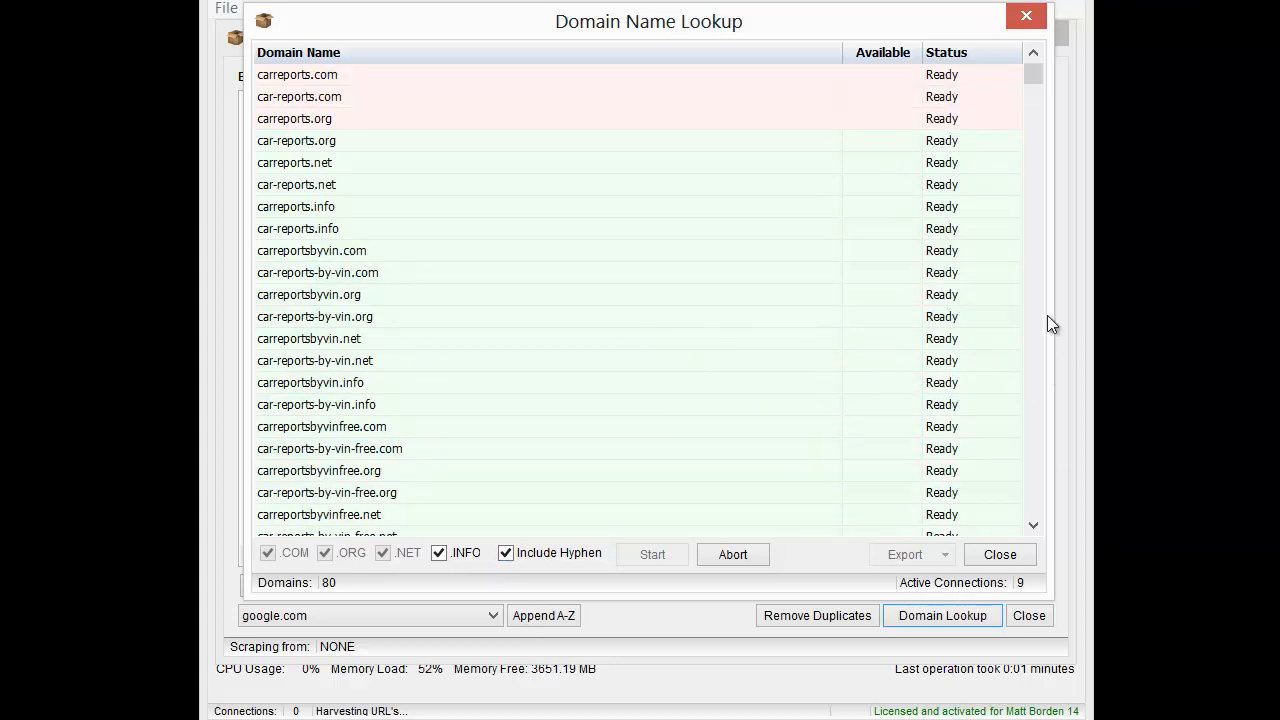
drag(1035, 76, 1017, 532)
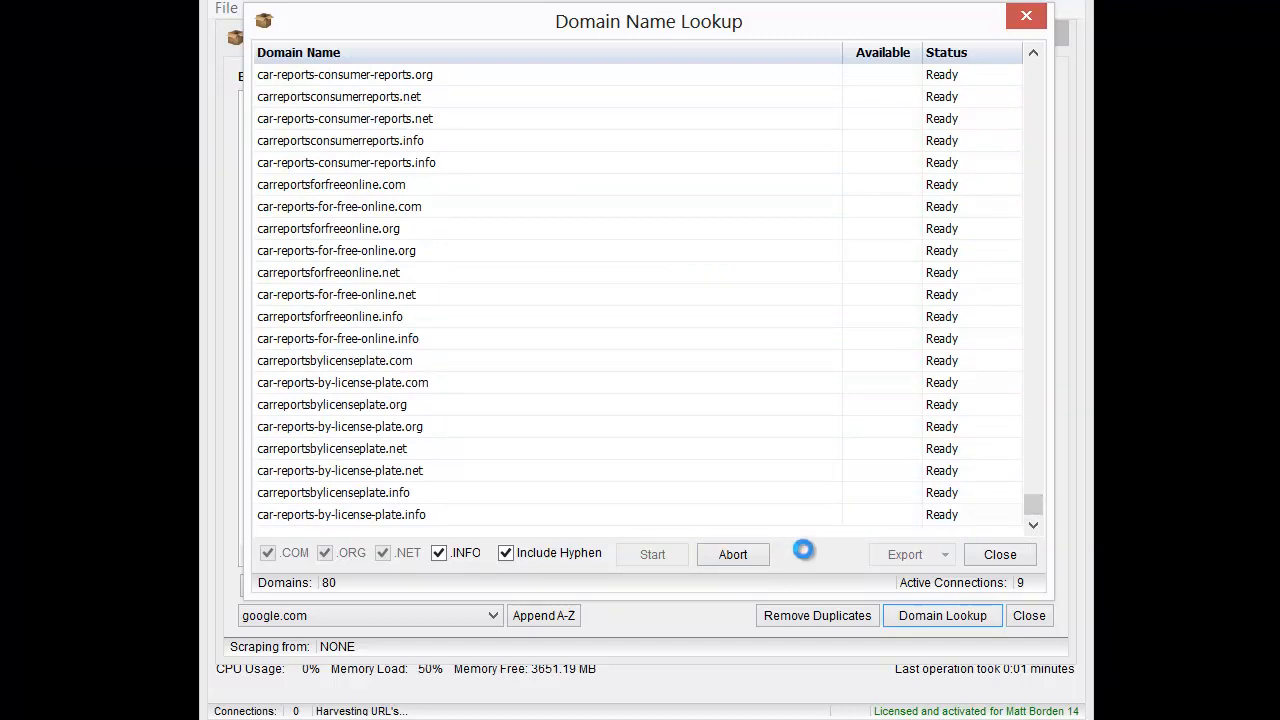
click(733, 554)
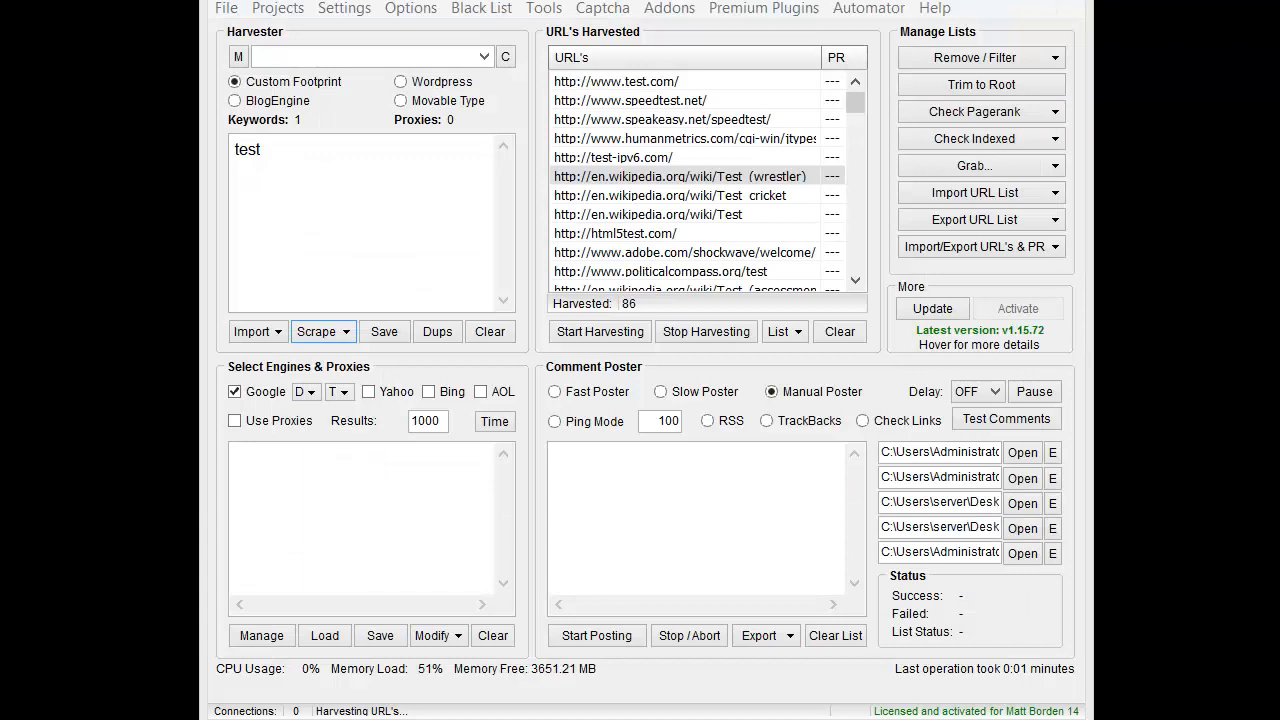
Browse the harvested URLs and view the export formats available for the list.
click(677, 102)
scroll(677, 105, down, 3)
scroll(677, 105, up, 4)
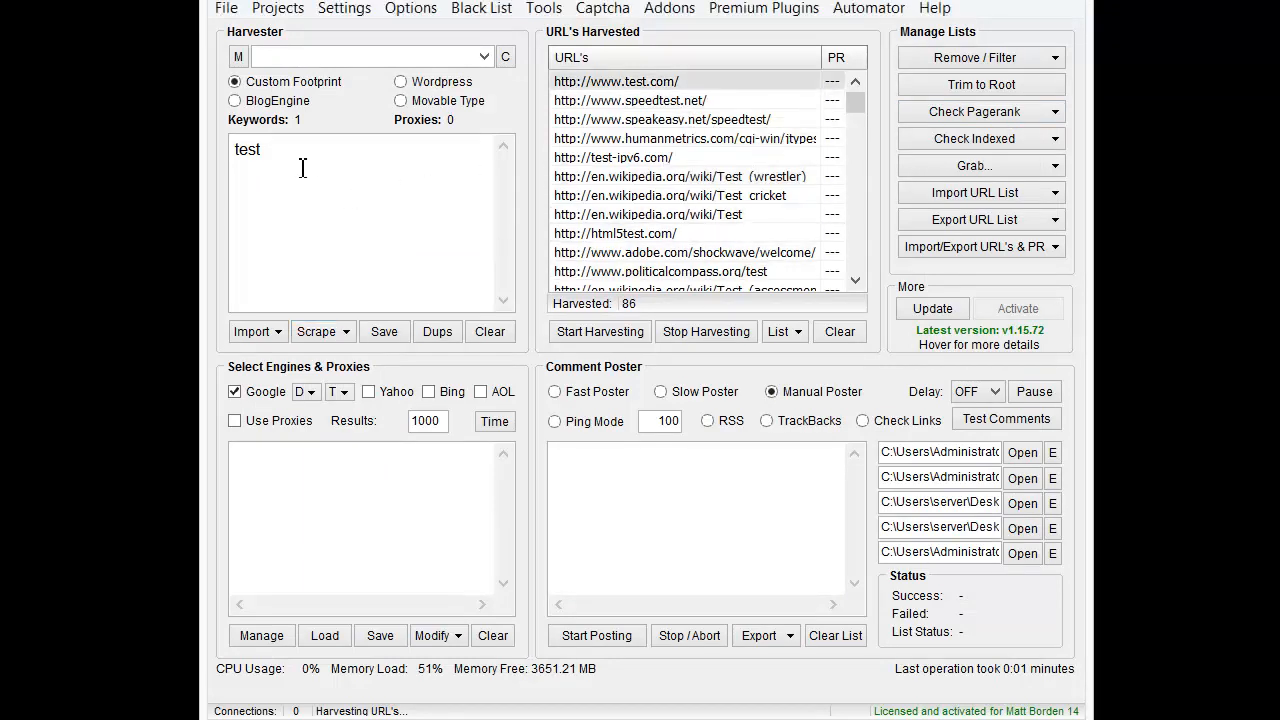
click(955, 220)
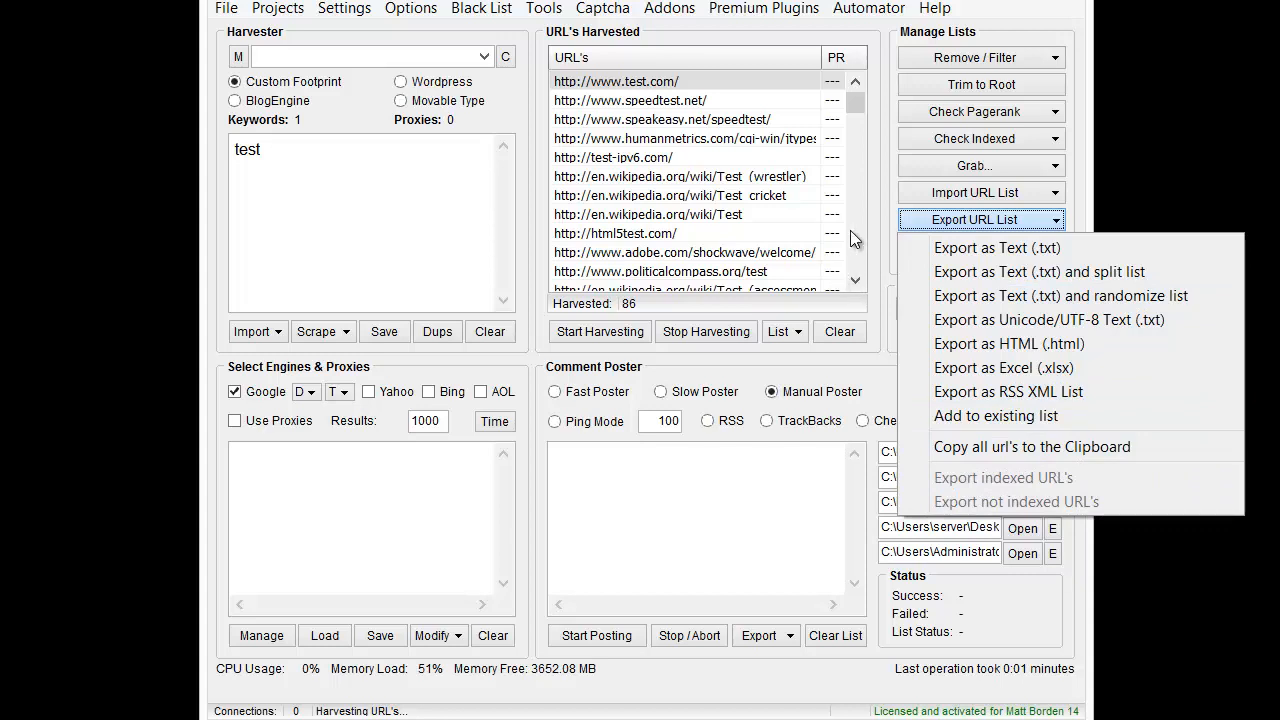
click(884, 189)
Grab meta info from the harvested URL list, abort the run partway, review the entries and close the results.
click(983, 168)
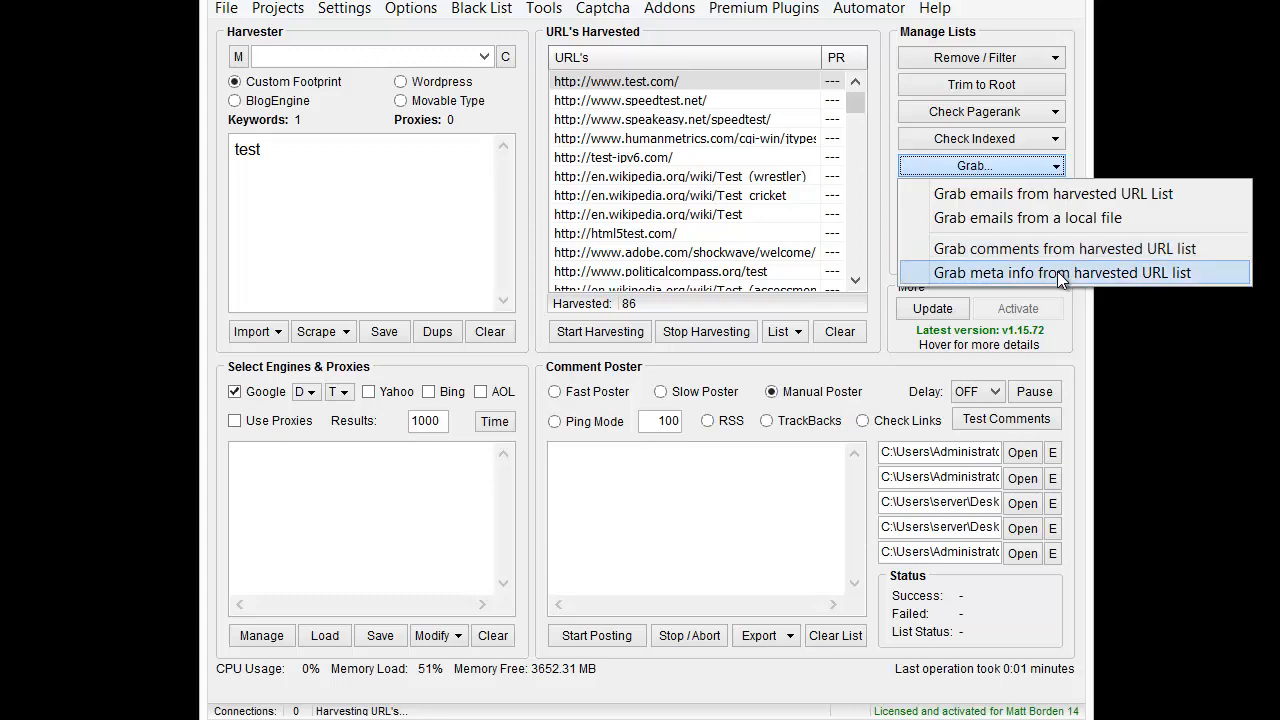
click(1057, 271)
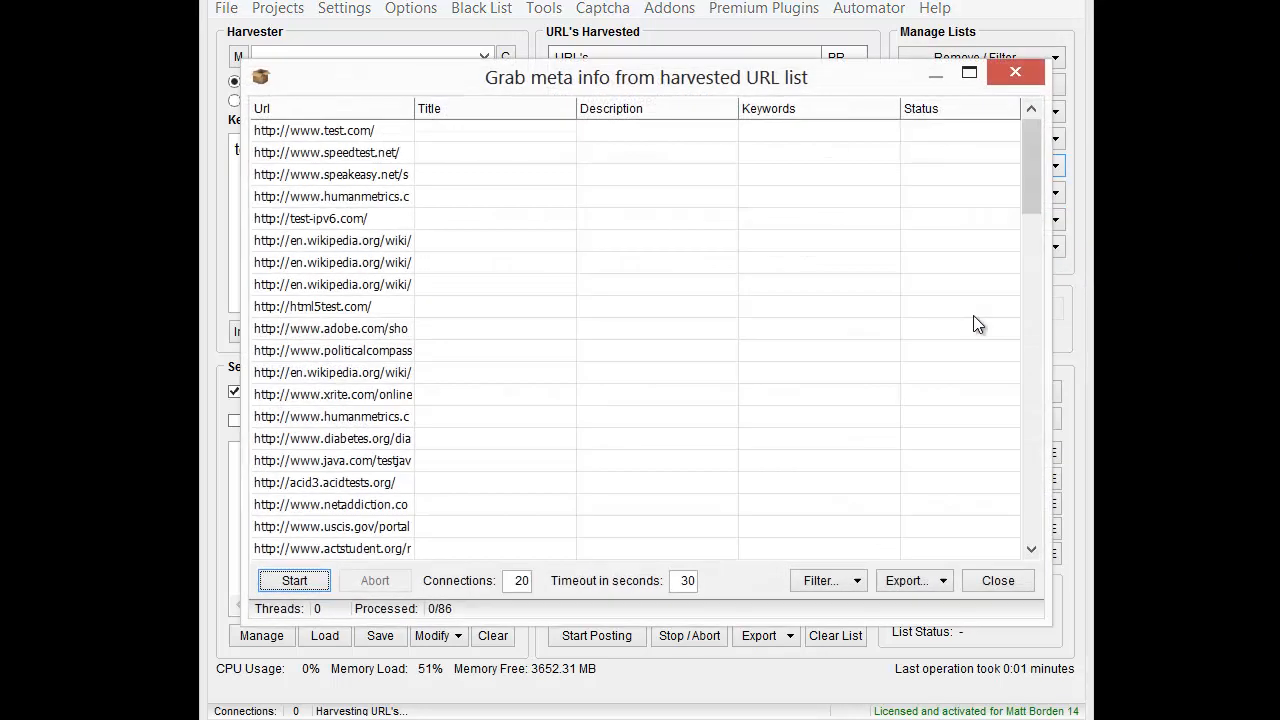
click(295, 581)
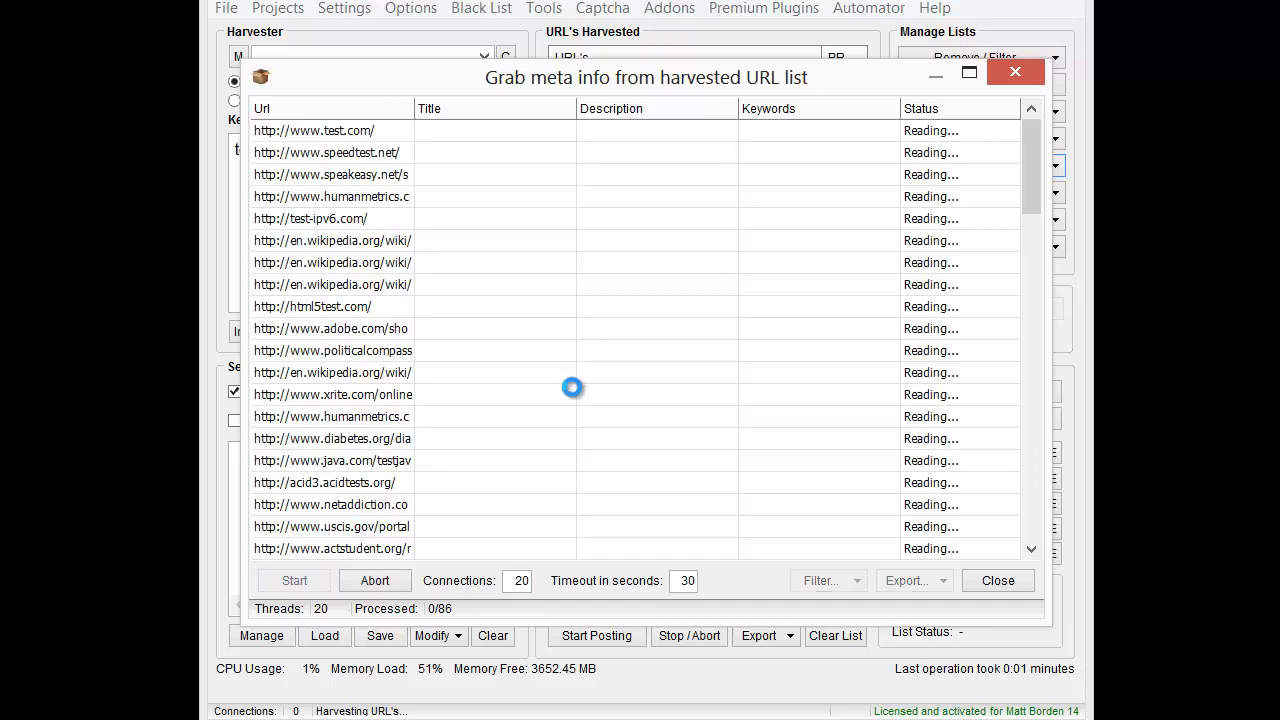
click(381, 586)
drag(1031, 272, 1031, 160)
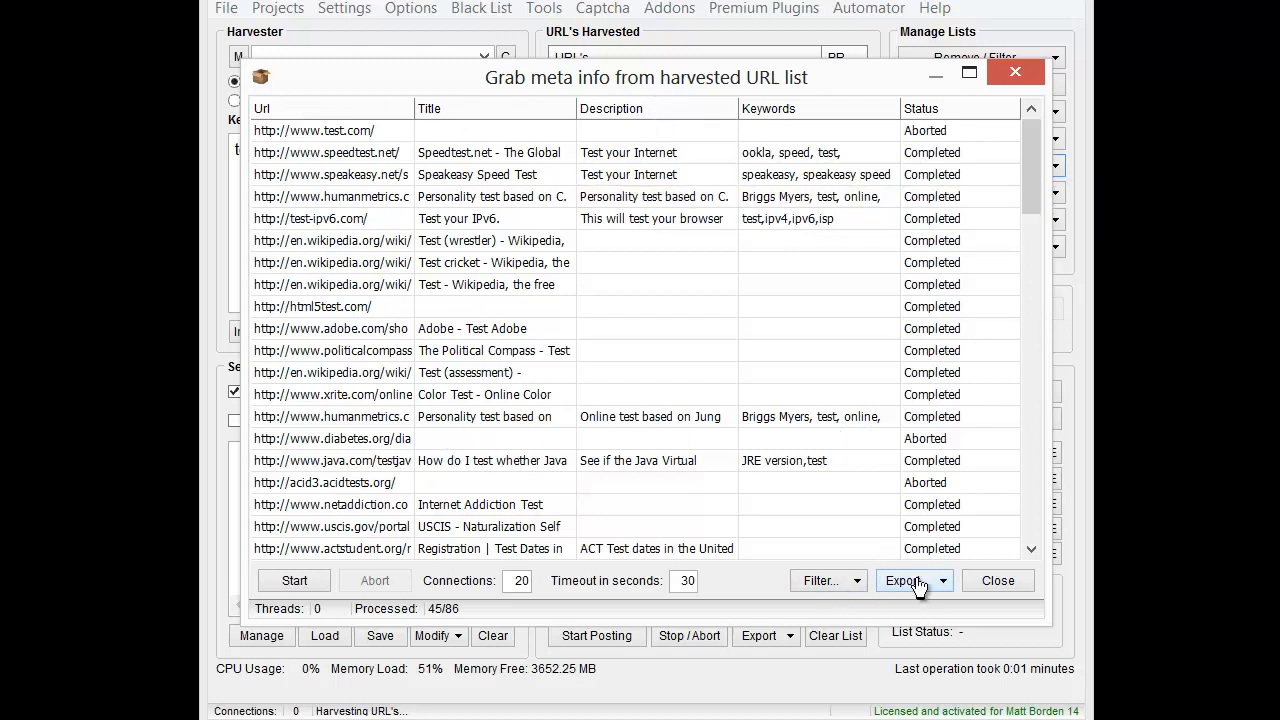
click(998, 581)
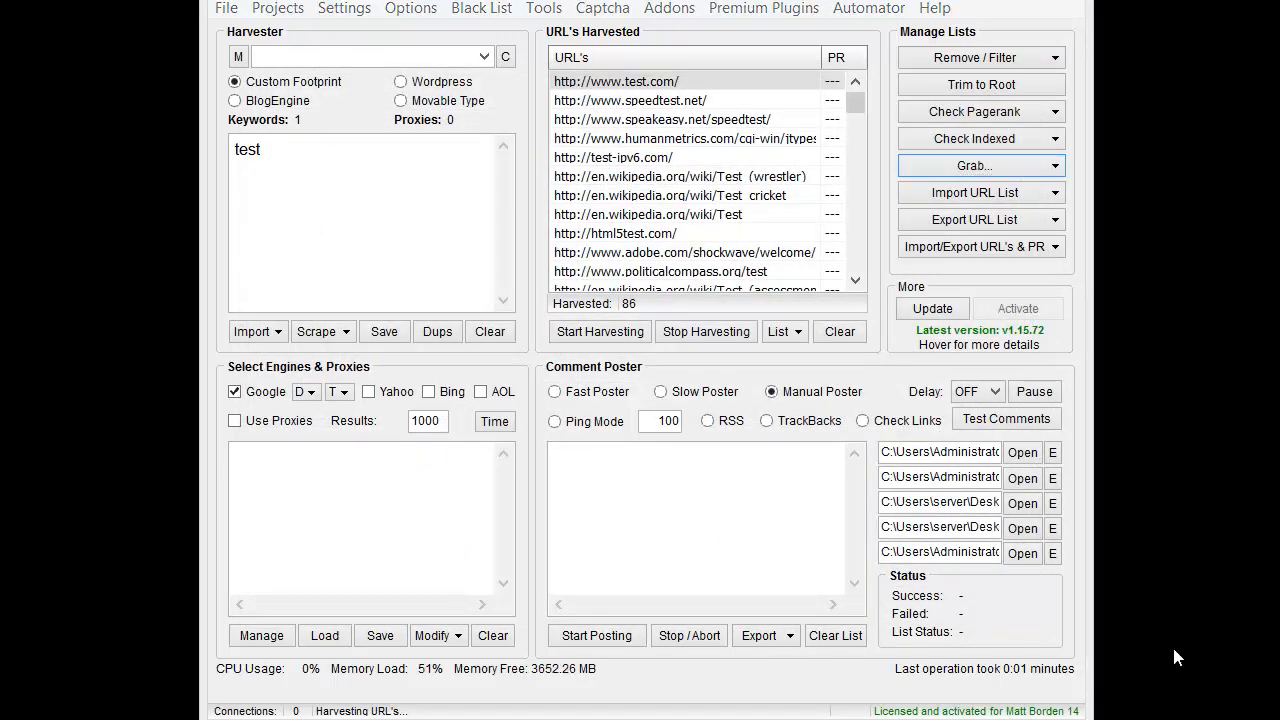
Check the URL Pagerank for the whole harvested list and look through the ranks down to the last entry.
click(997, 113)
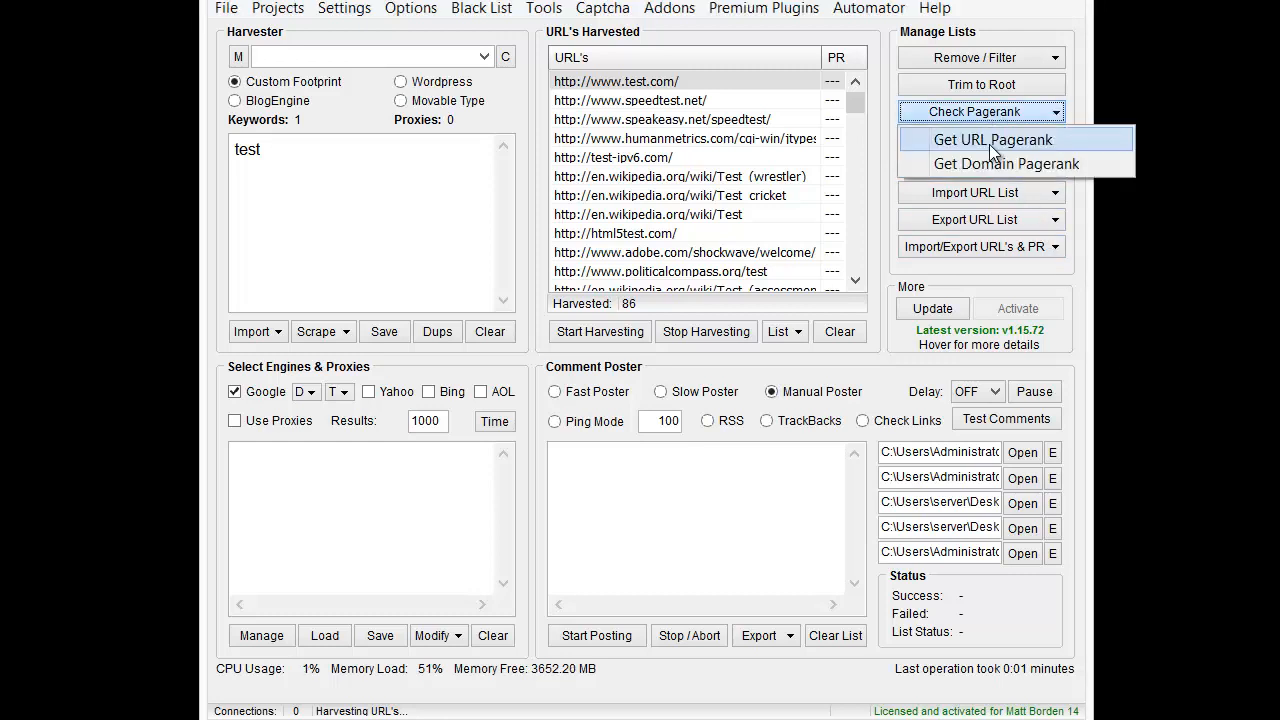
click(989, 144)
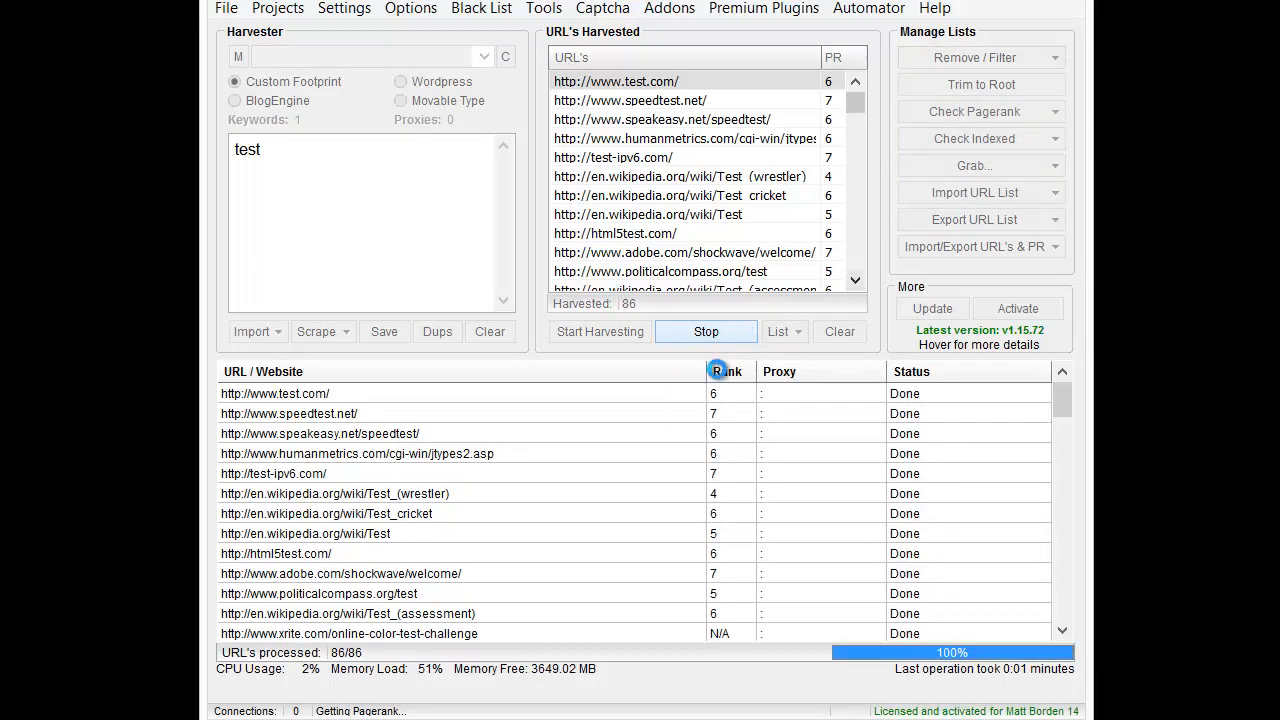
click(787, 461)
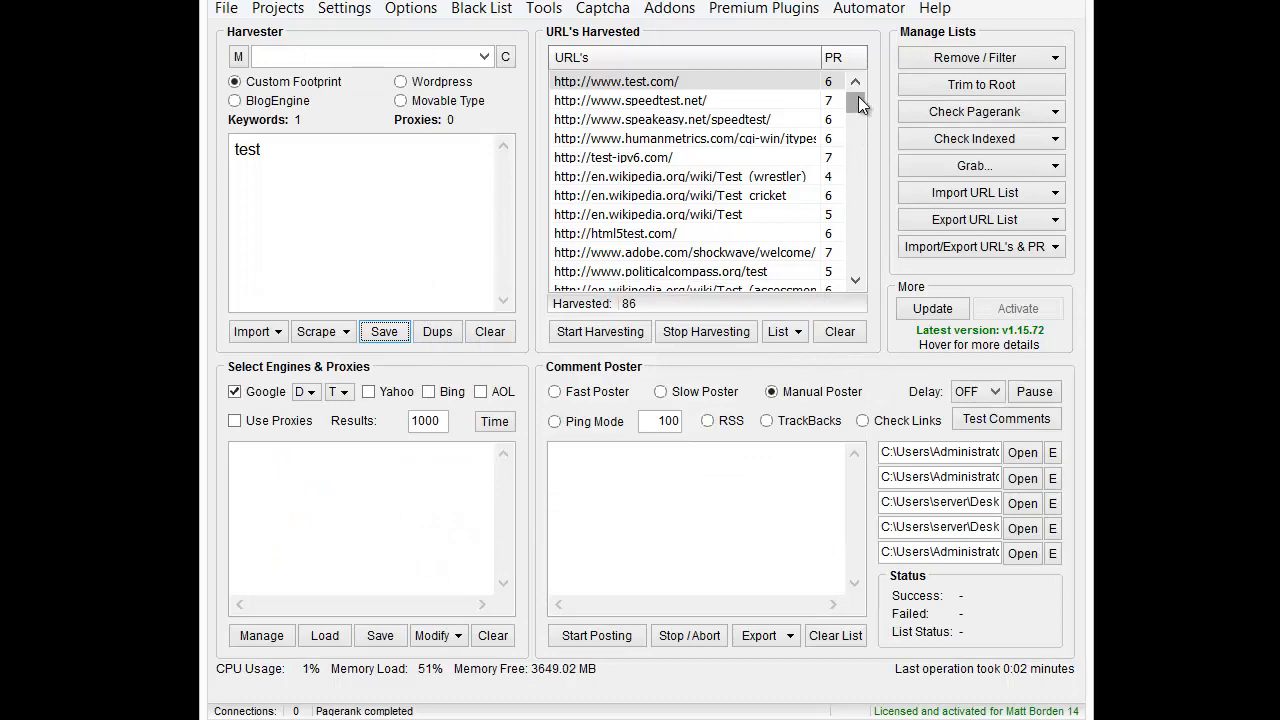
drag(858, 96, 857, 286)
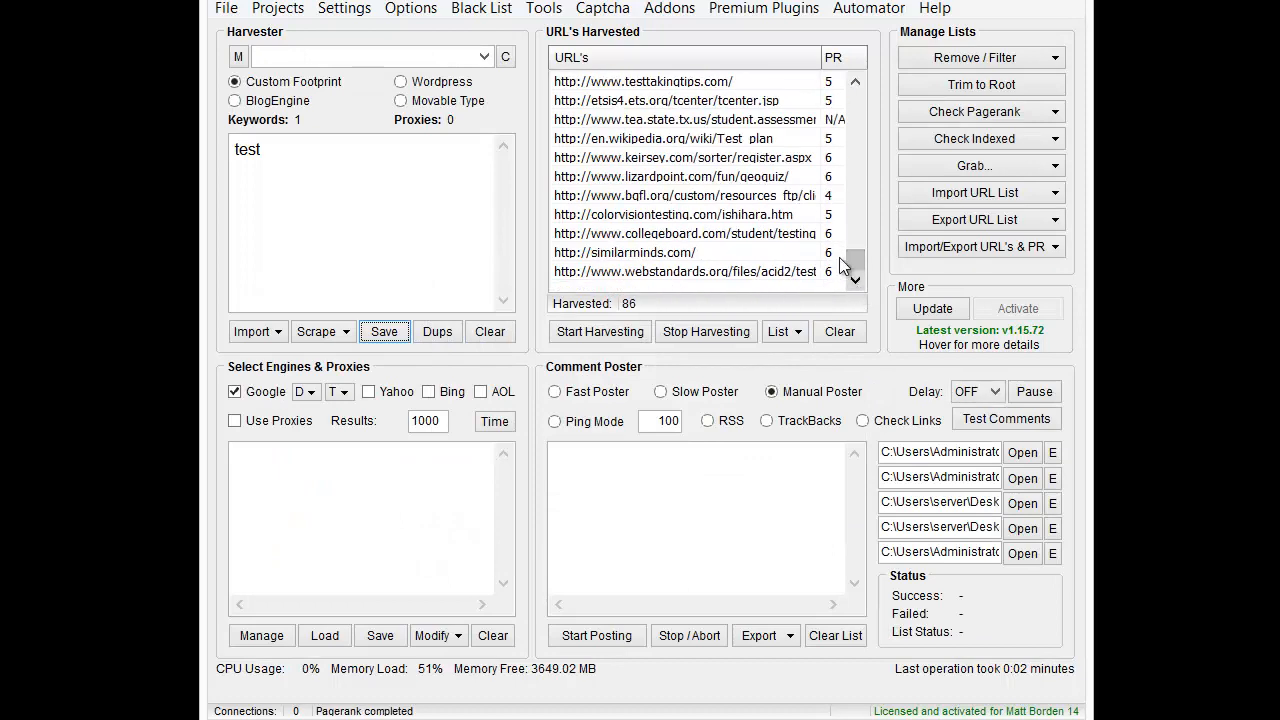
double_click(250, 150)
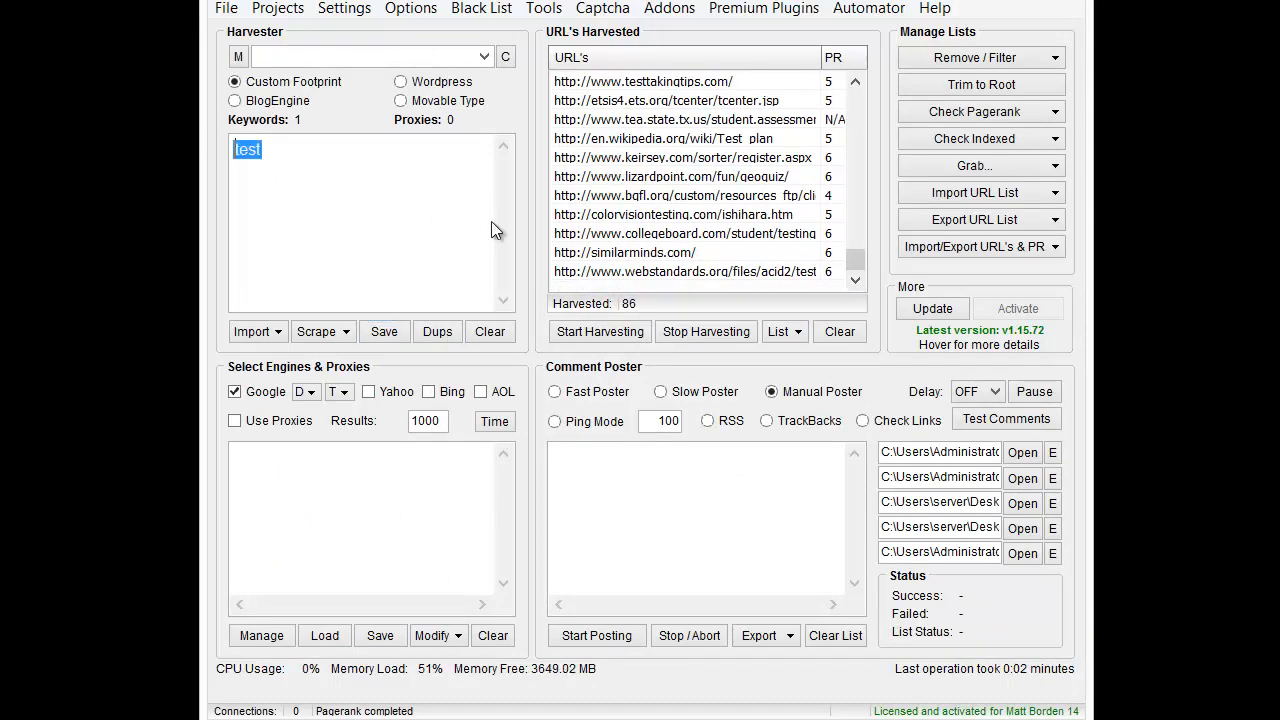
click(981, 116)
click(888, 197)
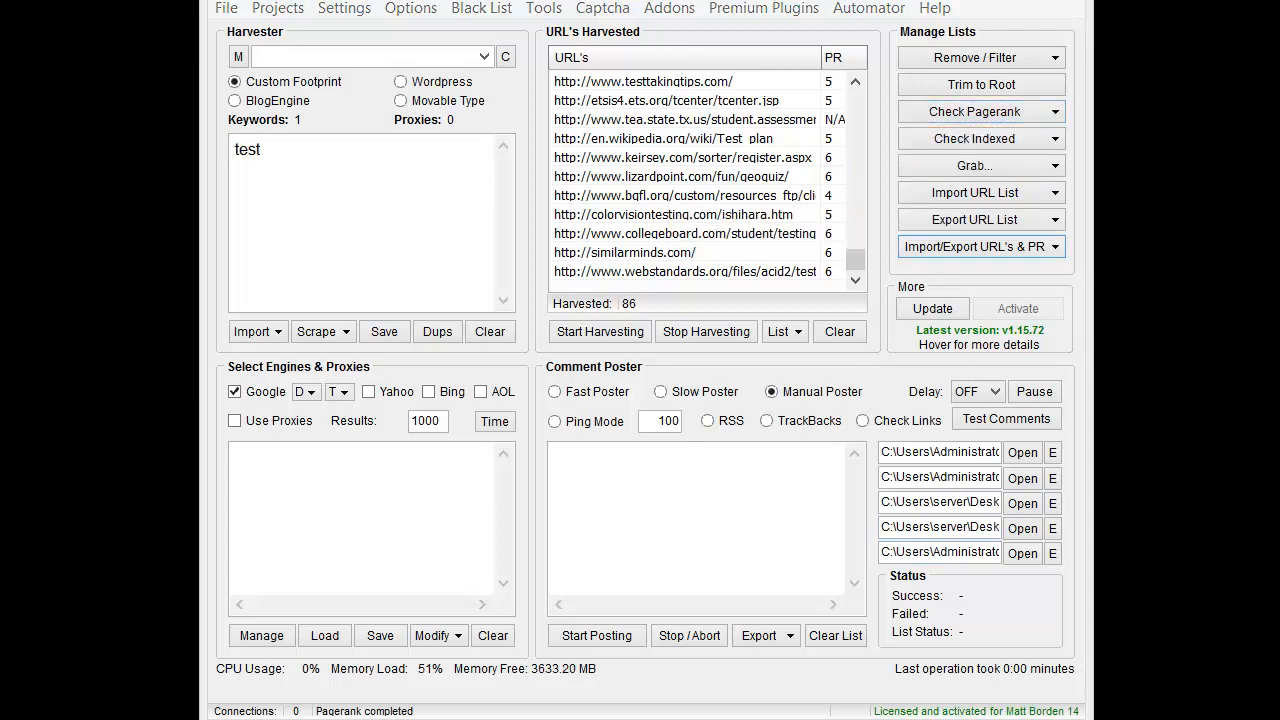
Show the Pagerank statistics for the harvested URLs and close the summary.
click(950, 250)
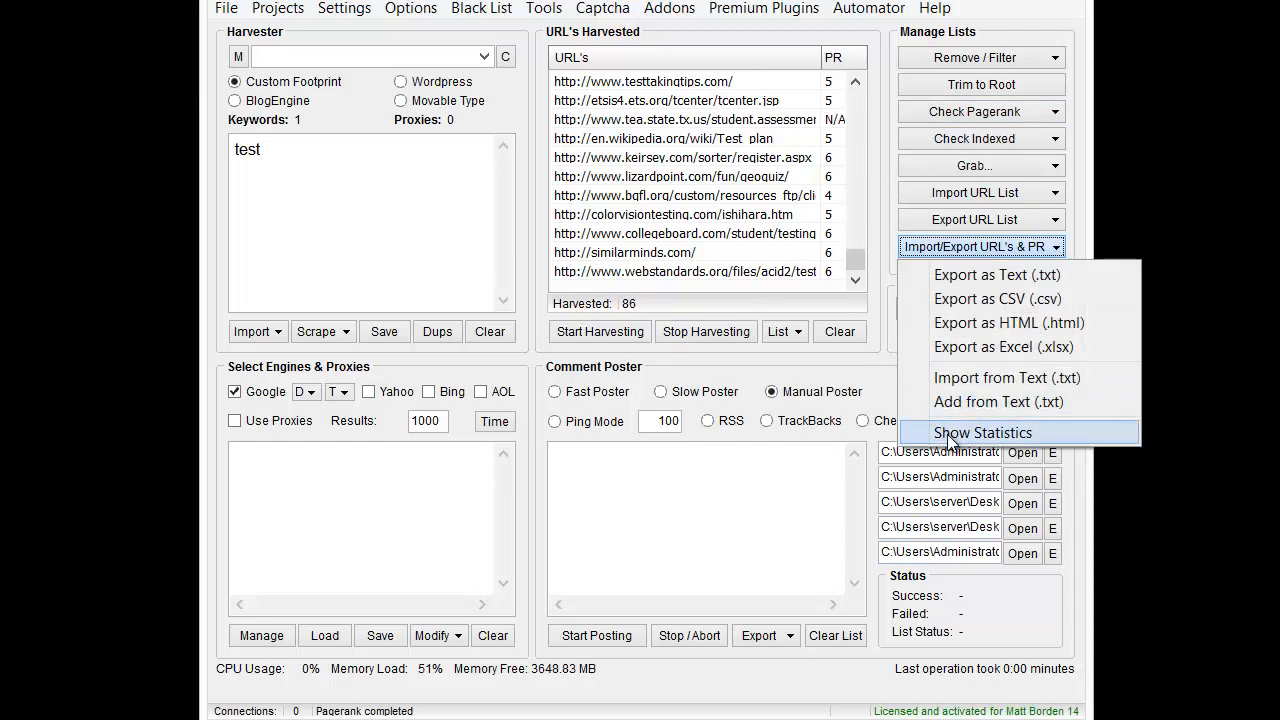
click(982, 432)
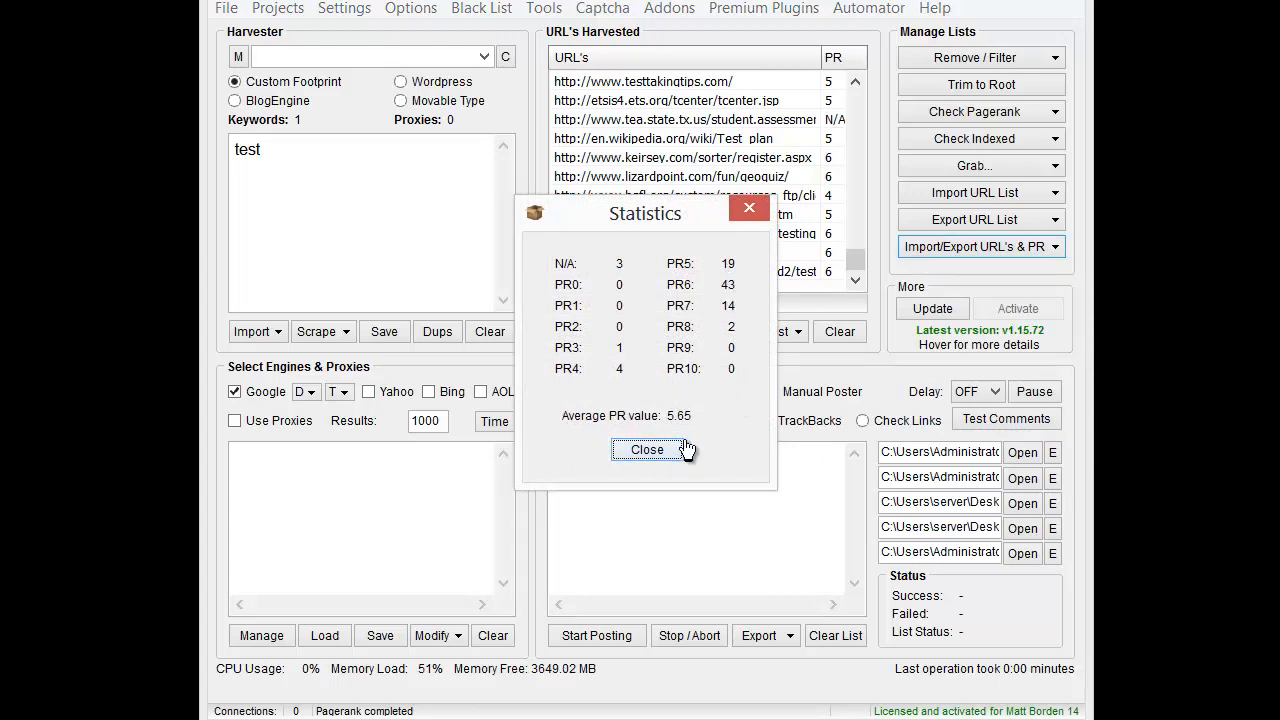
click(647, 449)
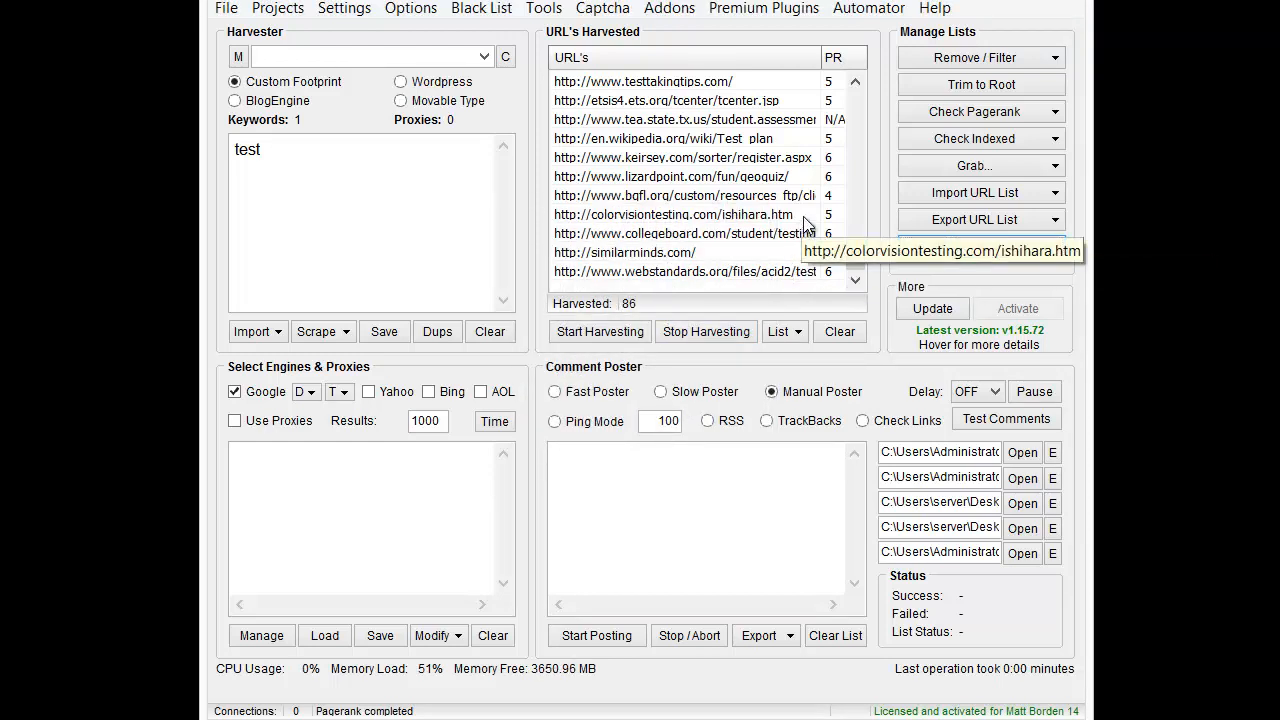
Browse back up through the ranked URLs, rerun the URL Pagerank check on the list and dismiss the completion message.
click(812, 141)
scroll(810, 143, up, 9)
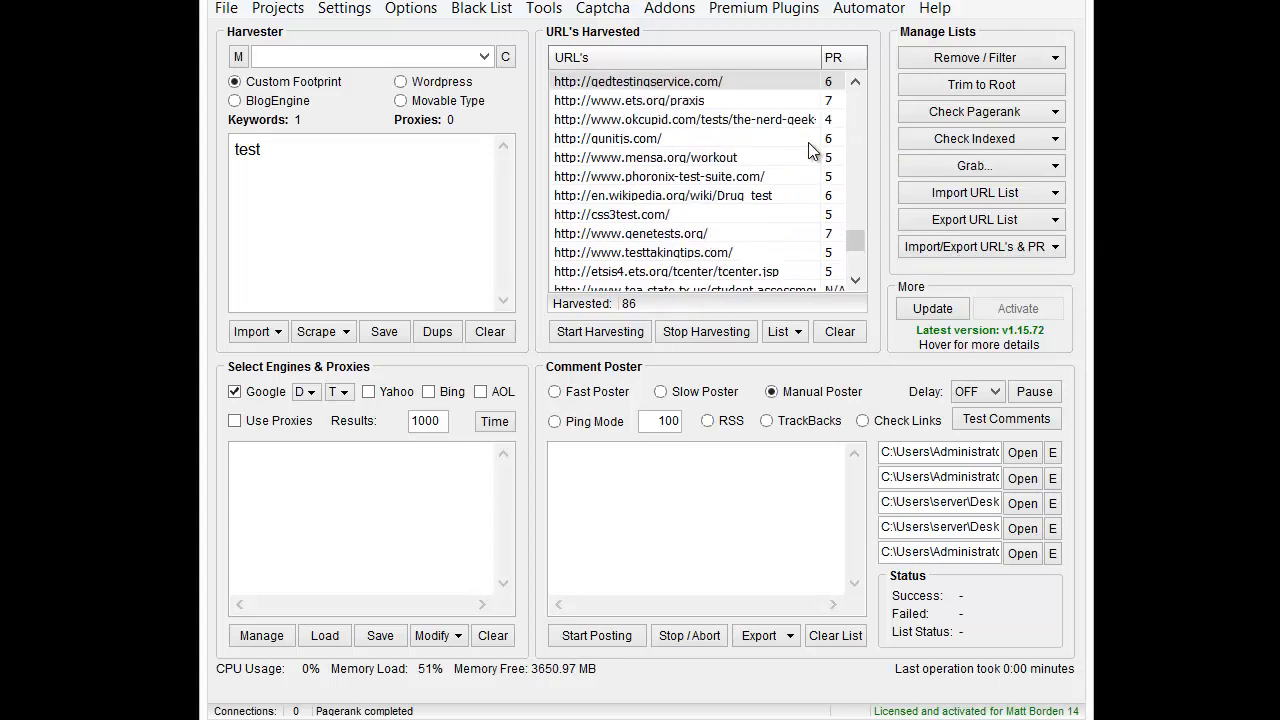
scroll(812, 148, up, 2)
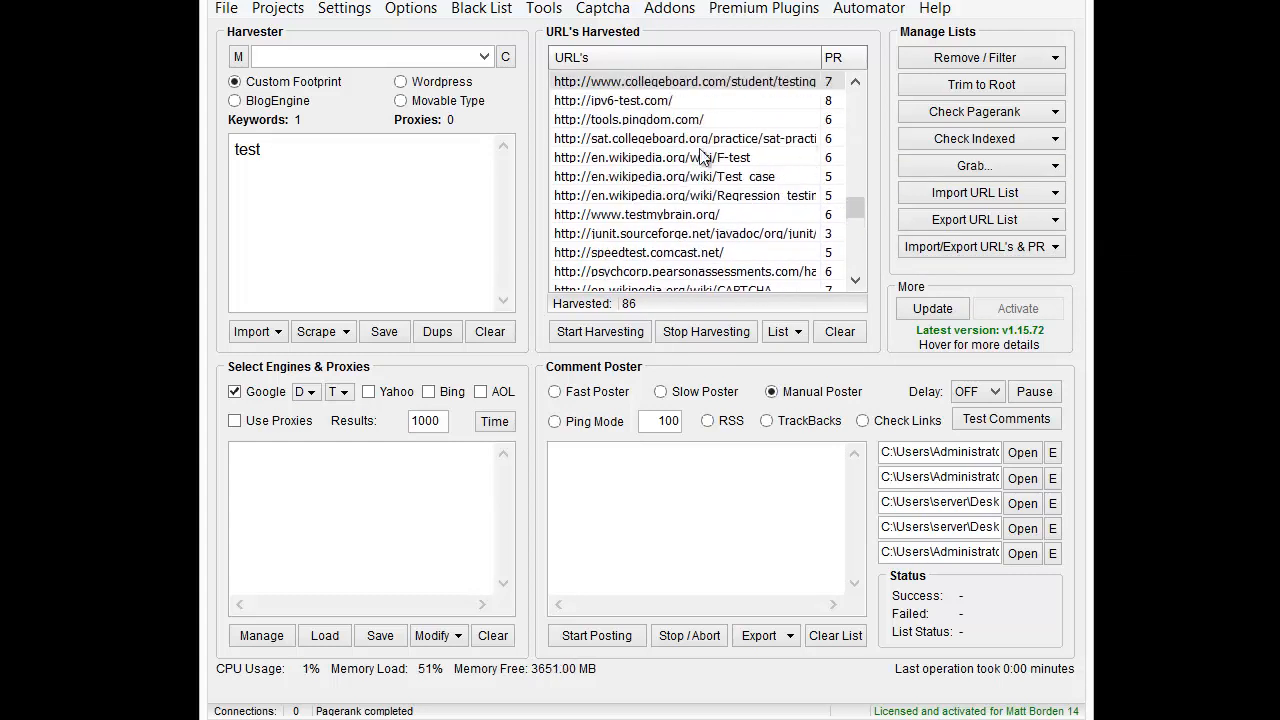
click(987, 114)
click(988, 142)
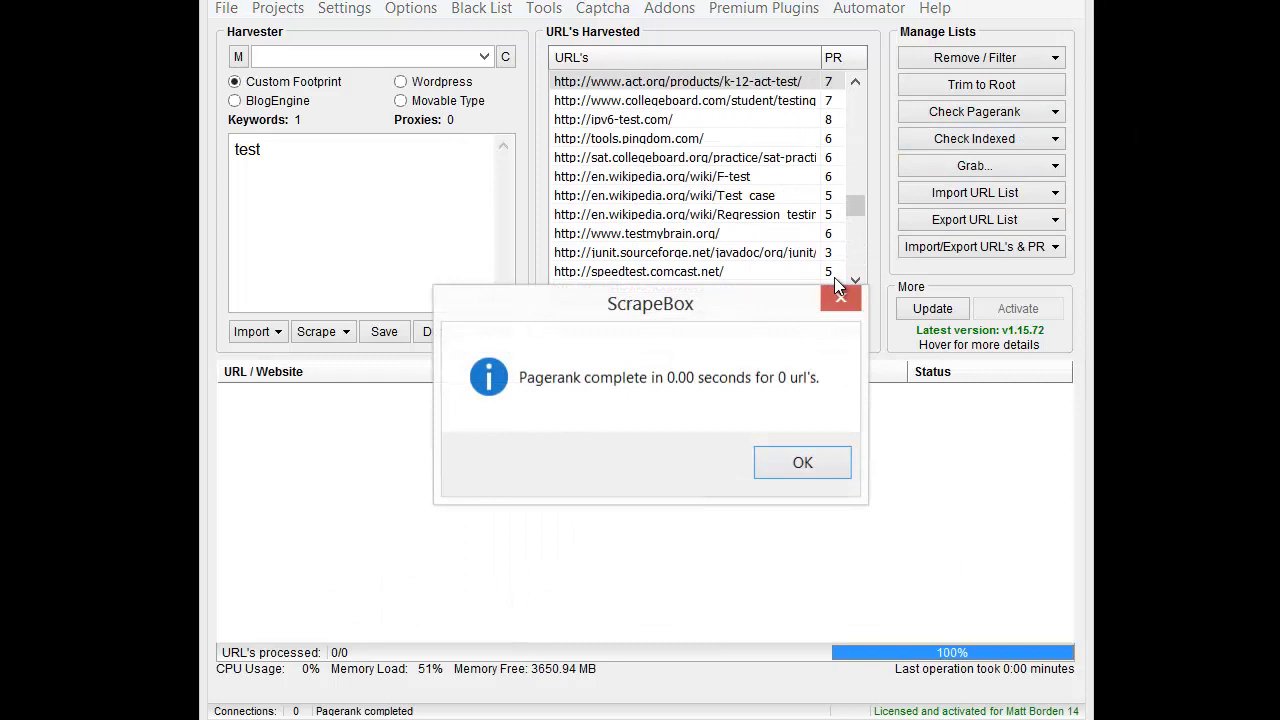
click(805, 463)
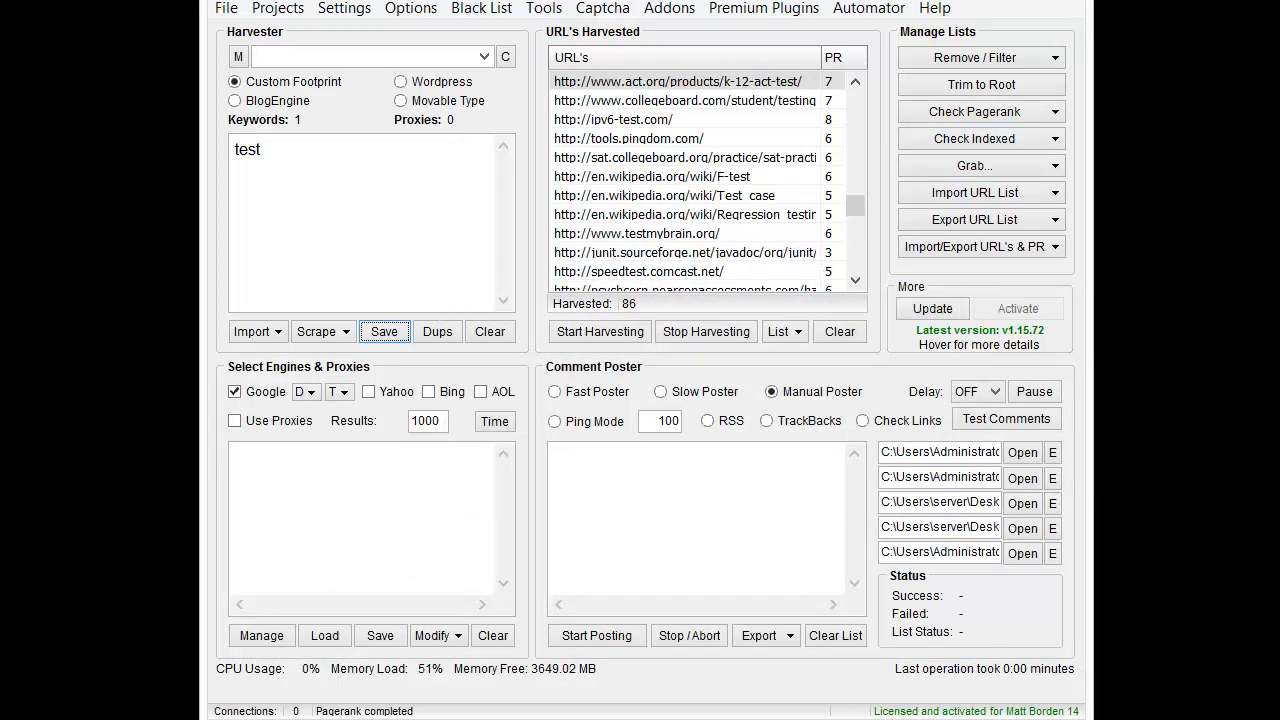
Harvest Google URLs for the keyword "test" again and dismiss the completion message.
click(585, 335)
click(737, 469)
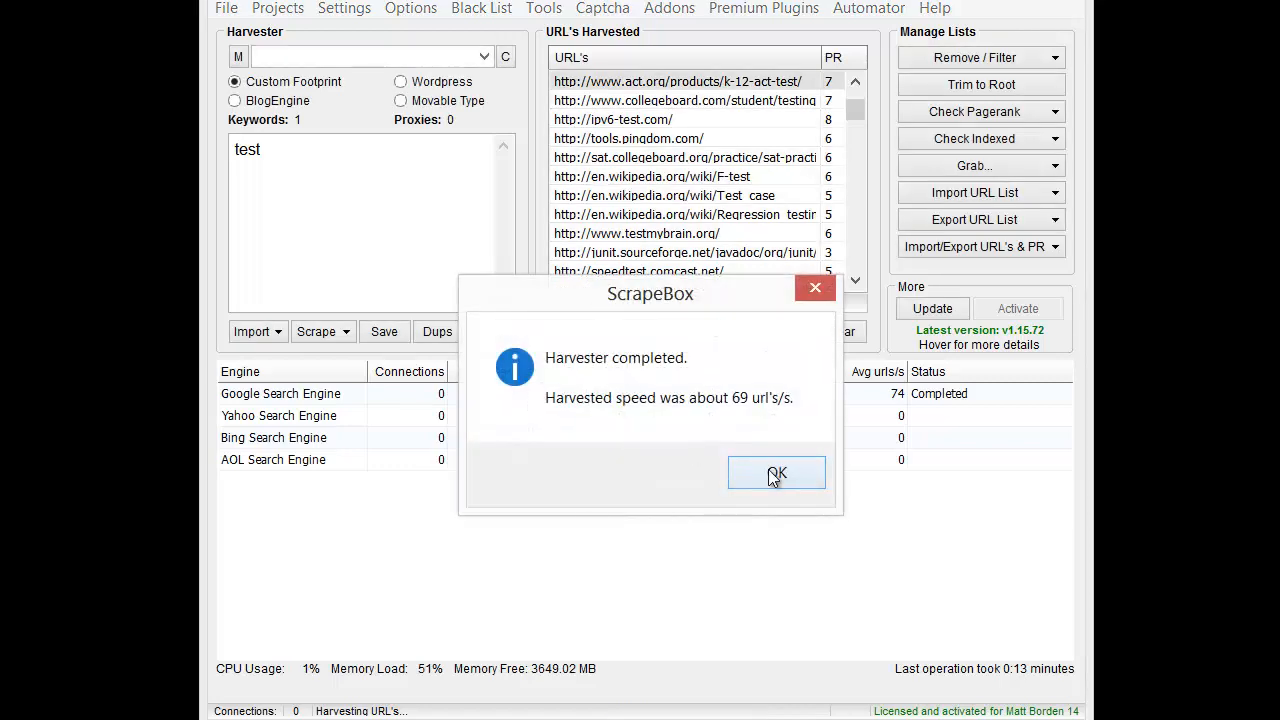
click(765, 472)
Switch to File Explorer, open the Harvester_20130630_234928 folder inside Harvester_Sessions and select the batch0001 text file.
click(956, 584)
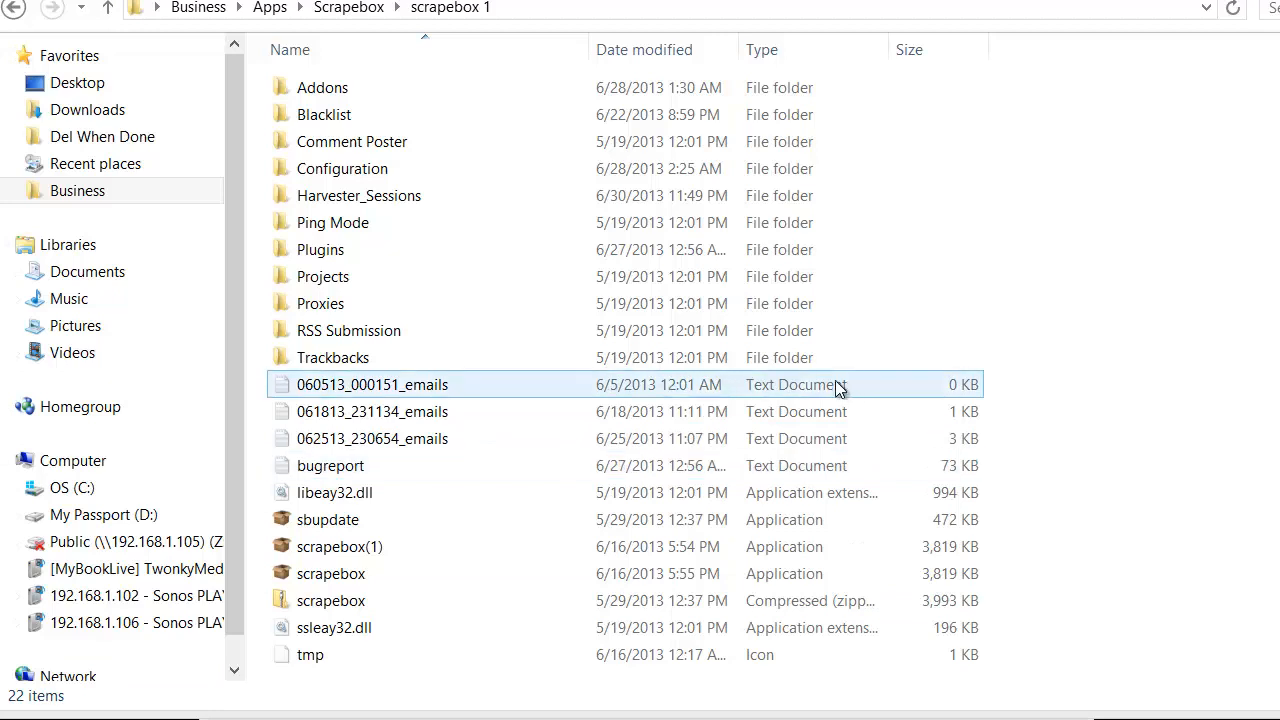
double_click(405, 200)
click(444, 254)
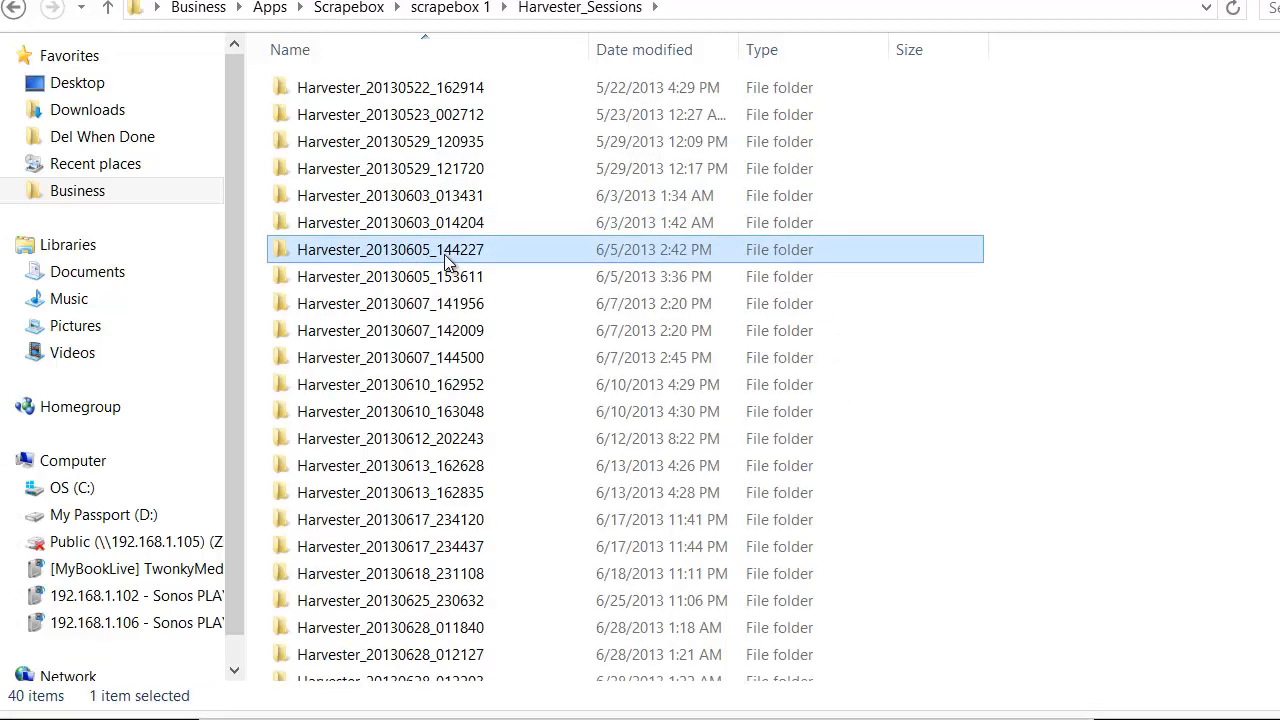
scroll(444, 254, down, 5)
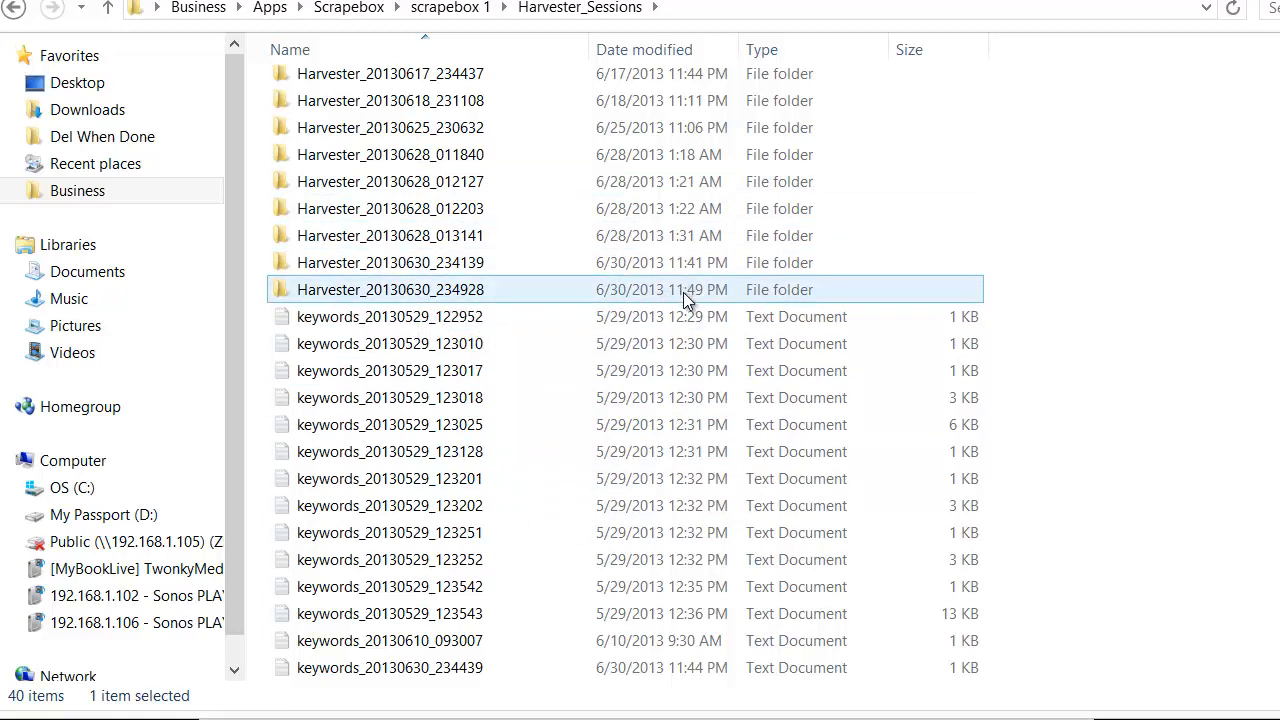
double_click(380, 300)
click(389, 89)
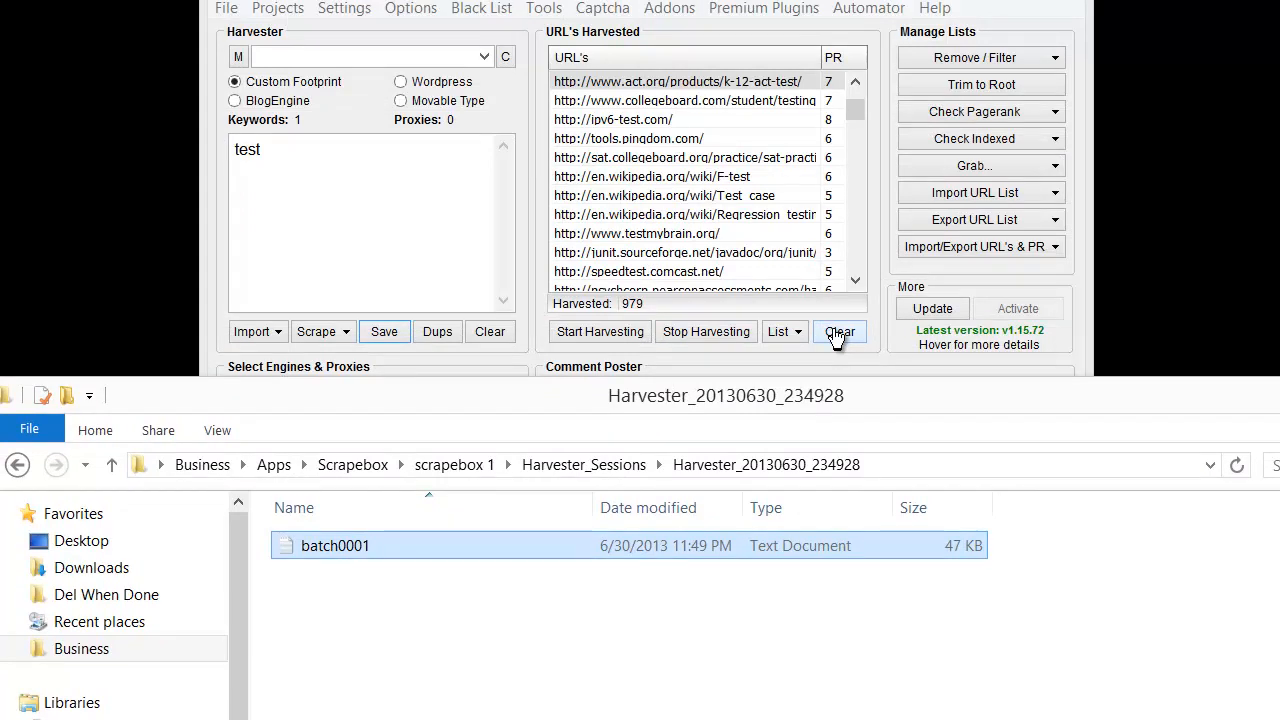
Clear the harvested URL list and import batch0001 from the Harvester_20130630_234928 session folder into it.
click(838, 335)
click(724, 468)
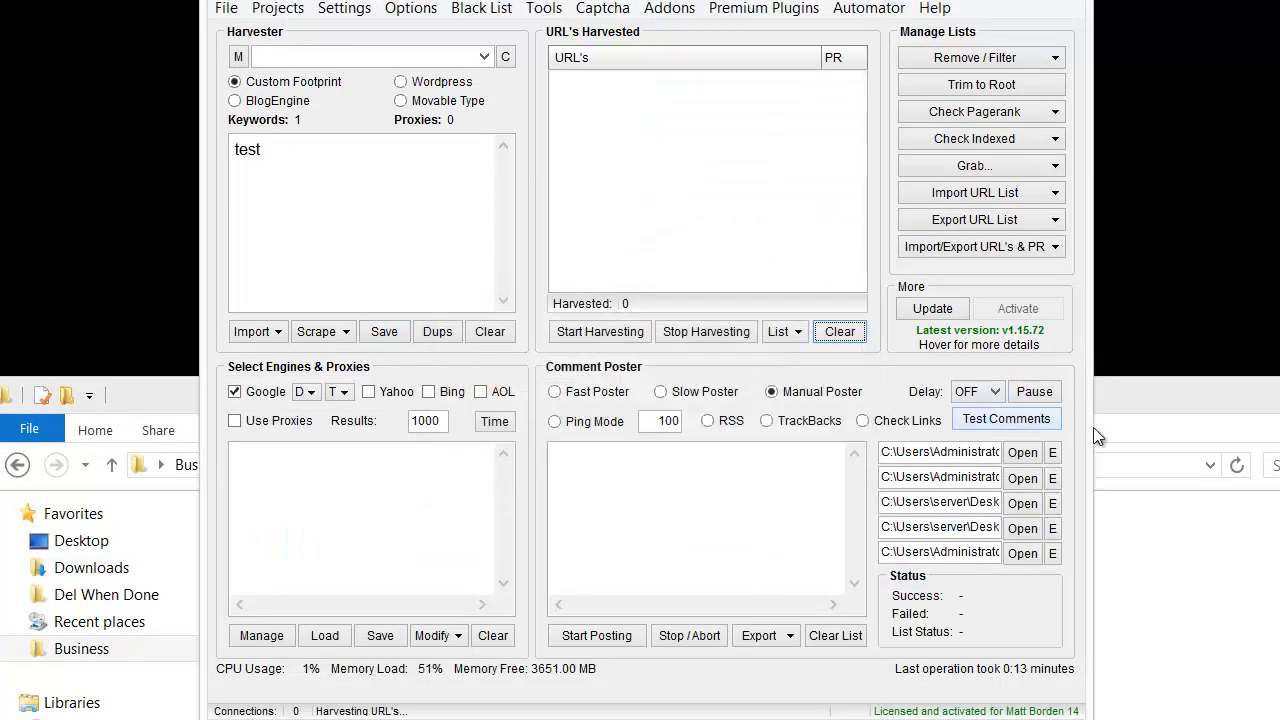
click(1231, 391)
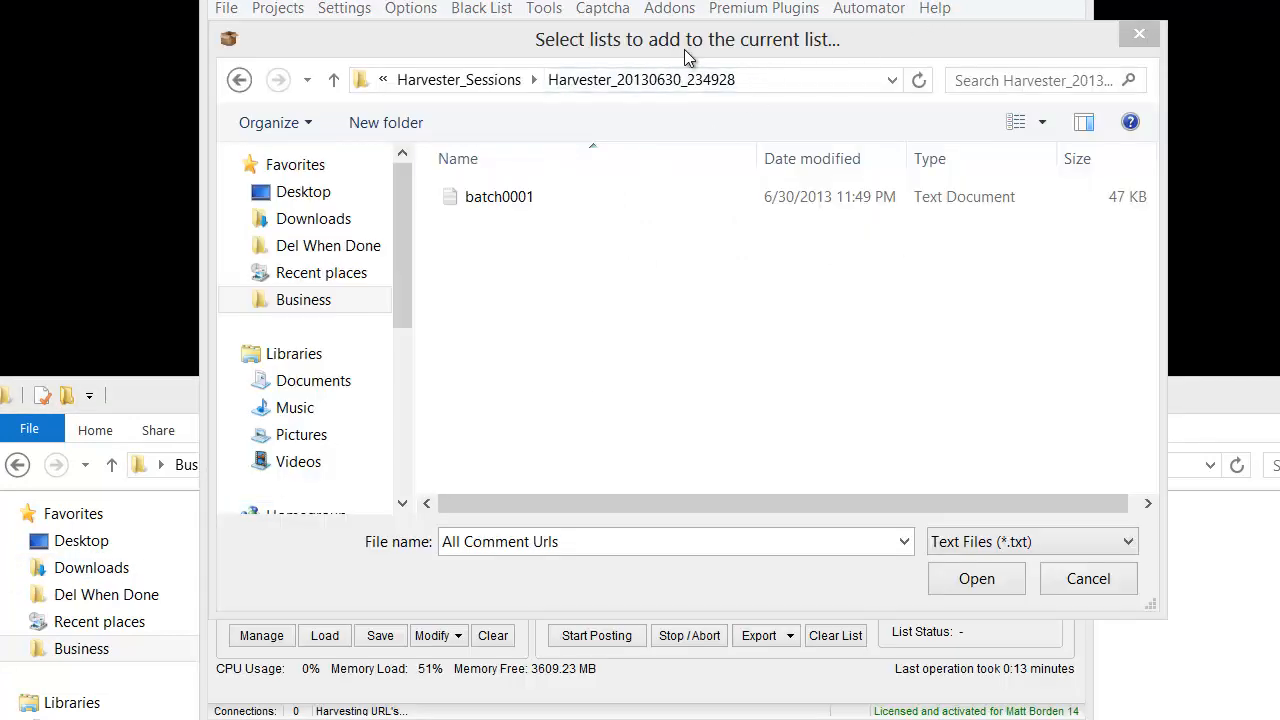
drag(684, 49, 762, 35)
click(296, 408)
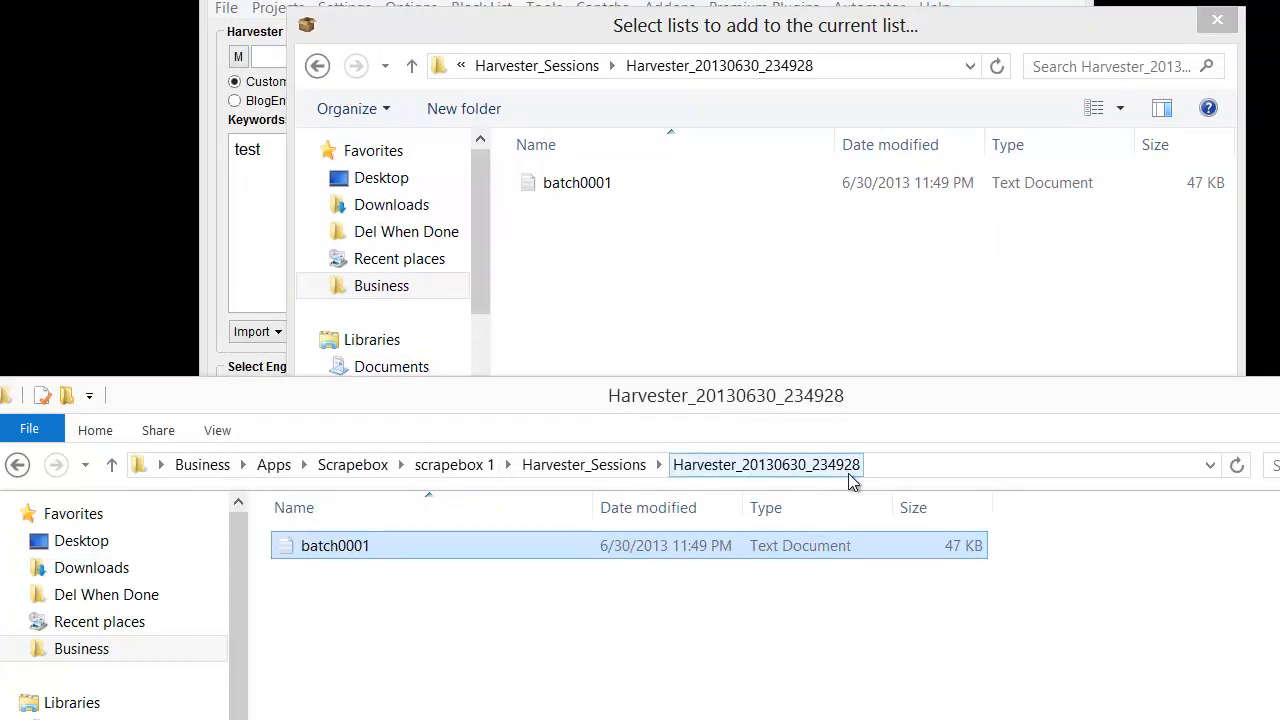
double_click(581, 182)
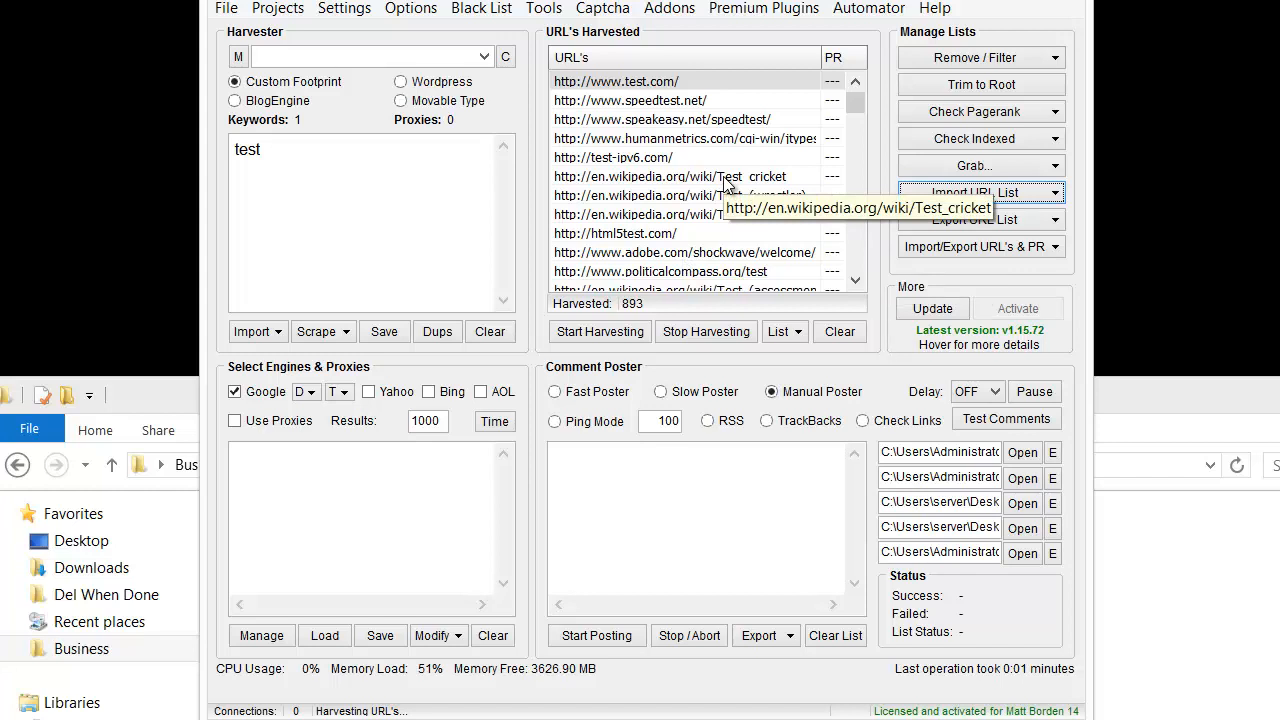
Bring the Harvester_20130630_234928 folder window back into view and close it.
click(1181, 511)
drag(611, 397, 570, 120)
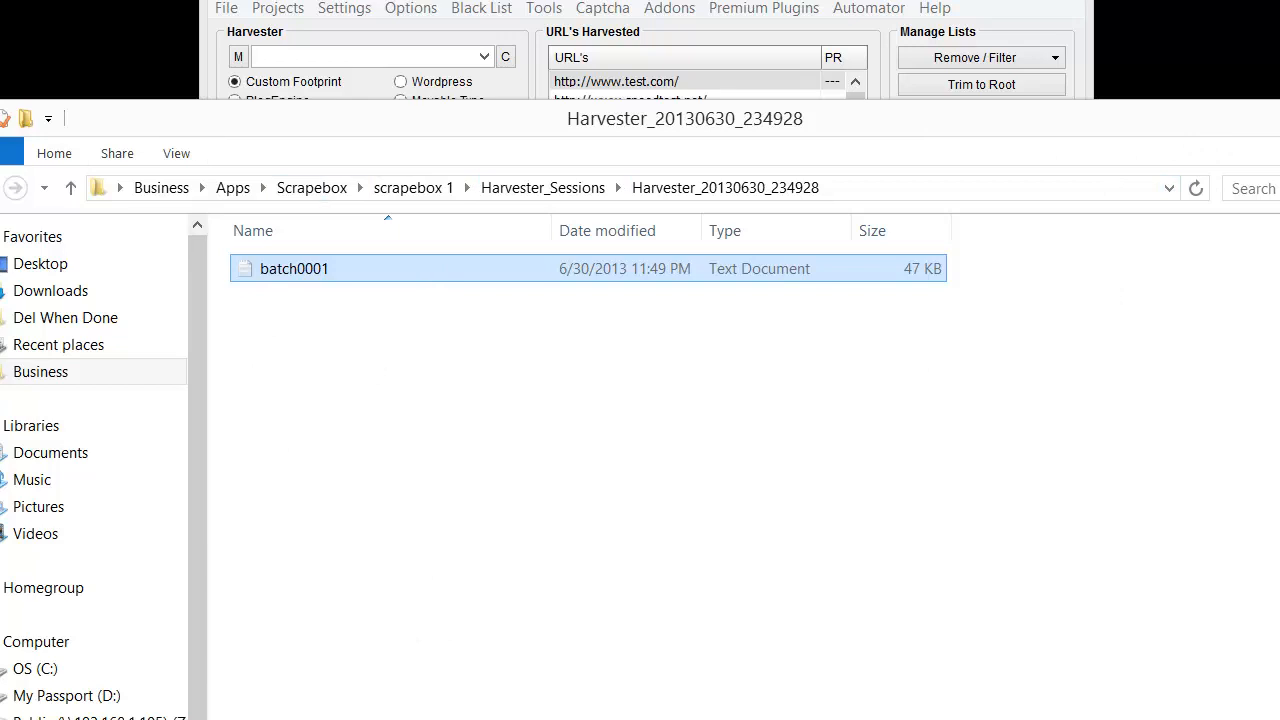
key(alt+F4)
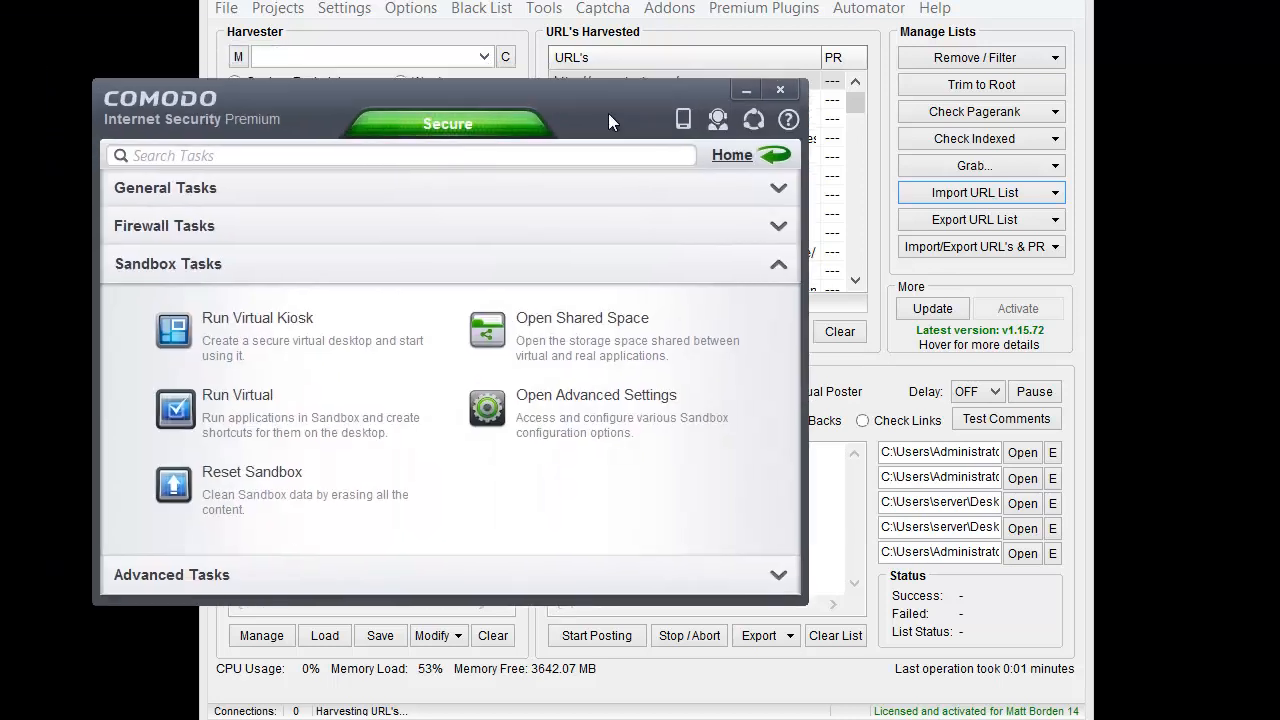
Examine COMODO's firewall tasks and advanced sandbox settings, including the application list options, cancel without changes and return to ScrapeBox.
drag(608, 113, 760, 121)
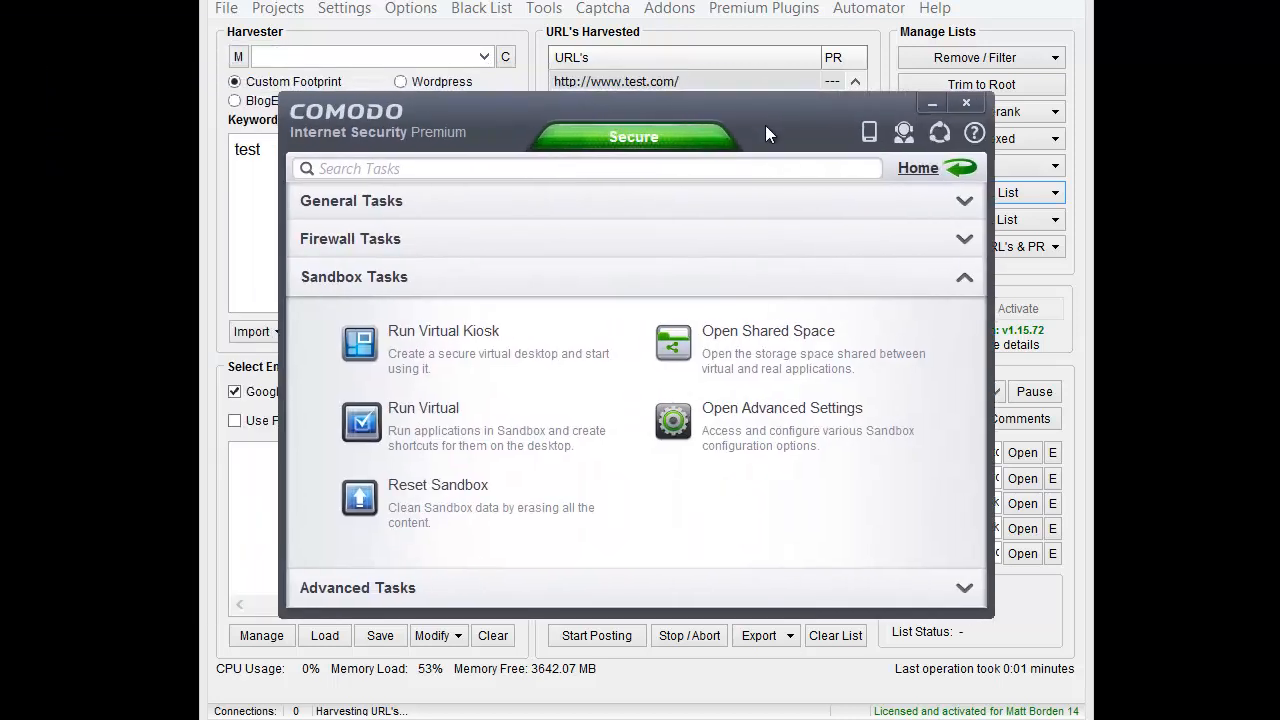
click(425, 236)
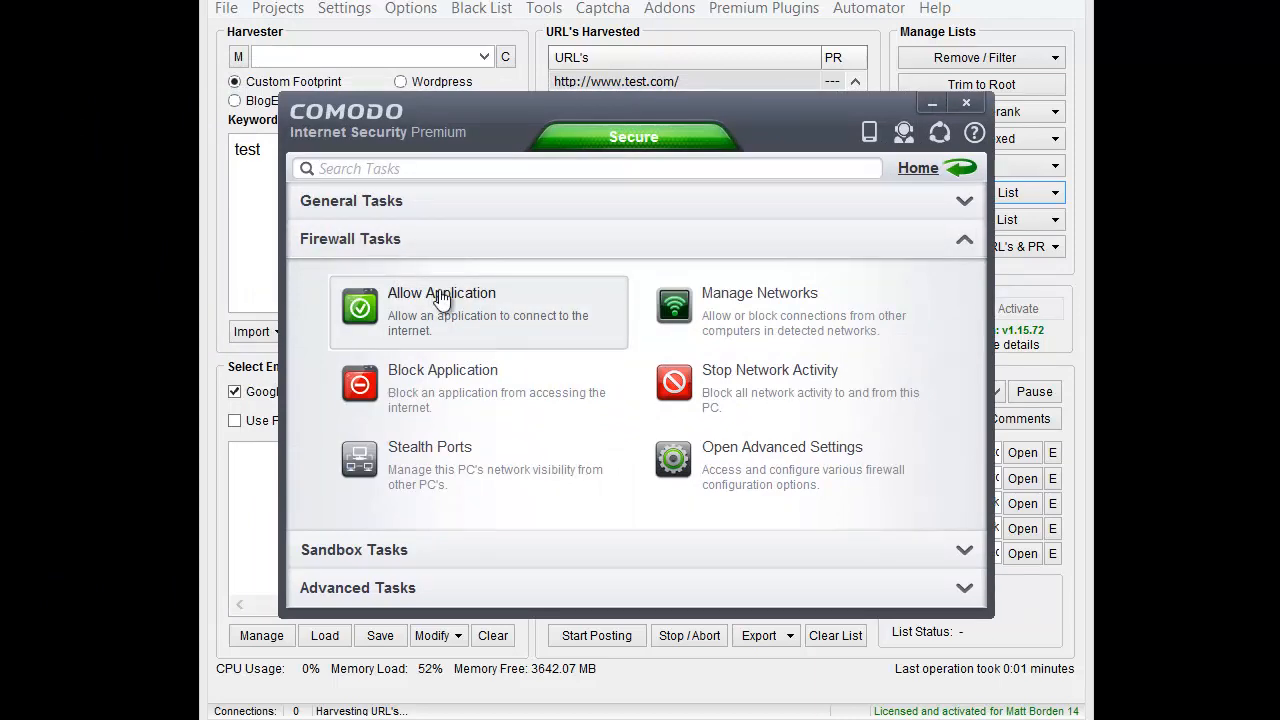
click(463, 549)
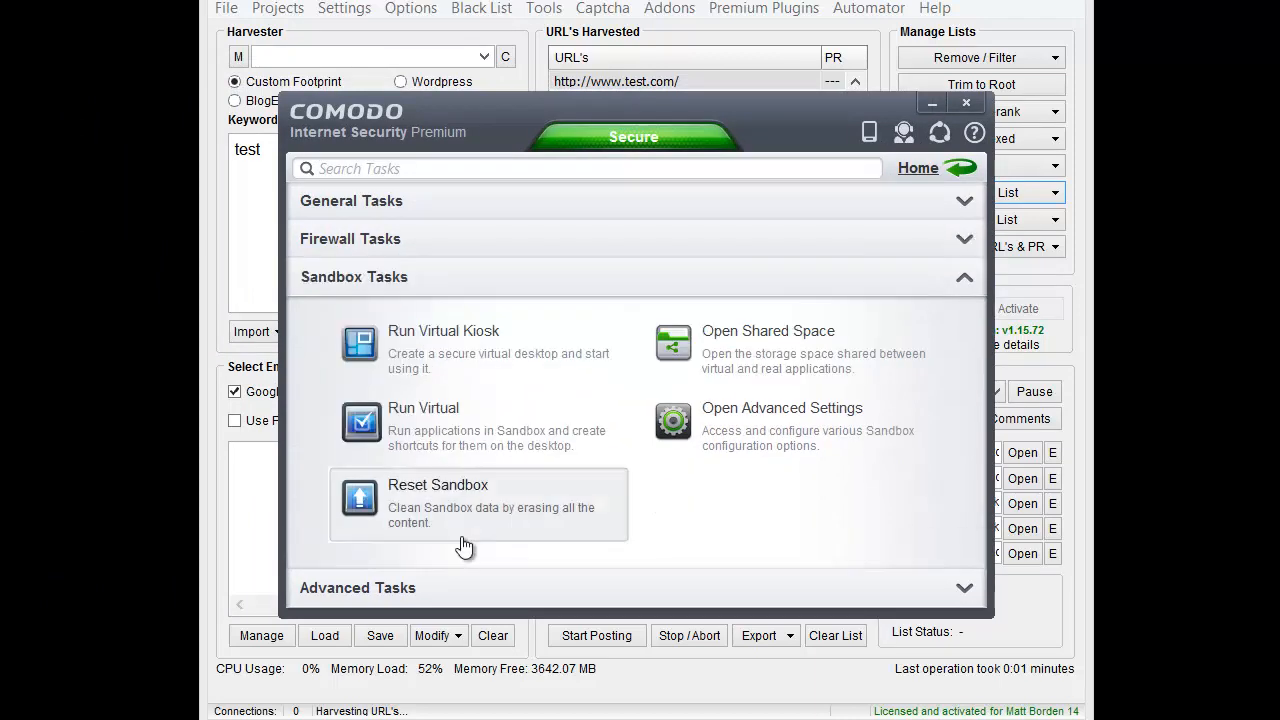
click(749, 440)
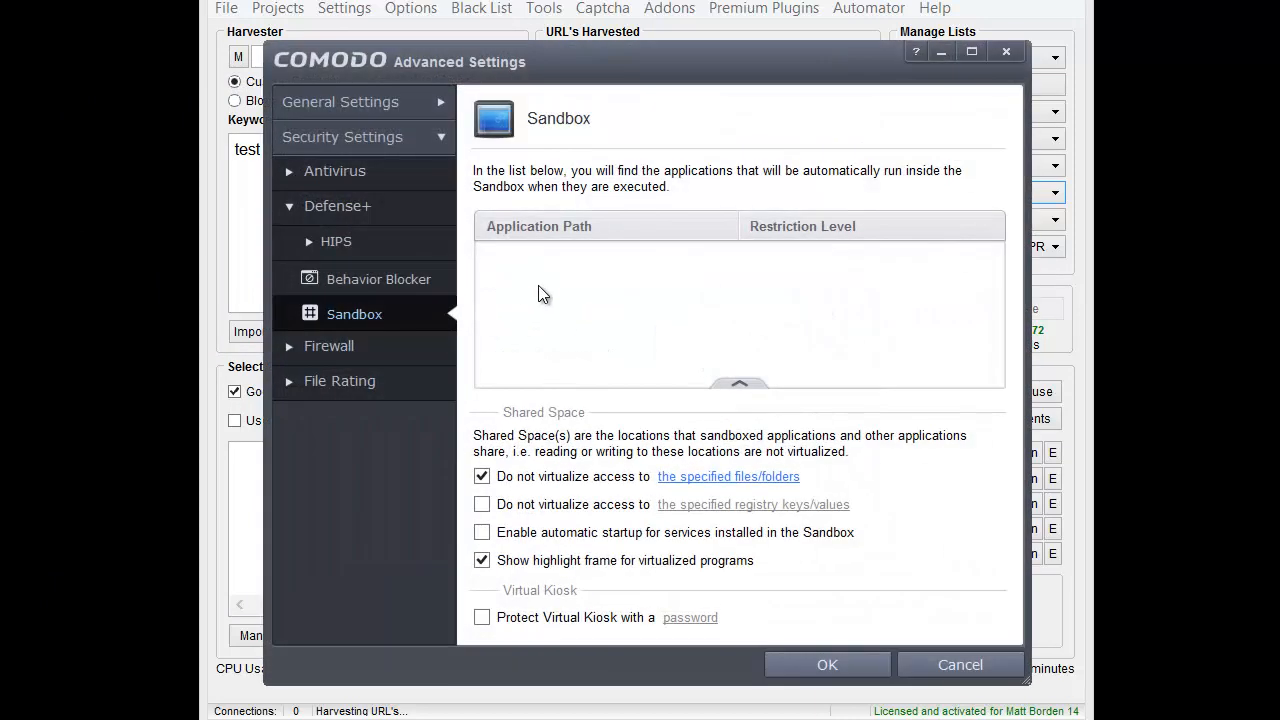
right_click(538, 286)
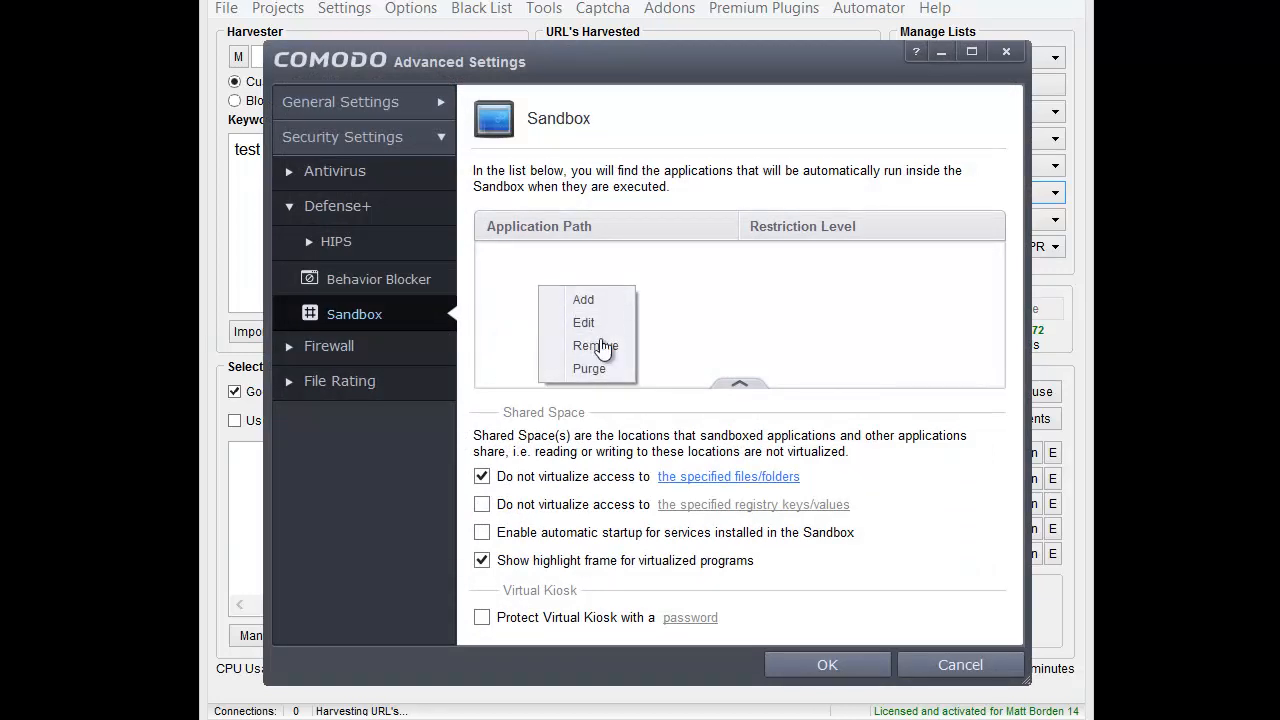
click(960, 664)
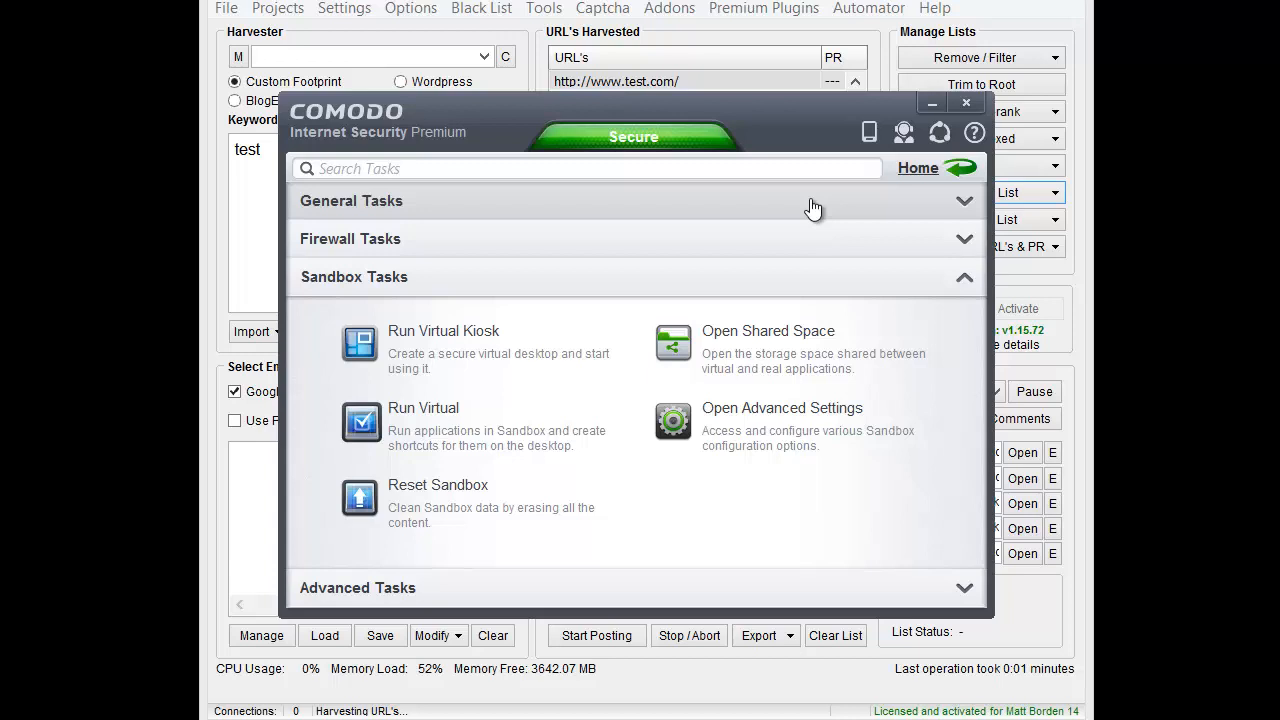
key(alt+Tab)
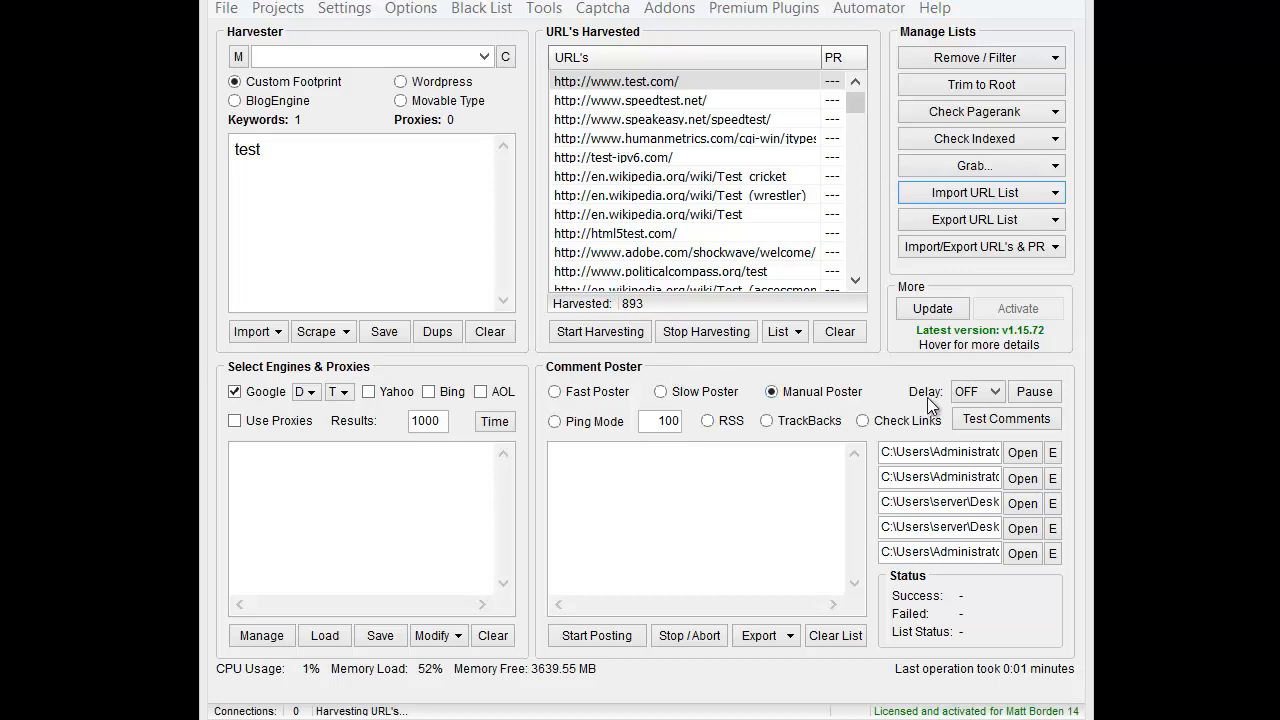
Review the posting delay options and try a 60-second maximum in the random delay range, cancelling the change.
click(1000, 394)
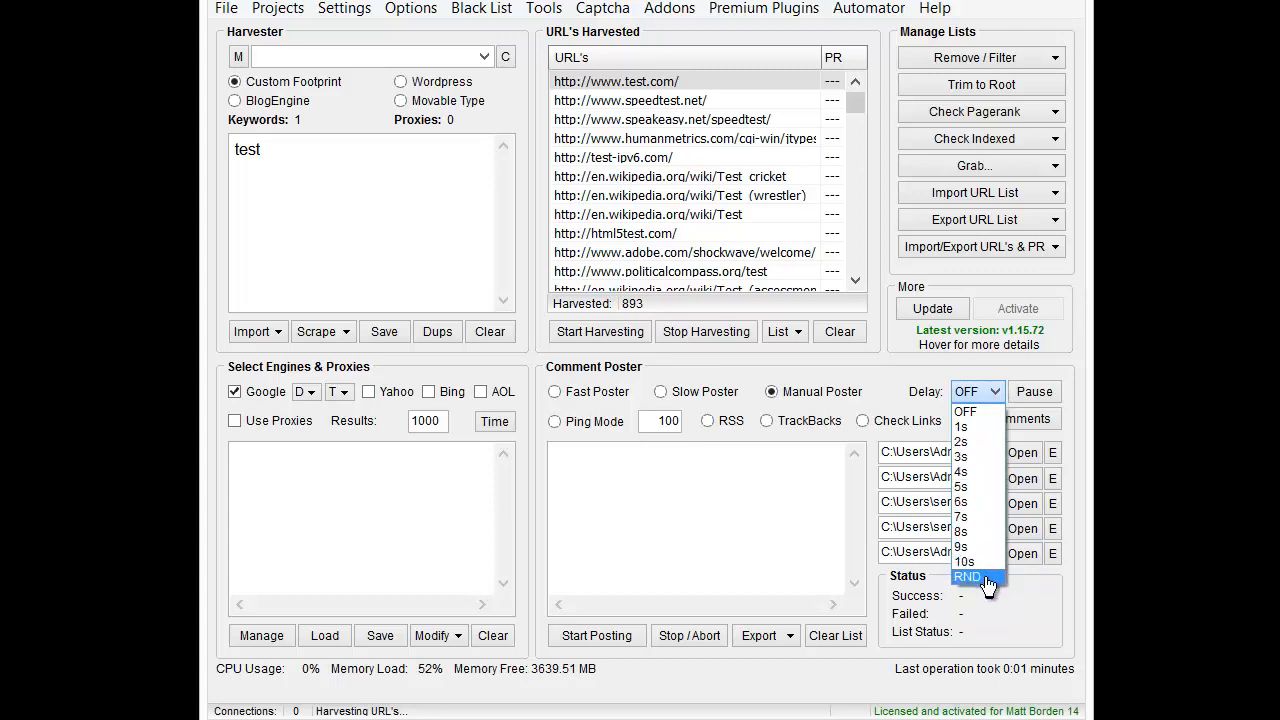
click(347, 10)
click(347, 10)
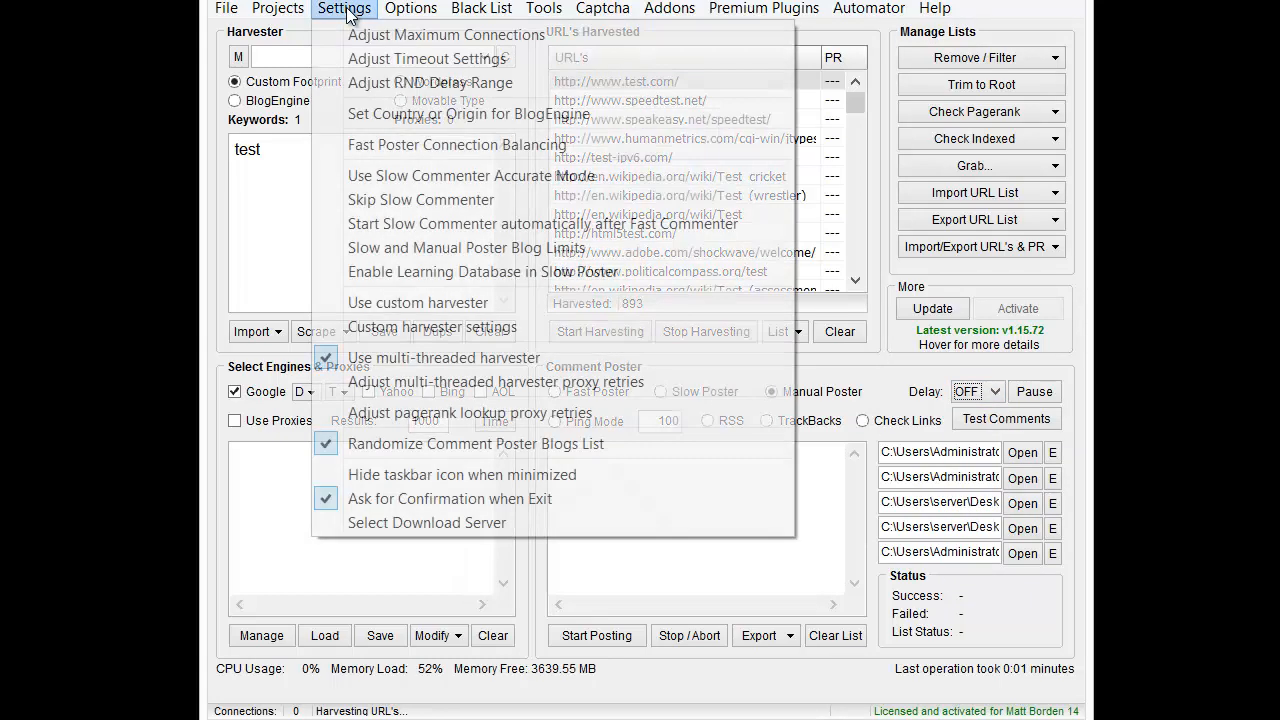
click(387, 85)
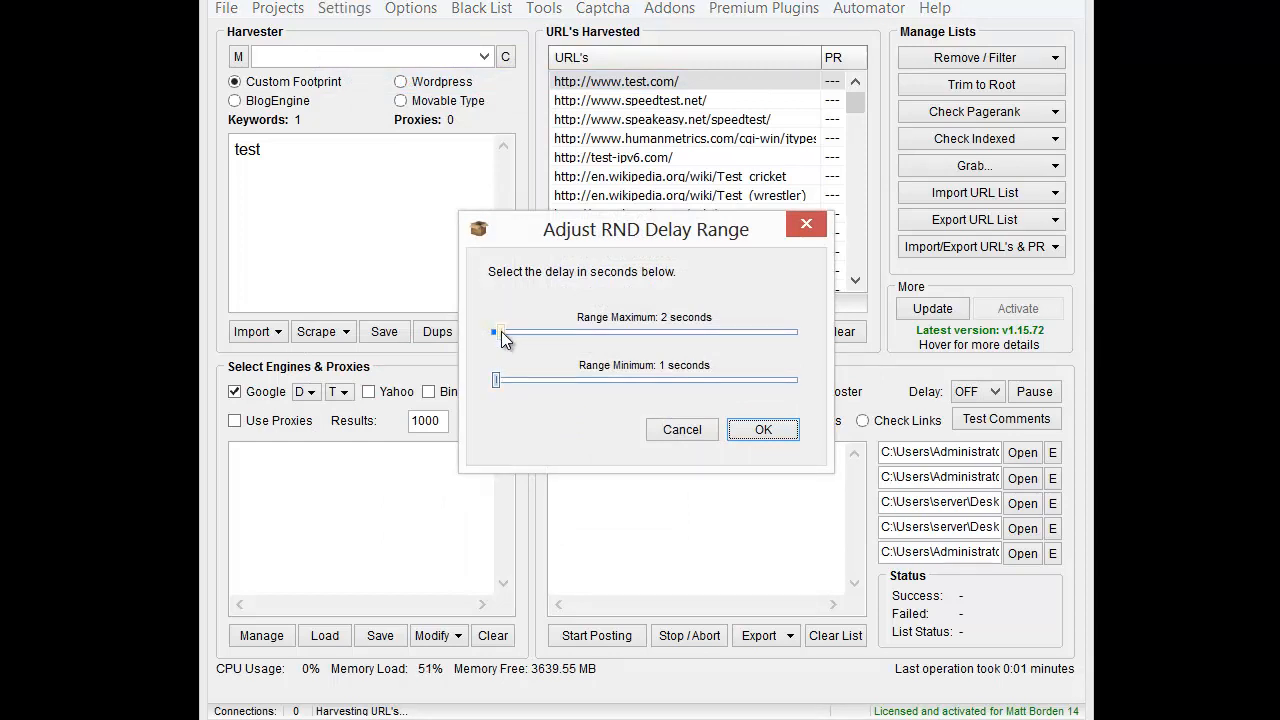
drag(501, 333, 793, 333)
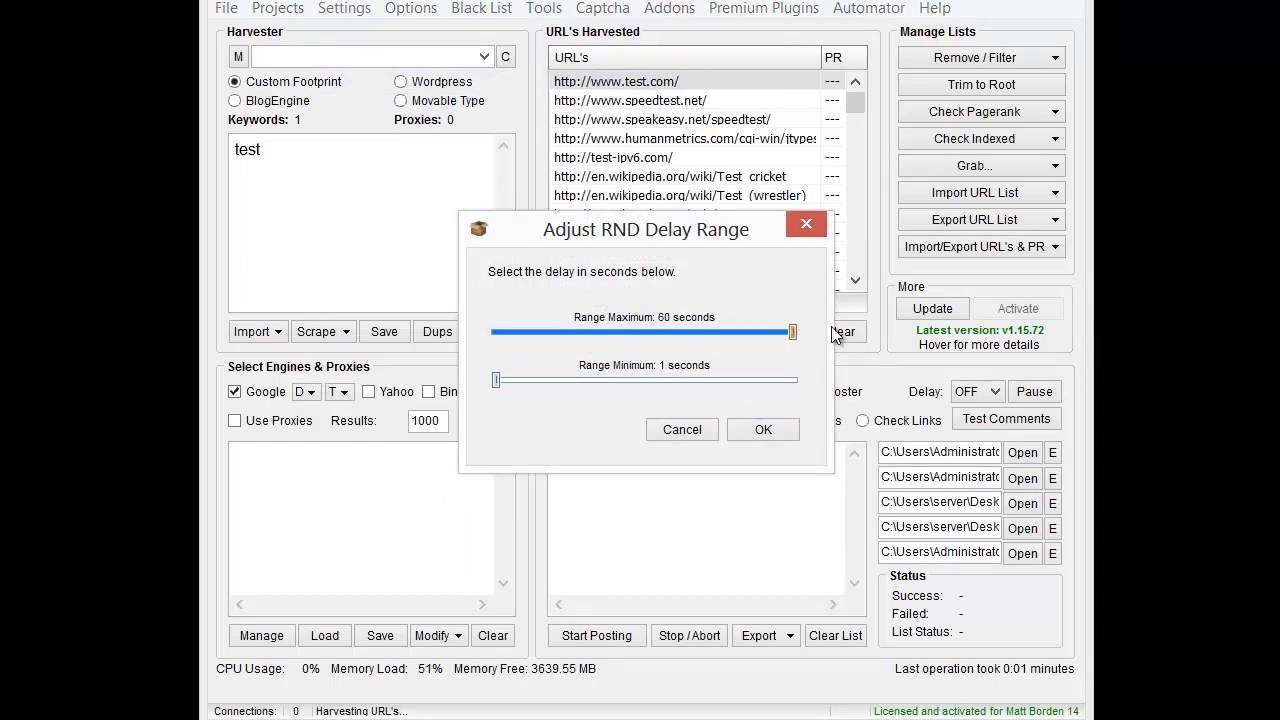
click(684, 432)
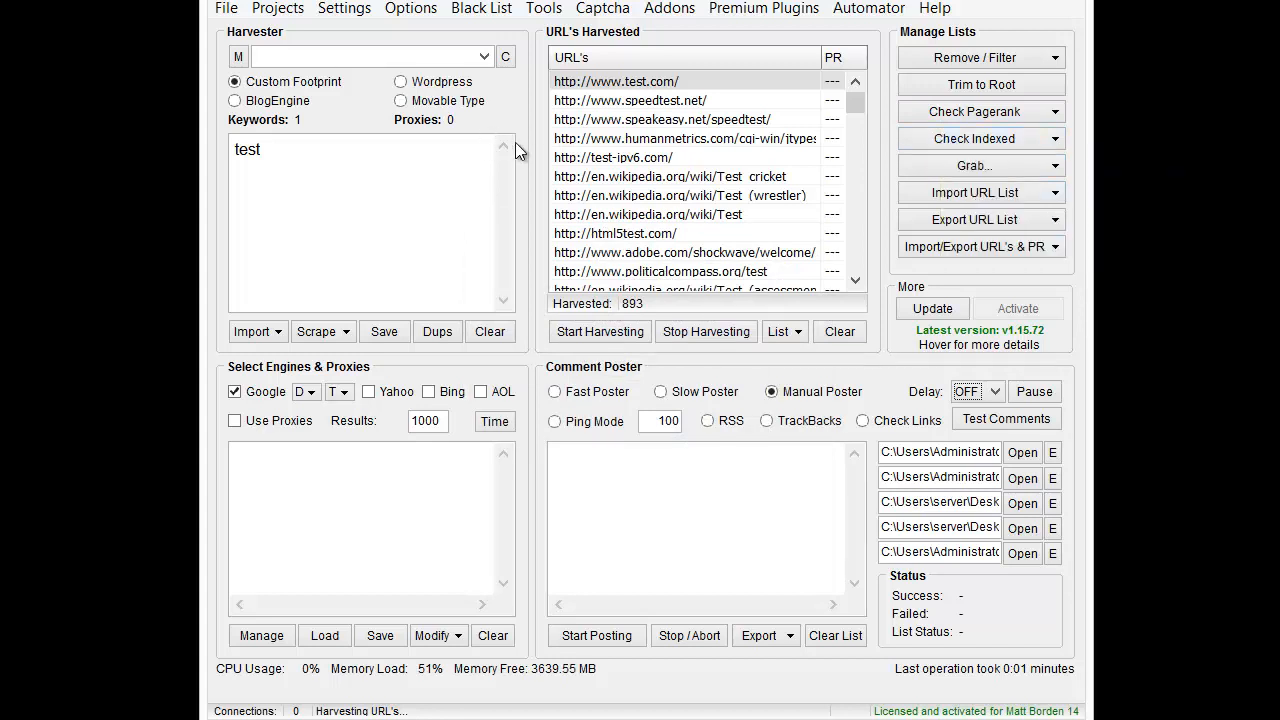
Turn off the multi-threaded harvester and check the harvester options in the settings.
click(347, 15)
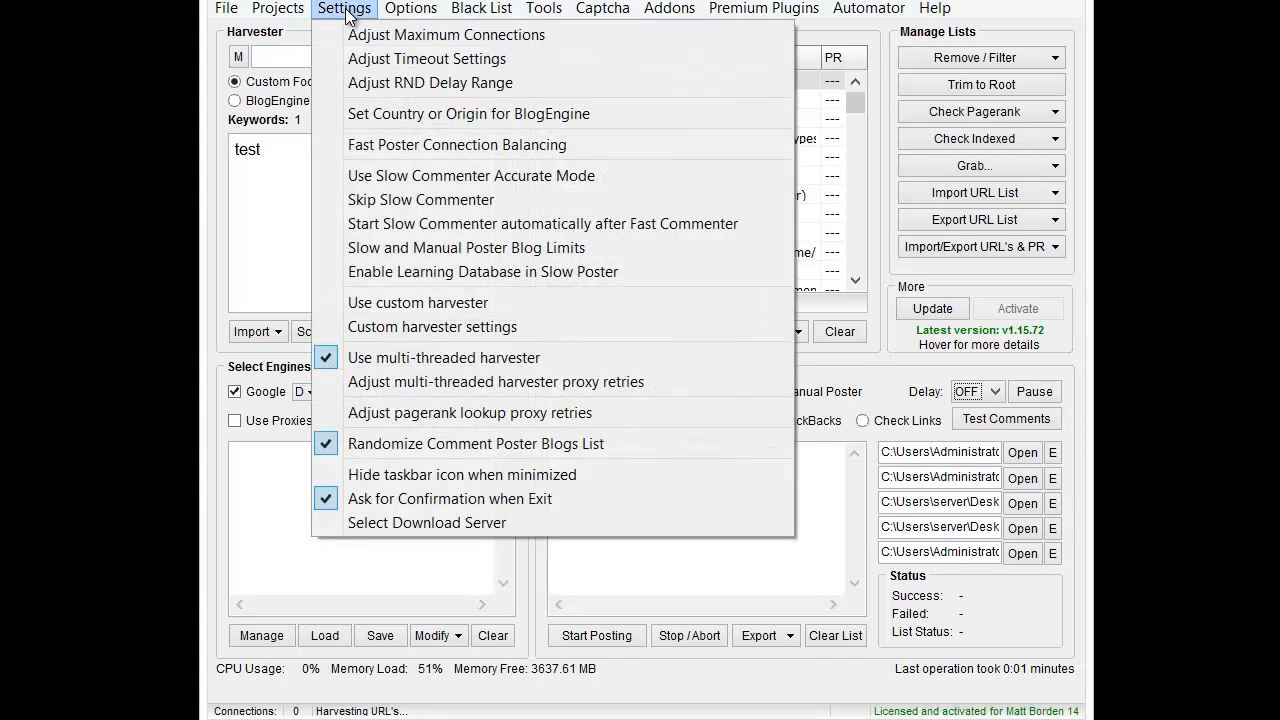
click(471, 361)
click(344, 9)
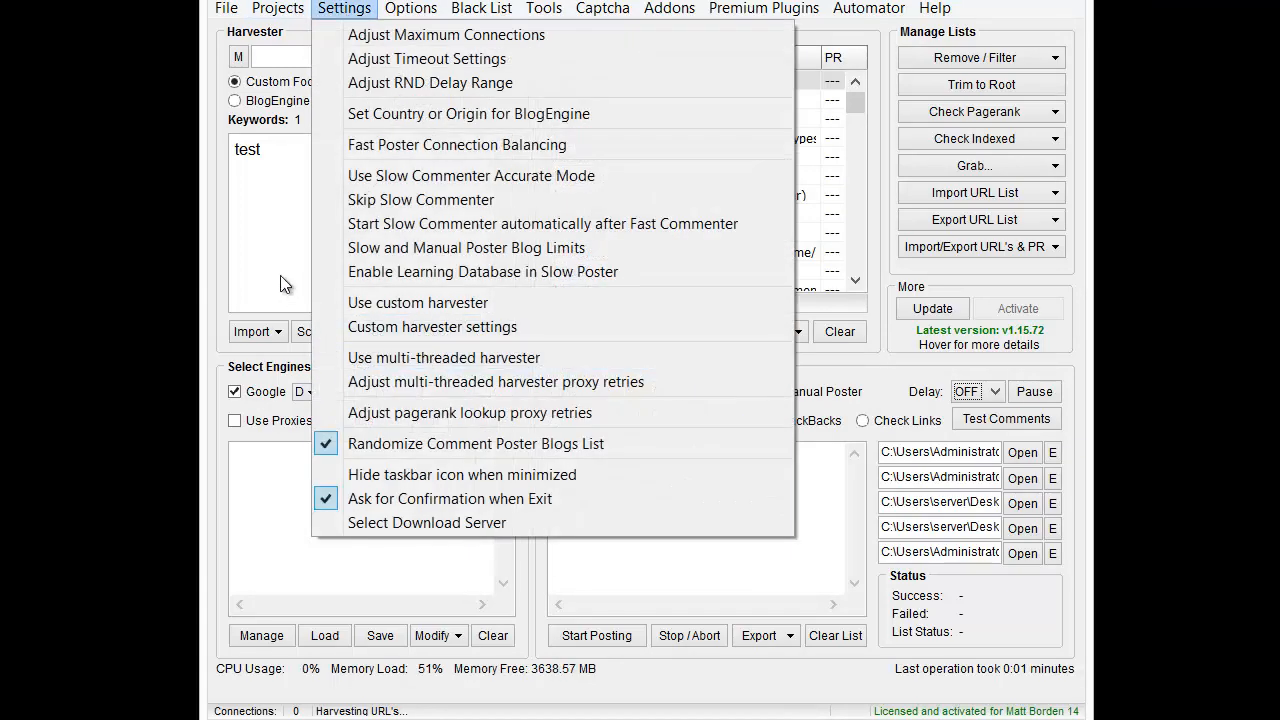
click(281, 267)
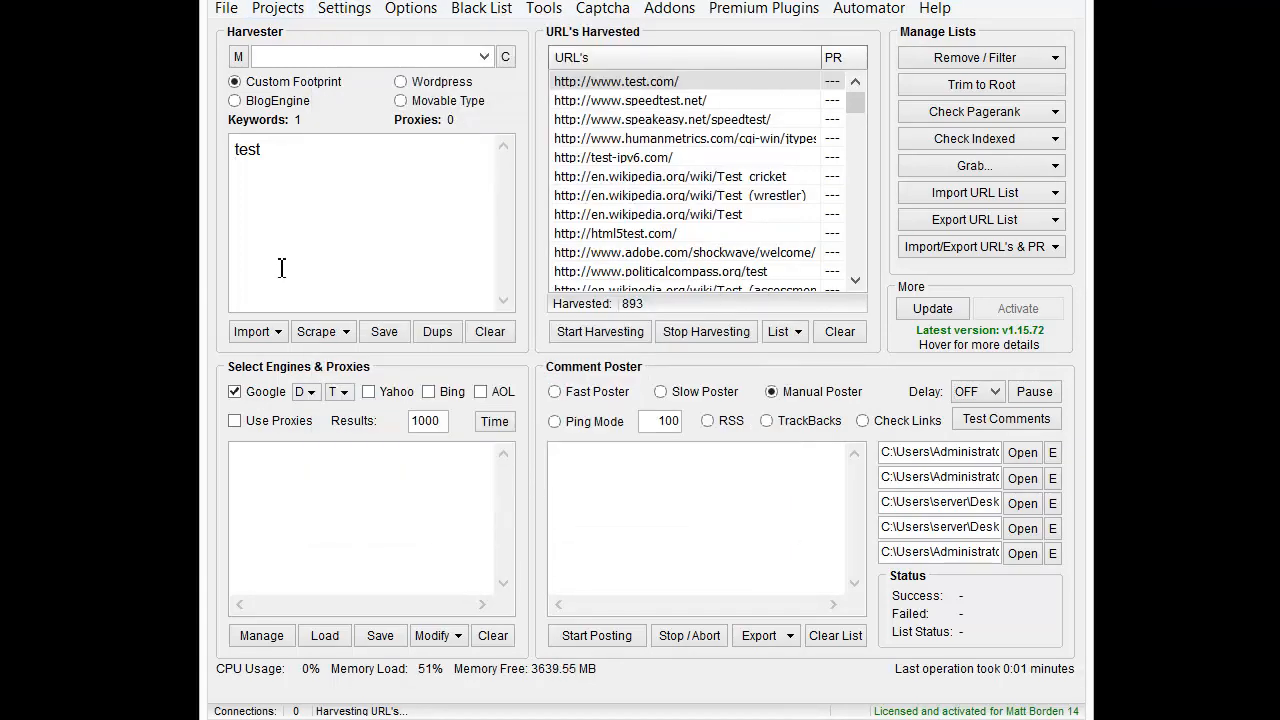
click(344, 9)
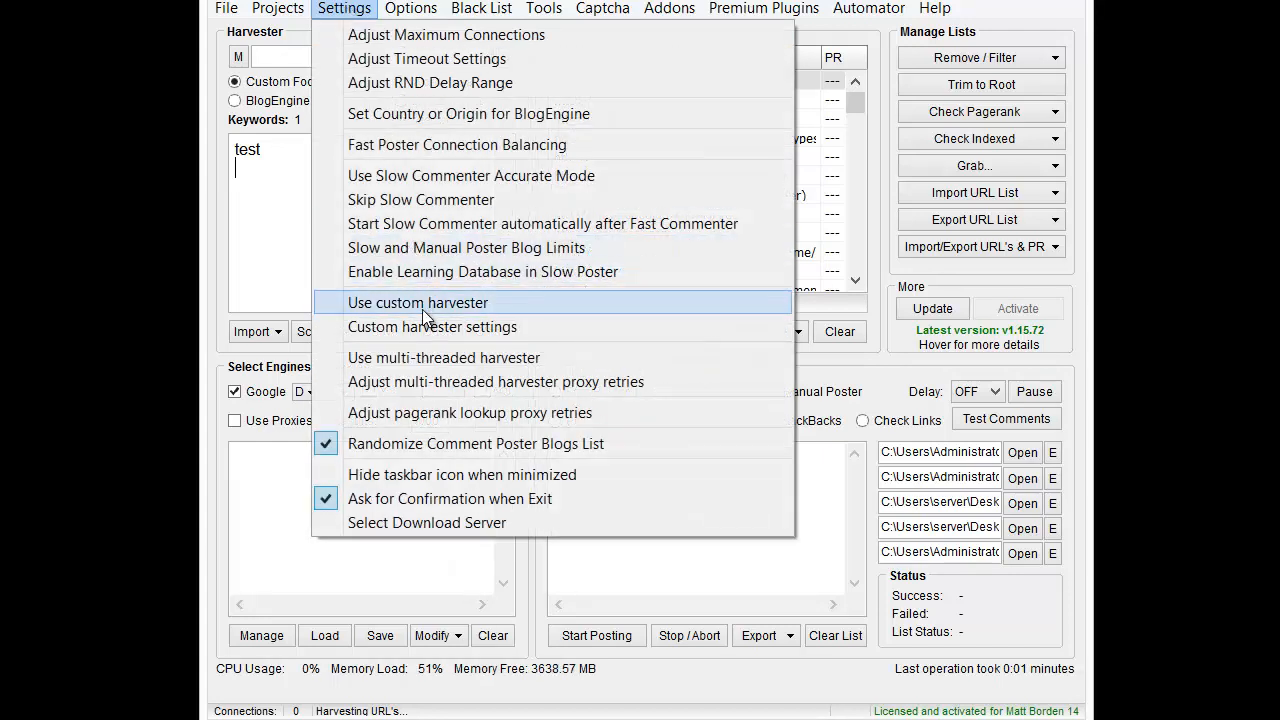
click(266, 256)
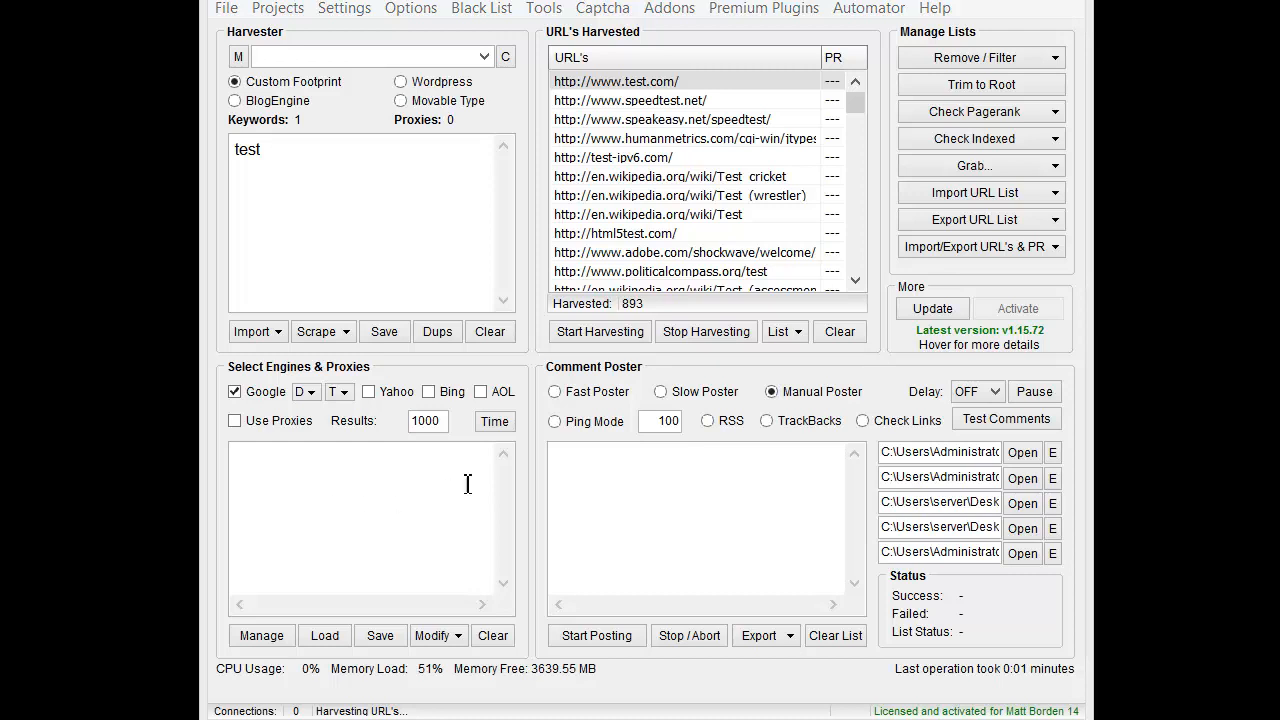
Limit the time span of returned Google results to the past 24 hours.
click(508, 427)
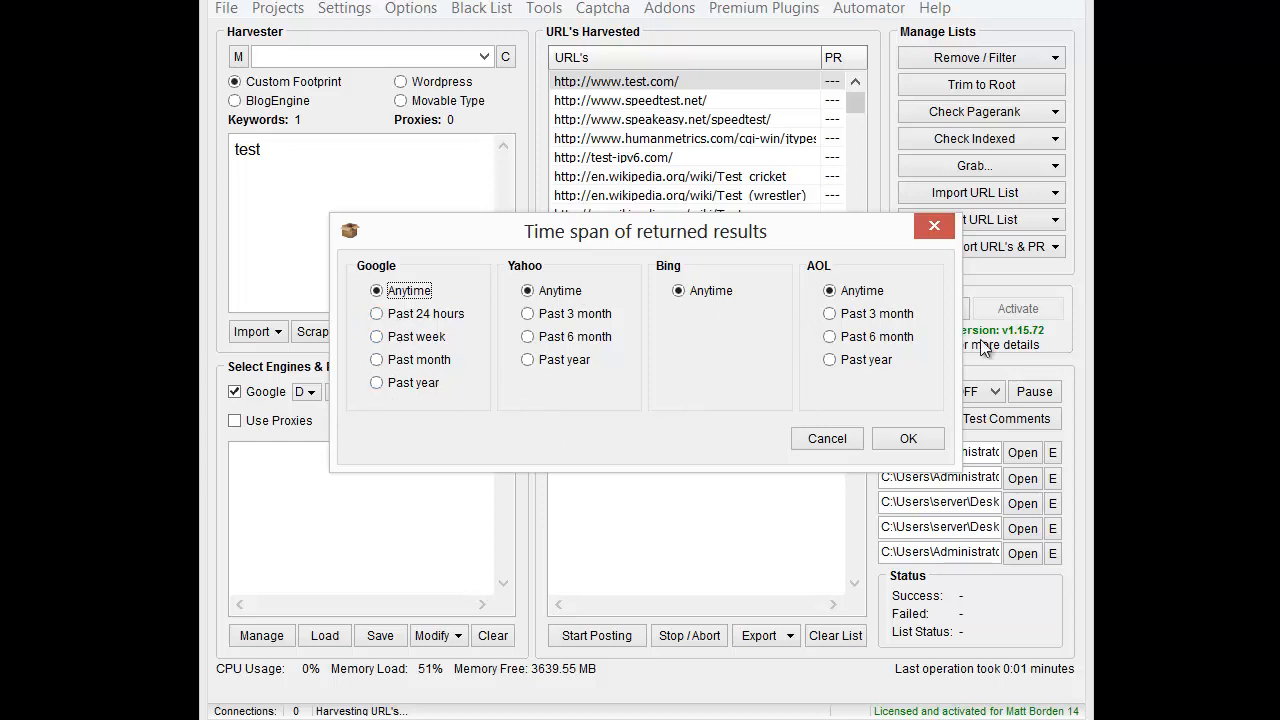
click(845, 438)
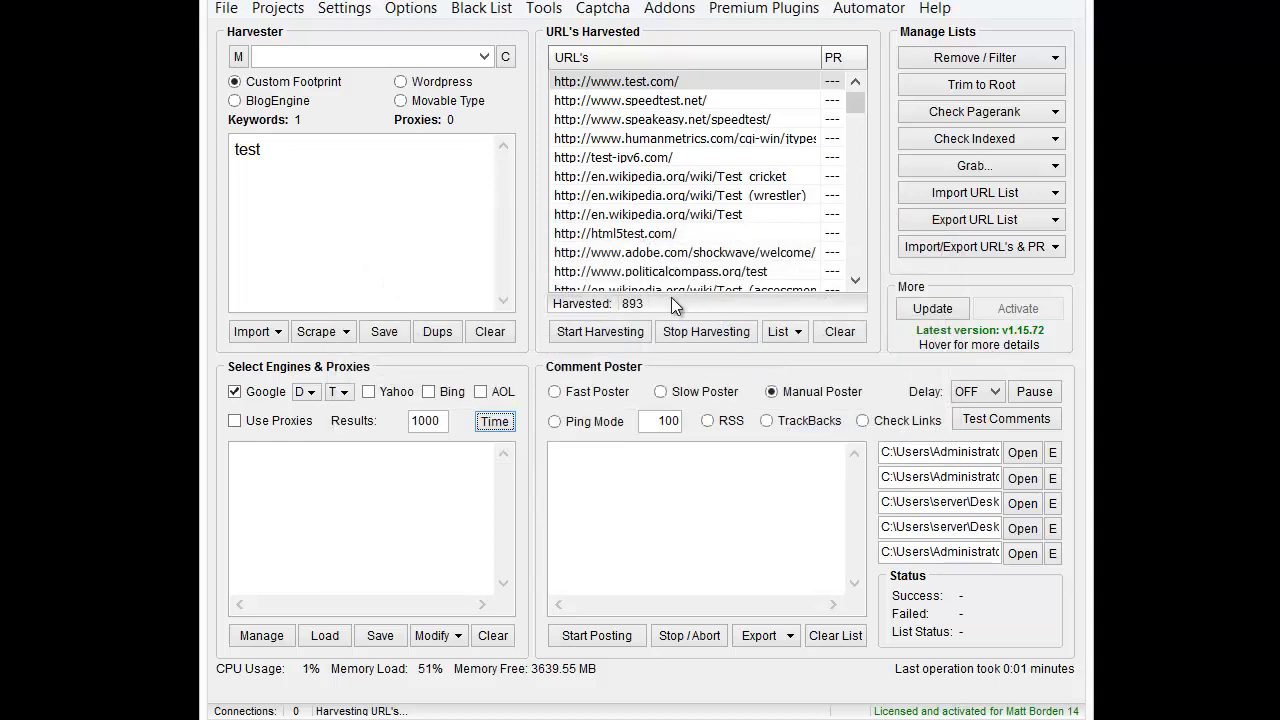
click(494, 421)
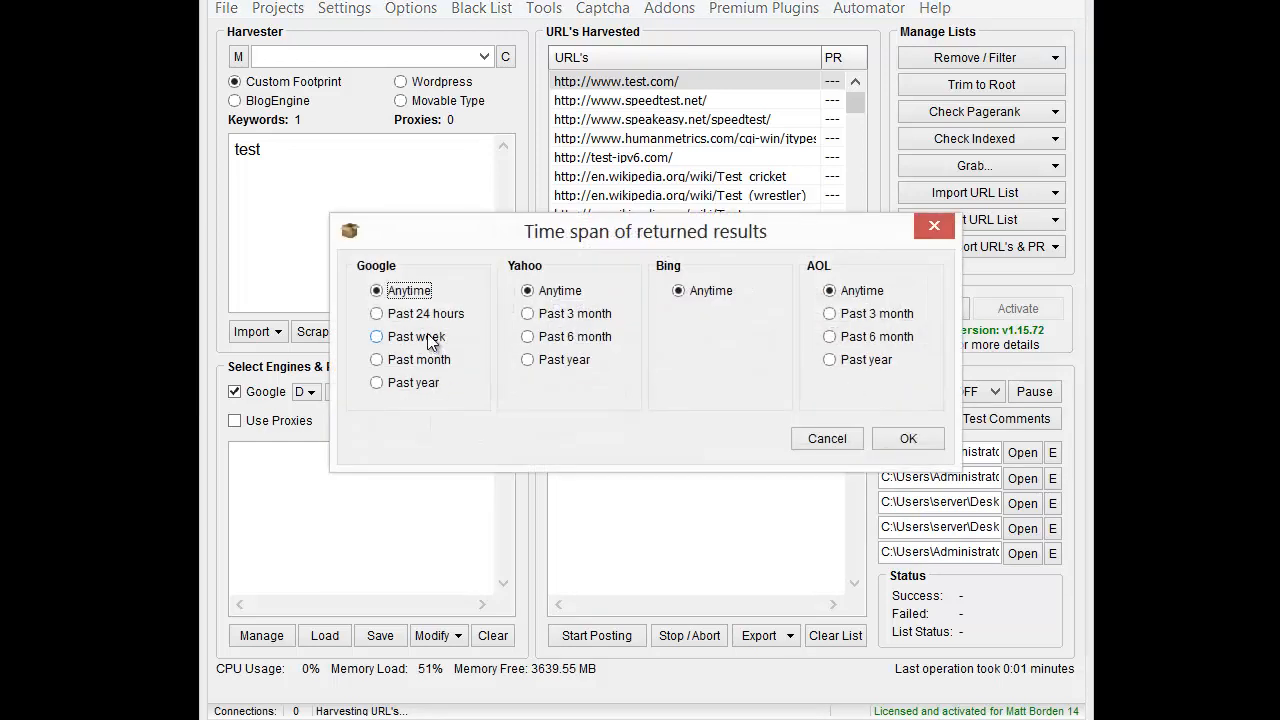
click(422, 314)
click(905, 438)
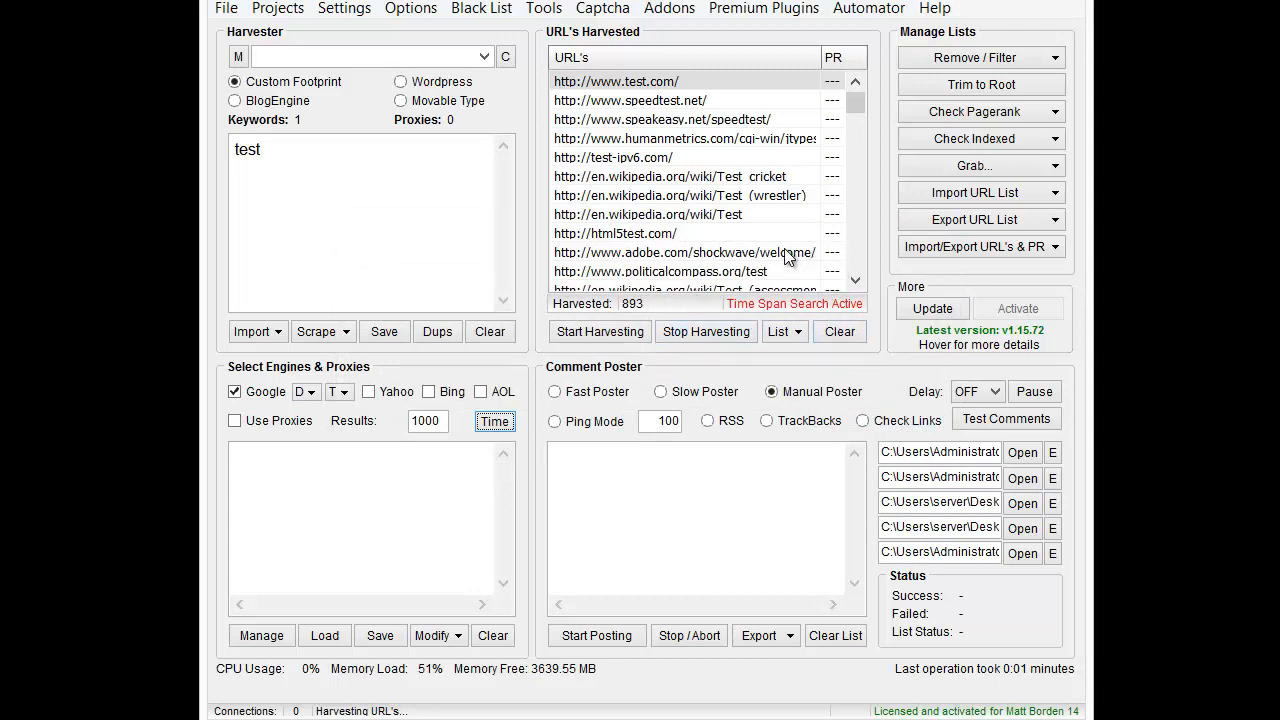
Review the time span options and set the Google results back to Anytime.
click(493, 422)
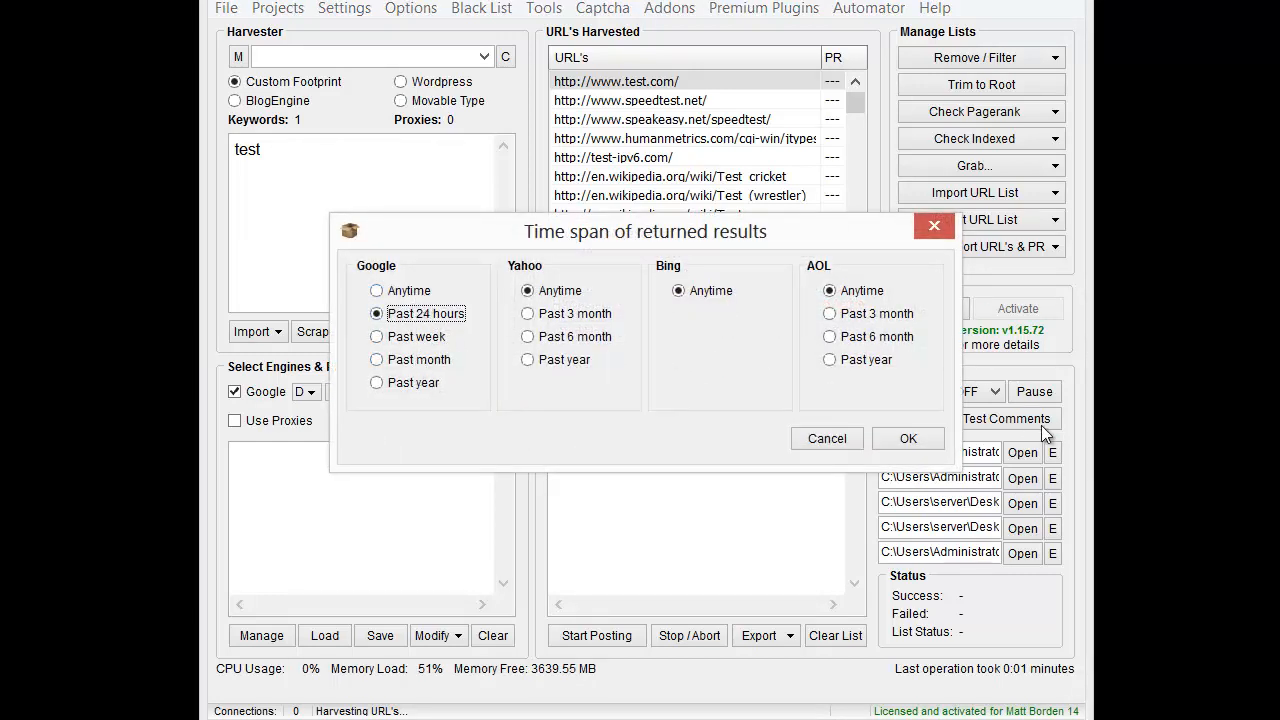
click(822, 439)
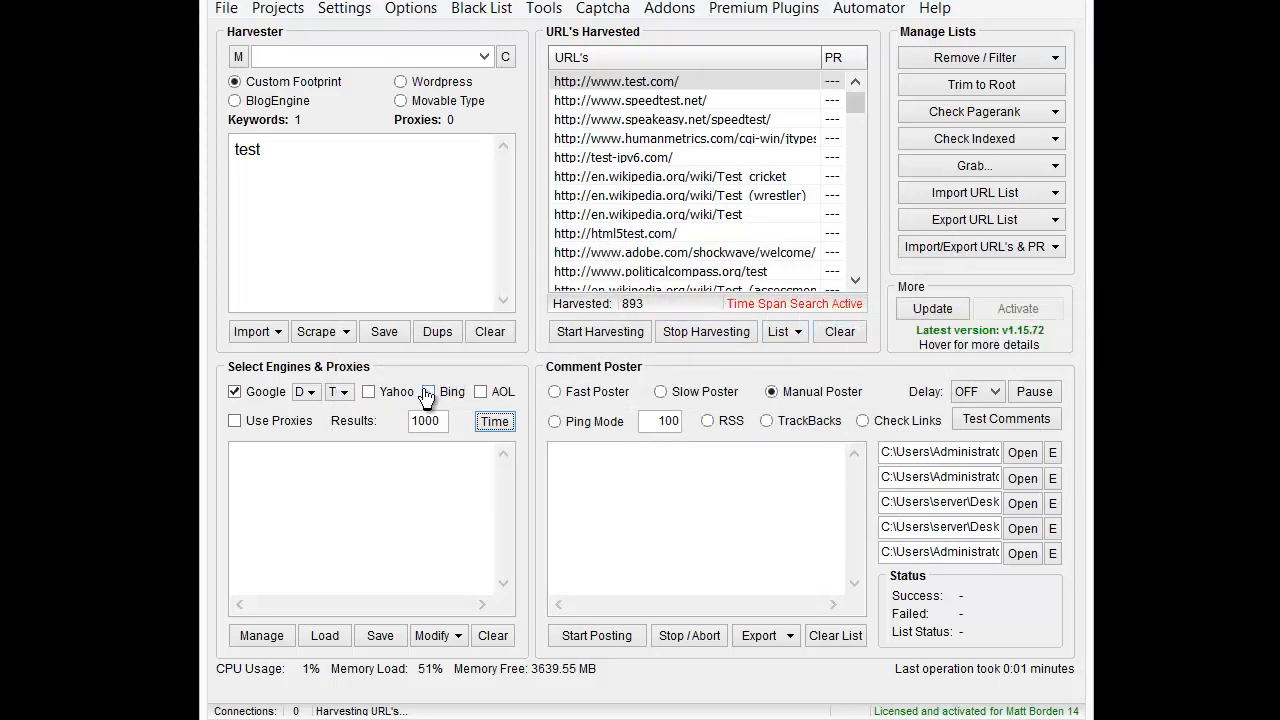
click(487, 424)
click(408, 291)
click(905, 438)
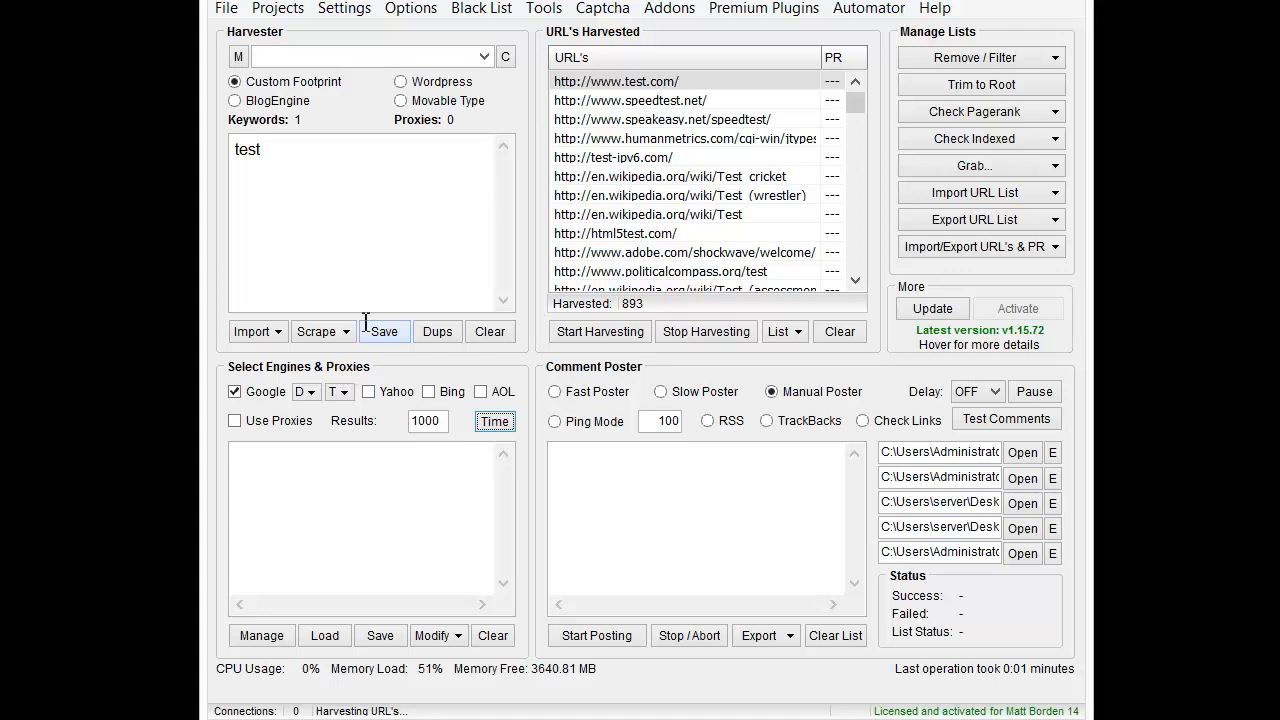
Enable the custom harvester and open it to review its available search engines, closing it without harvesting.
click(341, 10)
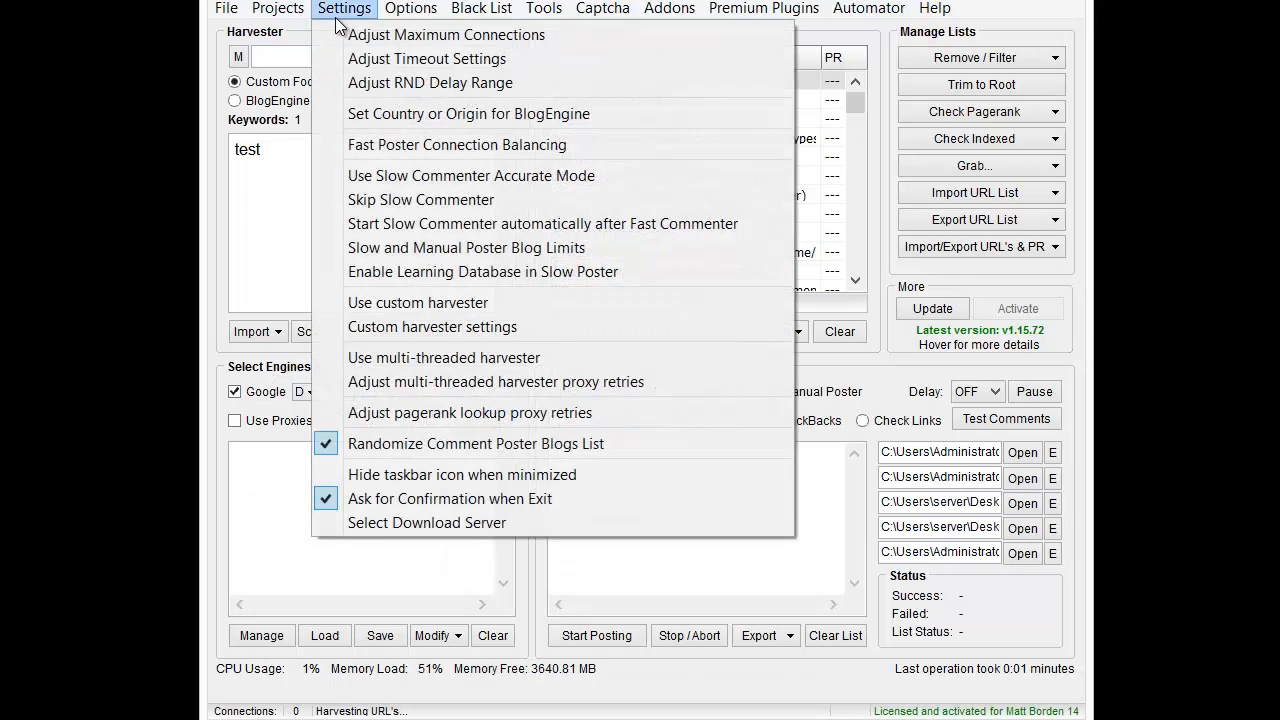
click(420, 303)
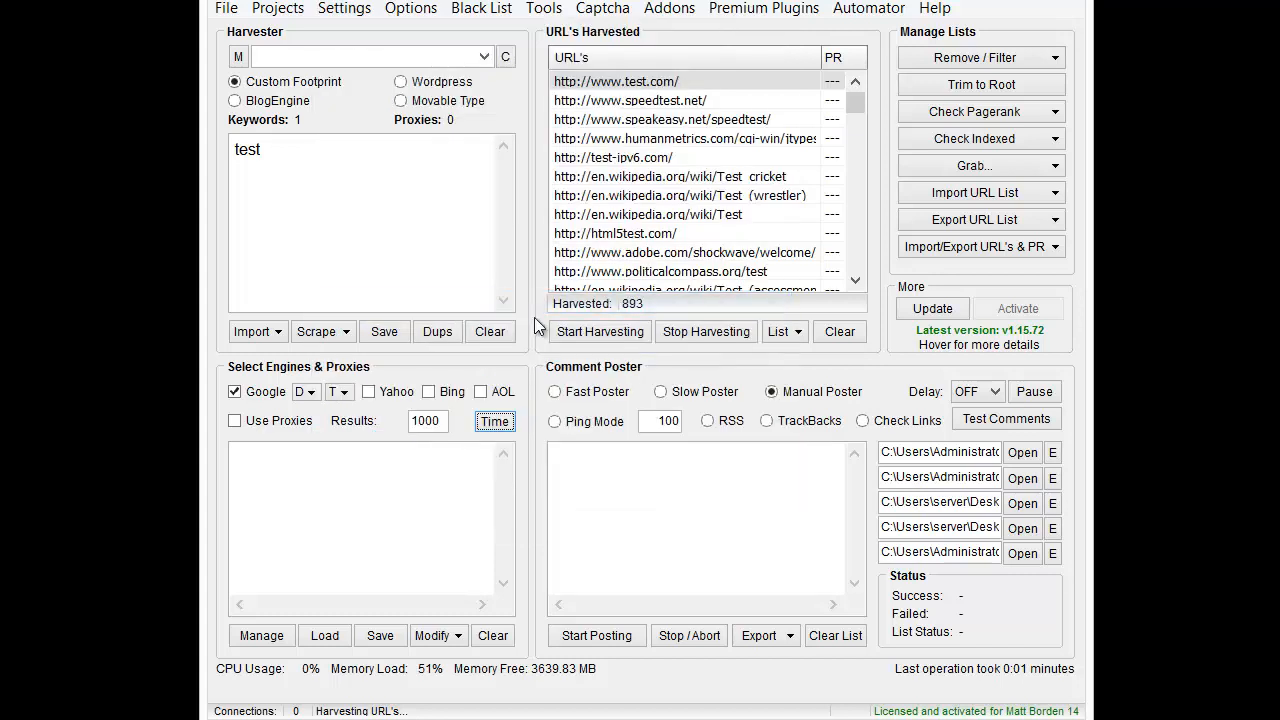
click(612, 336)
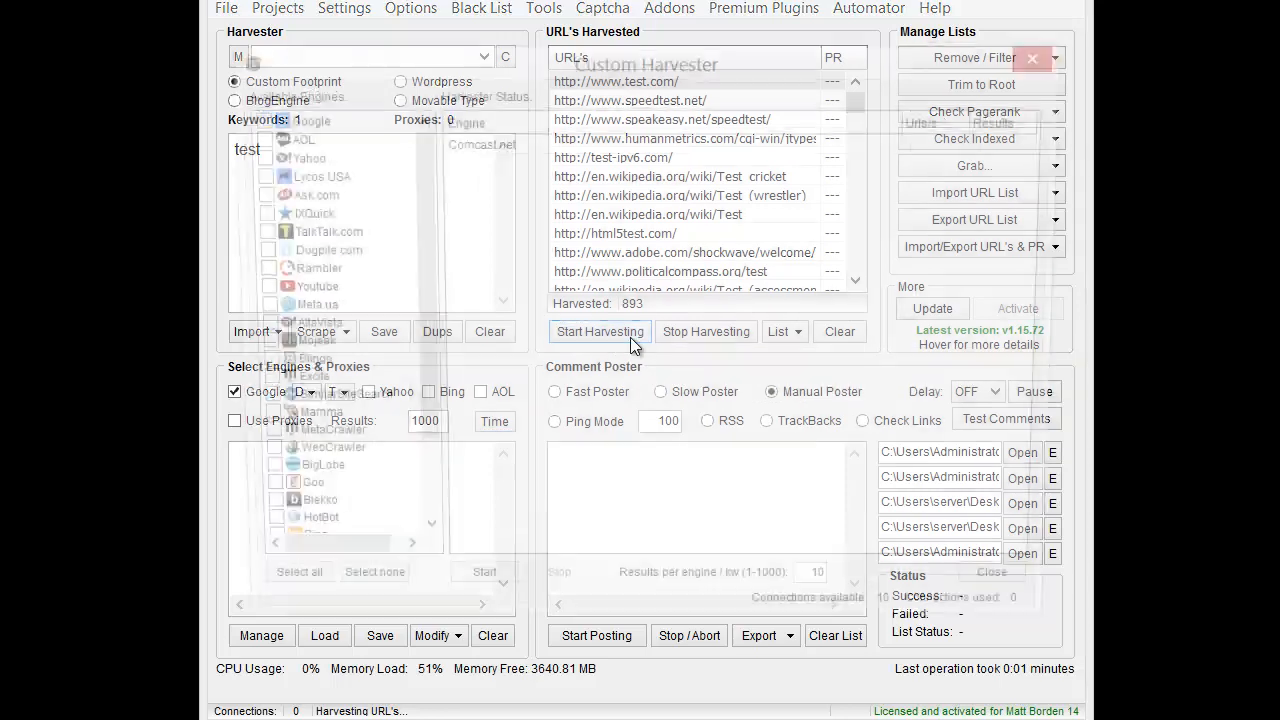
drag(423, 194, 404, 136)
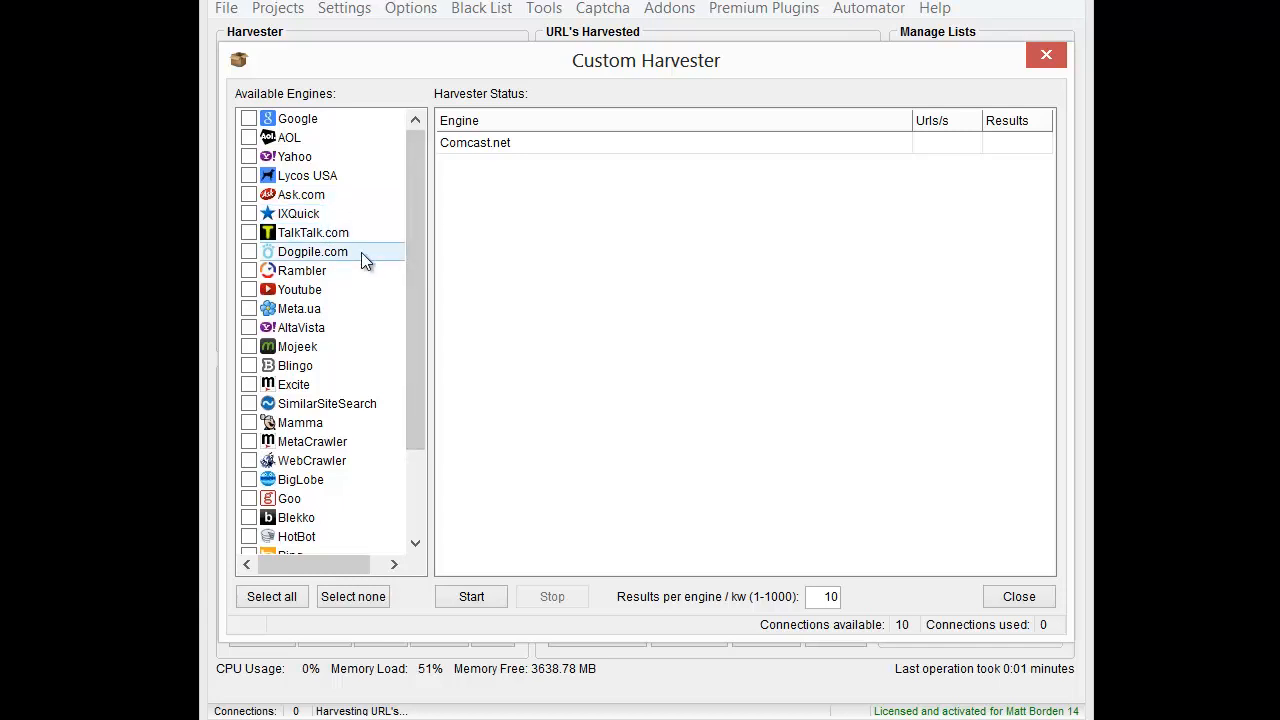
drag(410, 240, 402, 206)
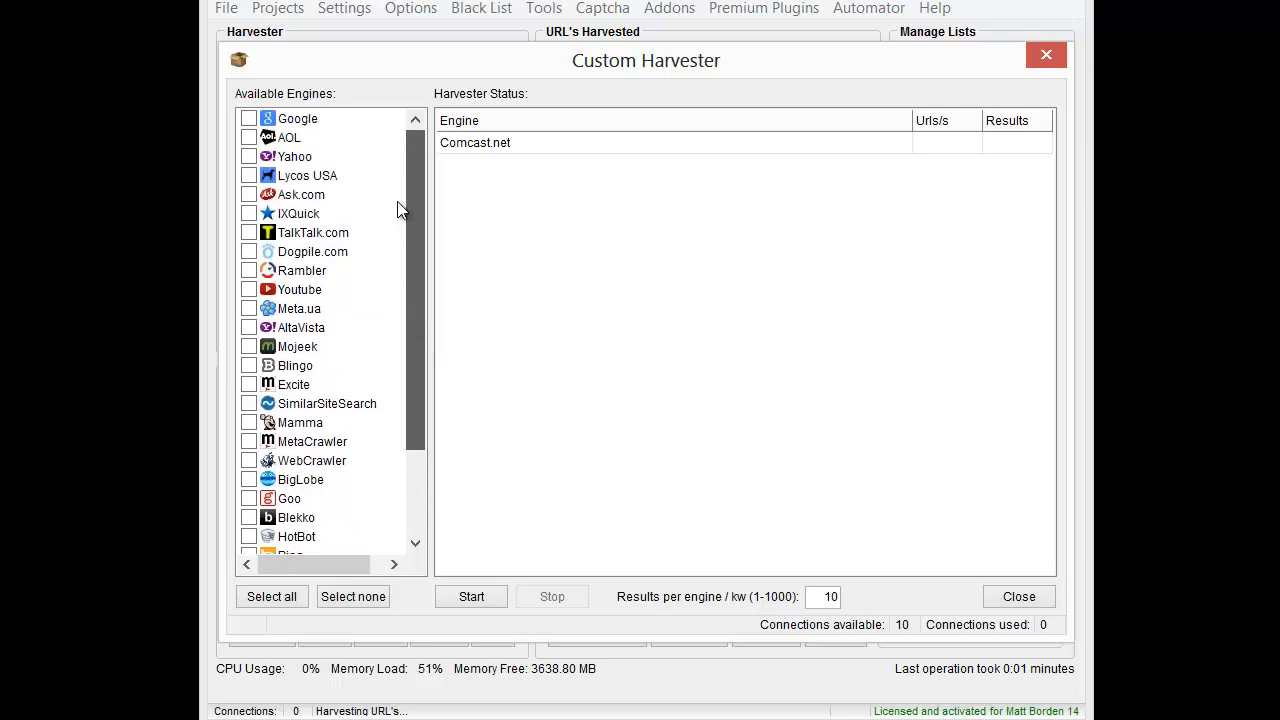
click(1023, 606)
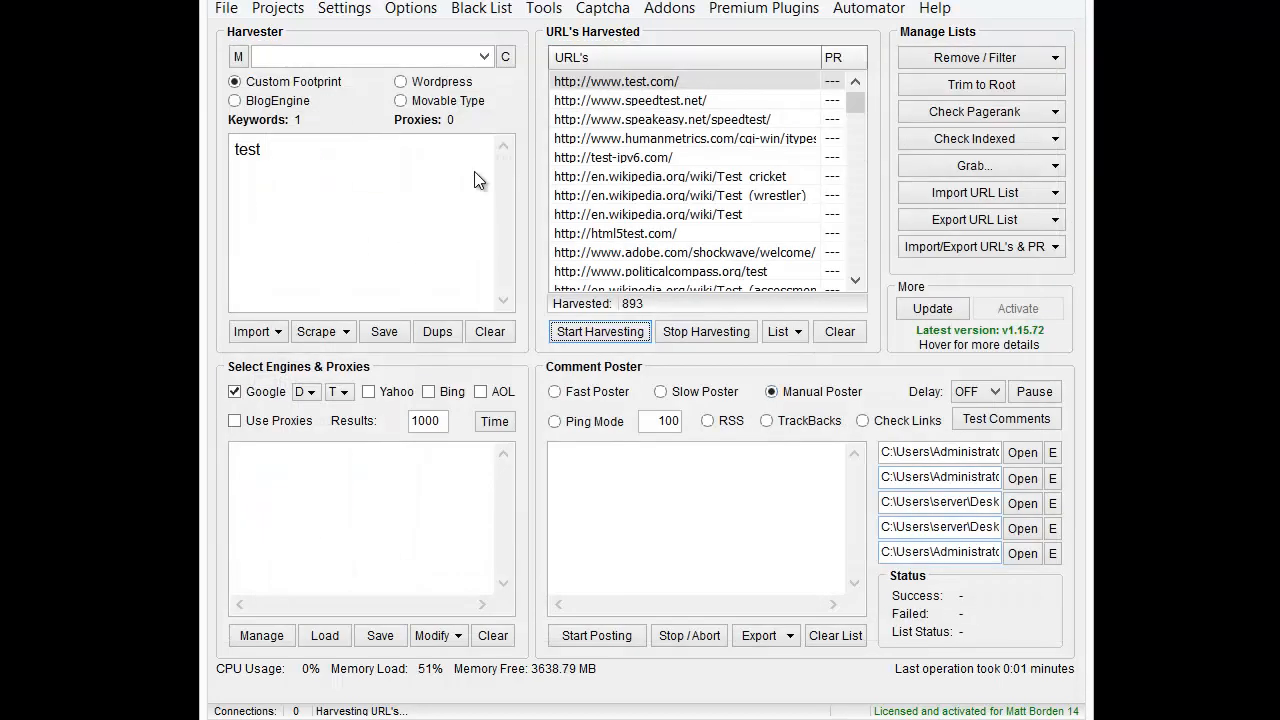
Examine the proxy settings, search engine list and engine definition fields in the custom harvester settings and close them.
click(338, 9)
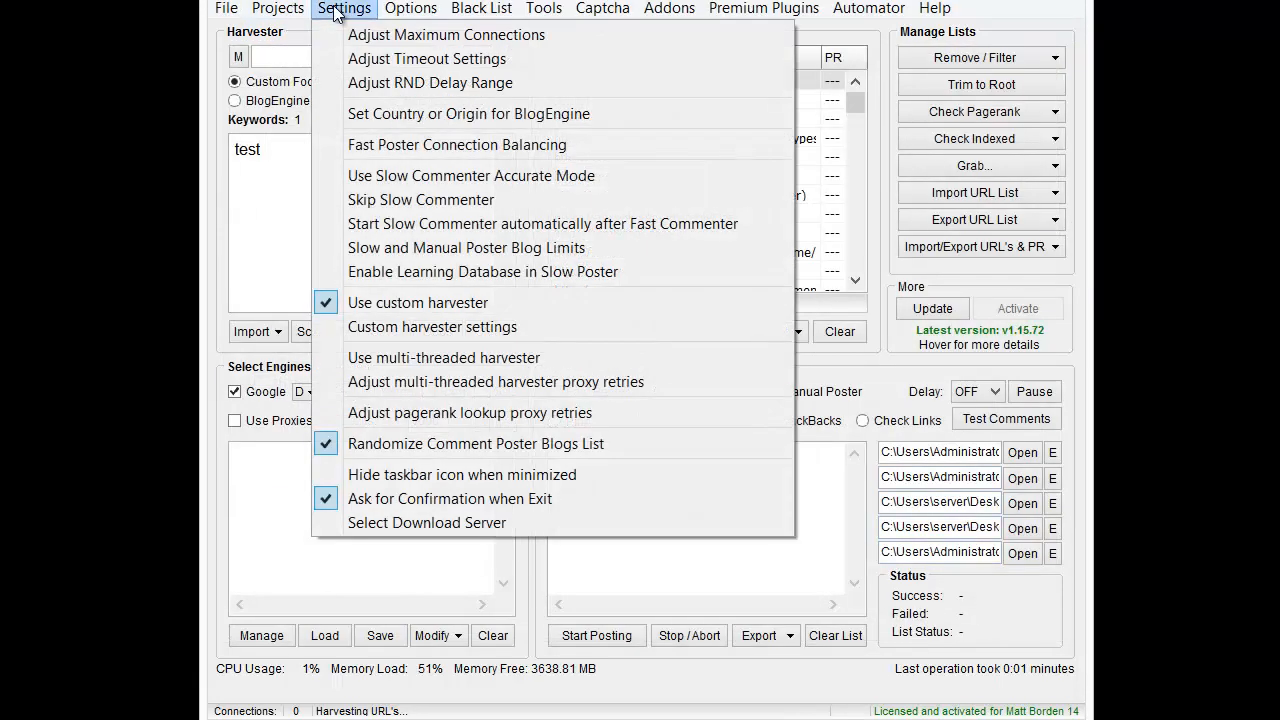
click(382, 325)
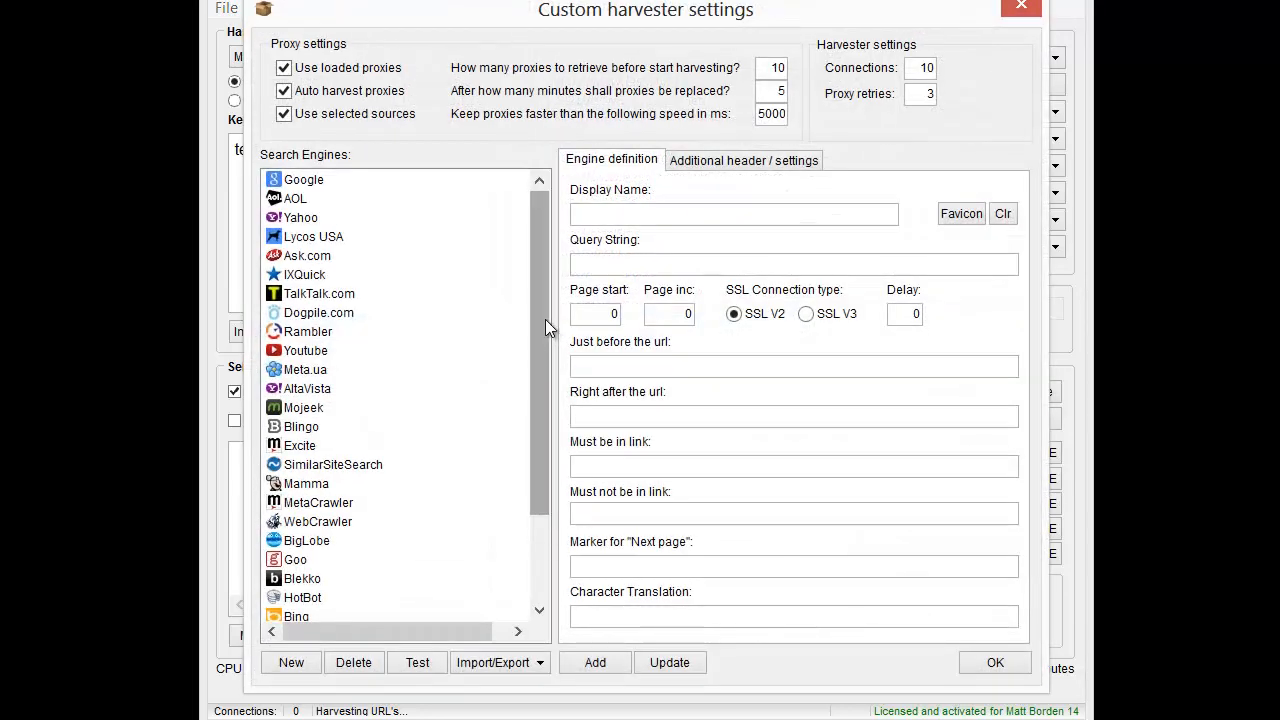
drag(545, 319, 549, 432)
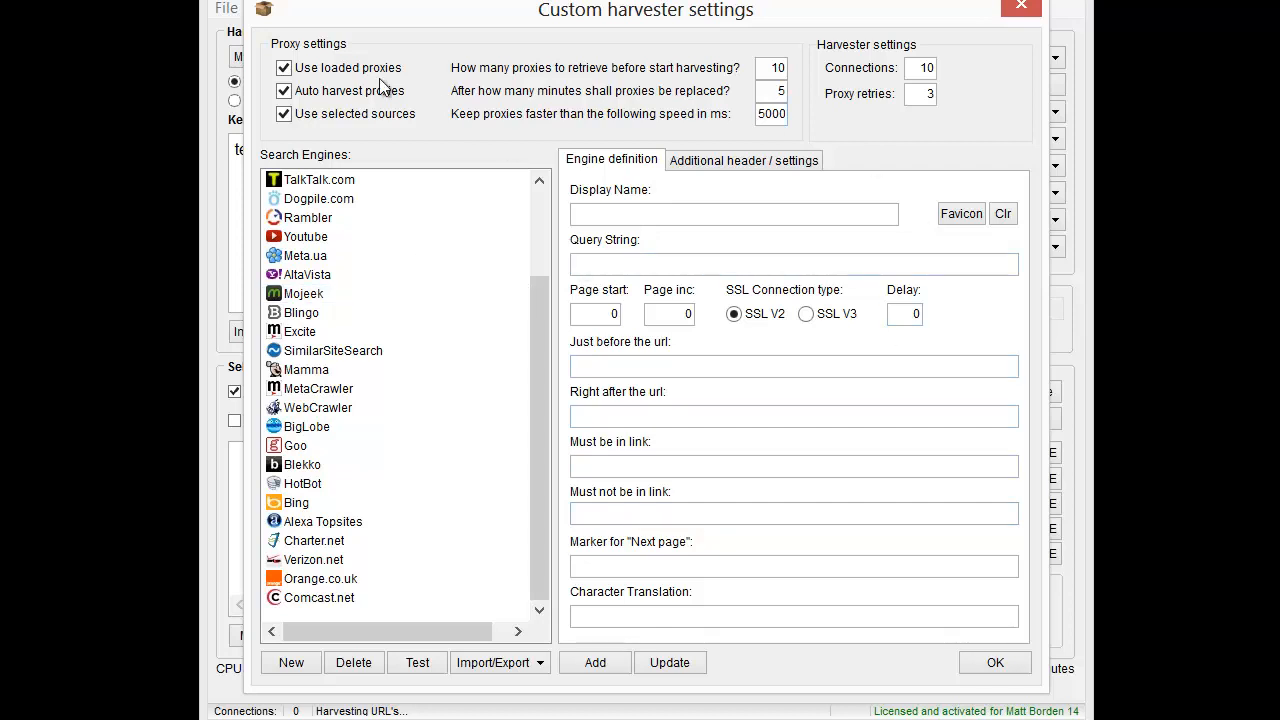
drag(443, 22, 706, 0)
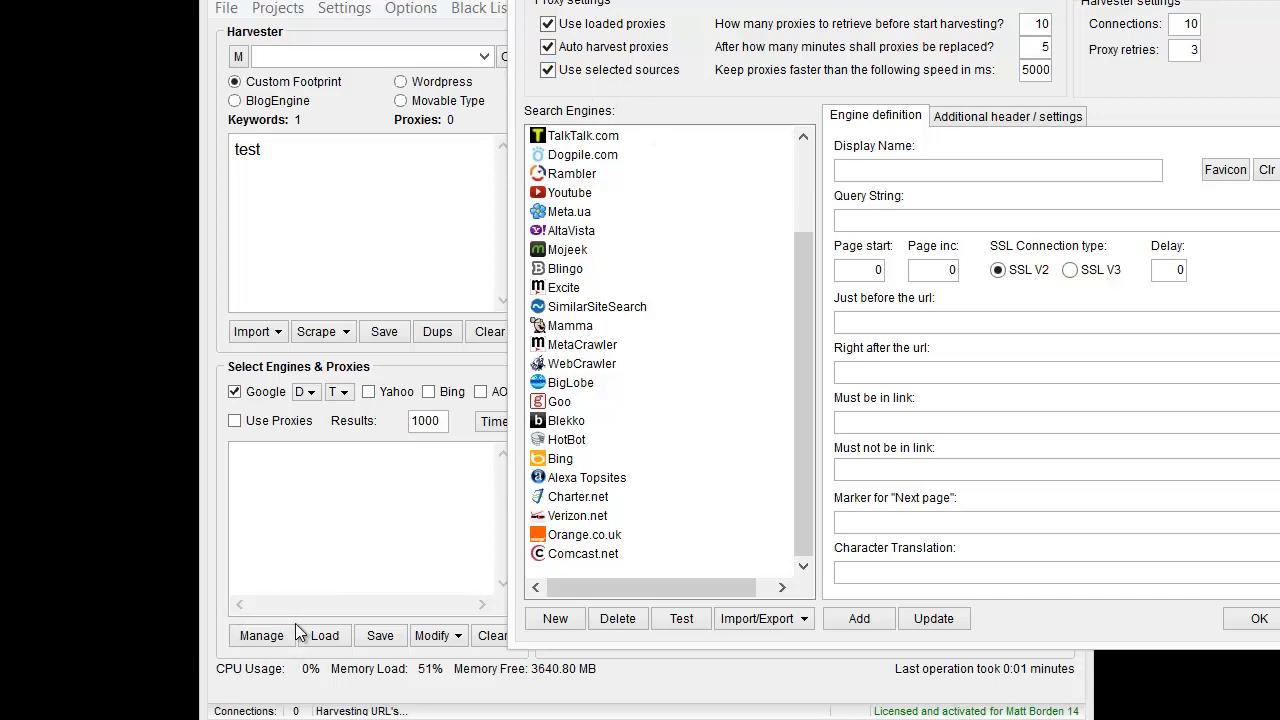
drag(886, 0, 585, 63)
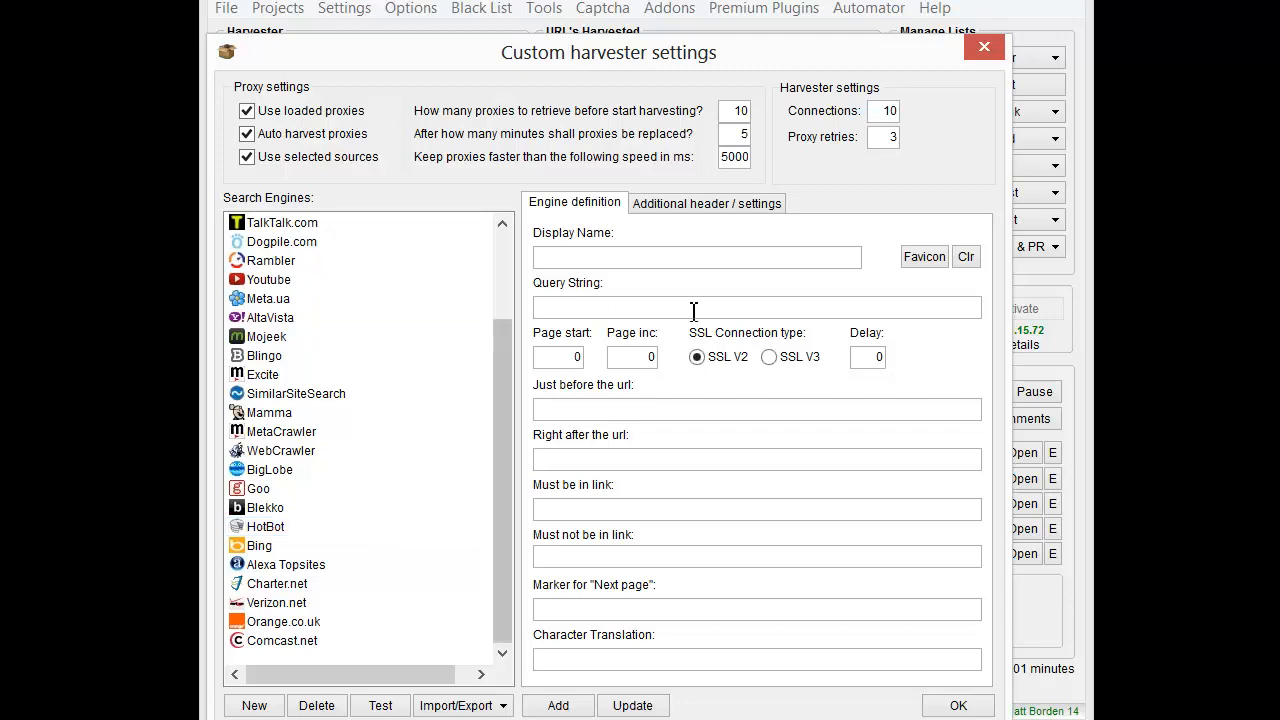
click(985, 48)
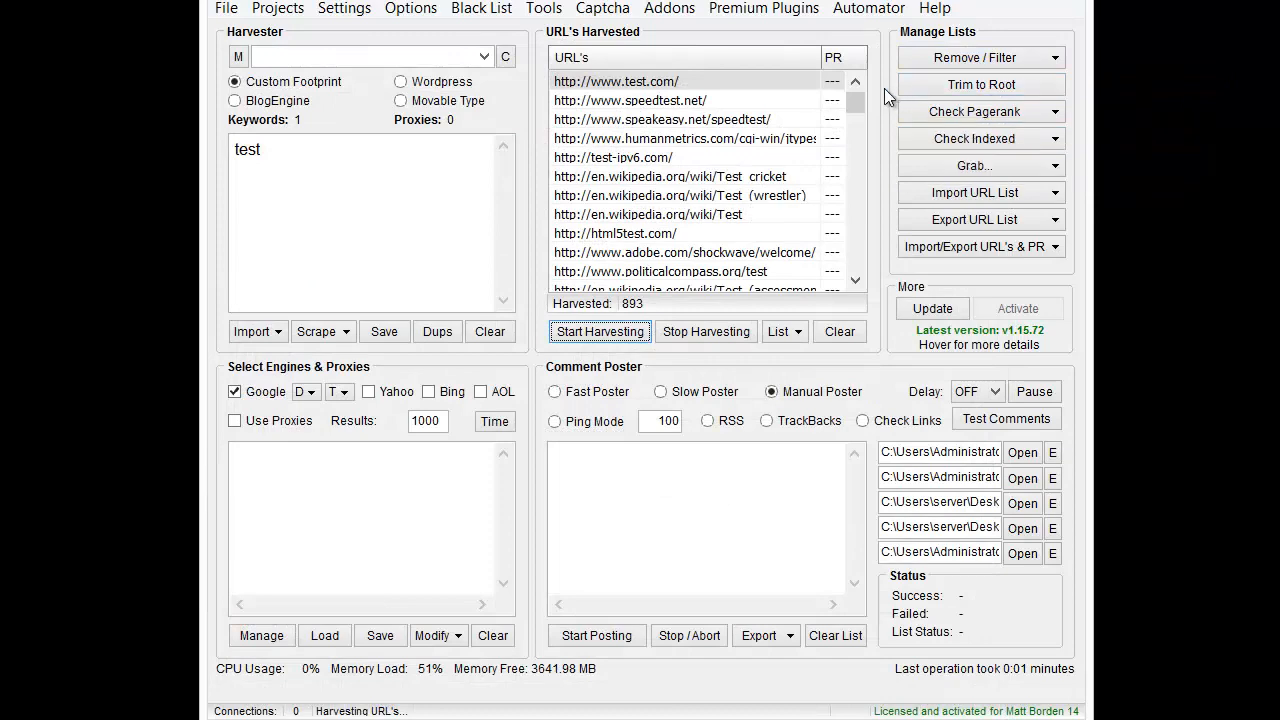
Try setting the multi-threaded harvester proxy retries to 20 and cancel the change.
click(341, 10)
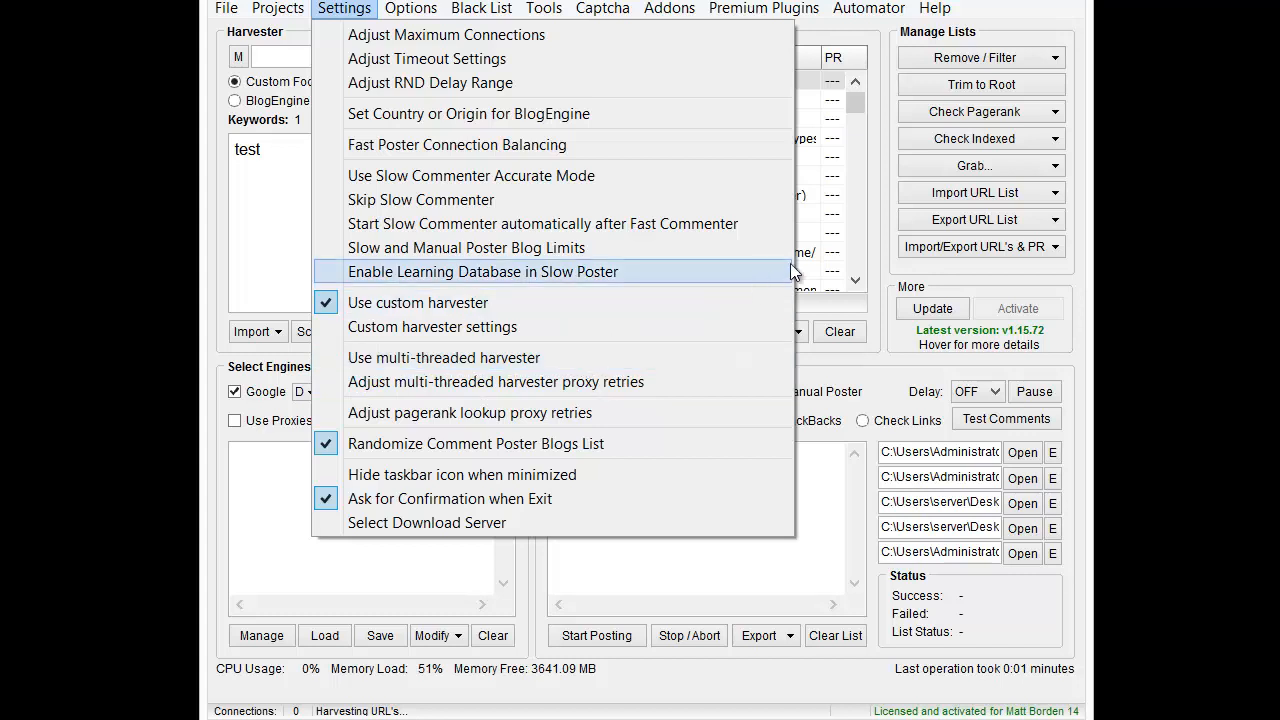
click(877, 247)
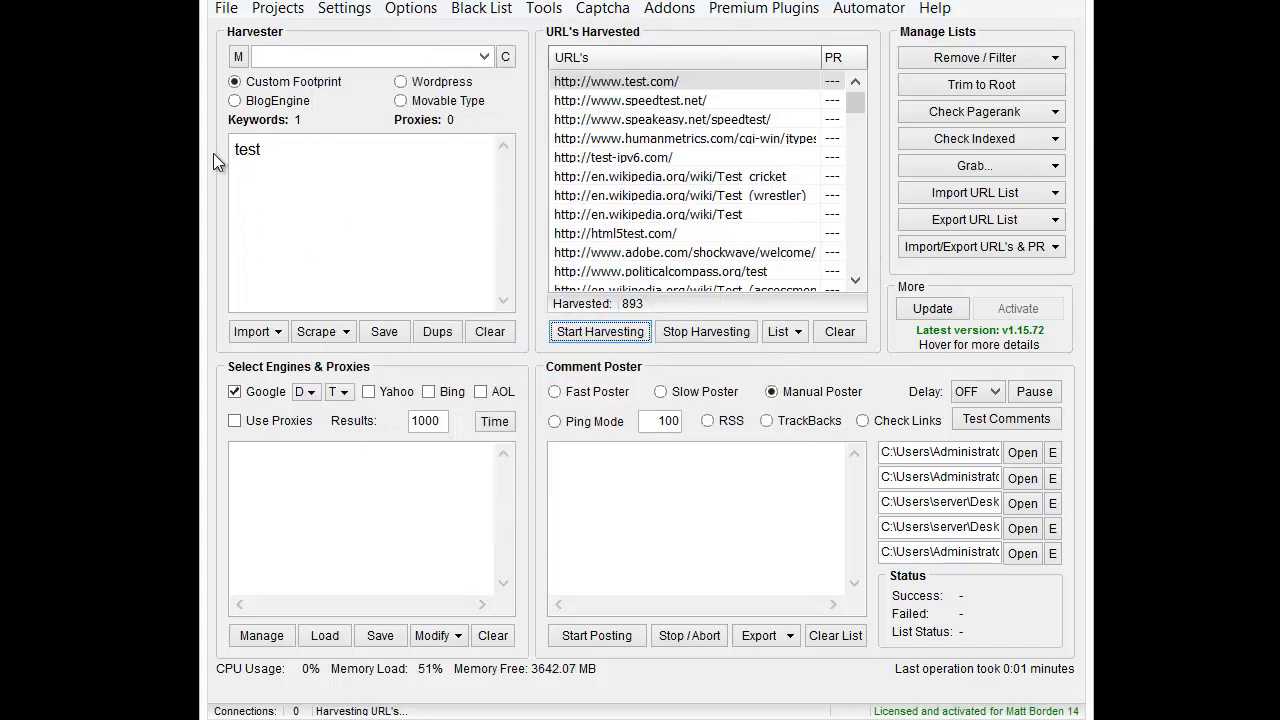
click(344, 8)
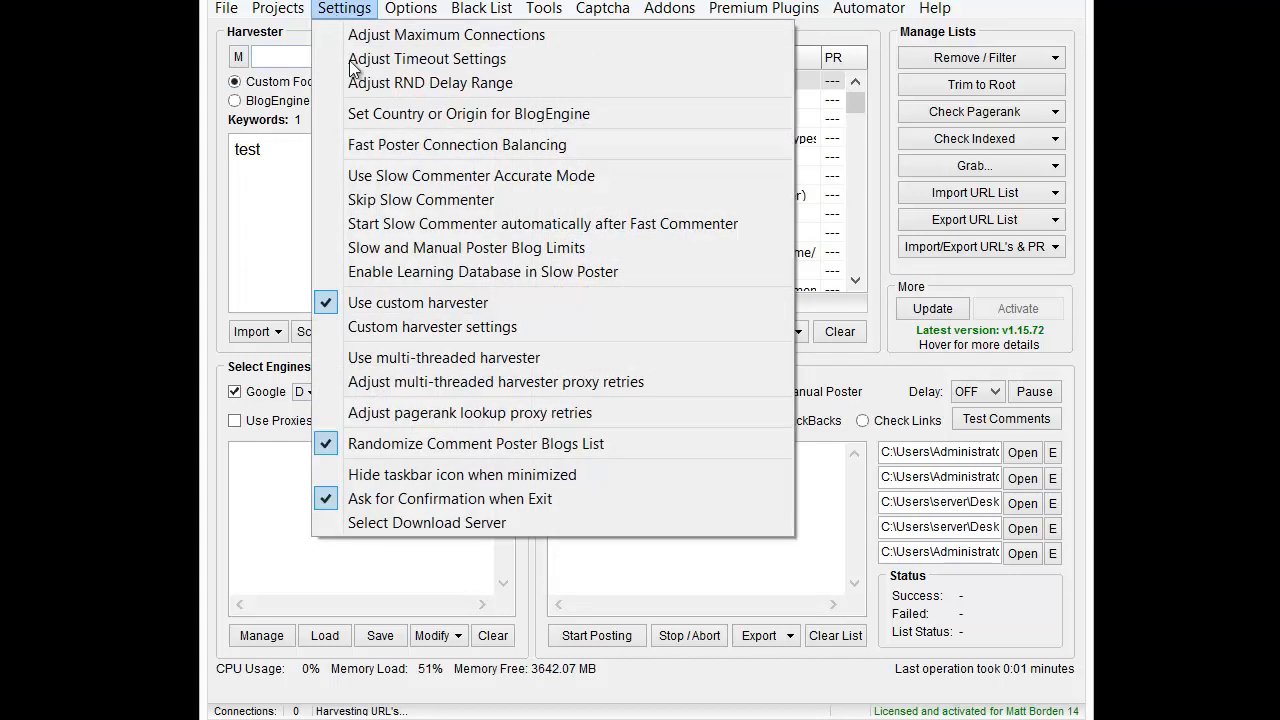
click(454, 388)
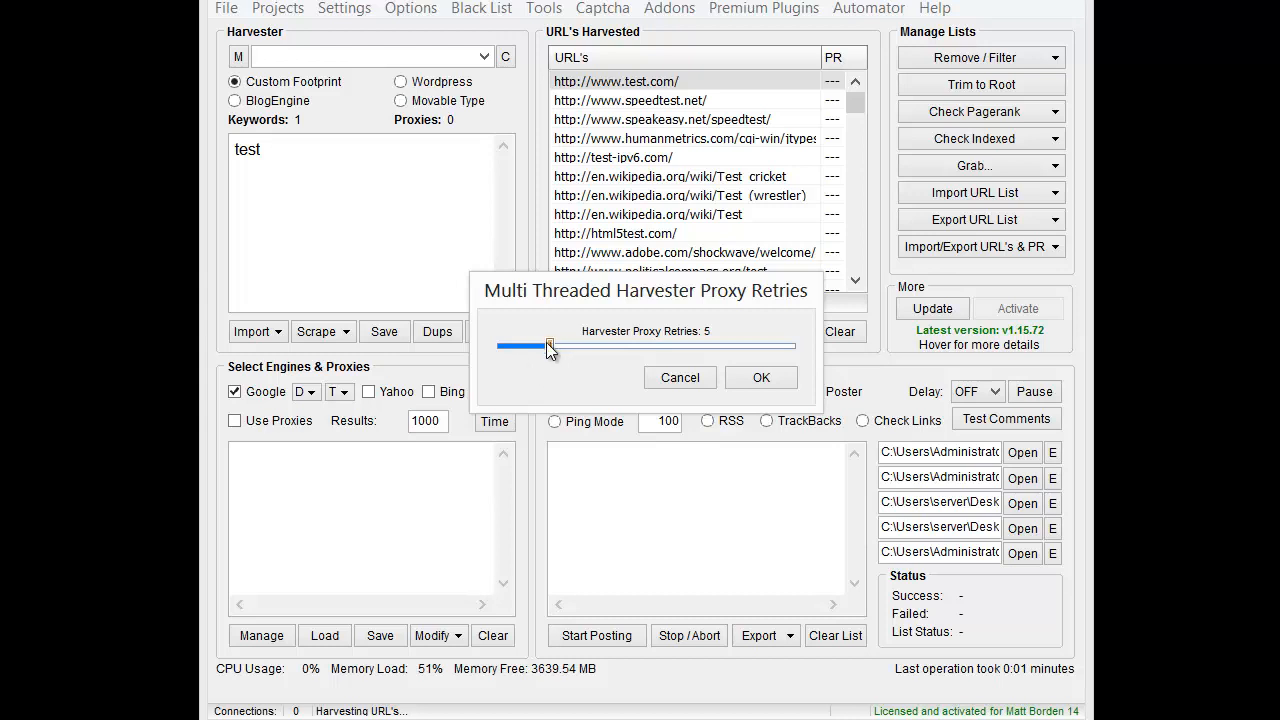
drag(549, 347, 871, 343)
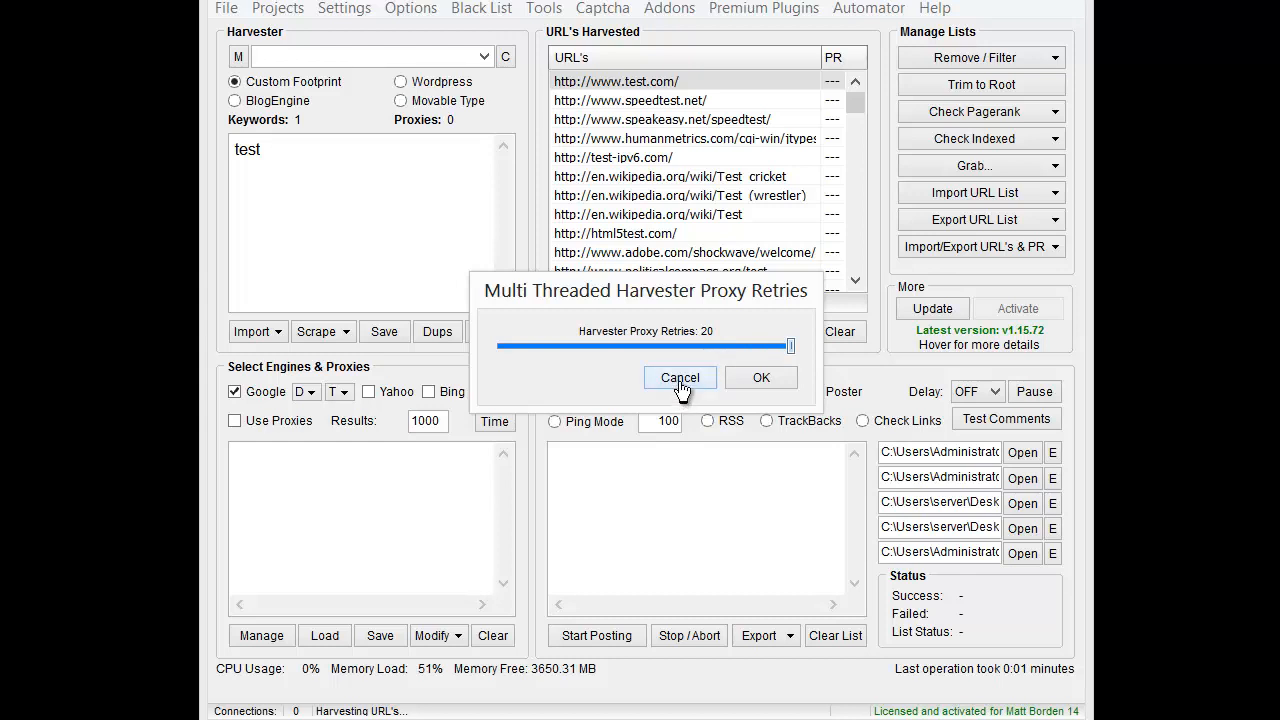
click(680, 380)
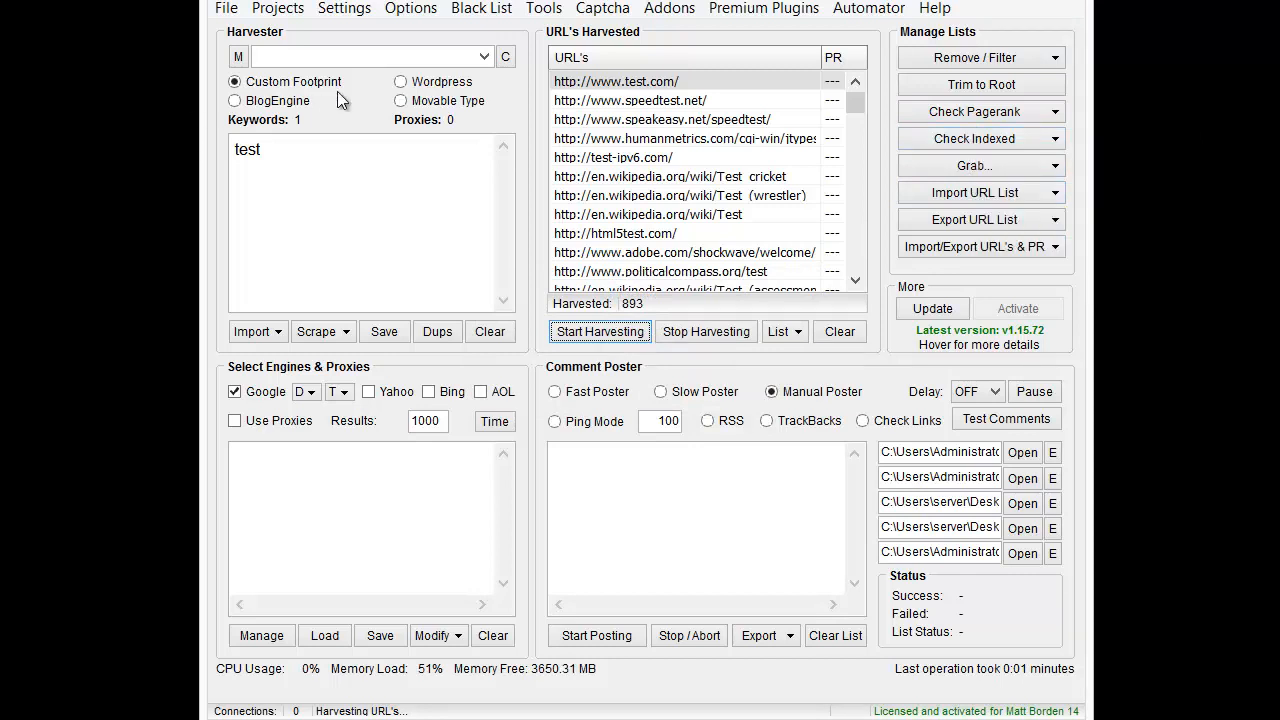
Look over the custom harvester settings once more and close them without changes.
click(340, 9)
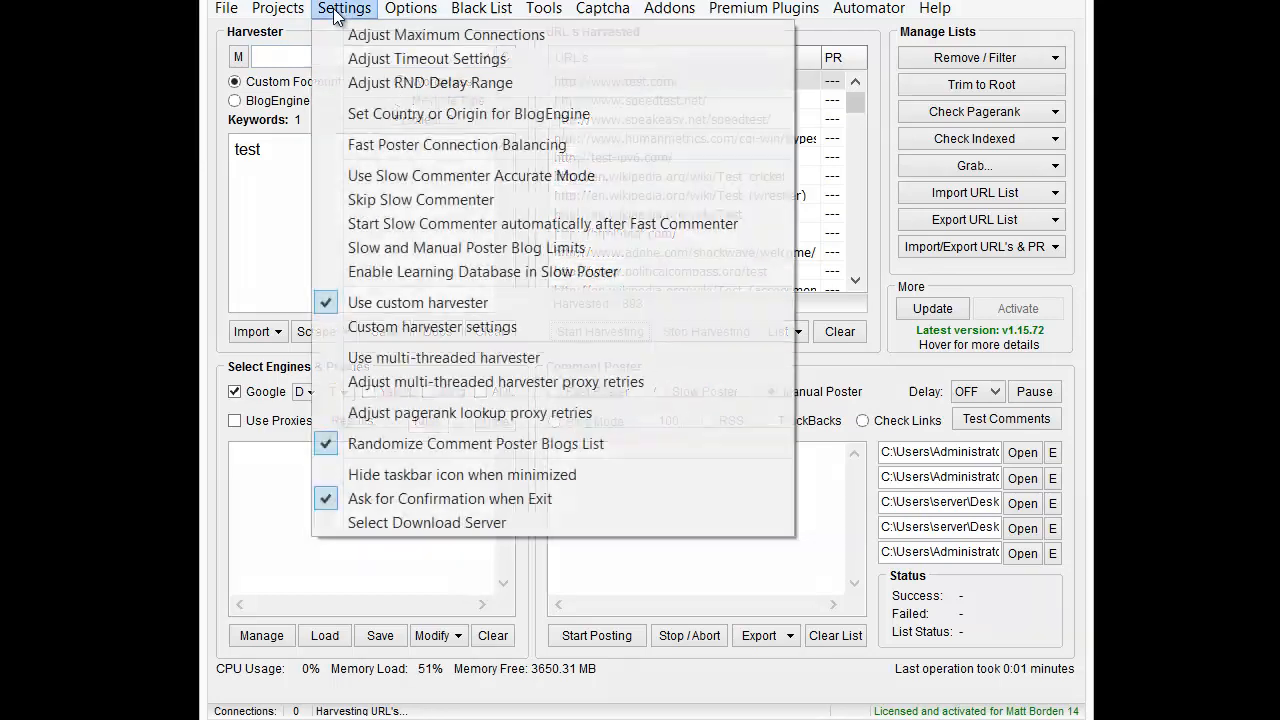
click(454, 326)
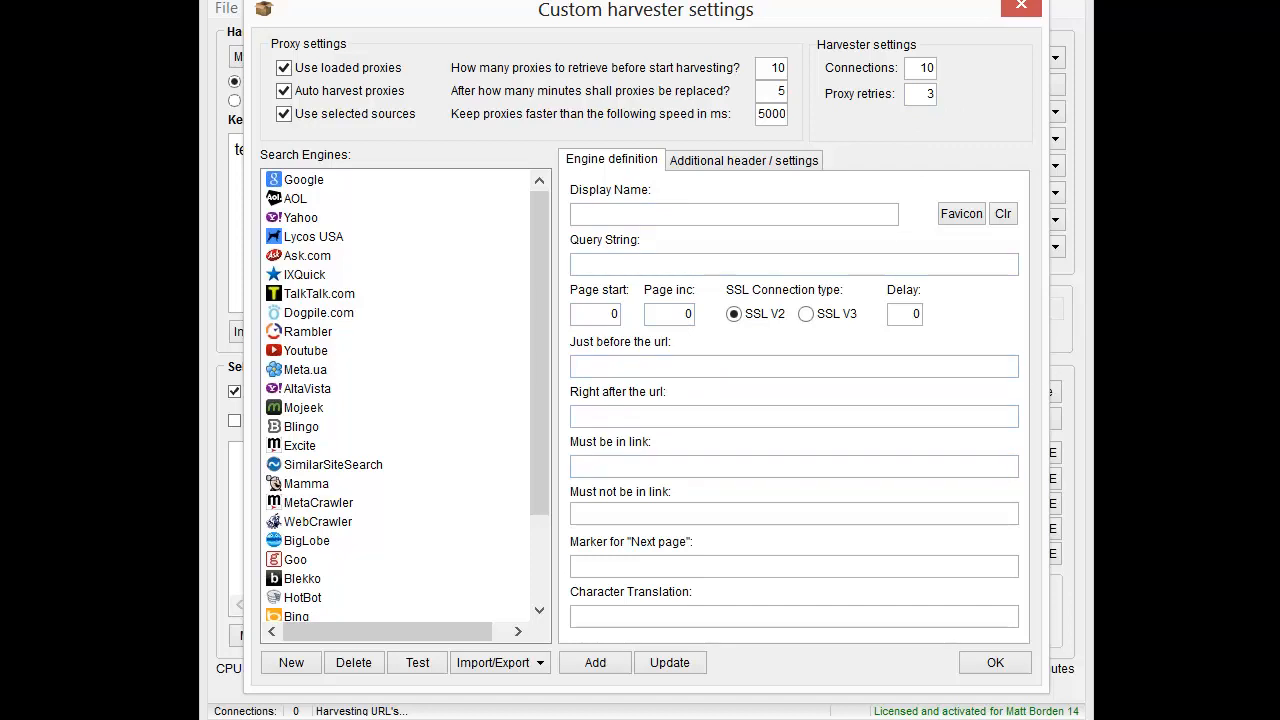
key(Escape)
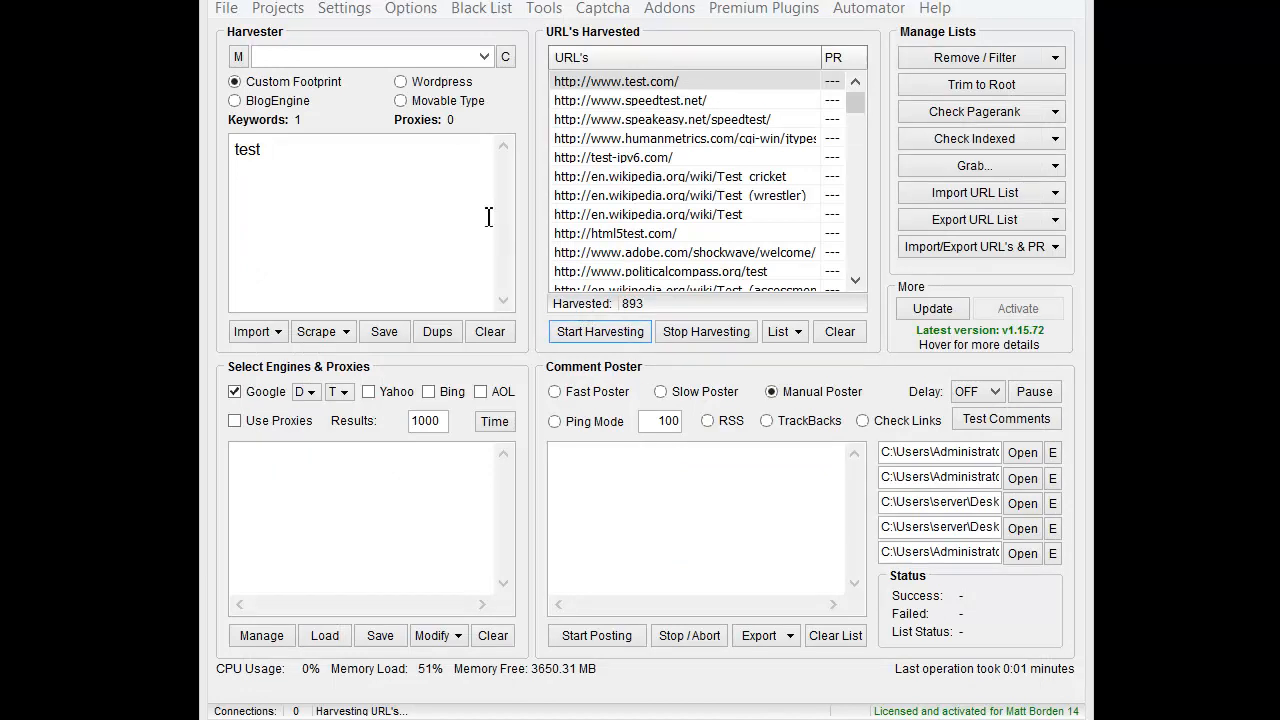
Turn off randomizing of the comment poster blogs list and sort the harvested URLs alphabetically.
click(357, 14)
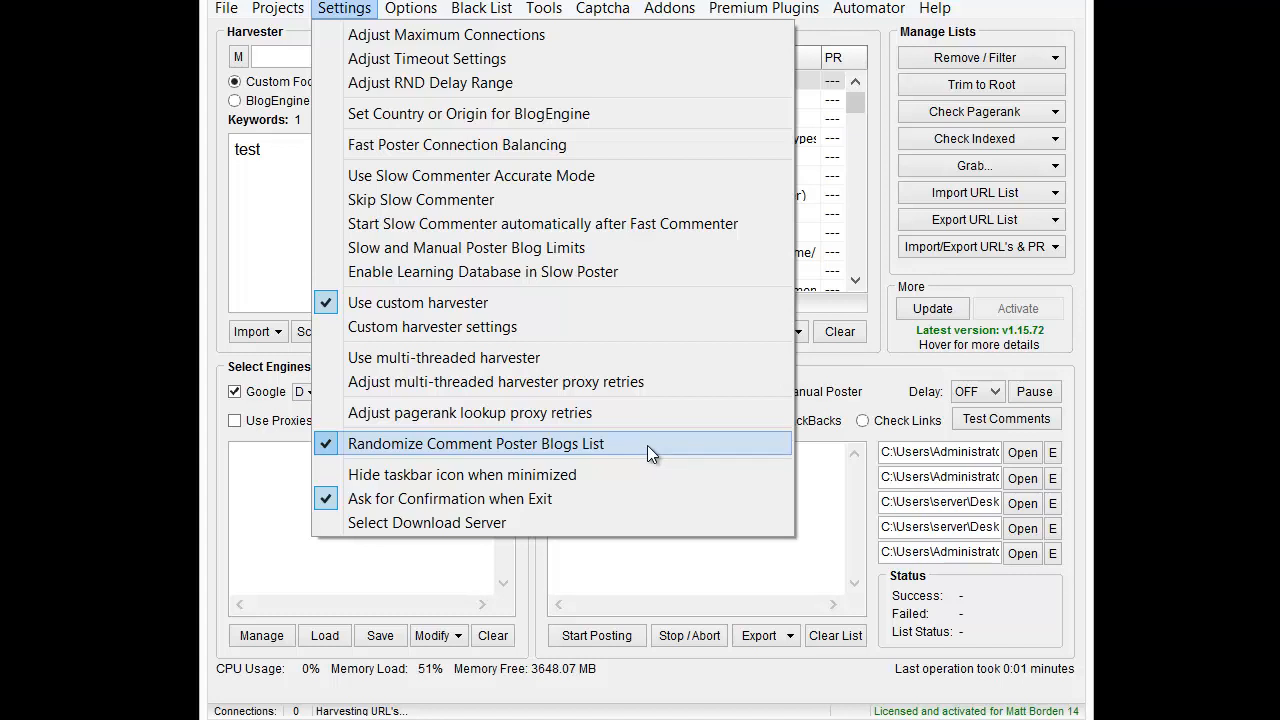
click(870, 256)
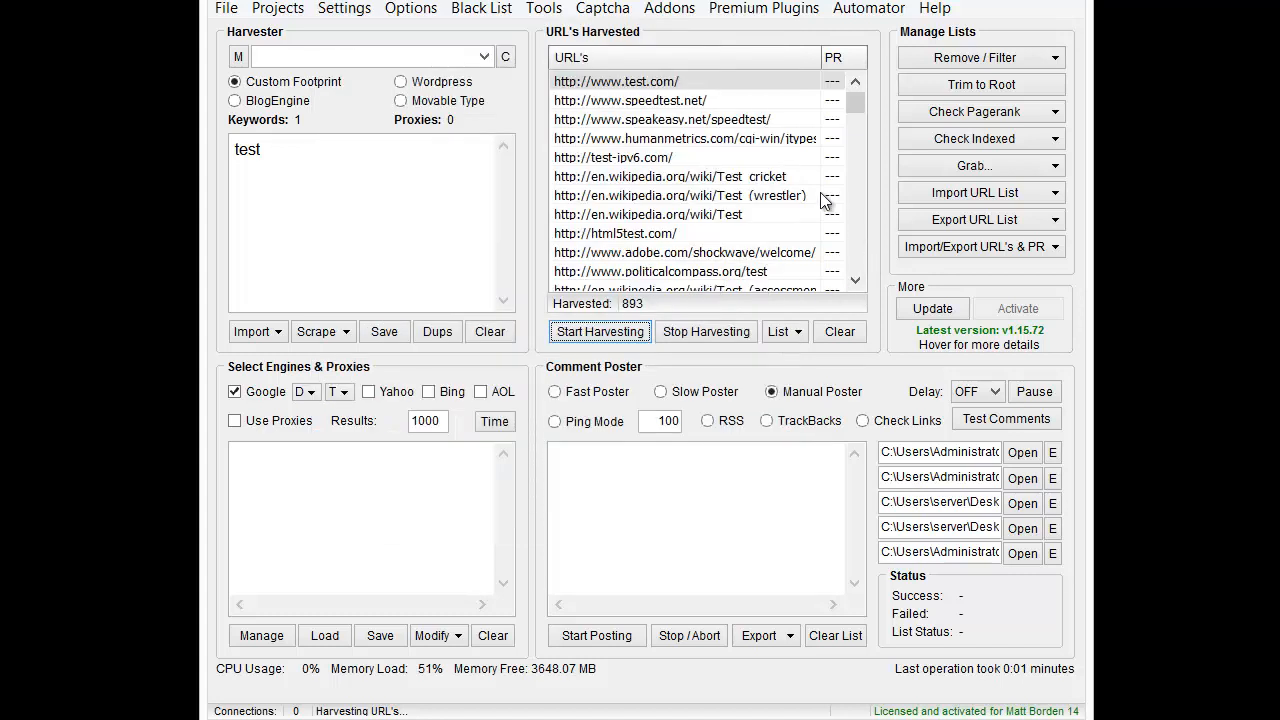
click(656, 57)
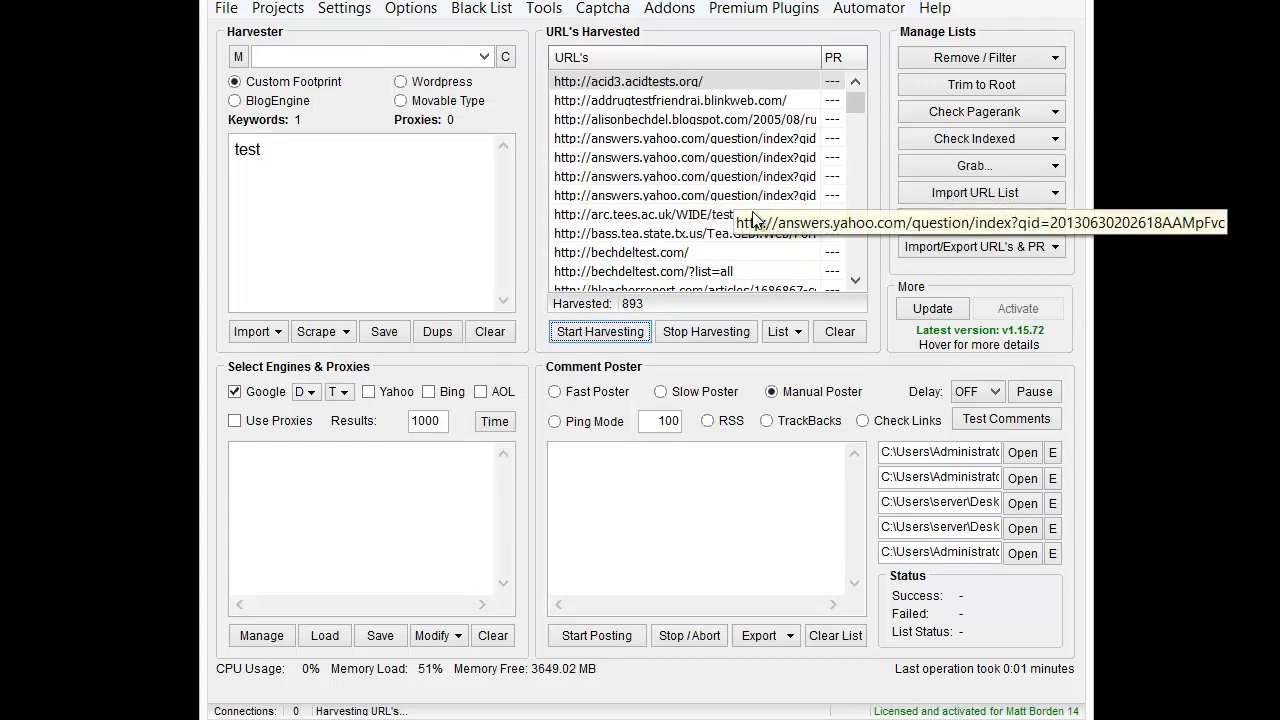
Review the options for transferring the harvested URLs to the commenter and for exporting the URL list.
click(785, 331)
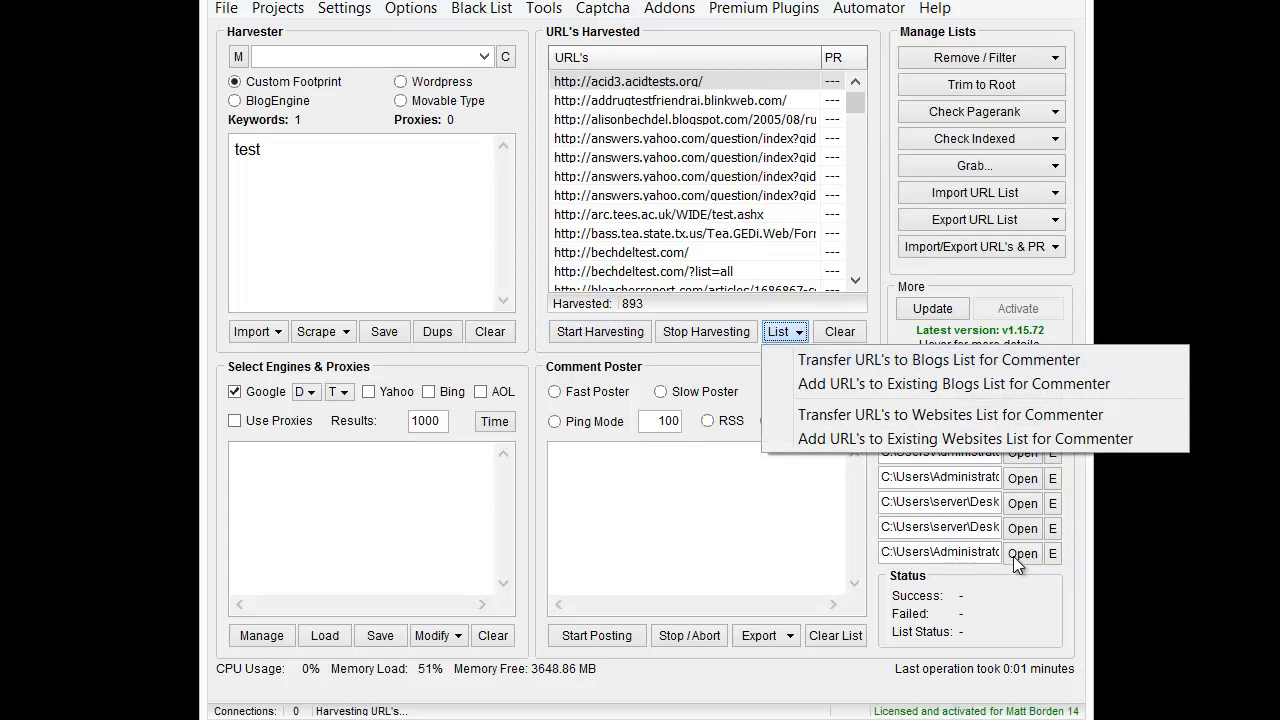
click(964, 219)
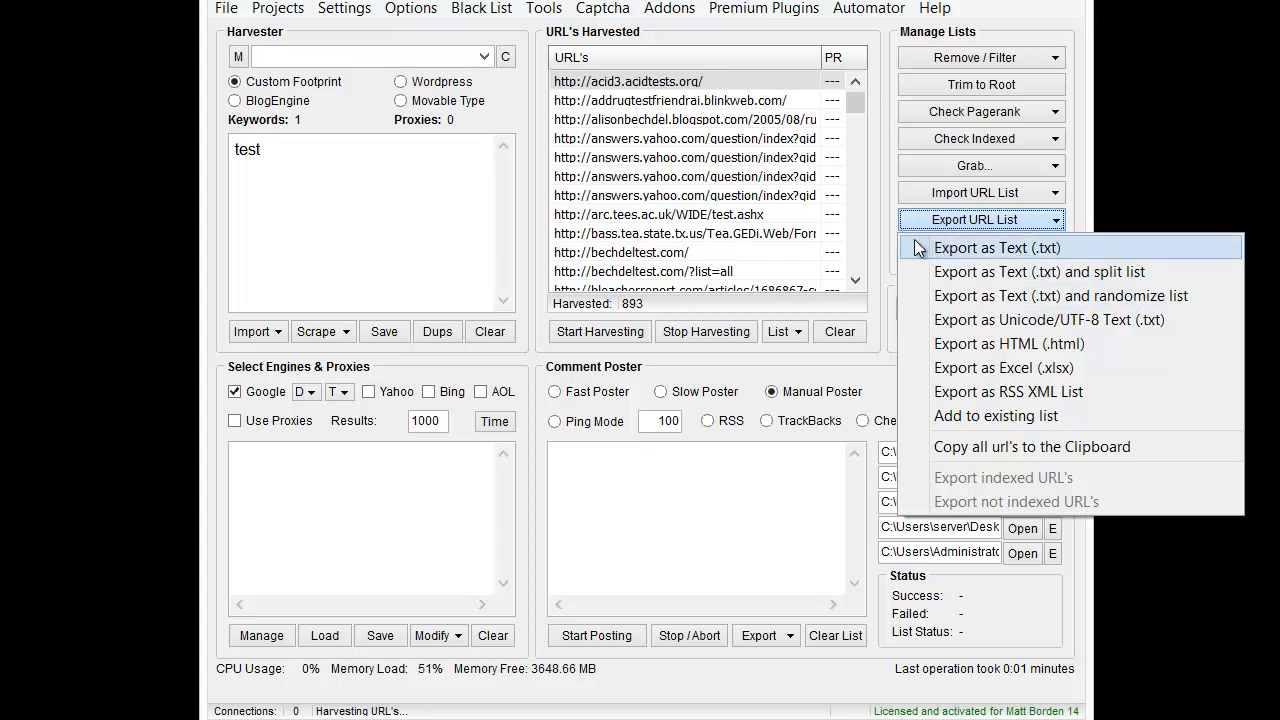
click(881, 241)
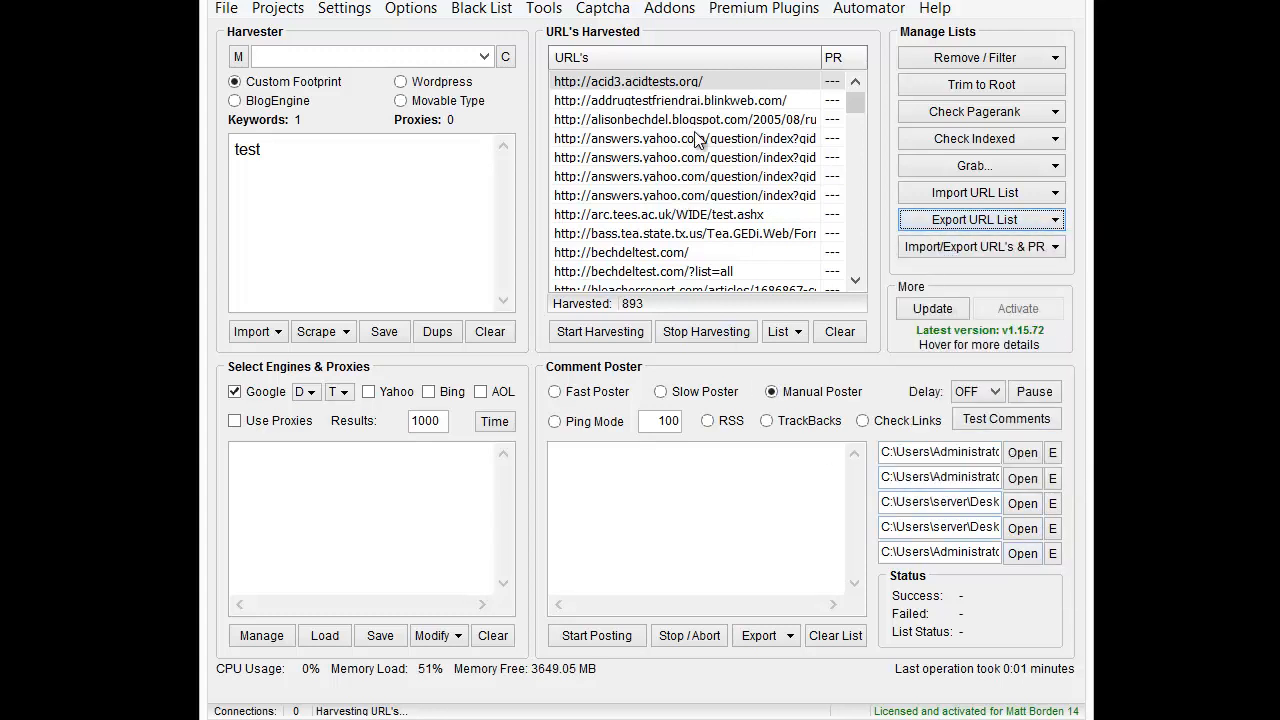
Transfer the harvested URLs to the commenter's blogs list and check their order in the list editor before closing it.
click(780, 333)
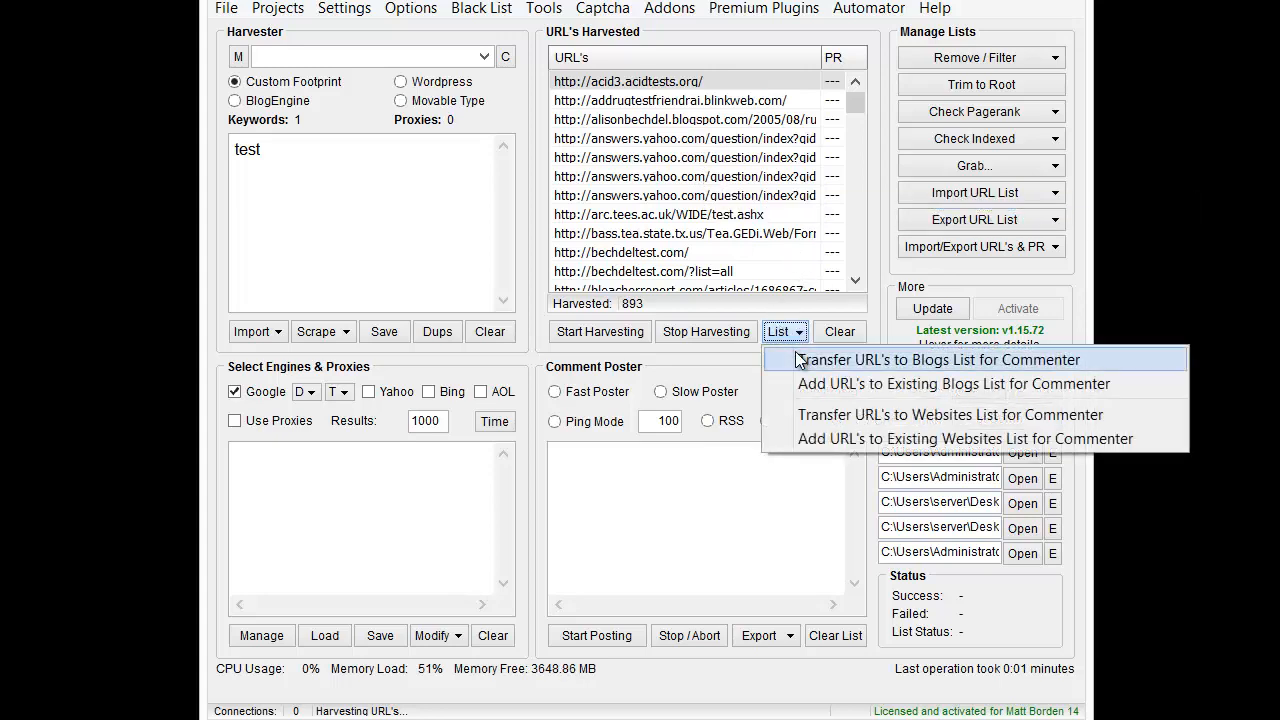
click(801, 361)
key(Return)
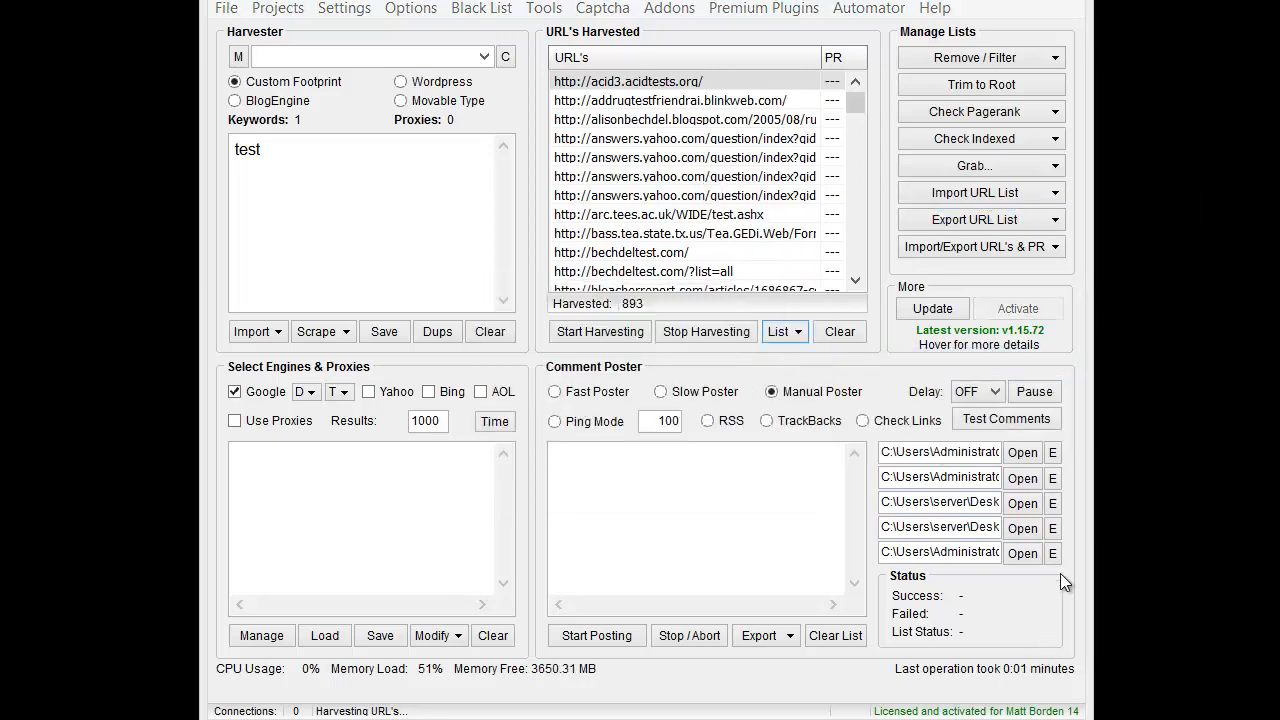
click(1054, 555)
drag(446, 177, 743, 210)
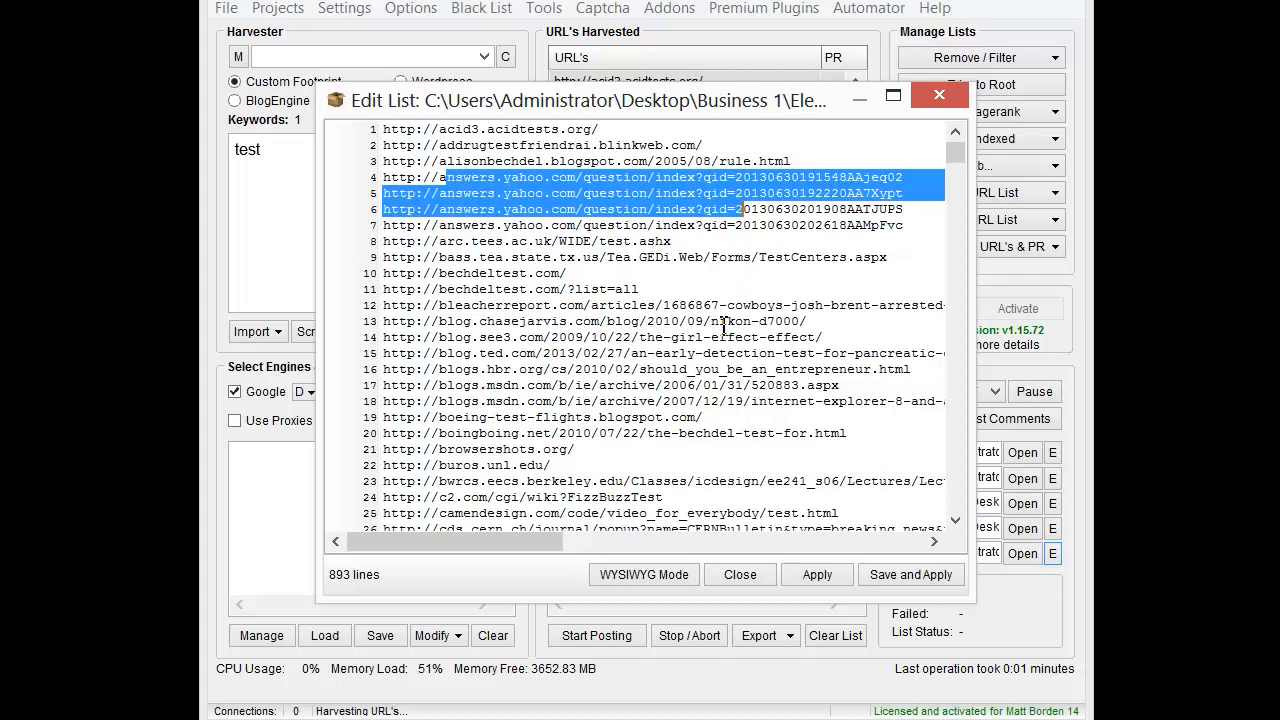
click(741, 574)
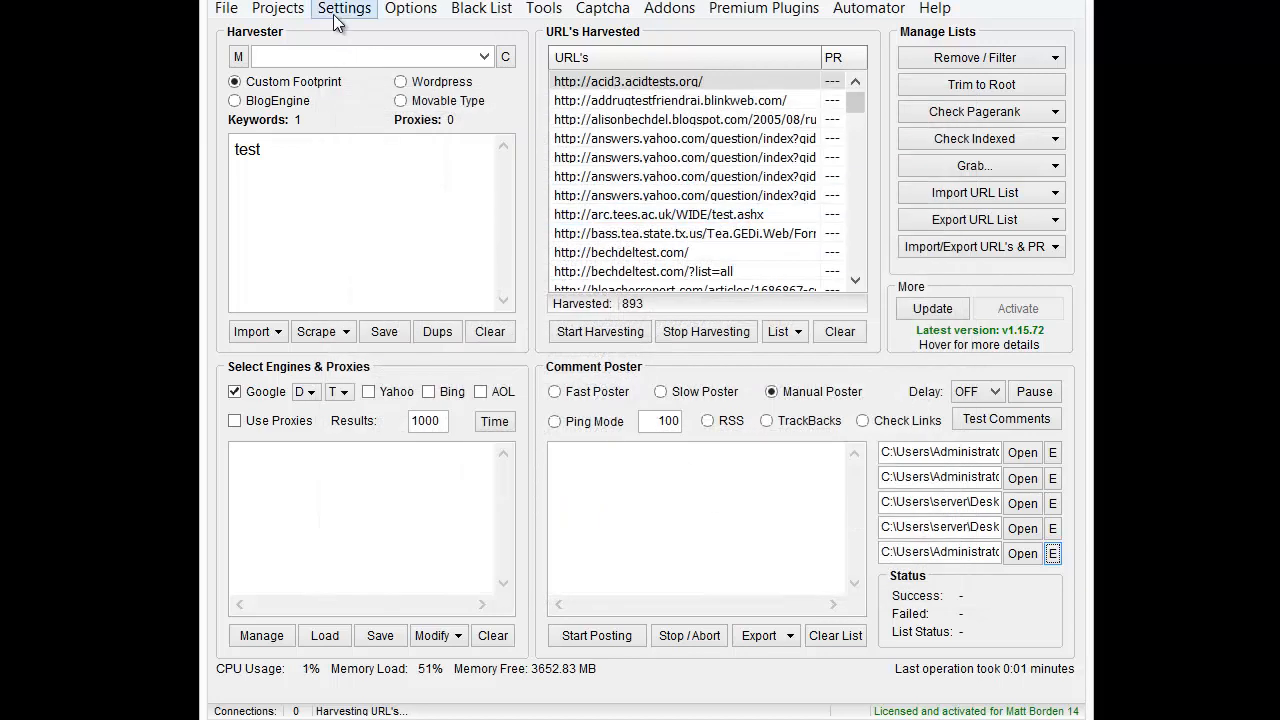
Enable Randomize Comment Poster Blogs List and transfer the harvested URLs to the commenter's blogs list again.
click(336, 12)
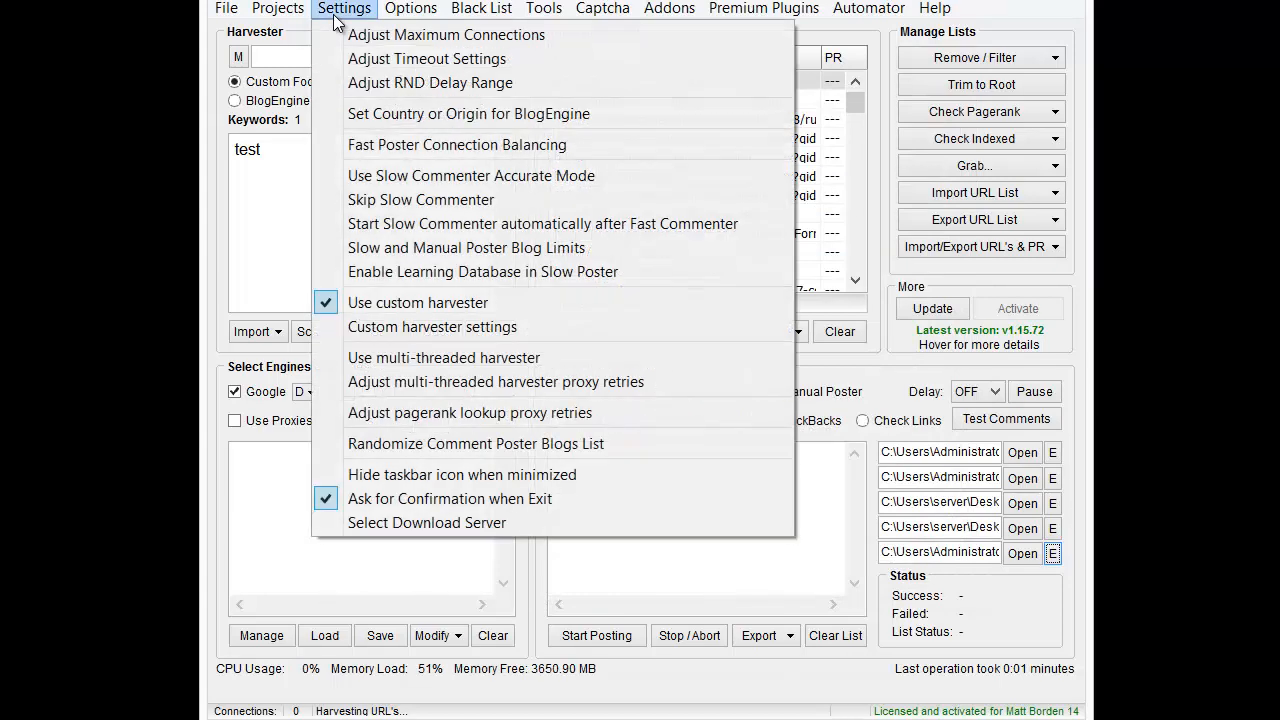
click(530, 443)
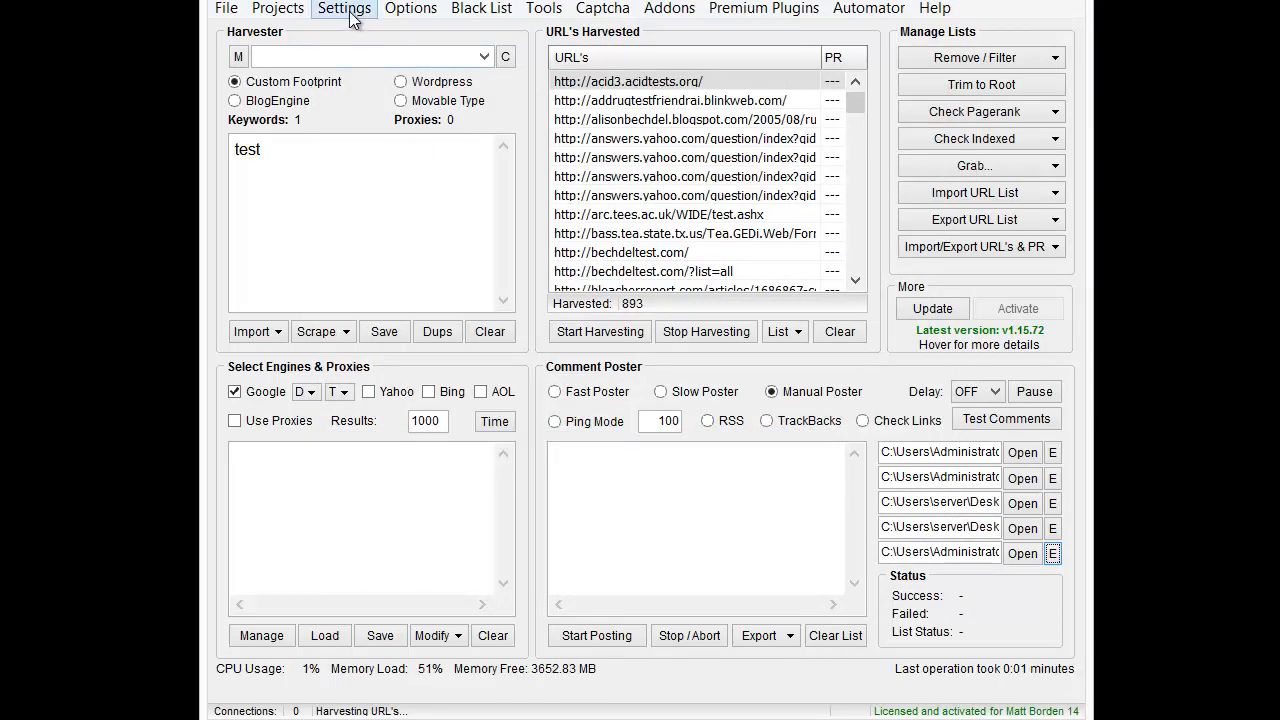
click(350, 13)
click(905, 376)
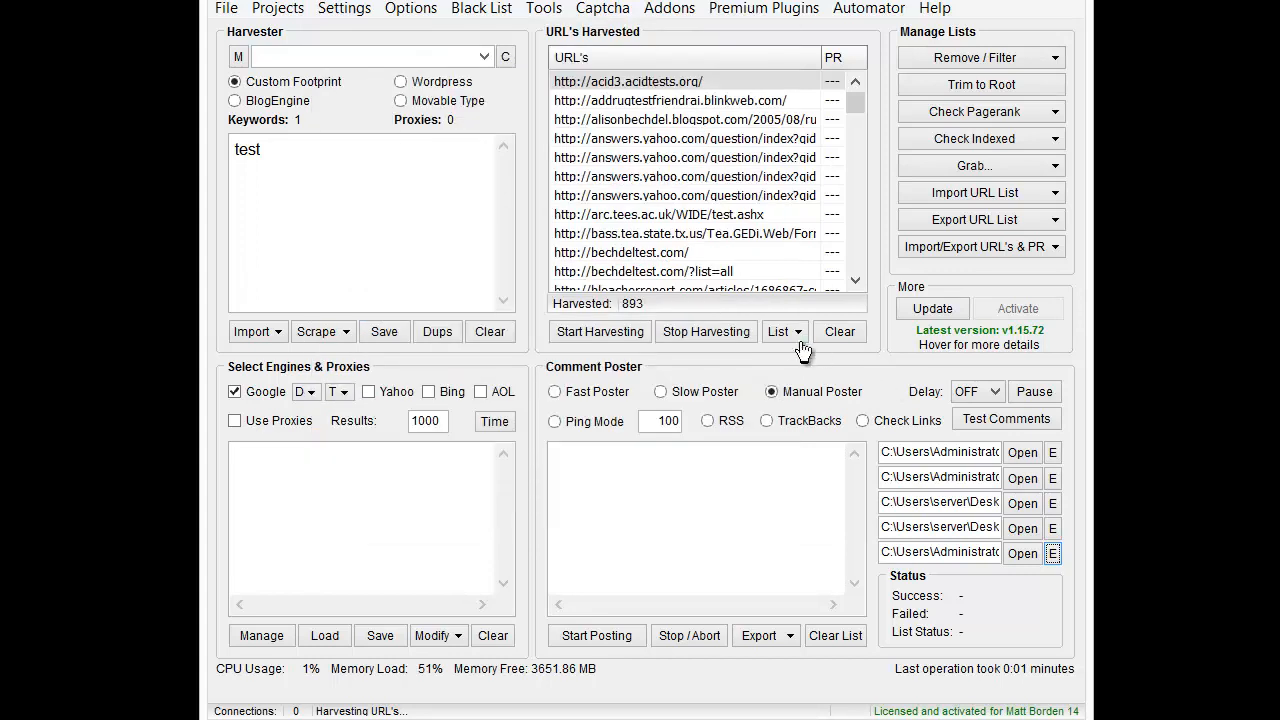
click(798, 340)
click(823, 360)
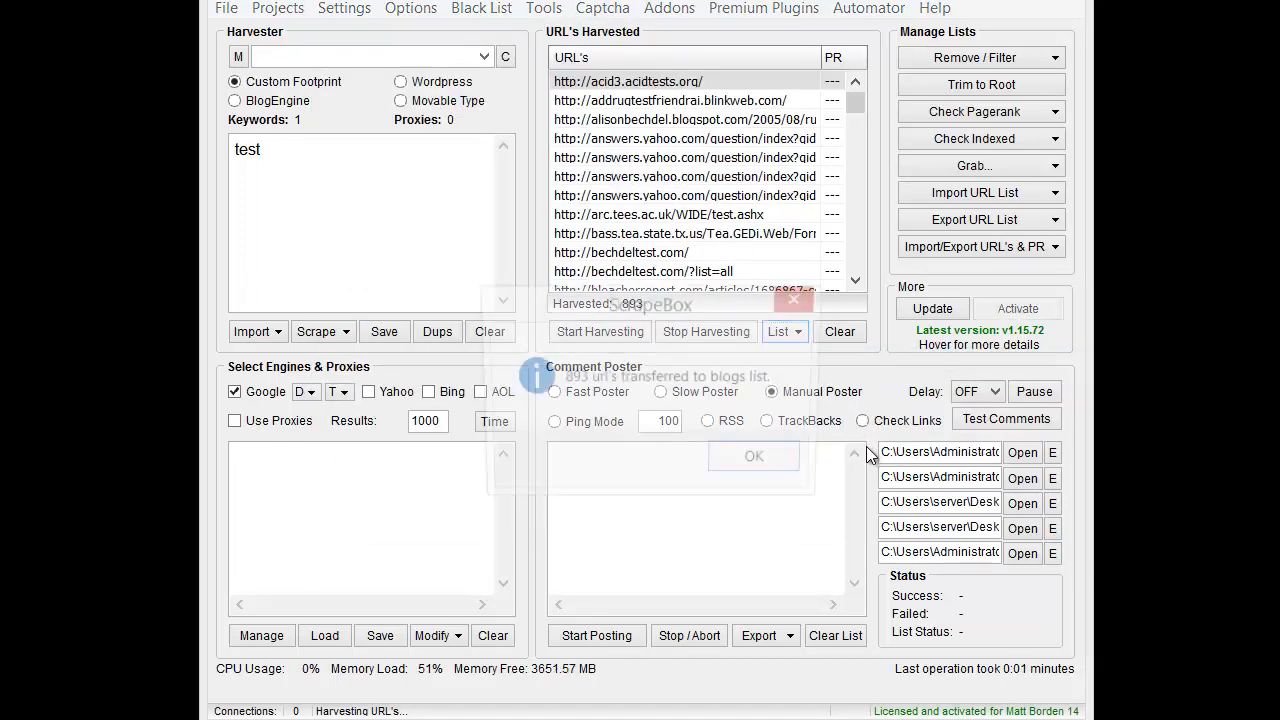
click(810, 465)
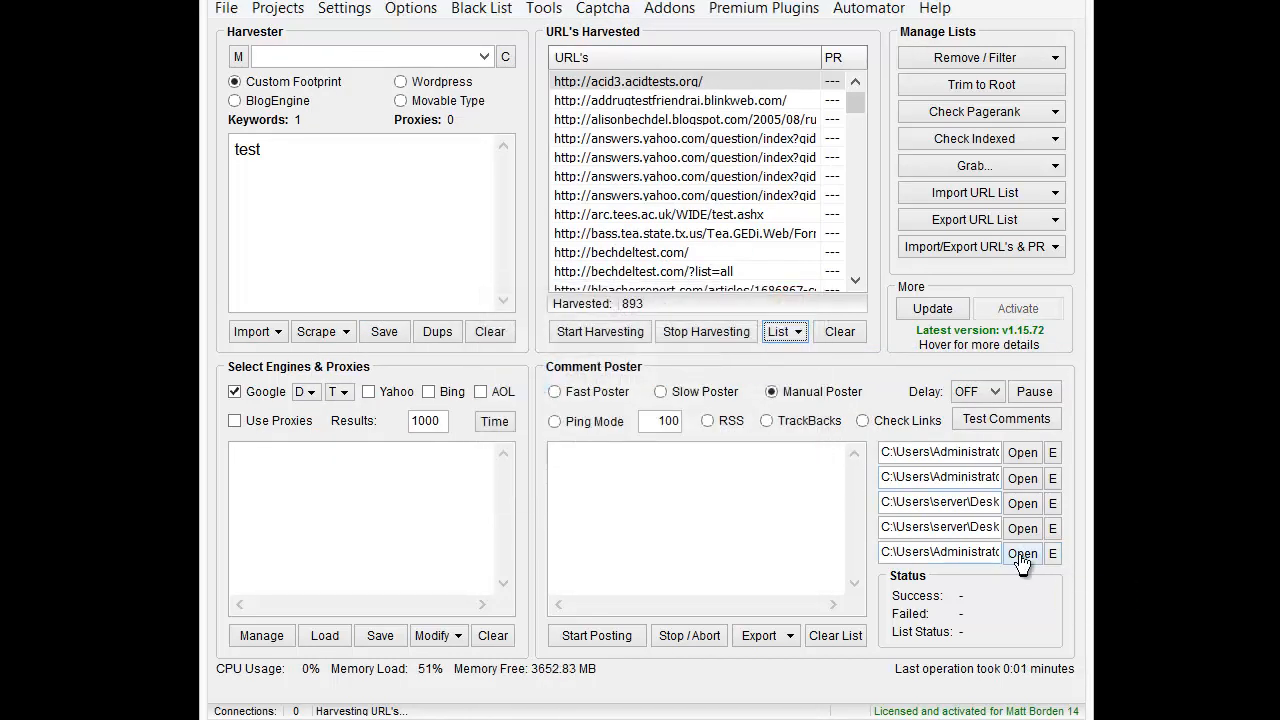
Inspect the order of the URLs throughout the commenter's blogs list and close the list editor.
click(1051, 553)
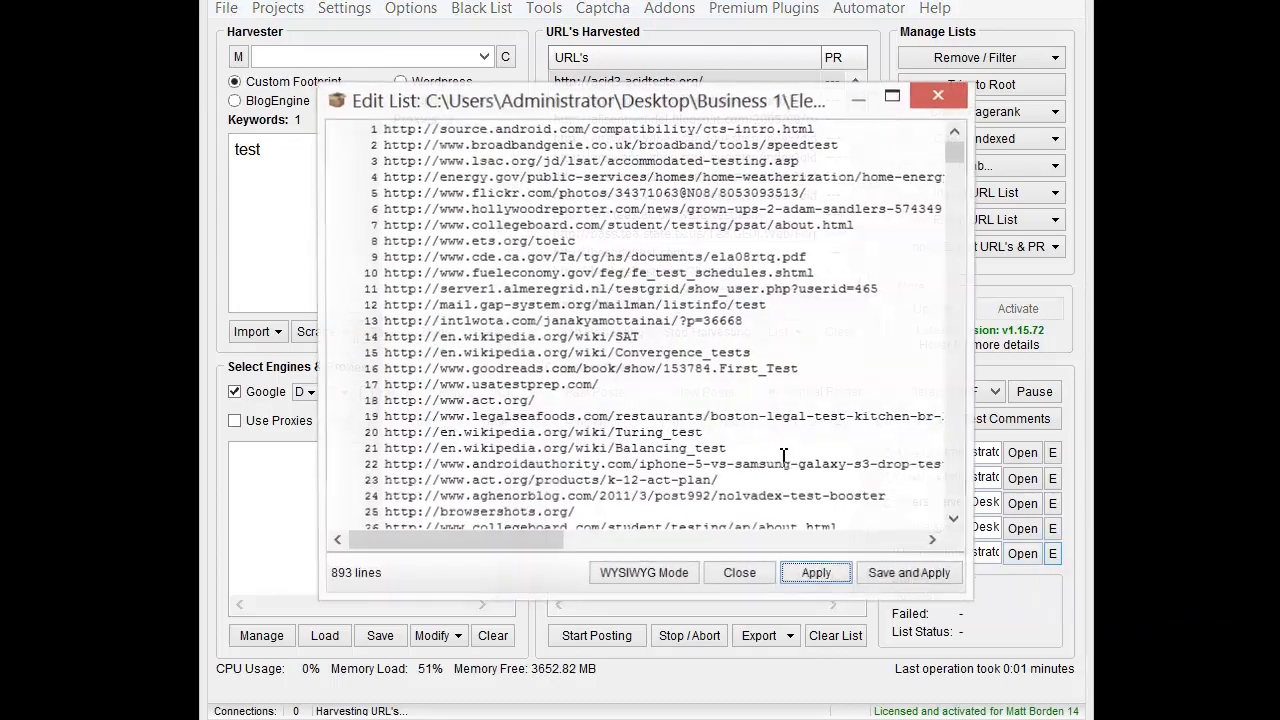
scroll(567, 248, down, 20)
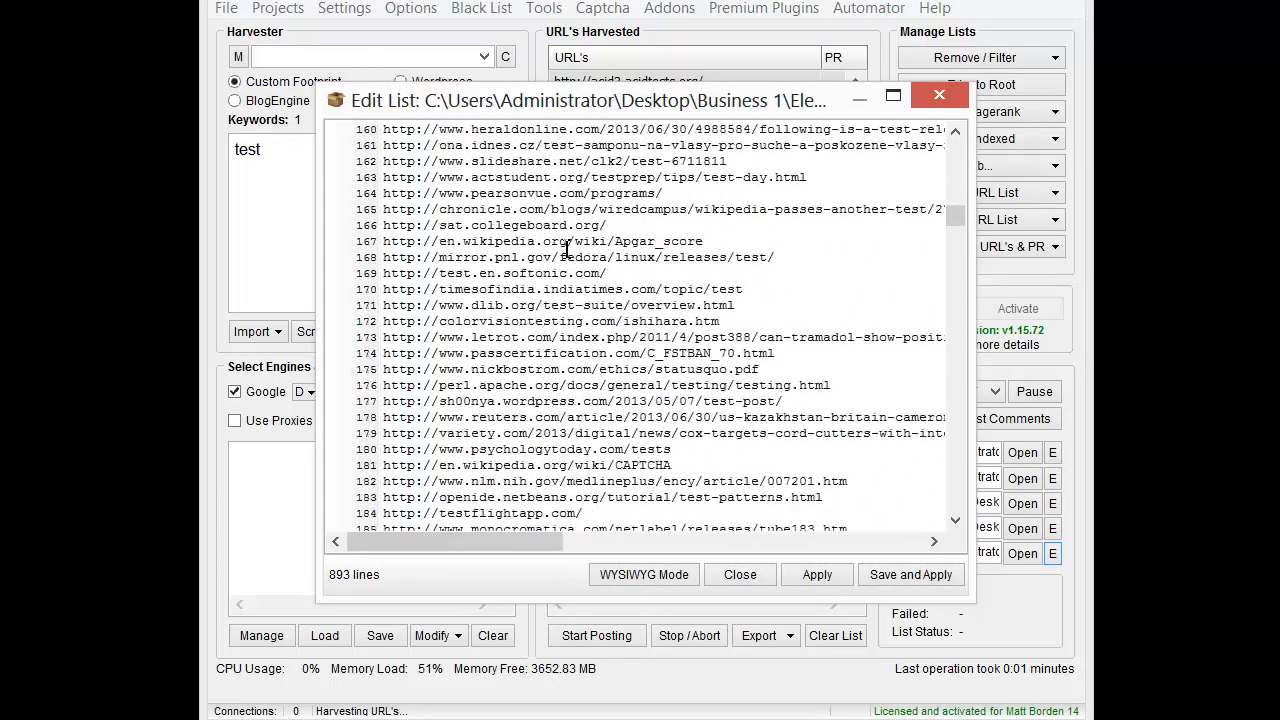
scroll(567, 248, down, 20)
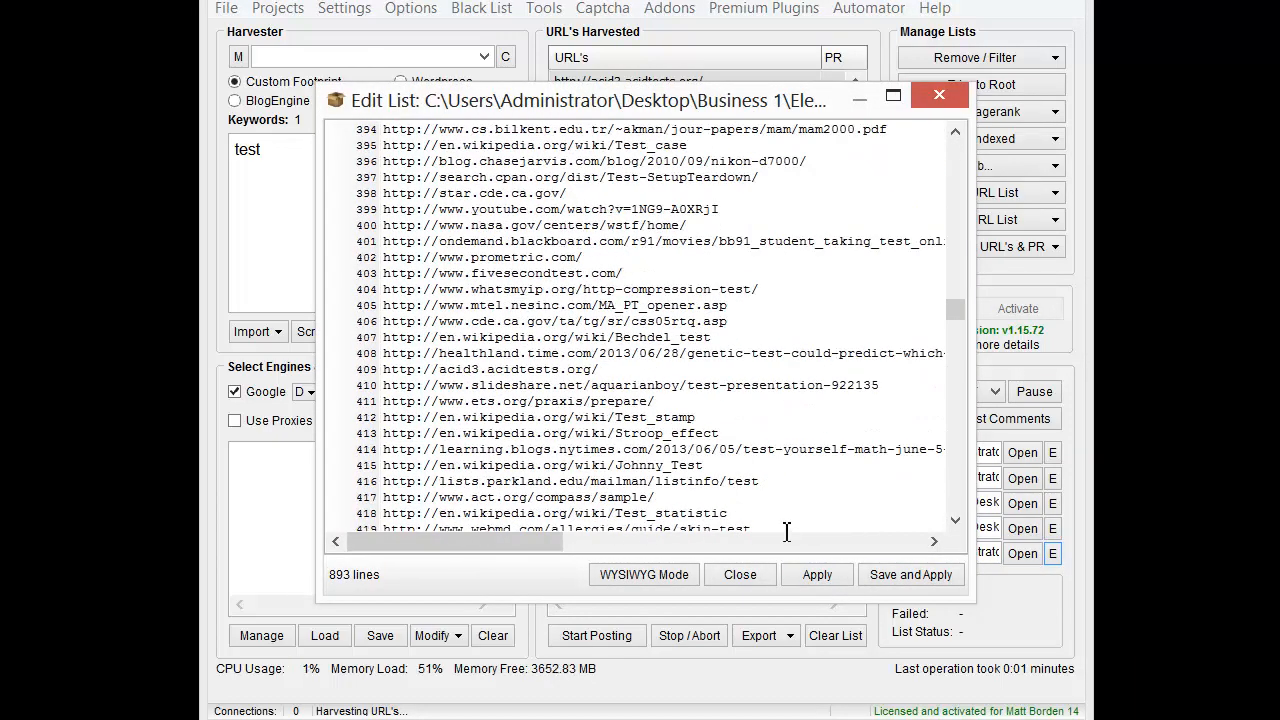
click(740, 576)
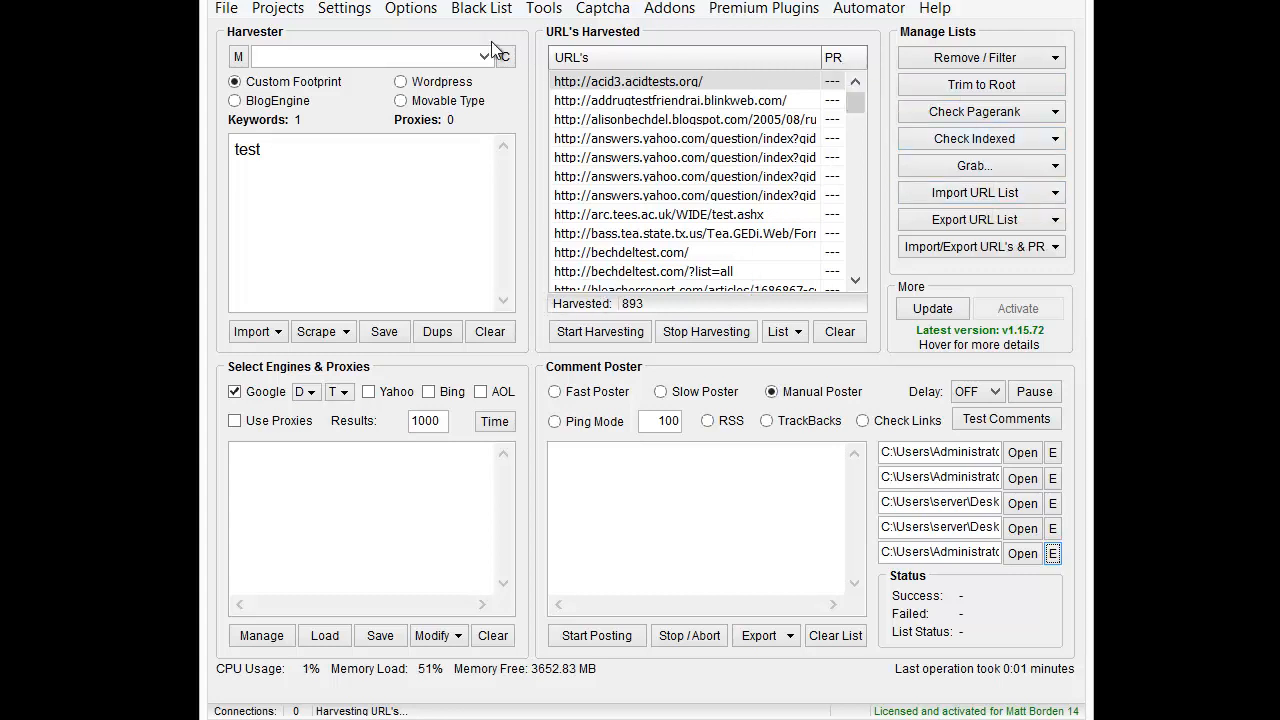
Enable Automatically Remove Duplicate Domains, and open and close the custom harvester without harvesting.
click(411, 9)
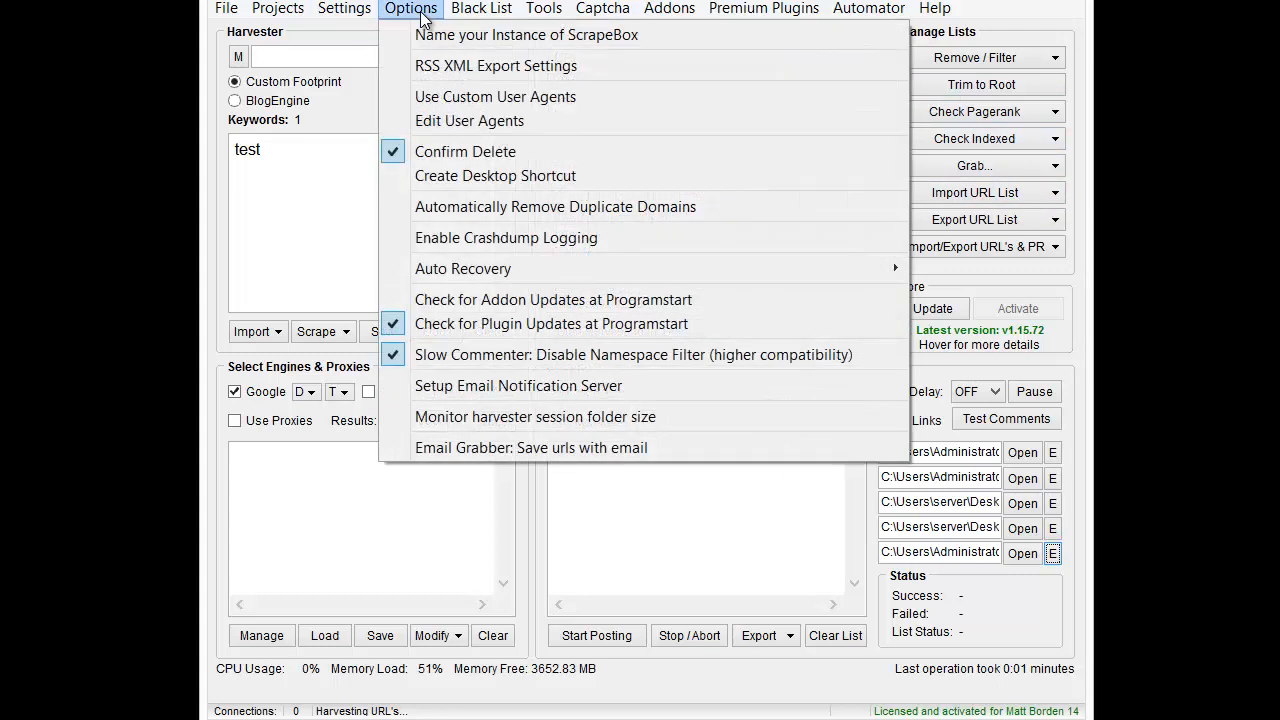
click(524, 208)
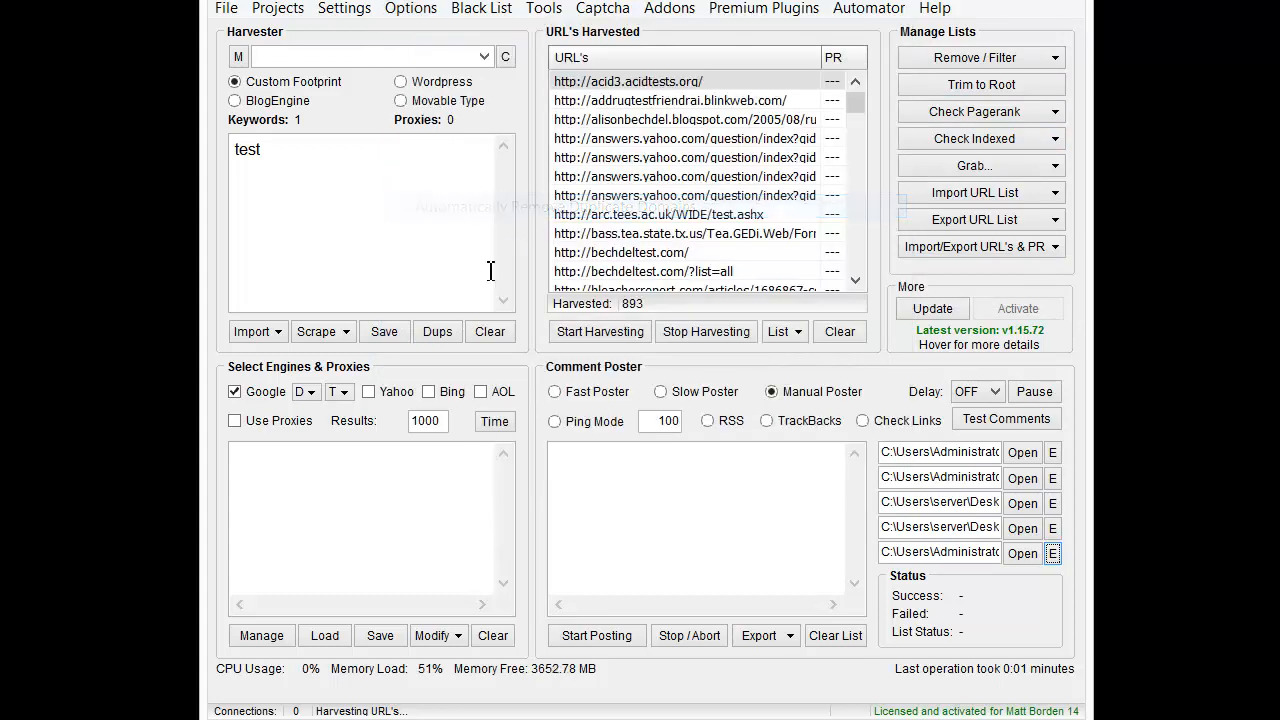
click(600, 334)
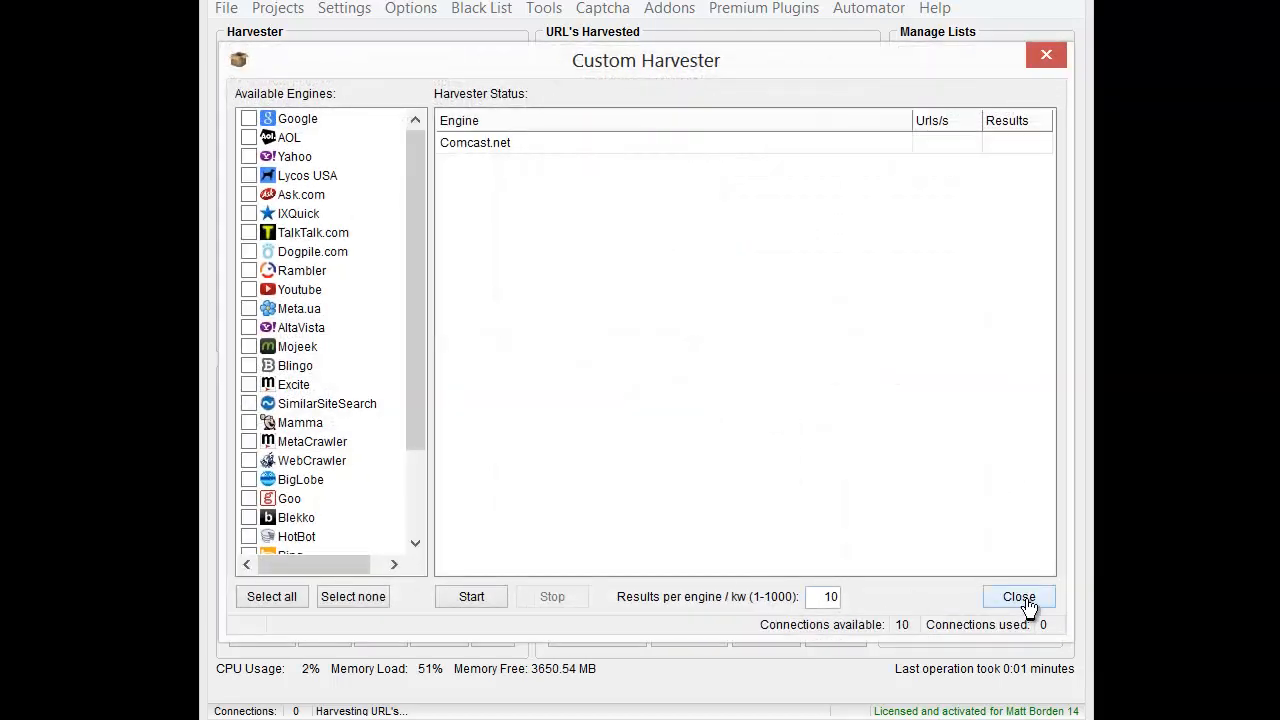
click(1023, 597)
Turn off the custom harvester and enable the multi-threaded harvester instead.
click(344, 8)
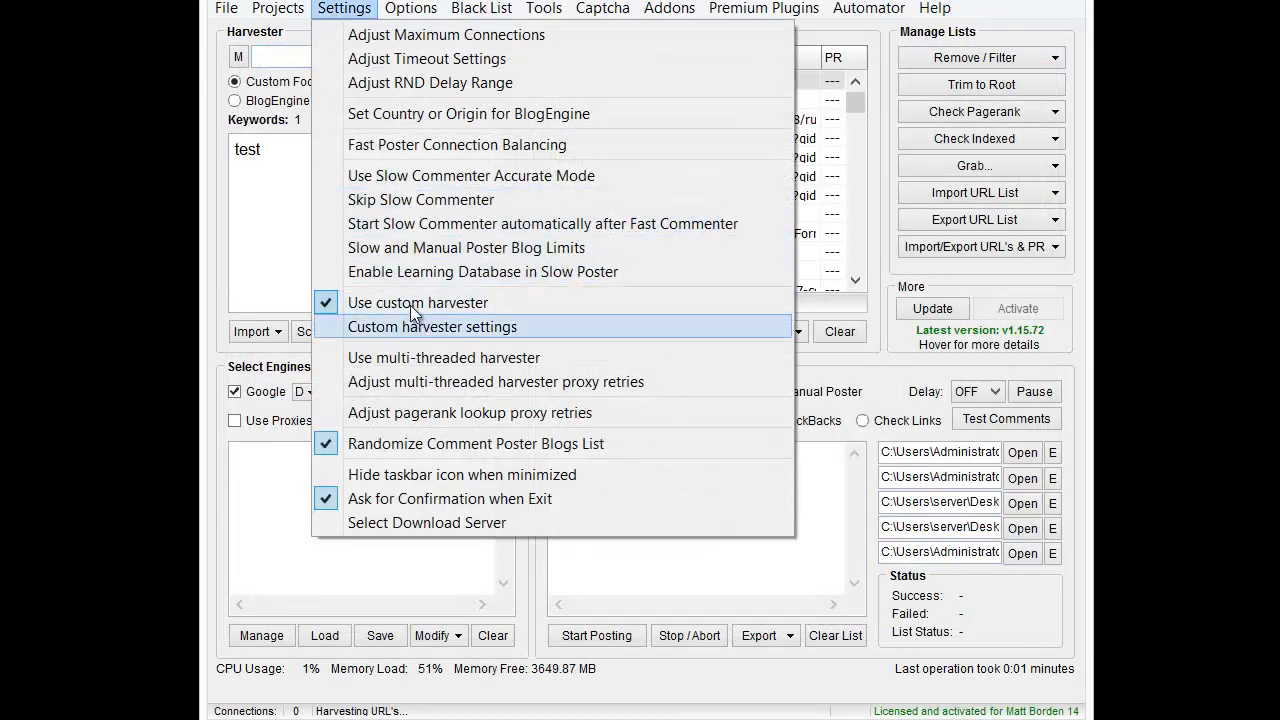
click(415, 302)
click(344, 8)
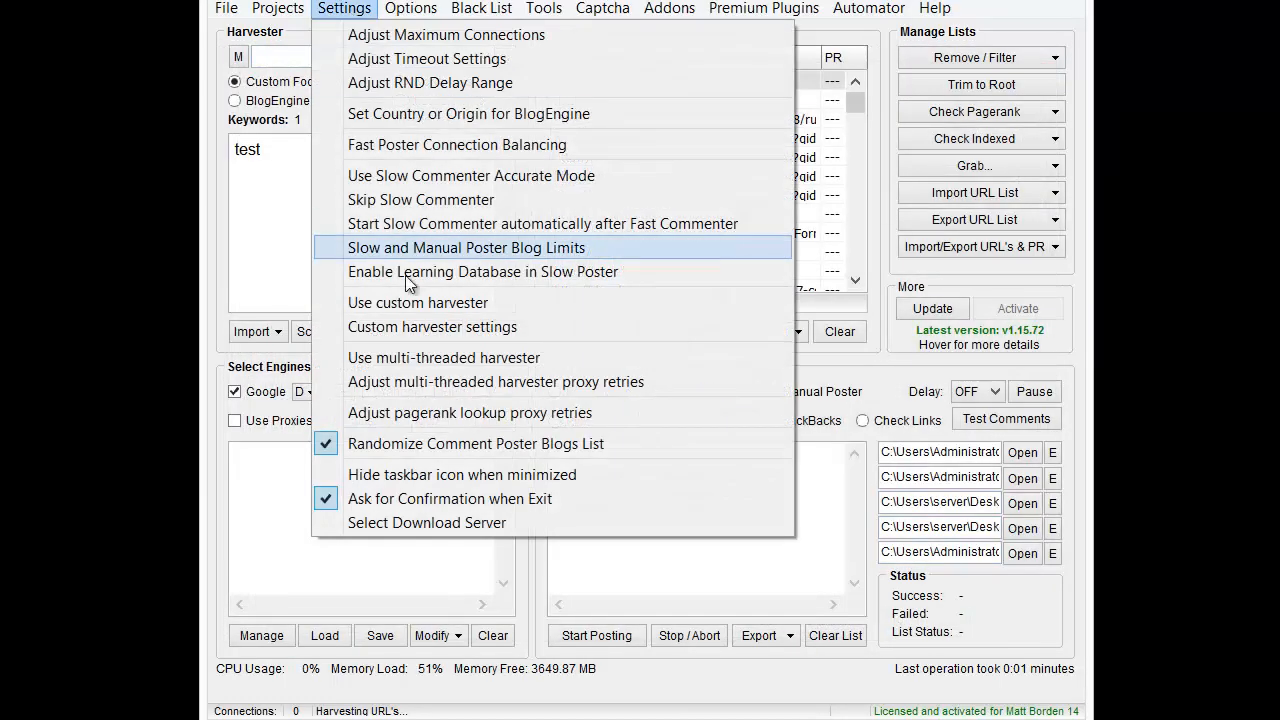
click(444, 360)
Harvest Google URLs for the keyword test without proxies, stop the run early and close the result messages and keyword statistics.
click(598, 331)
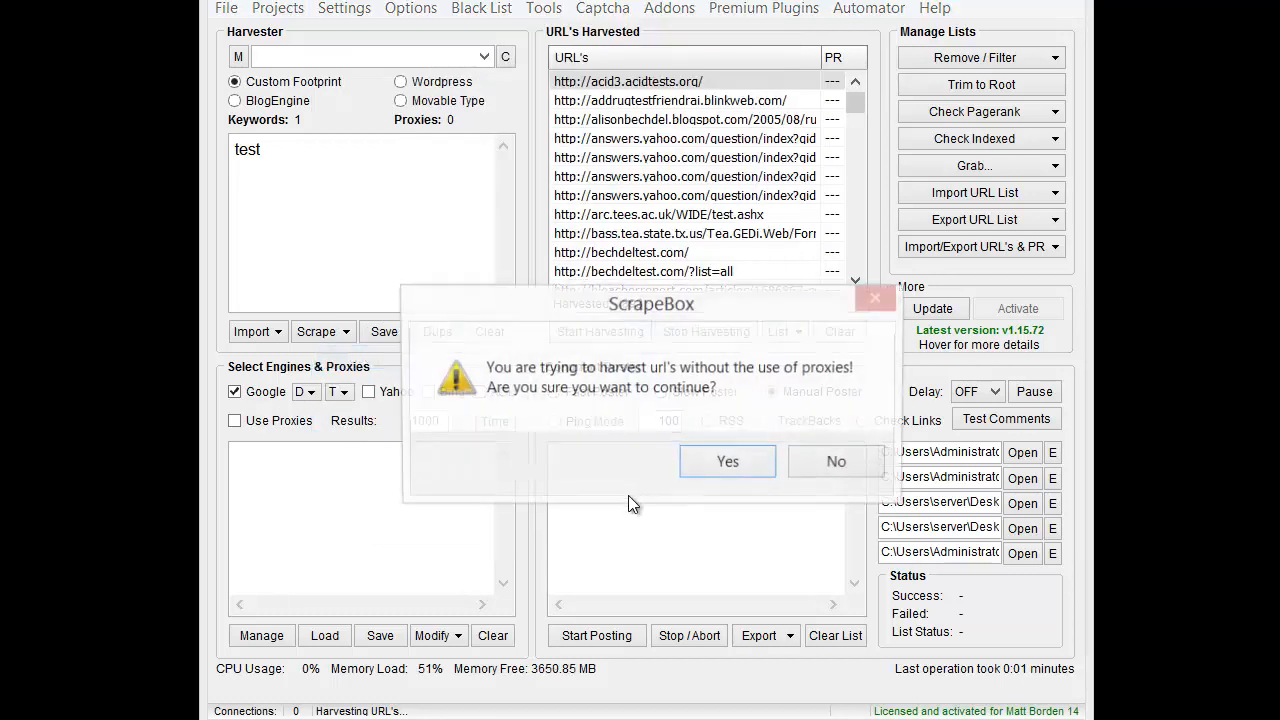
click(716, 464)
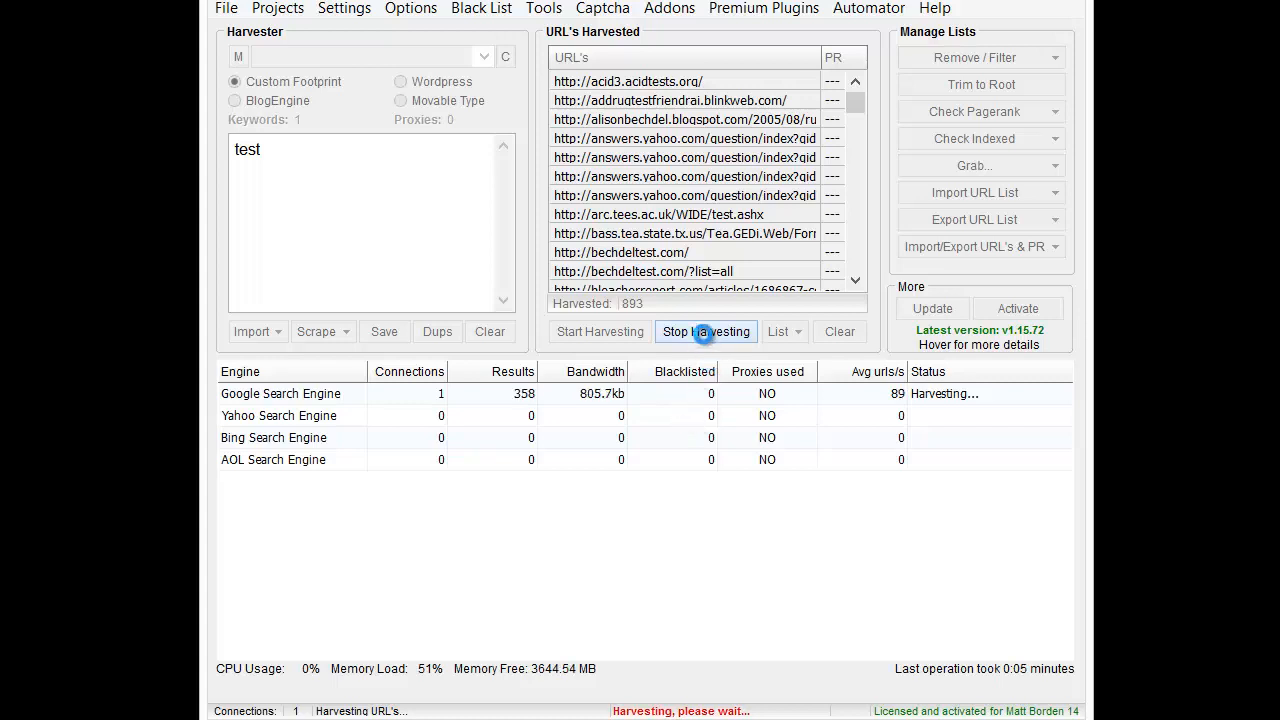
click(705, 332)
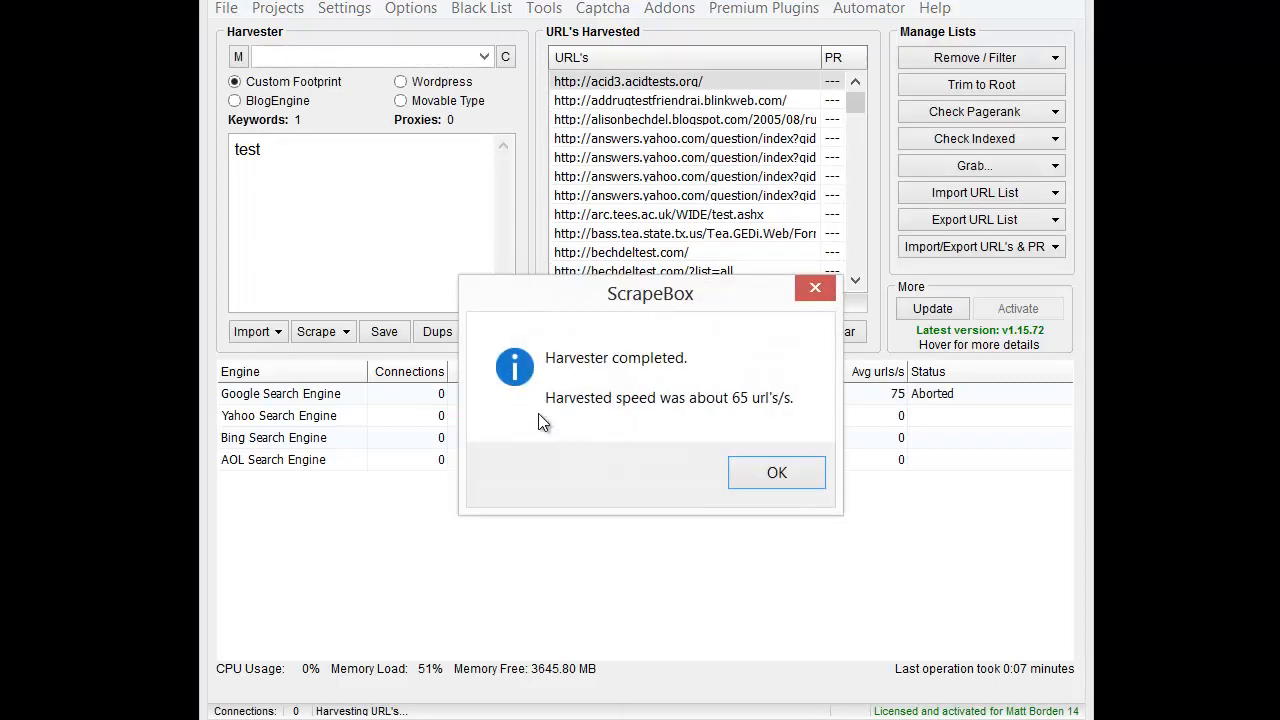
click(752, 476)
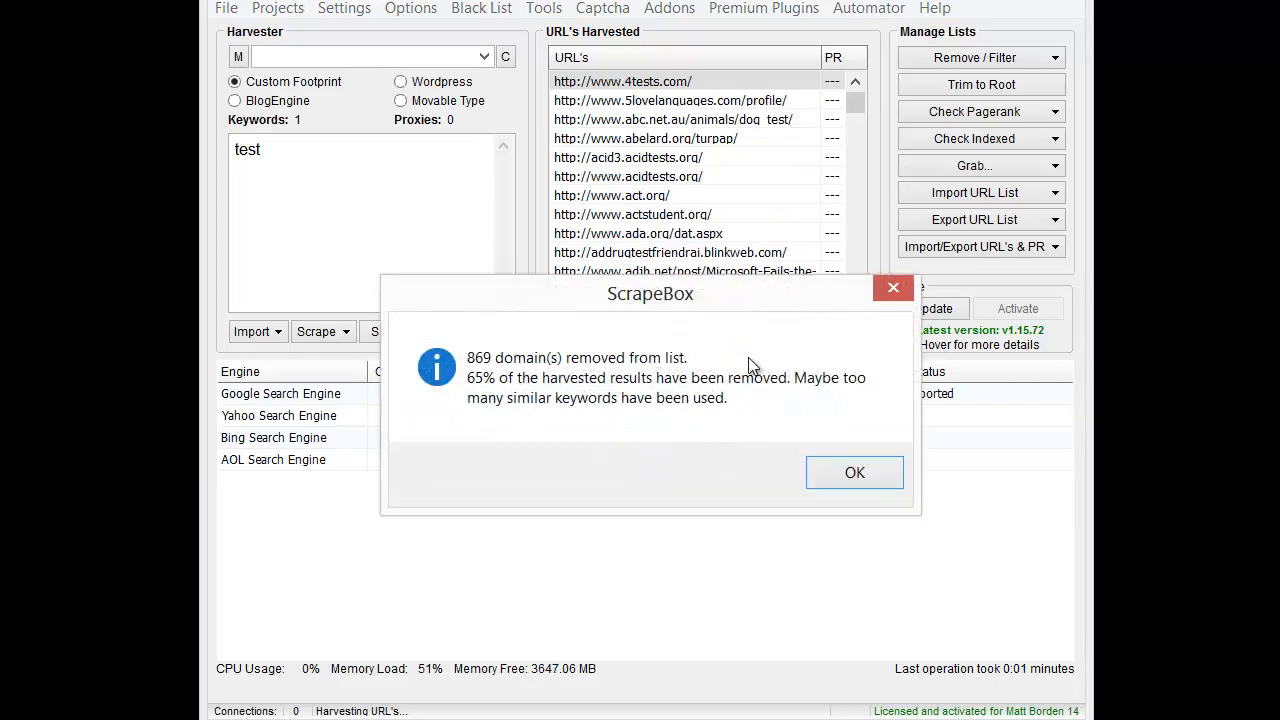
click(850, 473)
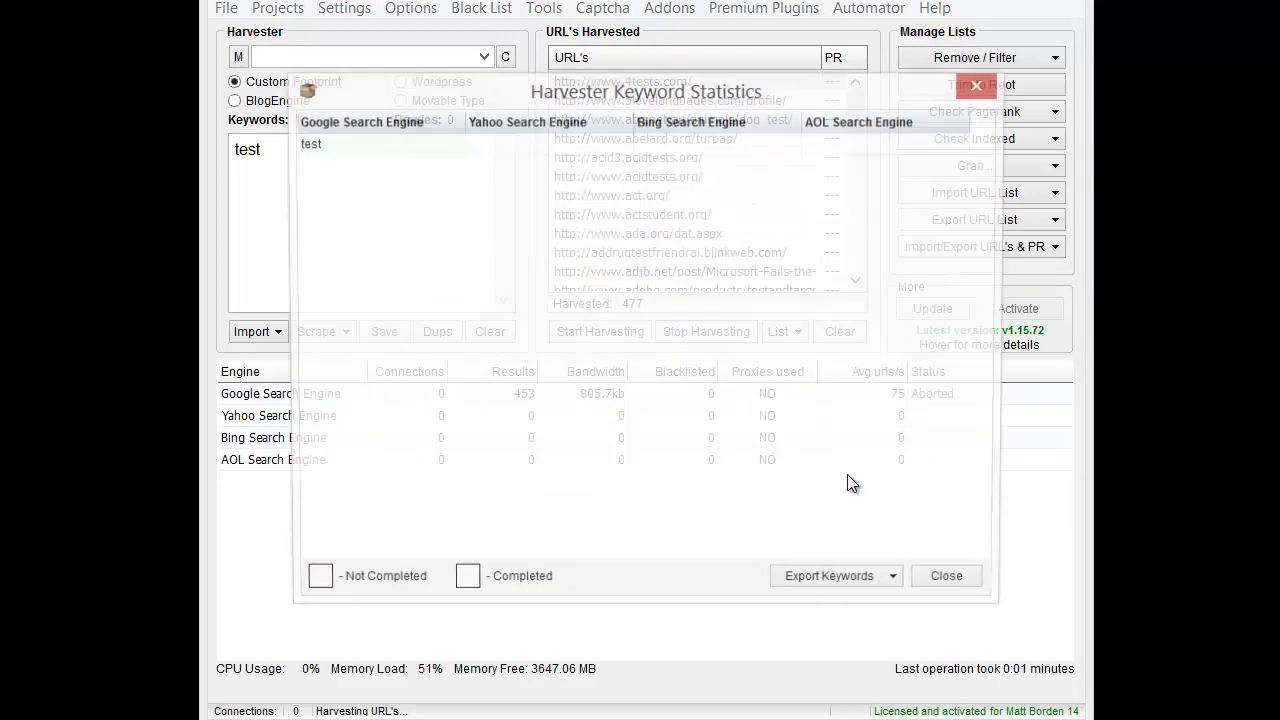
click(945, 575)
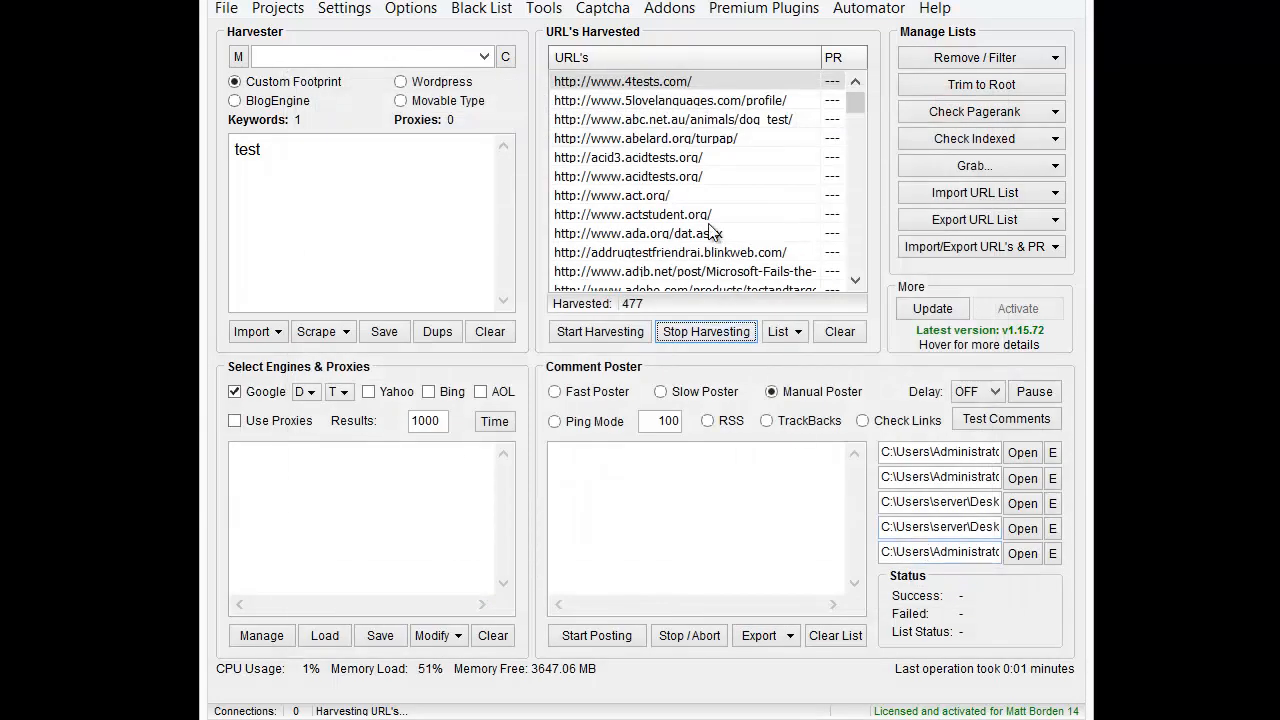
Browse down the harvested URL list to check it for duplicate domains.
click(708, 219)
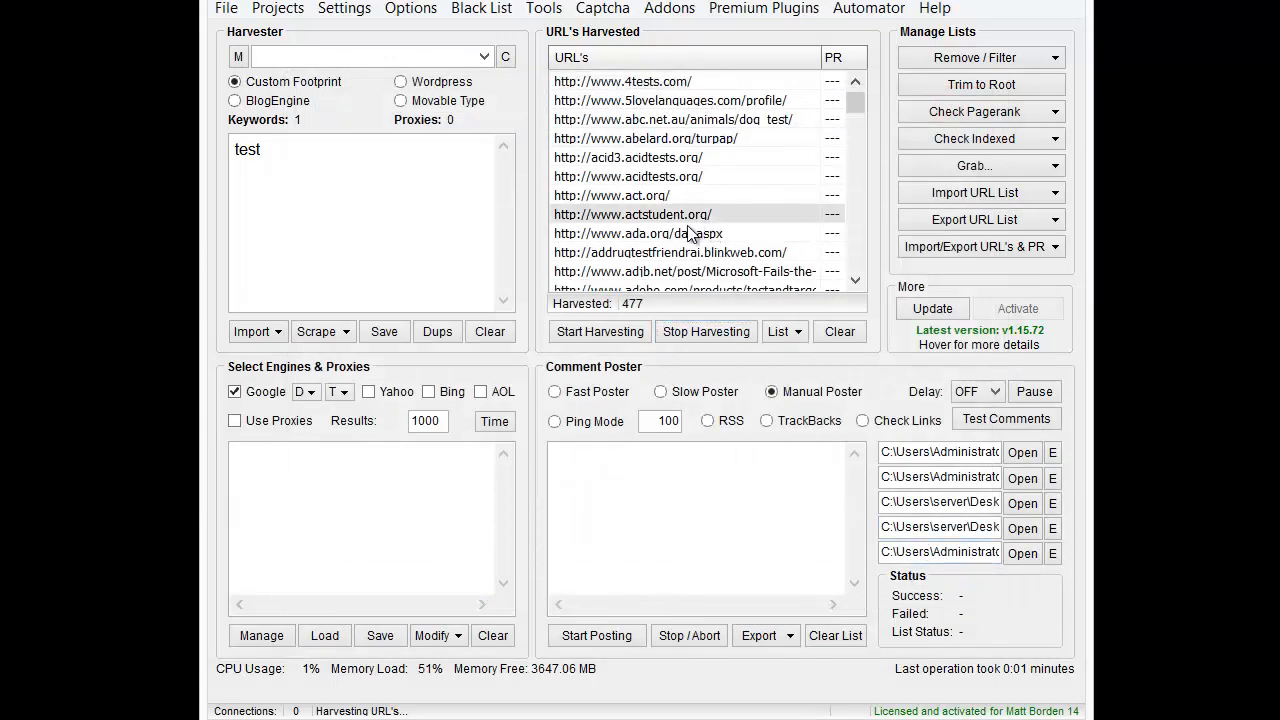
click(704, 171)
key(Down)
key(Down)
key(Down)
key(Down)
key(Down)
key(Down)
key(Down)
key(Down)
key(Down)
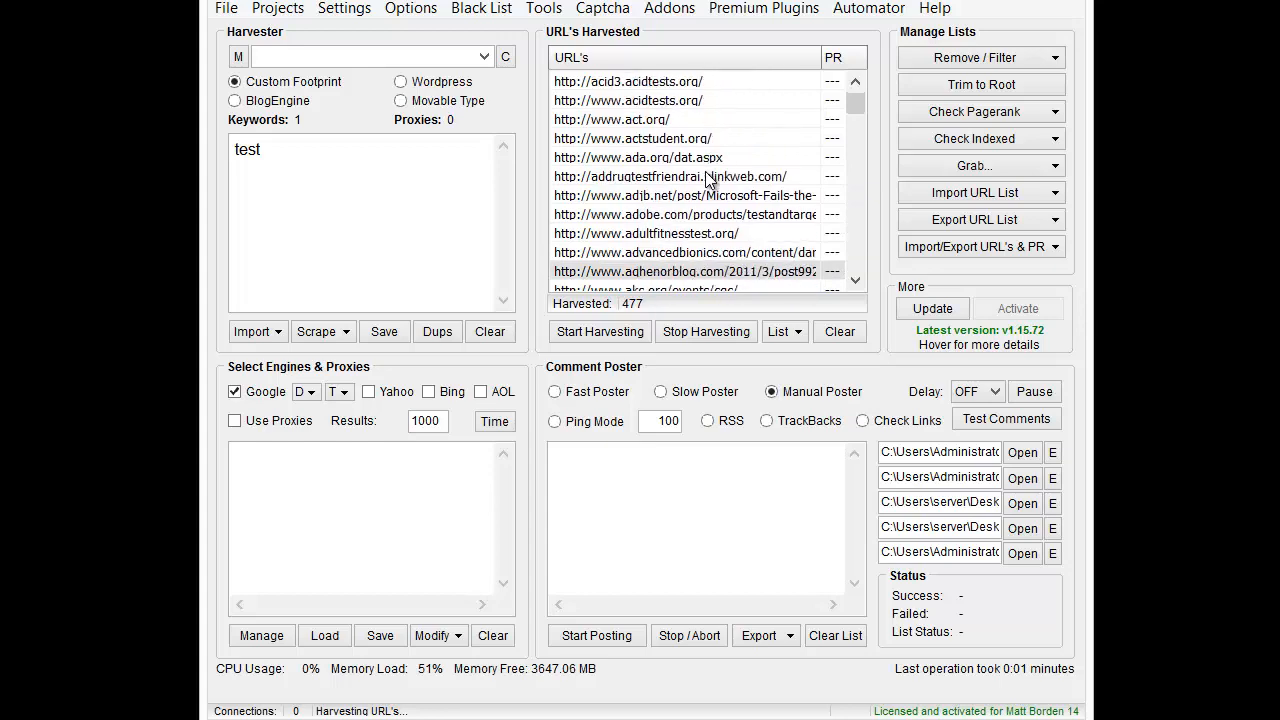
Scan further down the harvested URLs for repeated domains.
key(Down)
key(Down)
key(Down)
key(Down)
key(Down)
key(Down)
key(Down)
key(Down)
key(Down)
key(Down)
key(Down)
key(Down)
key(Down)
key(Down)
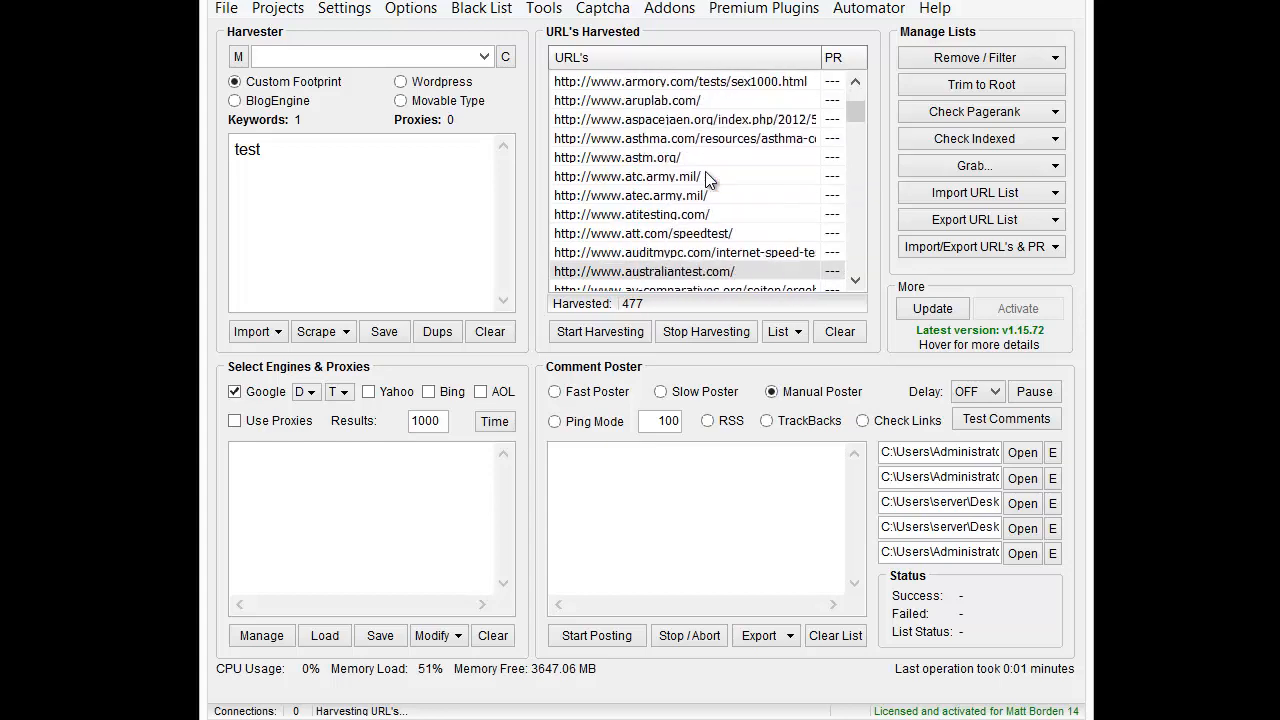
key(Down)
key(Down)
key(Down)
Remove duplicate domains from the harvested URL list, and turn off Automatically Remove Duplicate Domains.
click(952, 56)
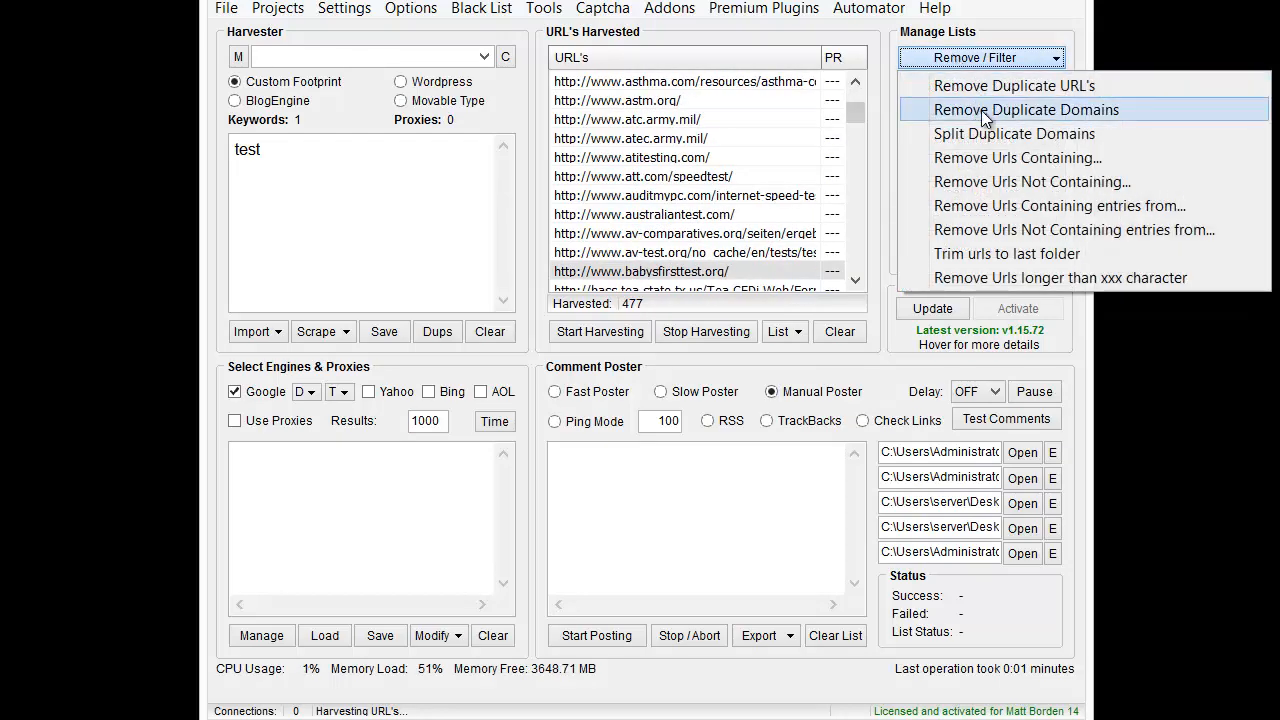
click(981, 110)
click(737, 461)
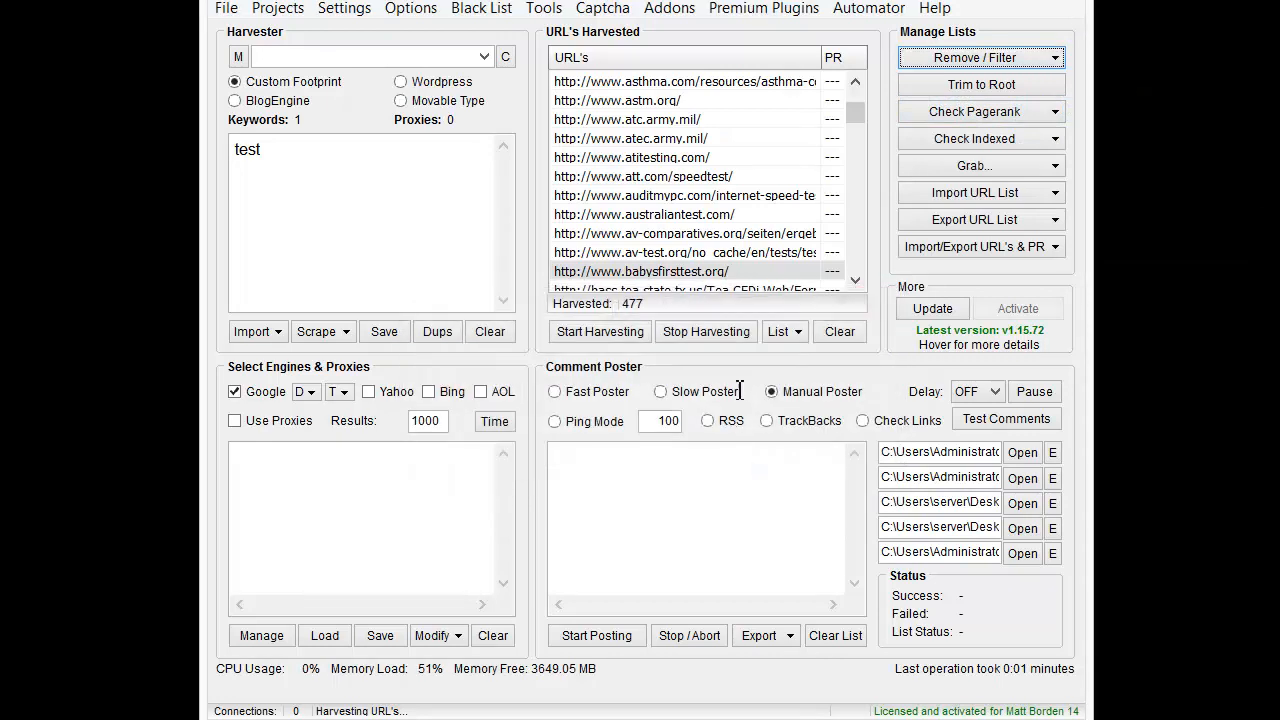
click(750, 460)
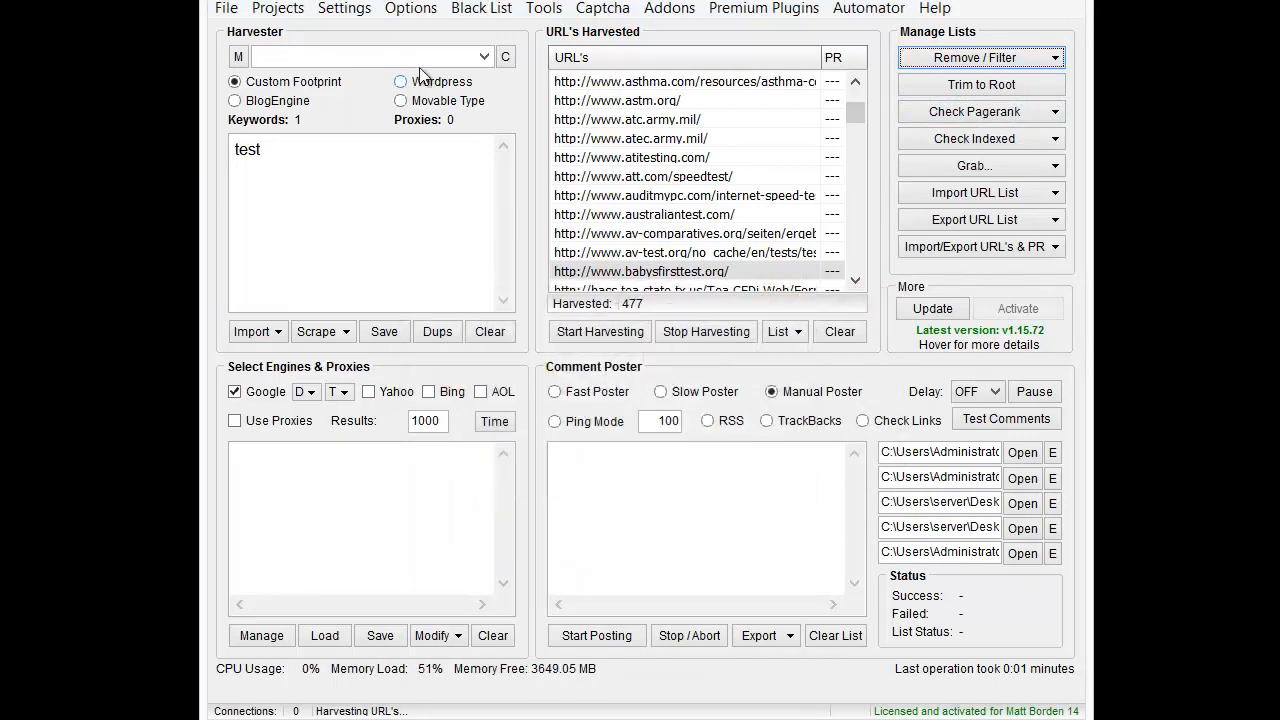
click(411, 9)
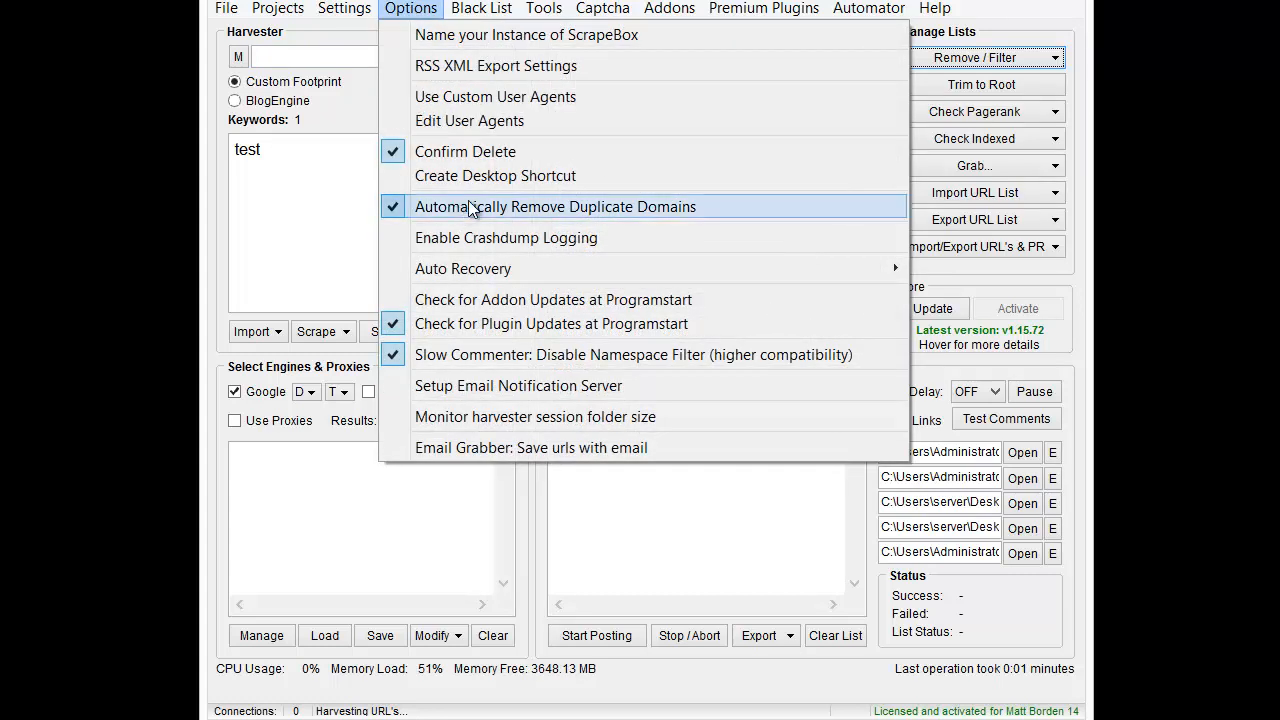
click(519, 207)
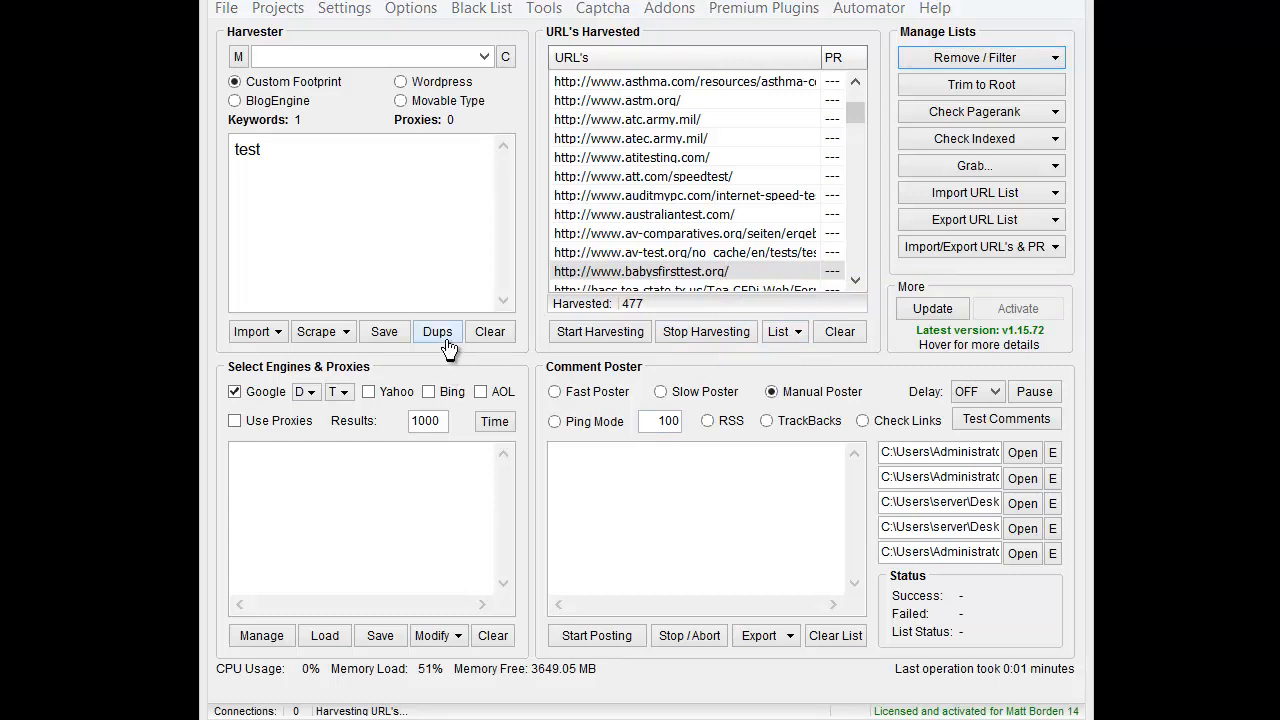
Look up the ScrapeBox Crashdump Logger's description in the list of available addons and close the list.
click(670, 9)
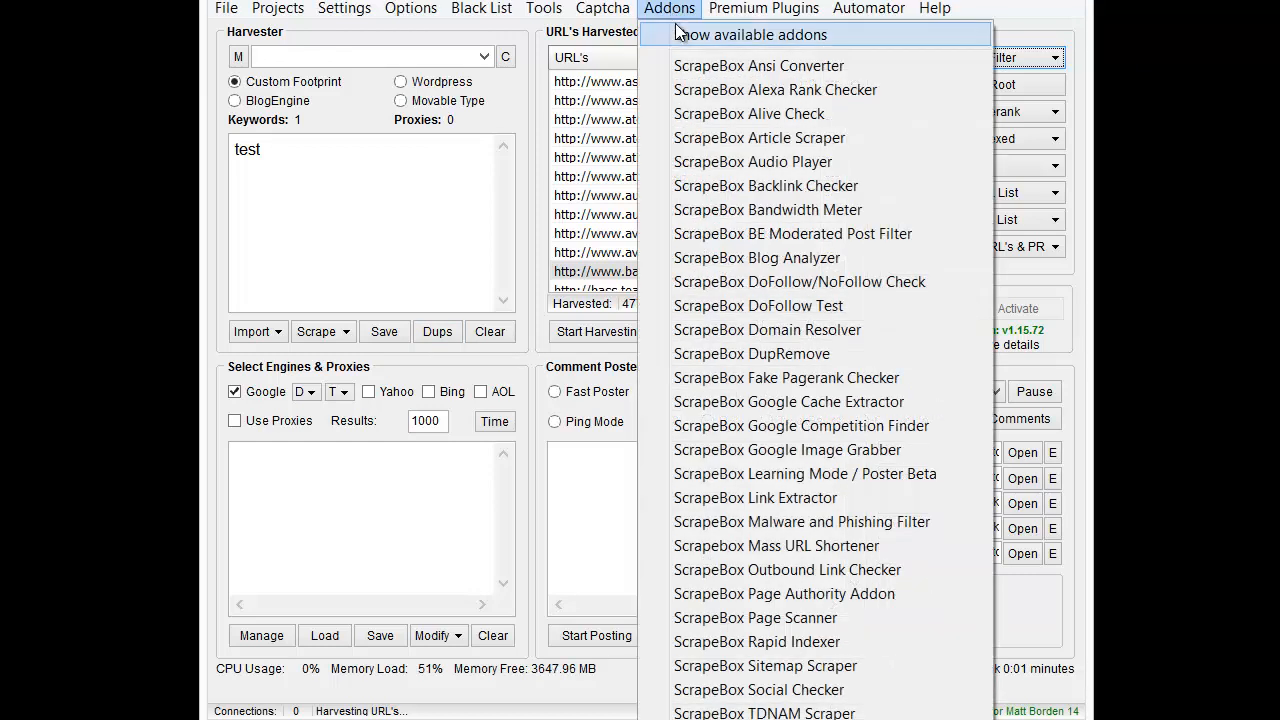
click(700, 34)
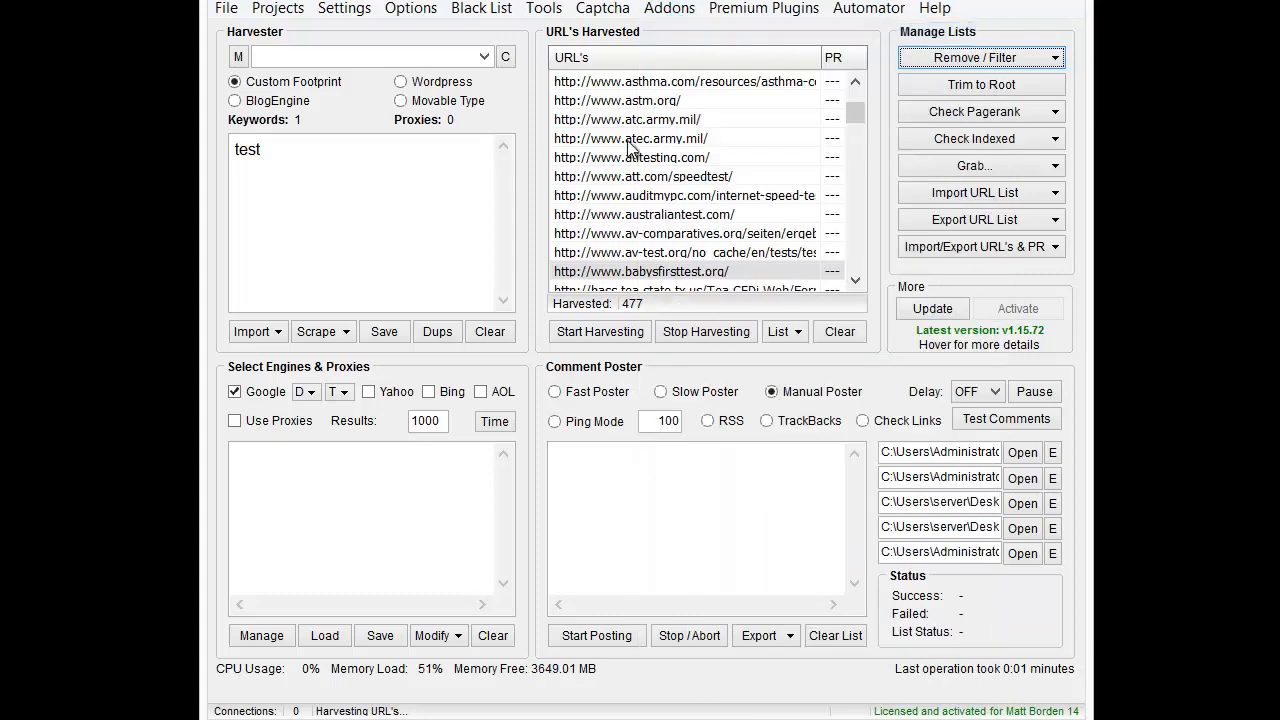
click(736, 416)
click(475, 369)
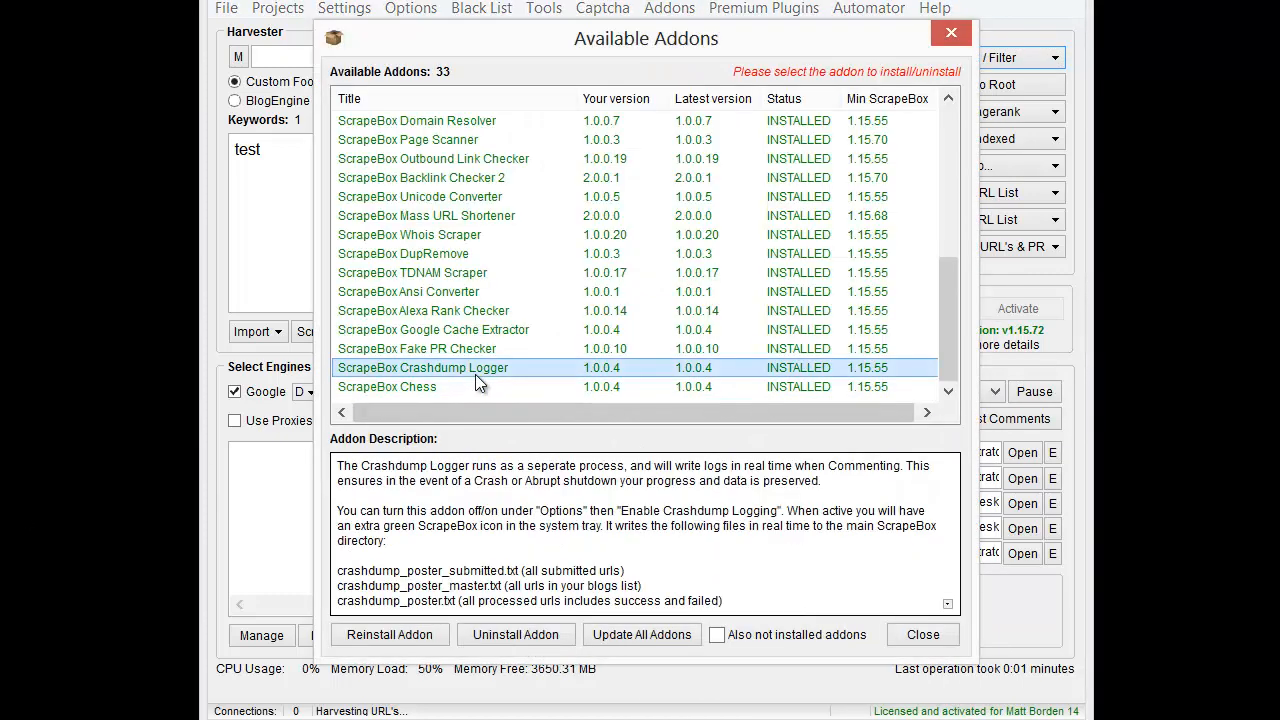
click(945, 634)
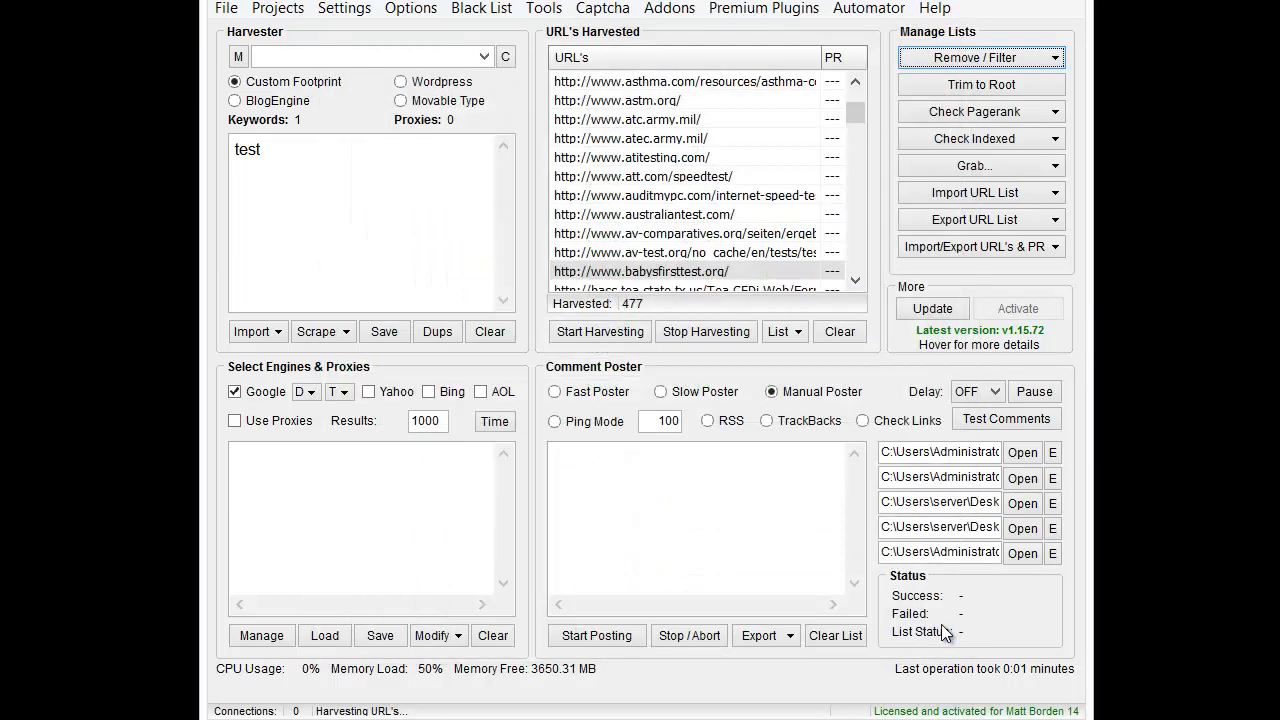
Enable Crashdump Logging and try to exempt sblogger.exe from further isolation in the Comodo alert.
click(429, 12)
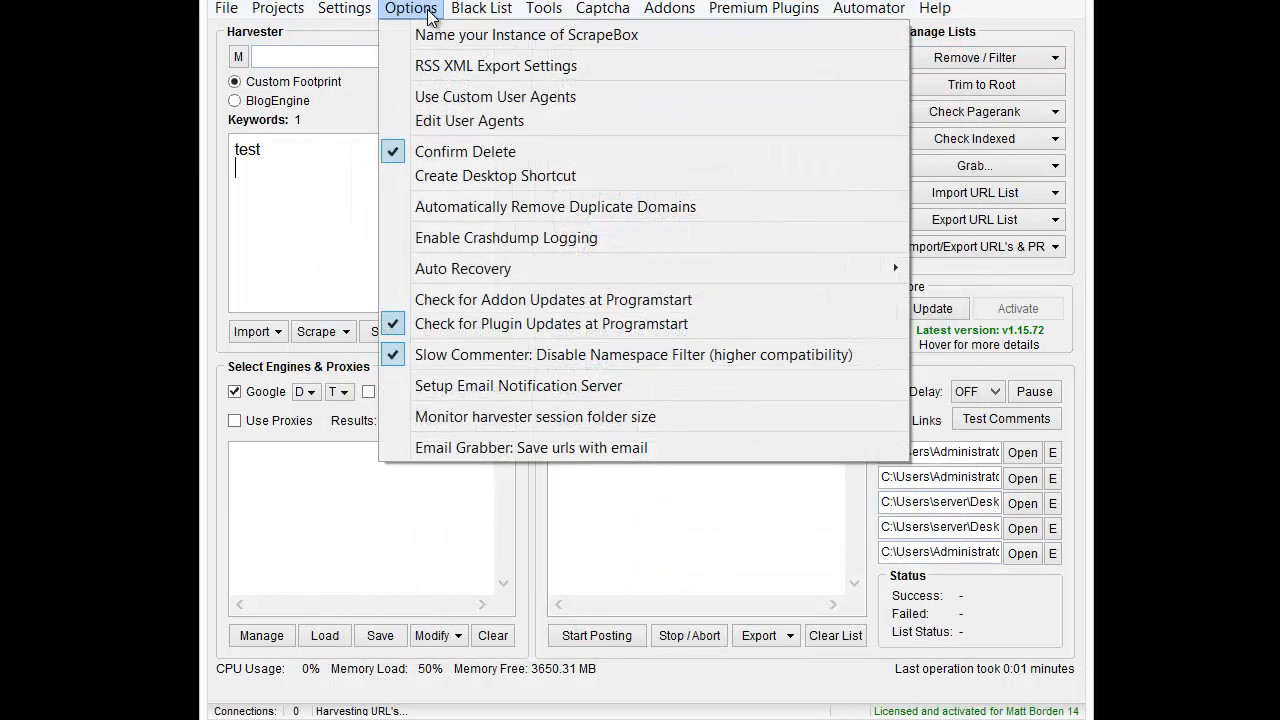
click(502, 238)
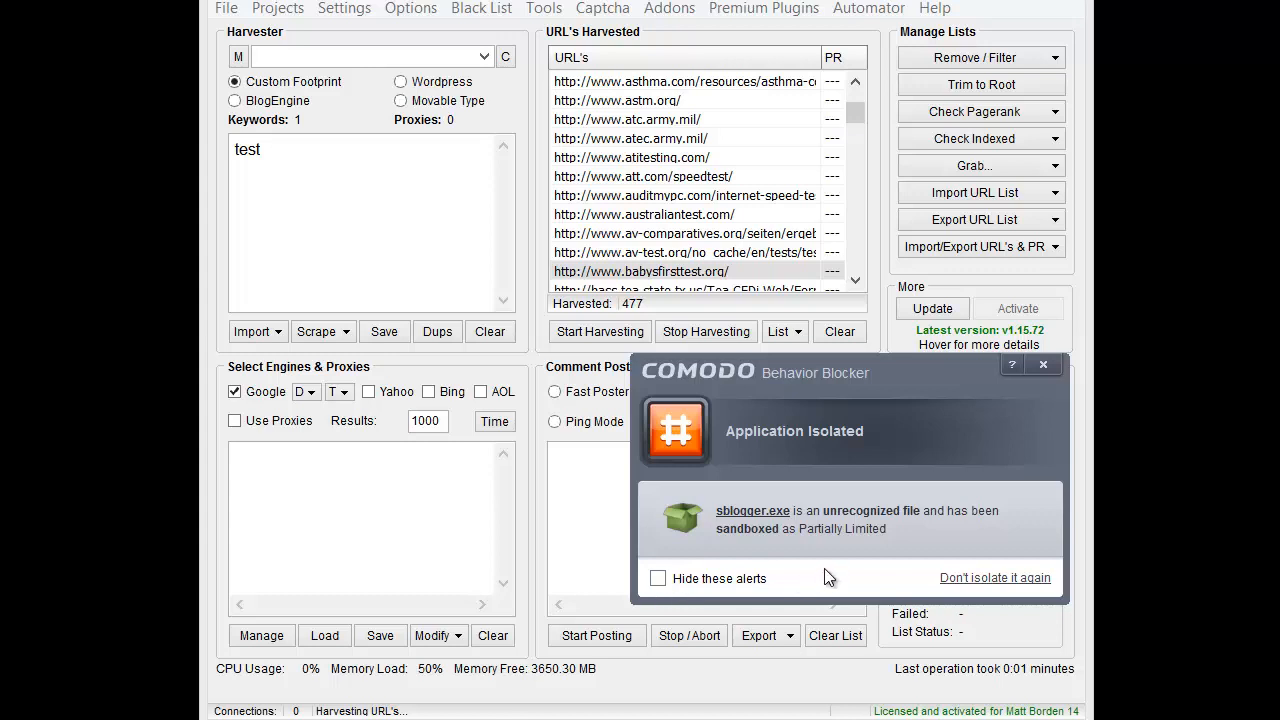
drag(919, 369, 903, 344)
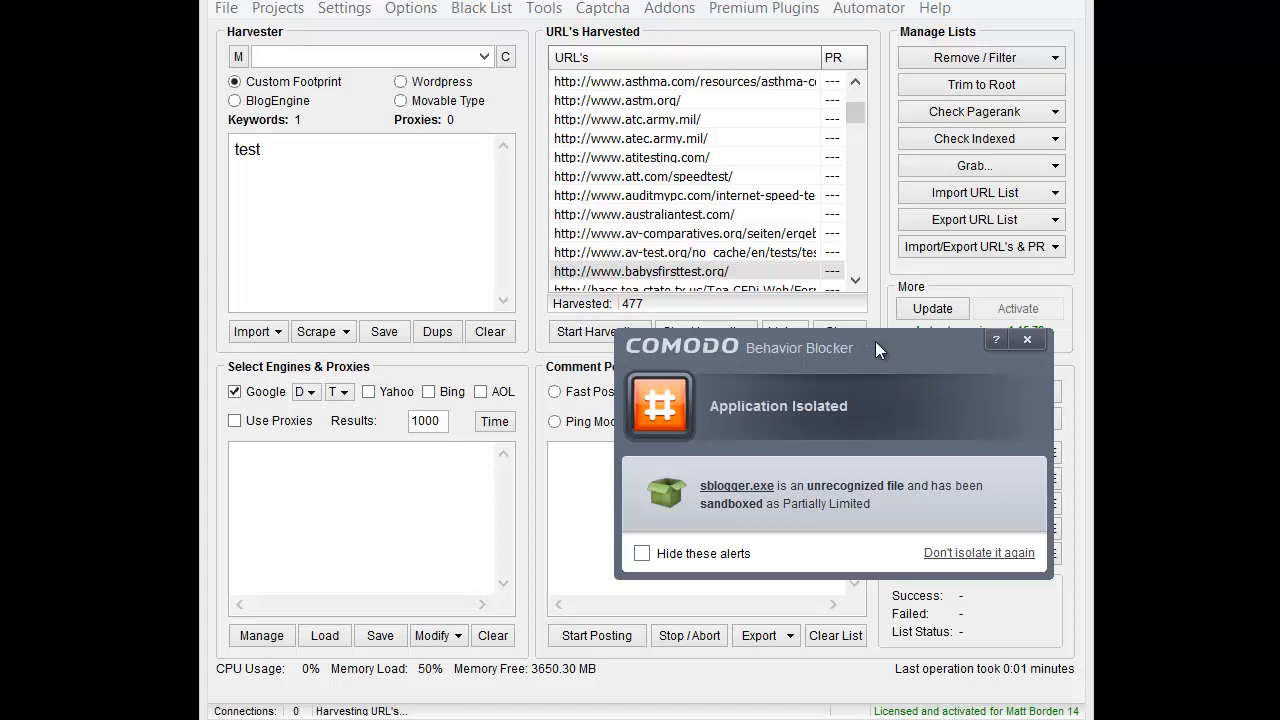
click(970, 555)
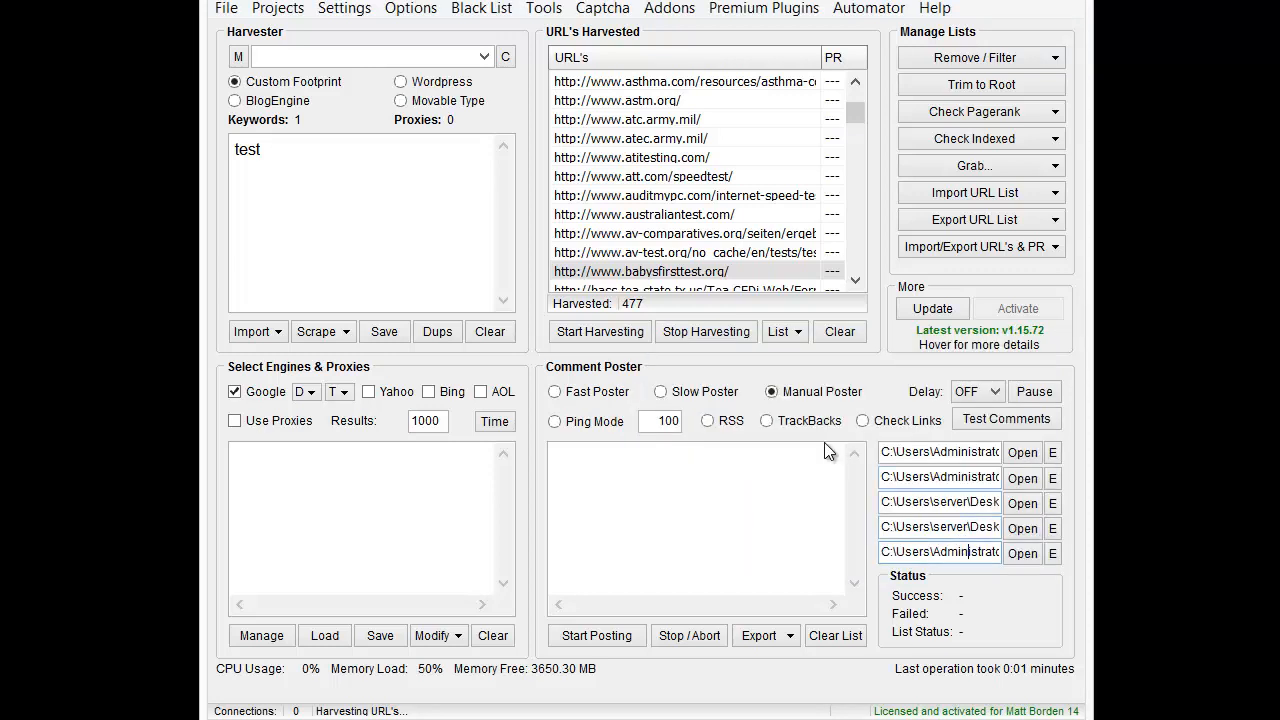
Turn Crashdump Logging back off and check the option's state.
click(410, 8)
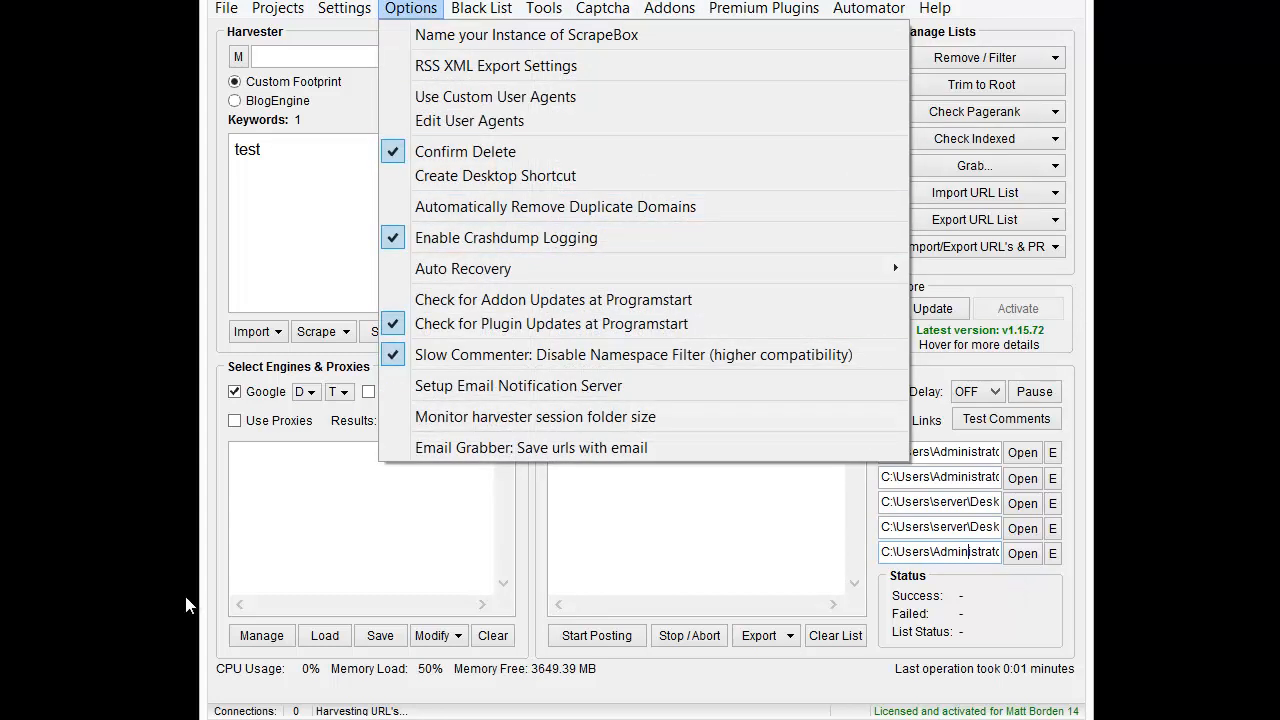
click(462, 237)
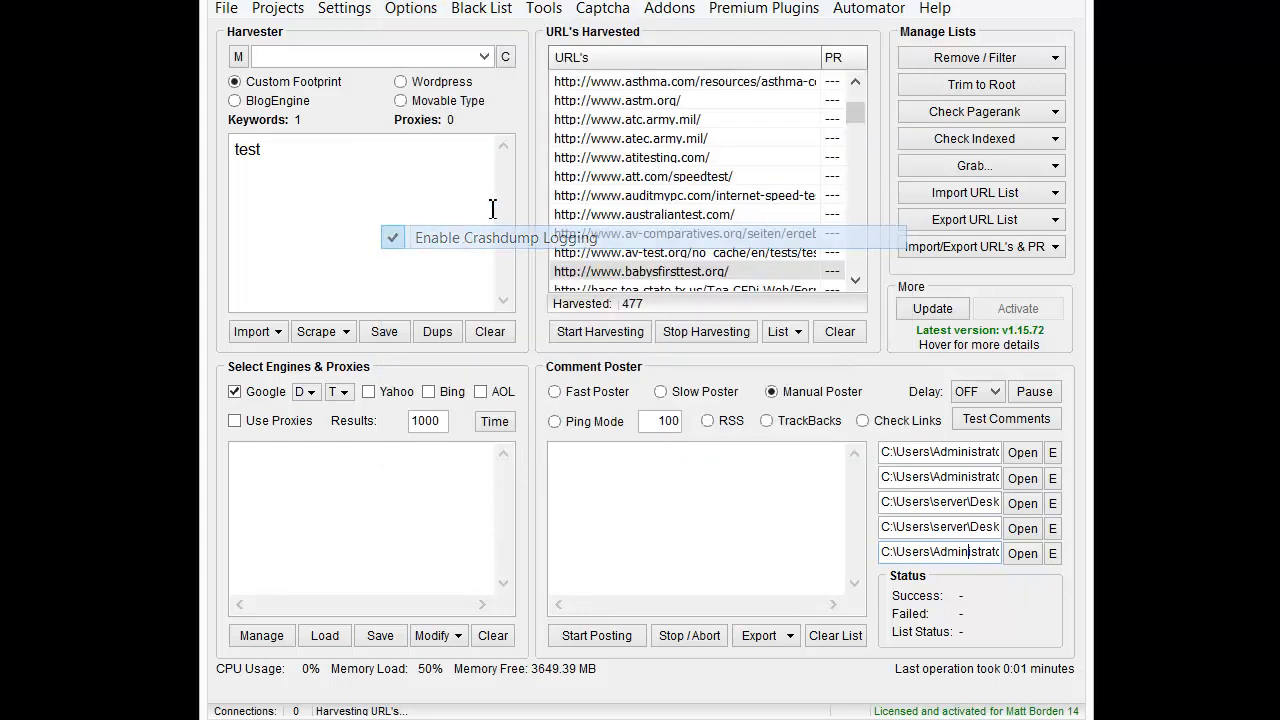
click(410, 8)
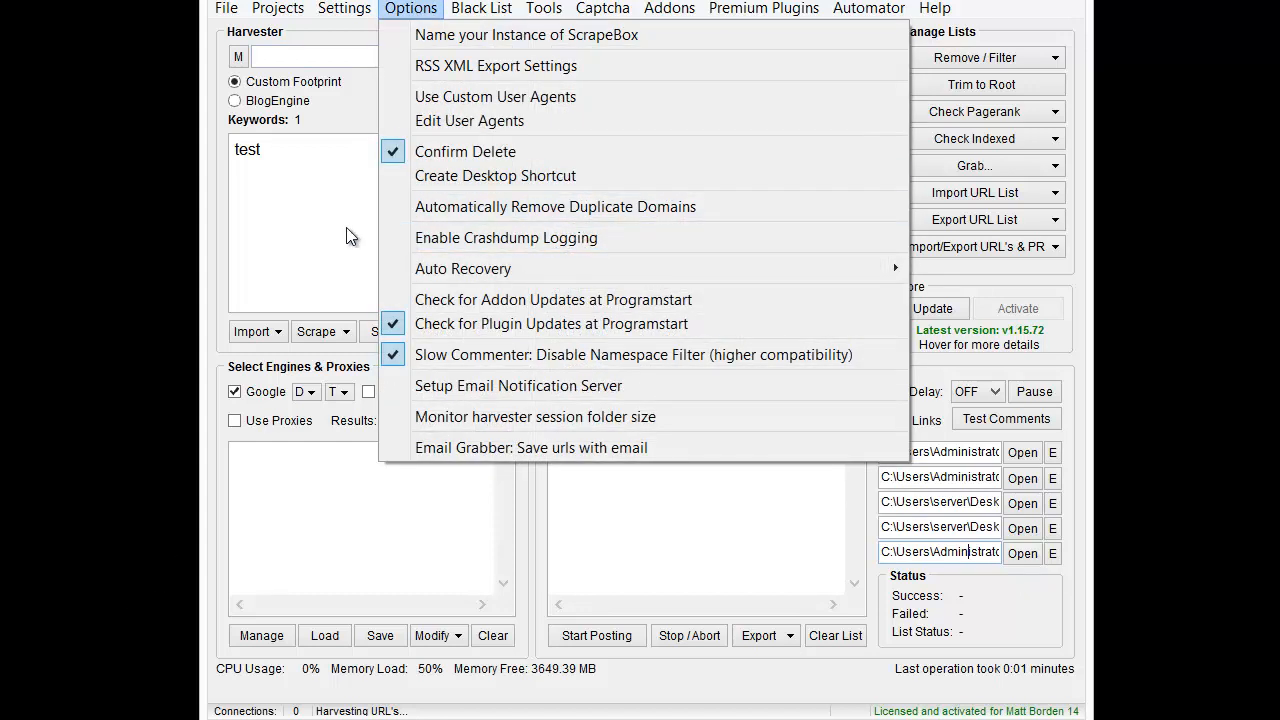
click(318, 230)
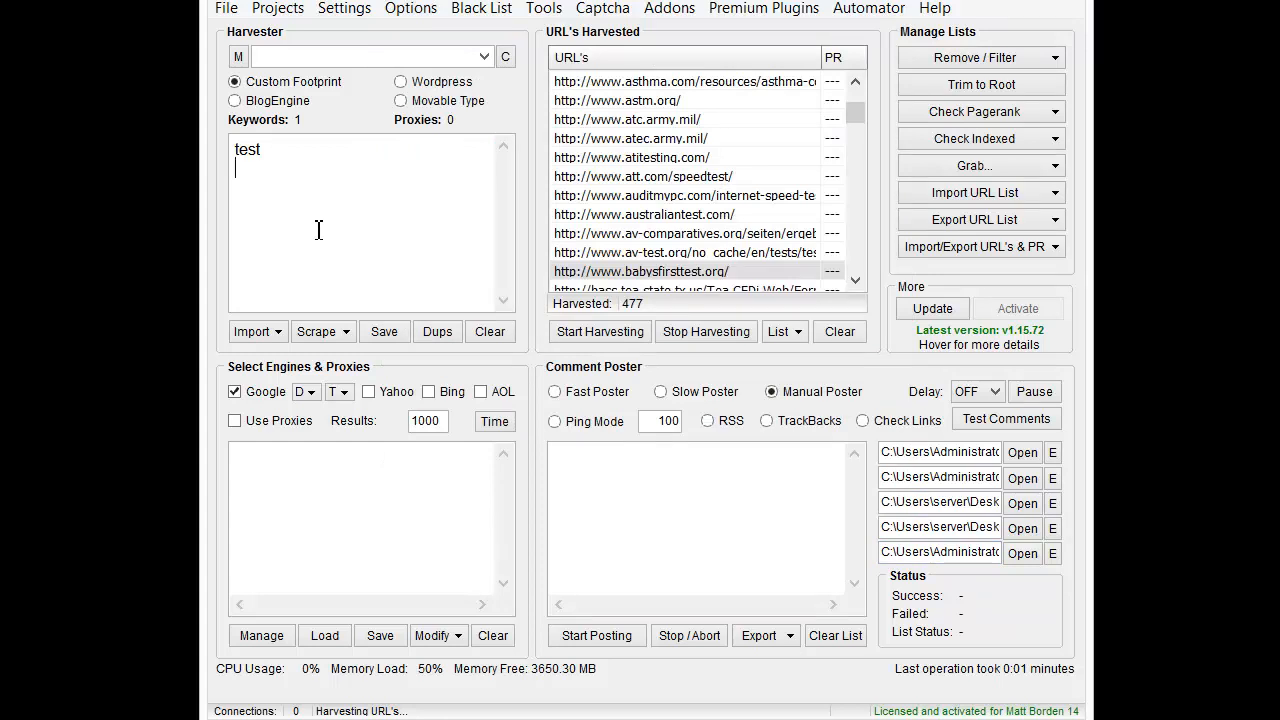
Switch the comment poster to Fast Poster, and view the notification email server setup and cancel it.
click(585, 392)
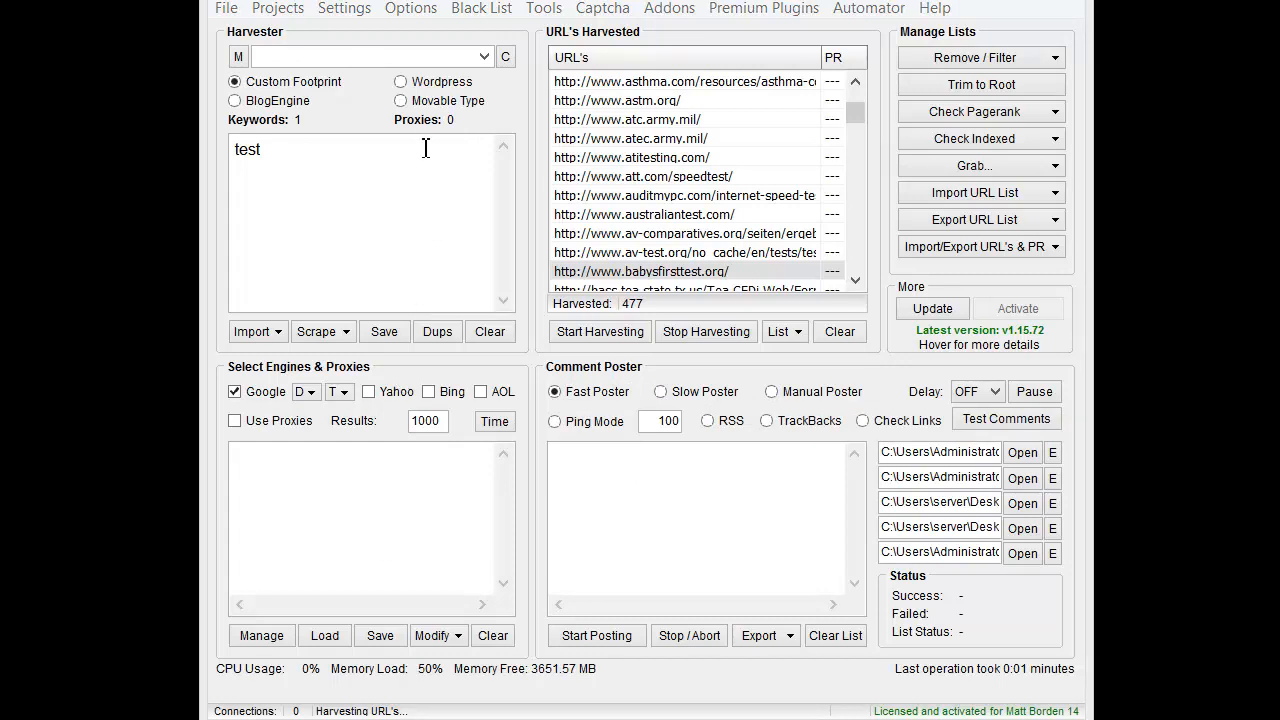
click(418, 10)
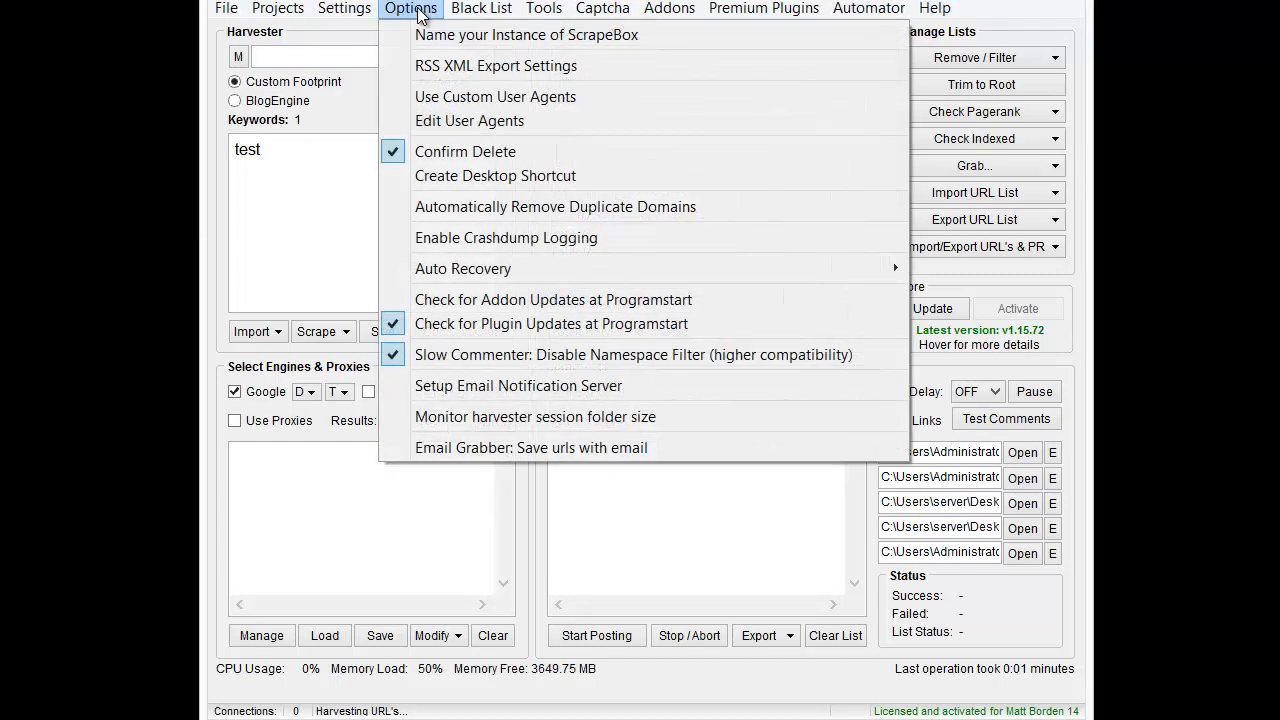
click(629, 387)
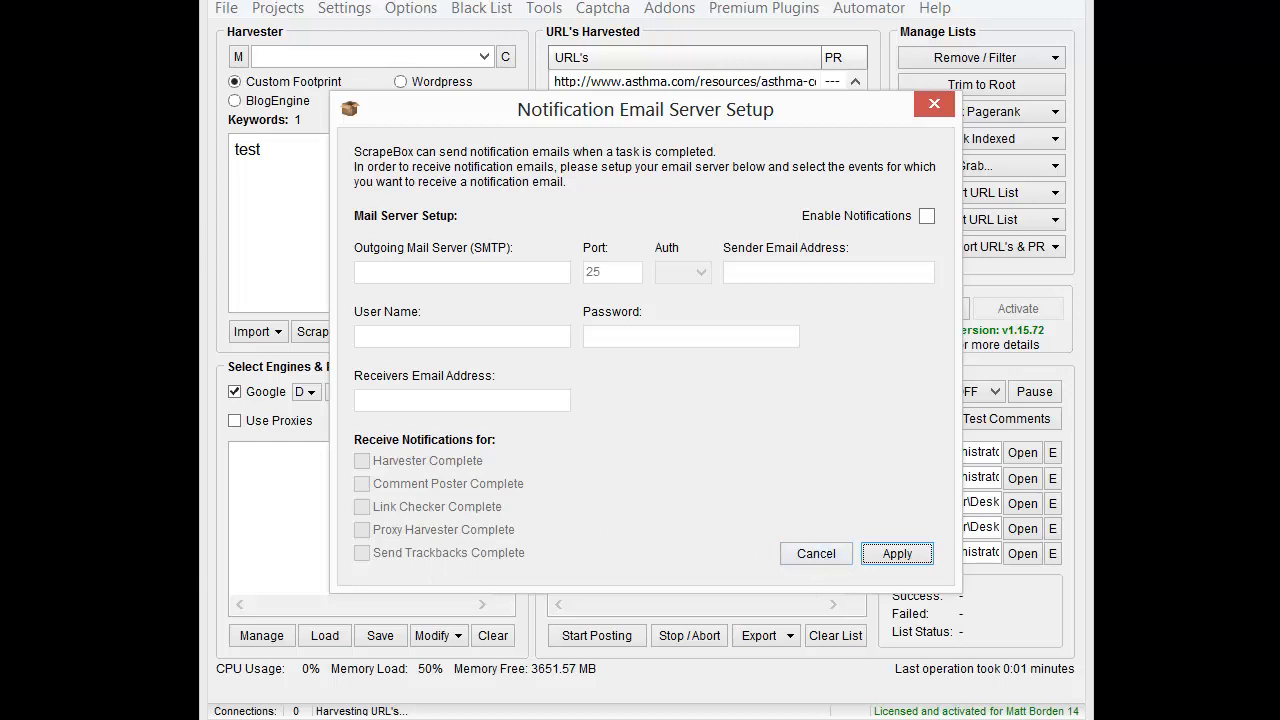
click(813, 557)
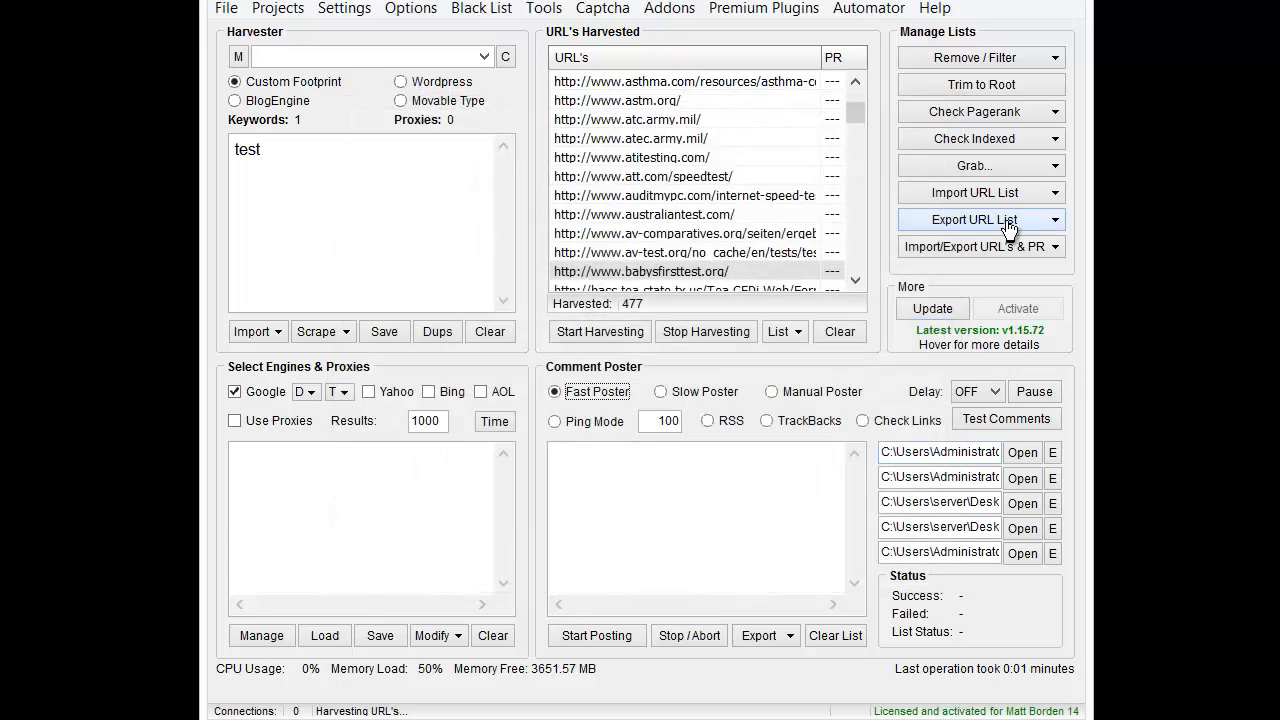
Enable the Email Grabber option that saves URLs with the emails.
click(955, 166)
click(411, 10)
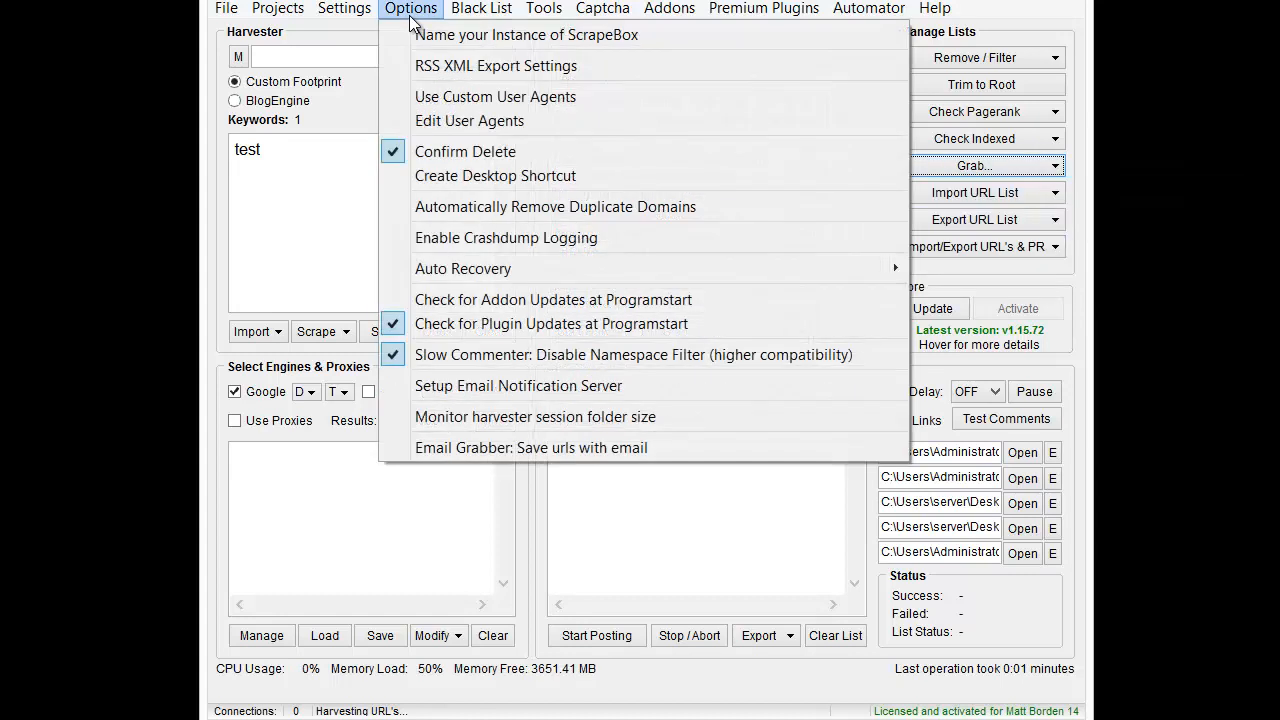
click(627, 448)
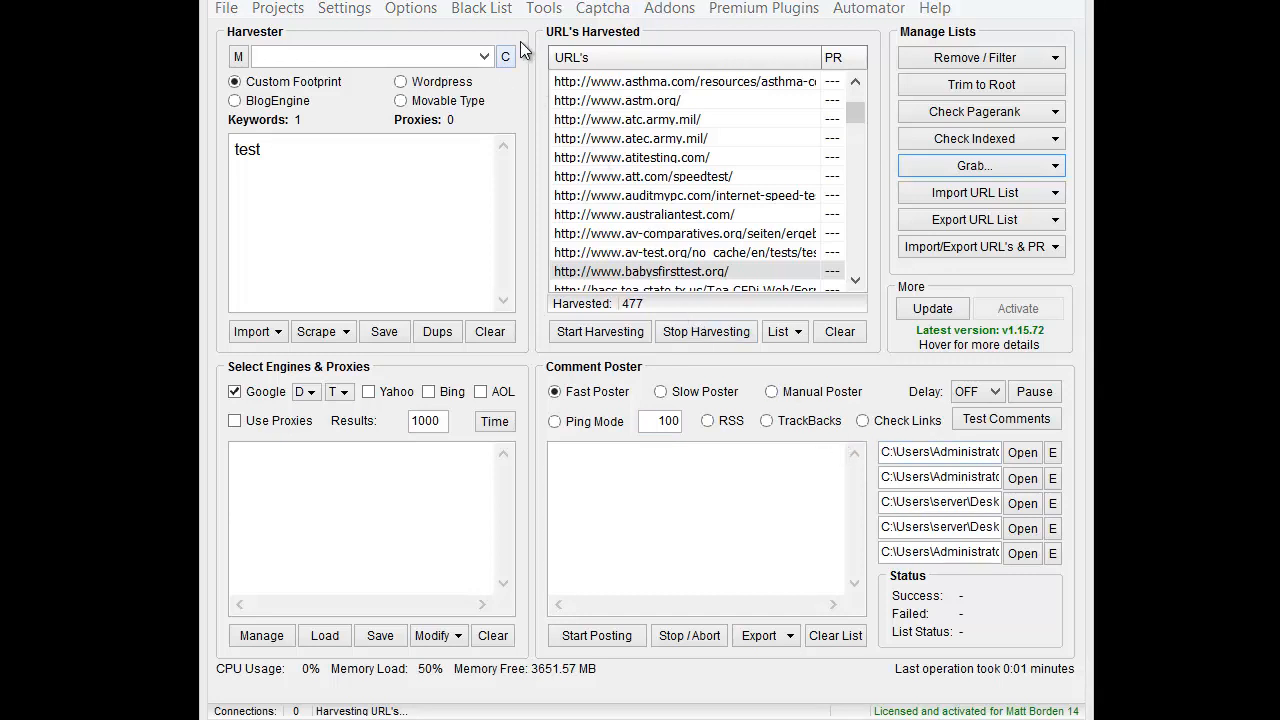
Open the ScrapeBox Text Editor, review its line modifier and editing commands, and close it.
click(532, 10)
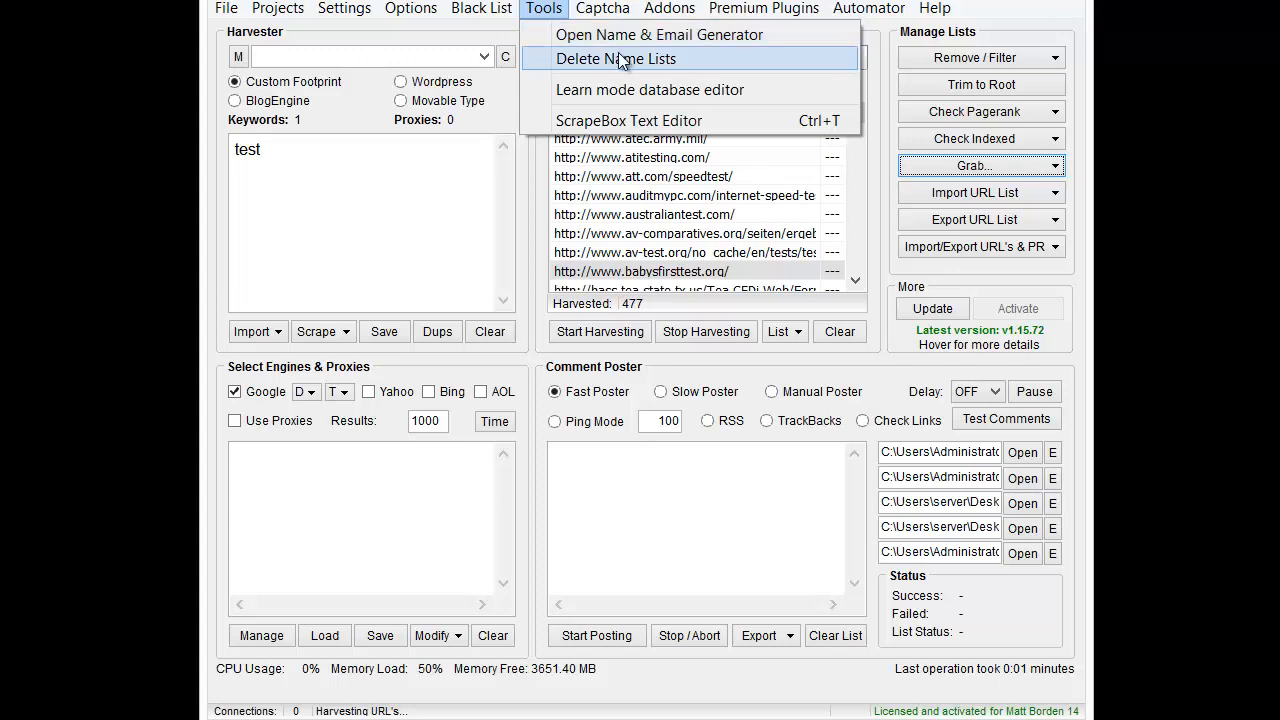
click(713, 123)
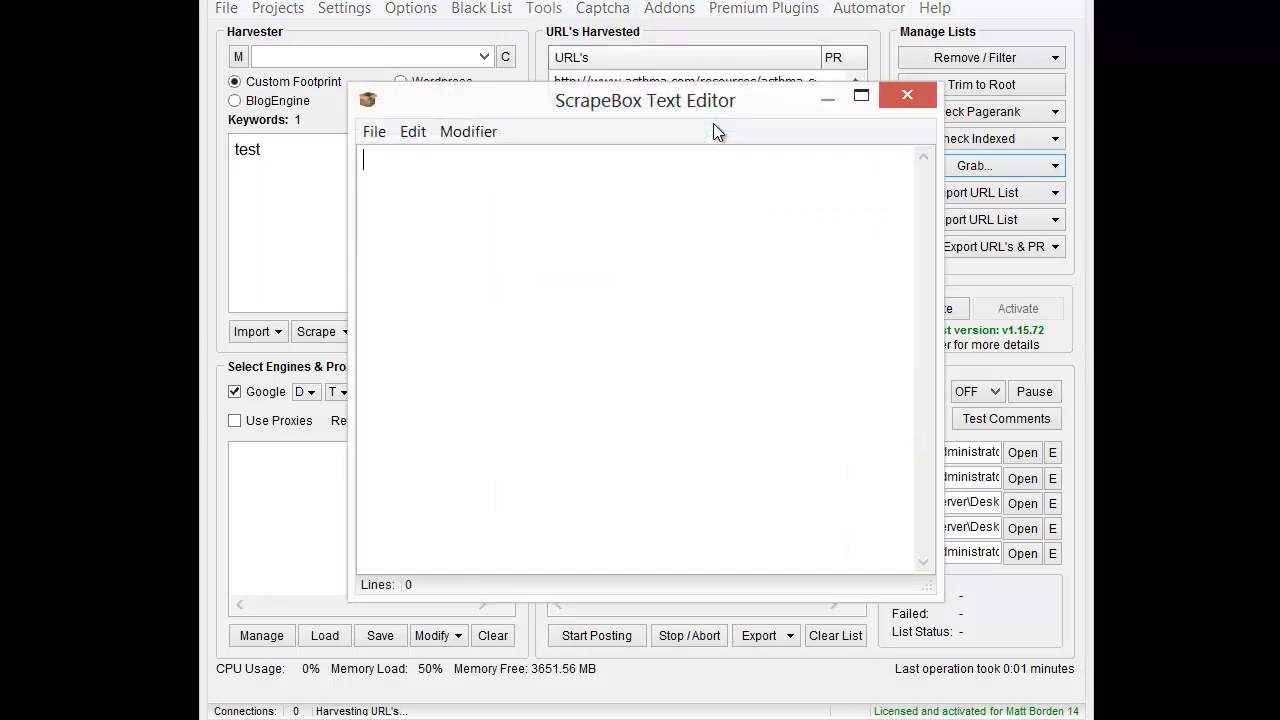
click(490, 136)
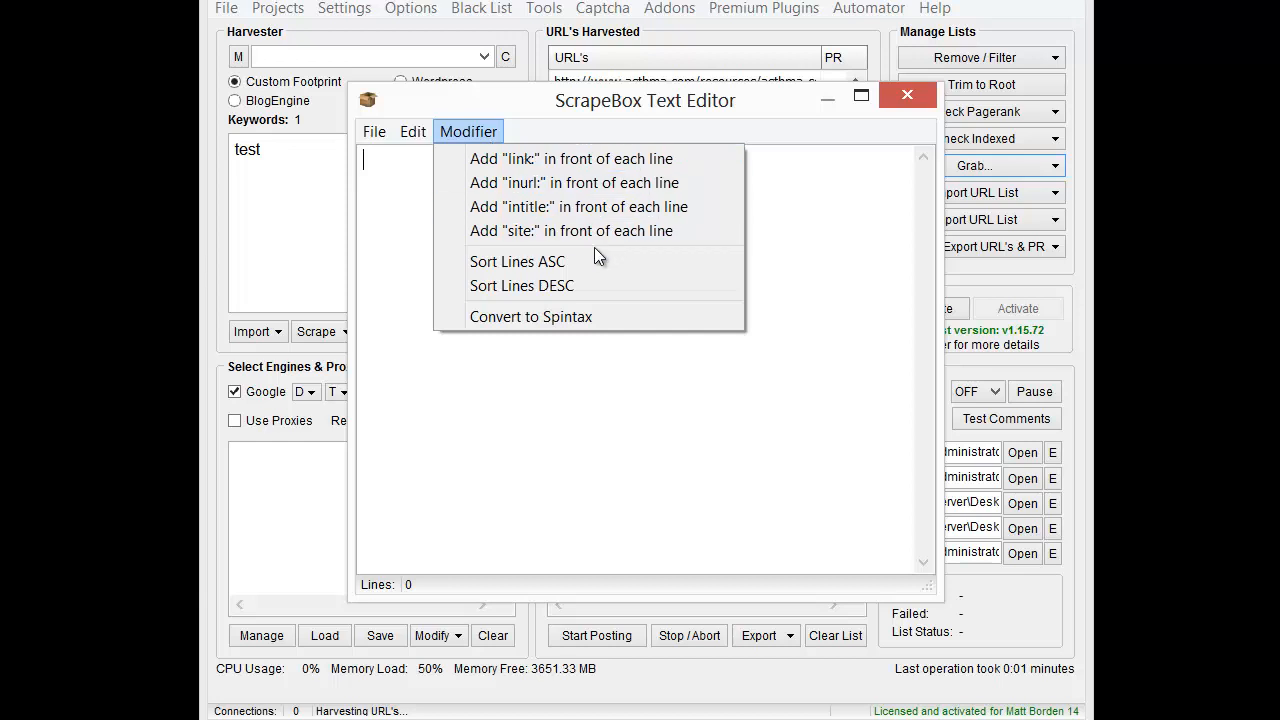
mouse_move(421, 139)
mouse_move(413, 131)
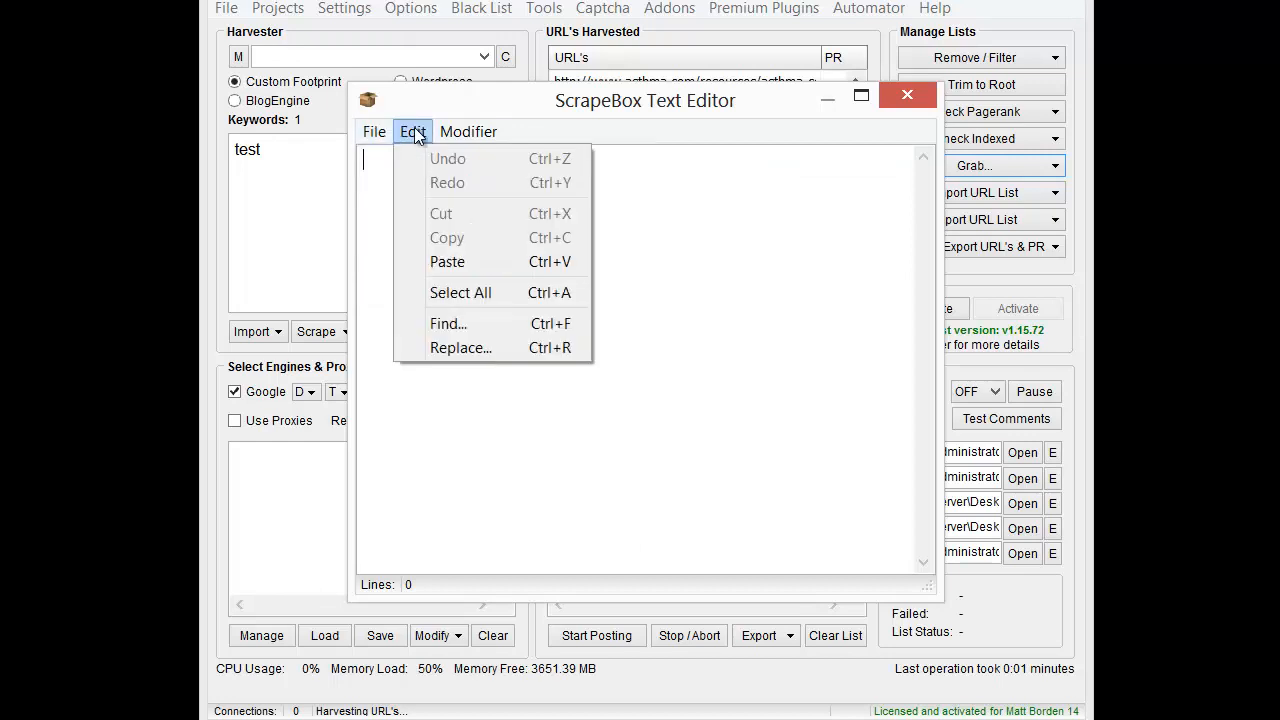
click(719, 226)
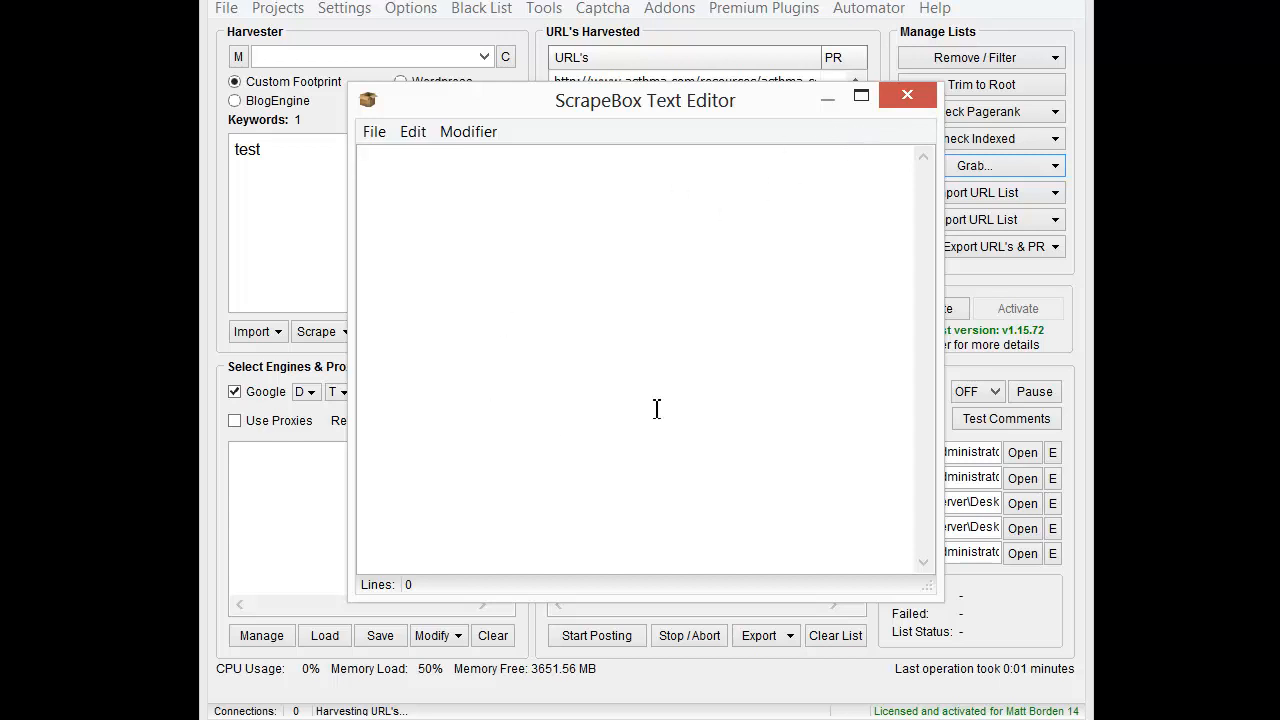
click(899, 94)
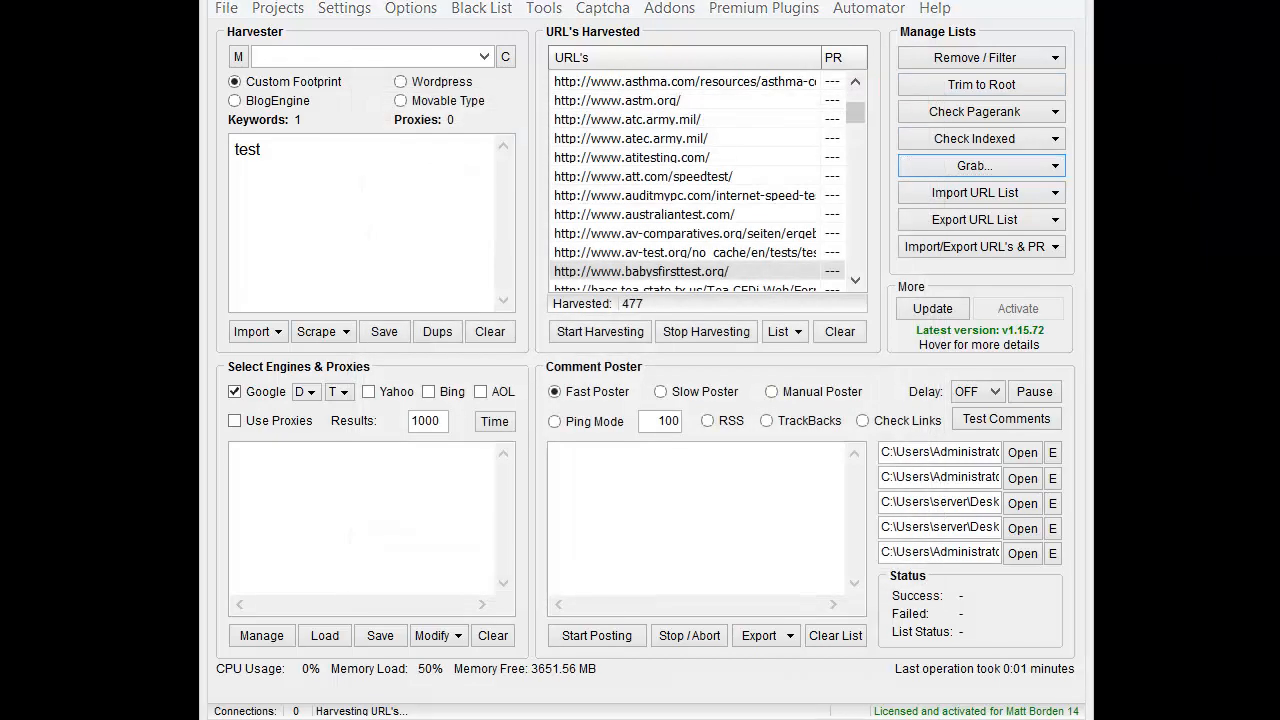
Sort the harvested URLs in descending alphabetical order and review the URL list import options without importing anything.
click(985, 194)
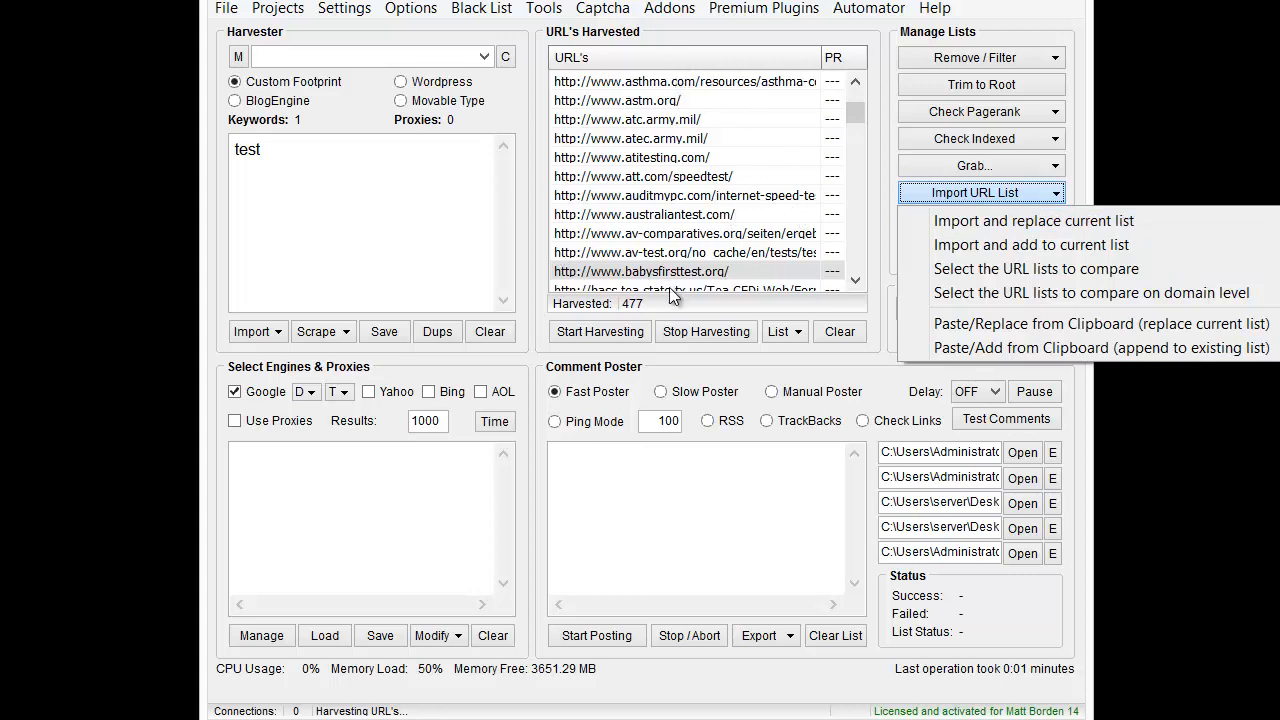
click(653, 65)
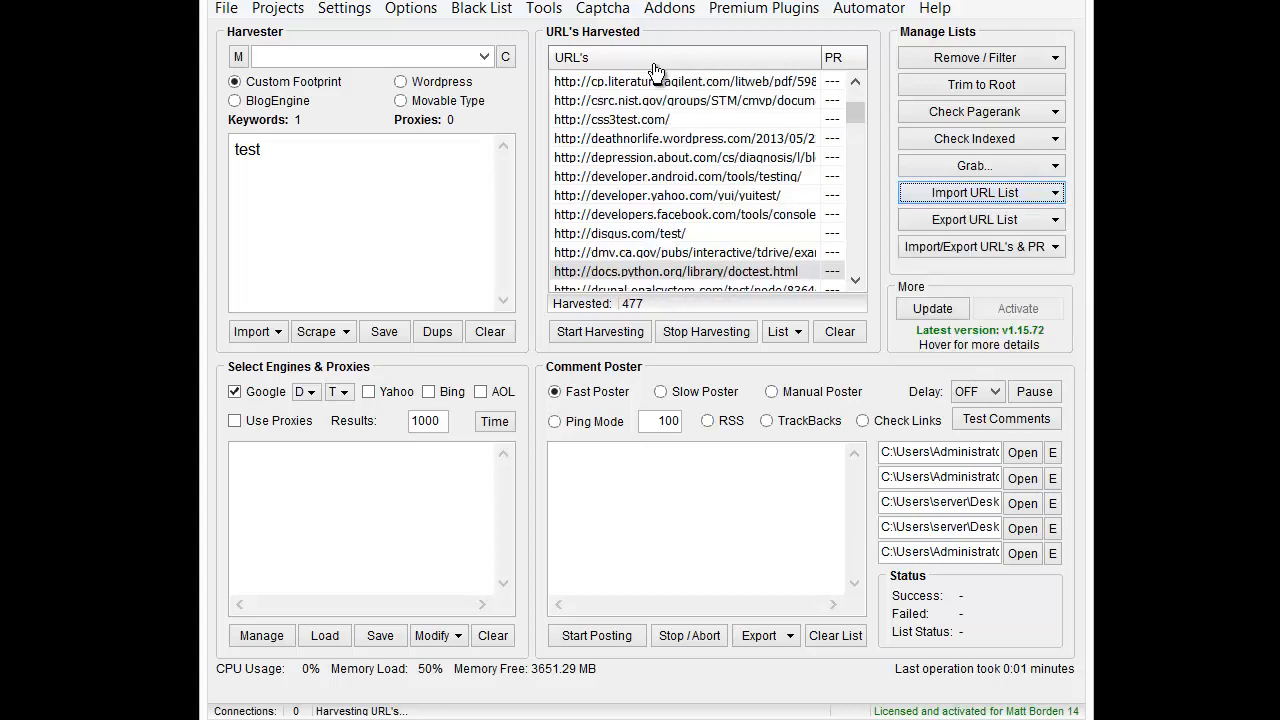
click(653, 65)
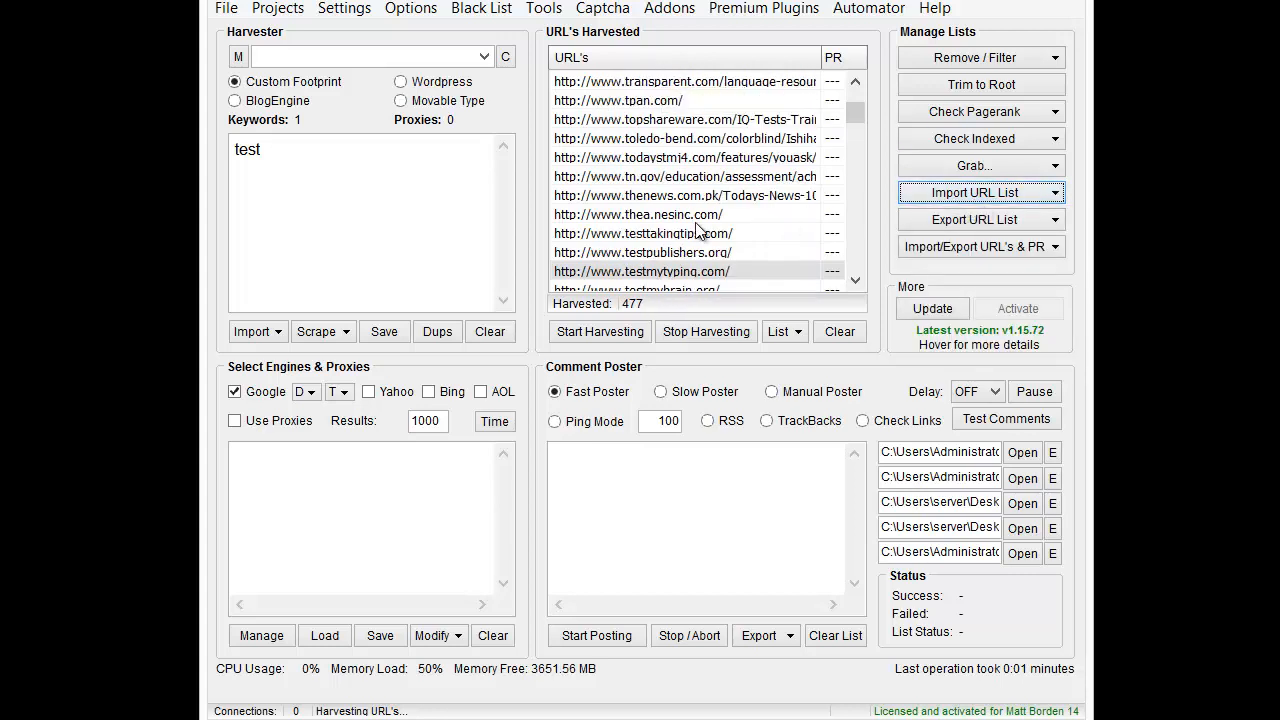
click(938, 193)
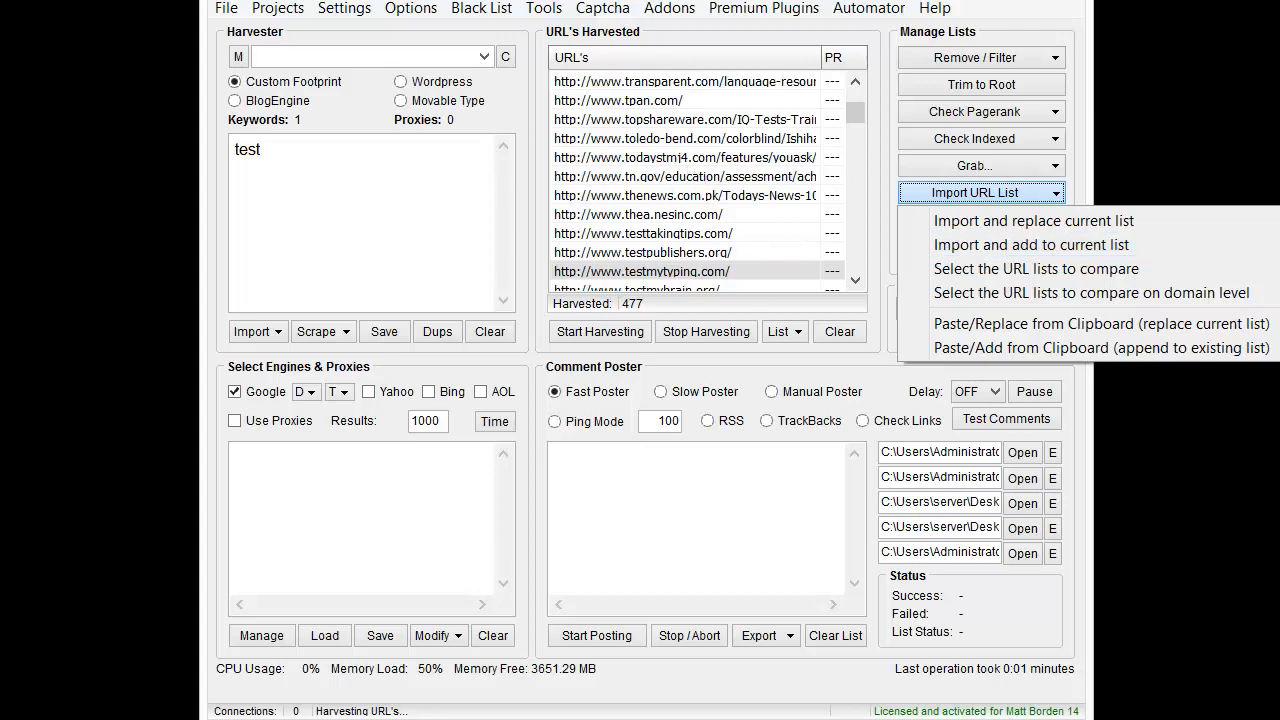
click(532, 358)
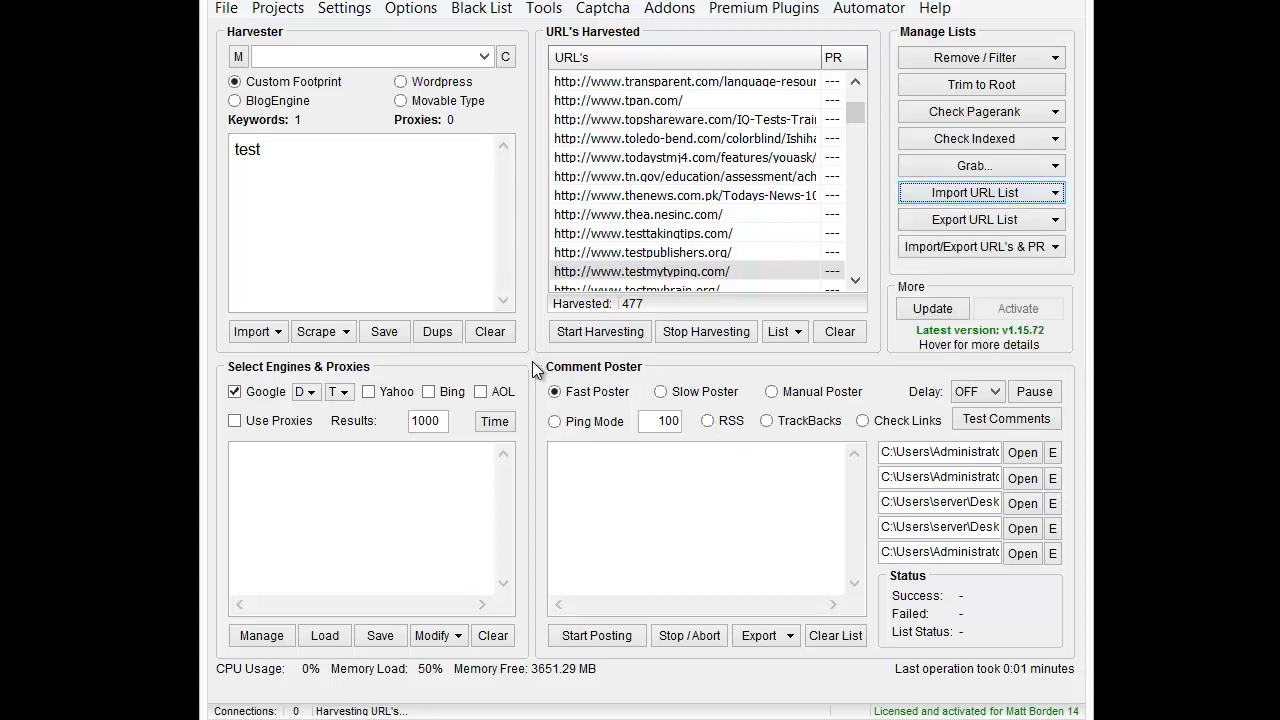
Review the Google domain choices and the Google search type options for the harvester without changing either setting.
click(314, 396)
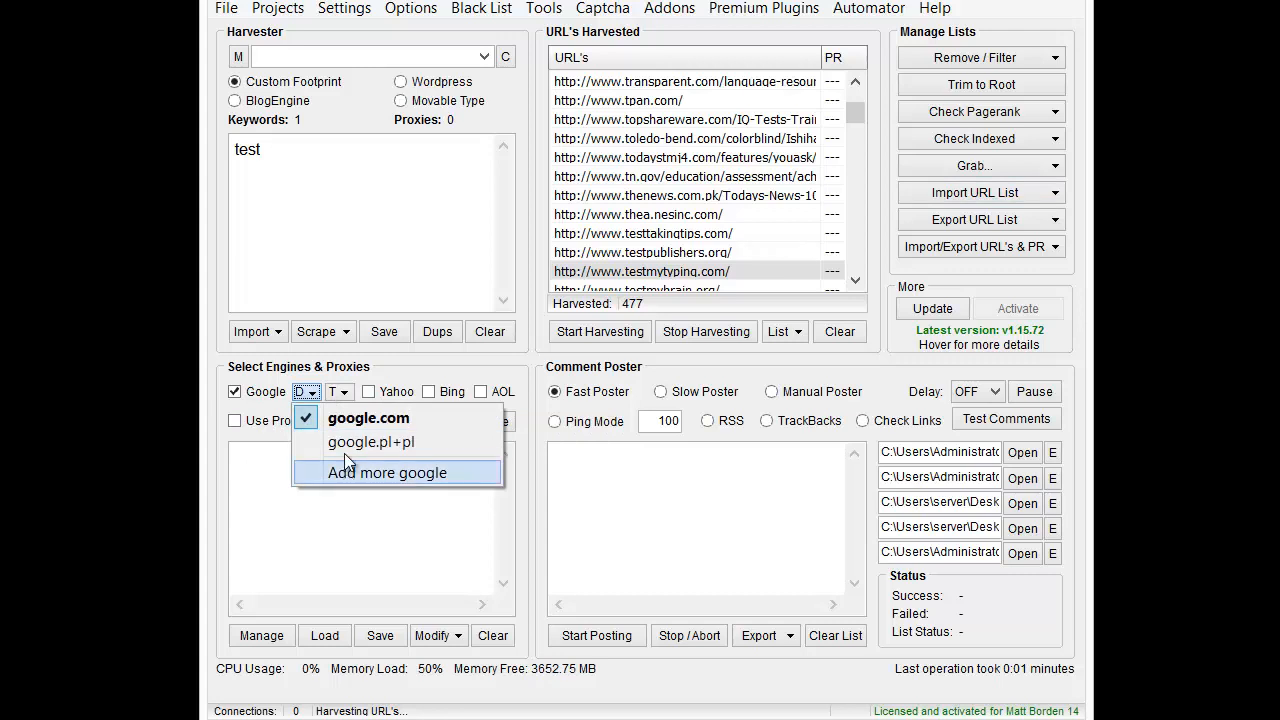
click(339, 392)
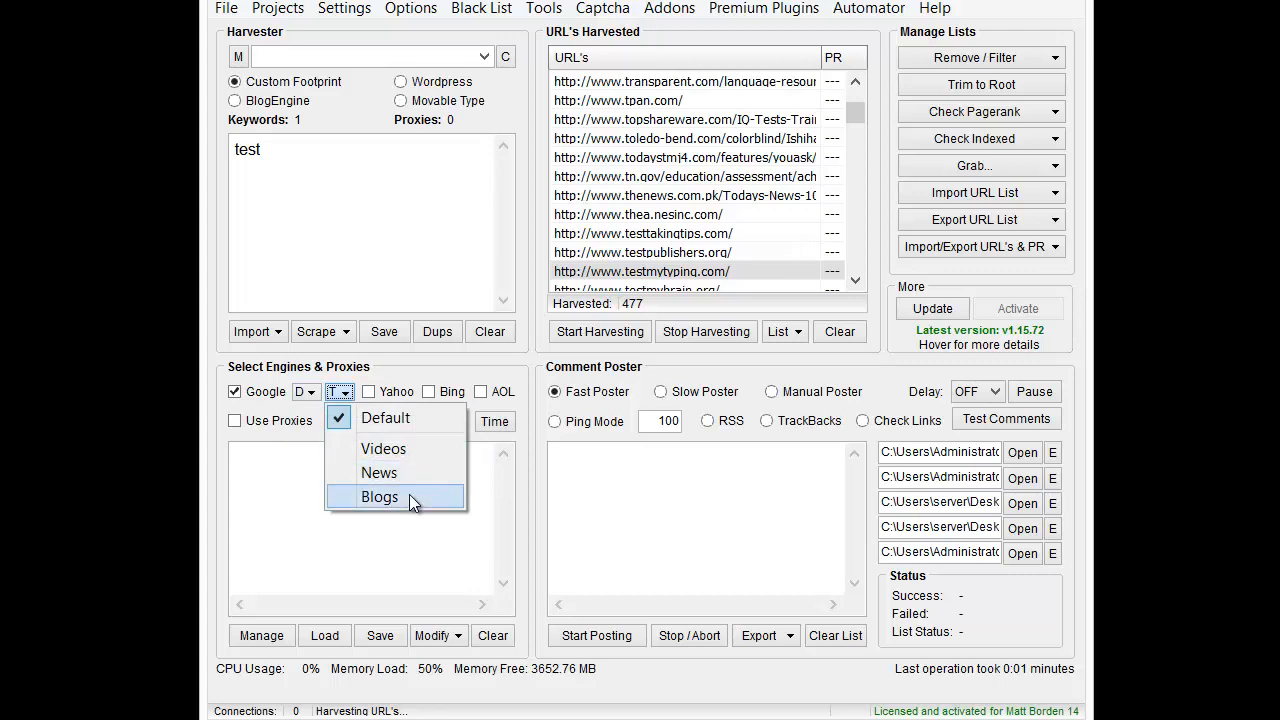
click(385, 366)
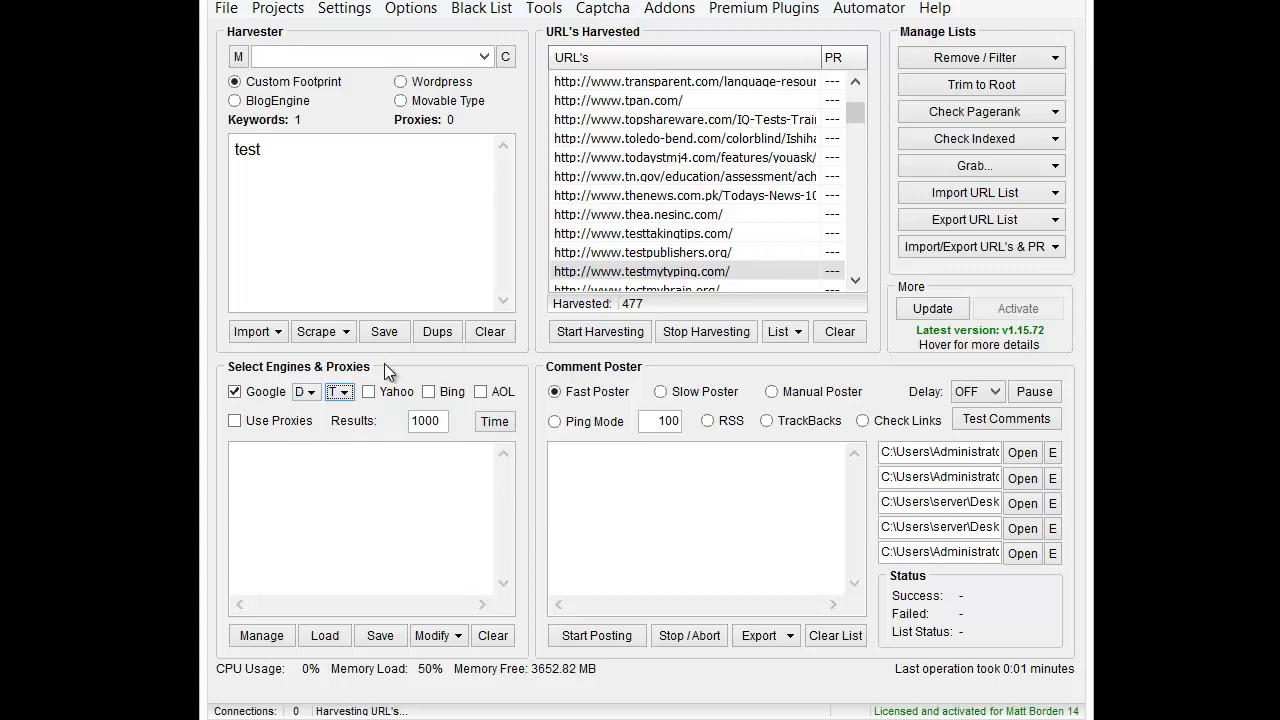
click(340, 392)
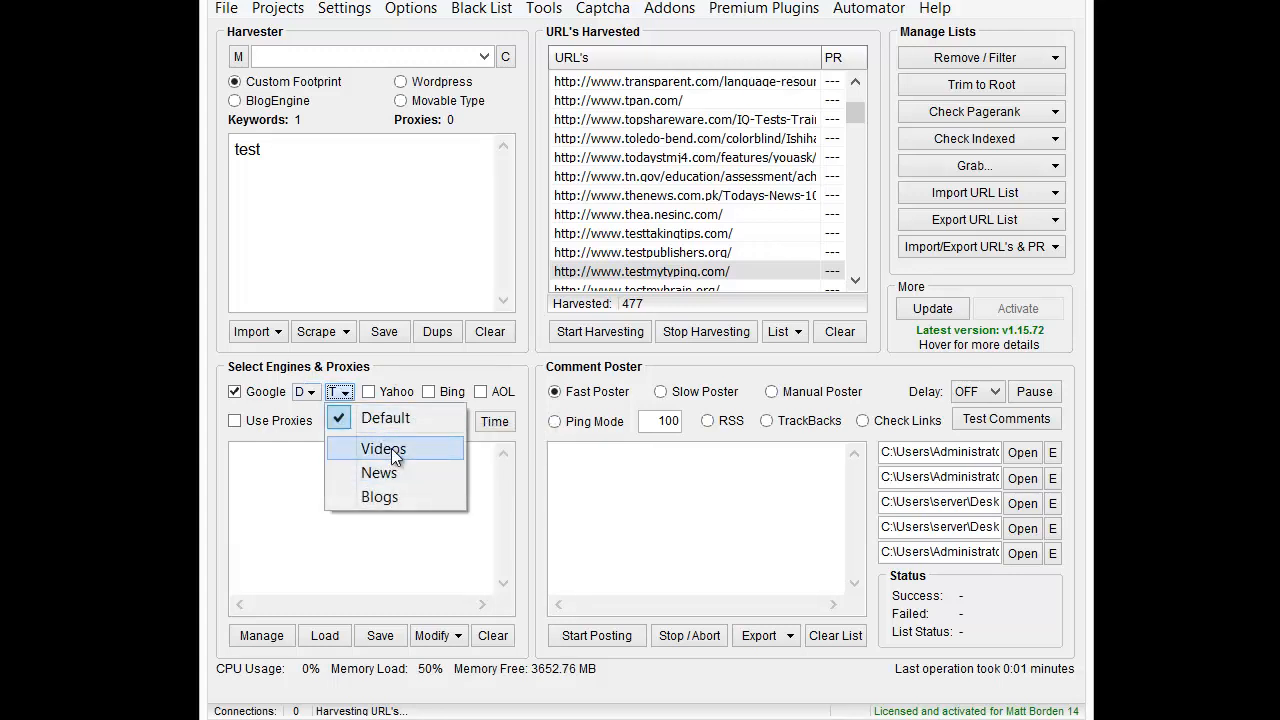
click(305, 392)
click(409, 357)
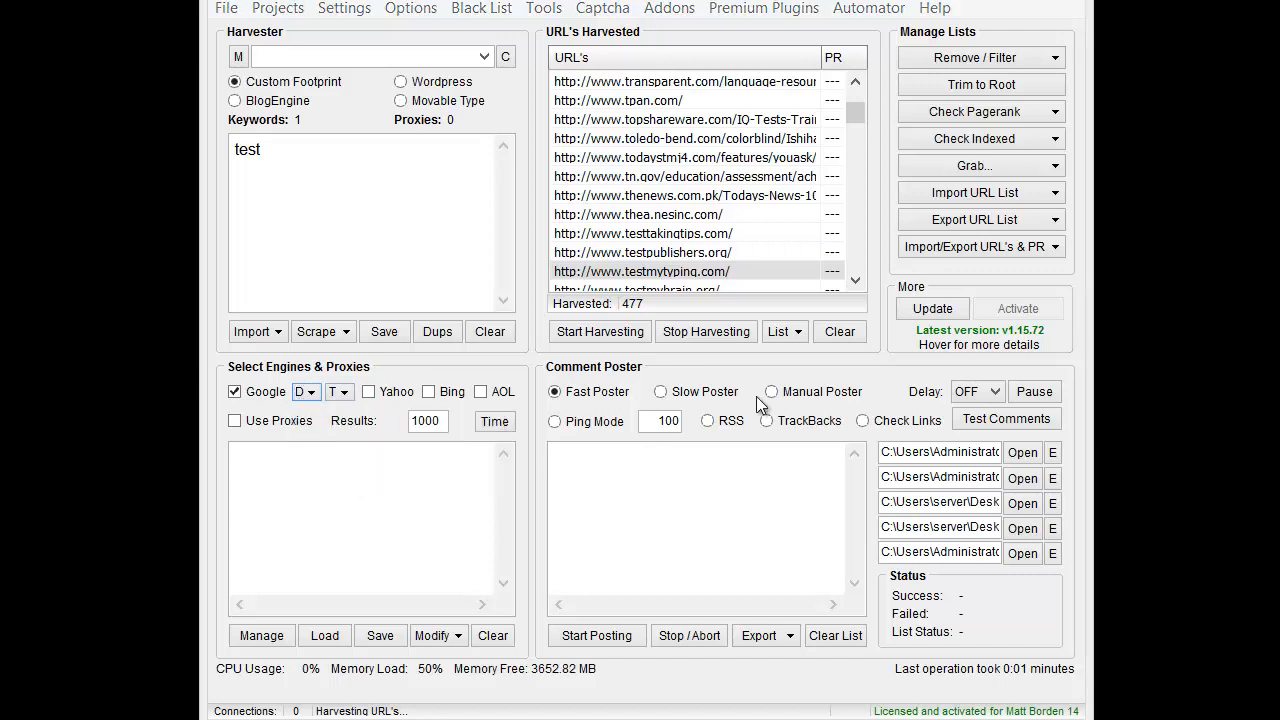
Open the ScrapeBox Backlink Checker addon, view its URL and account lists, and exit it.
click(682, 12)
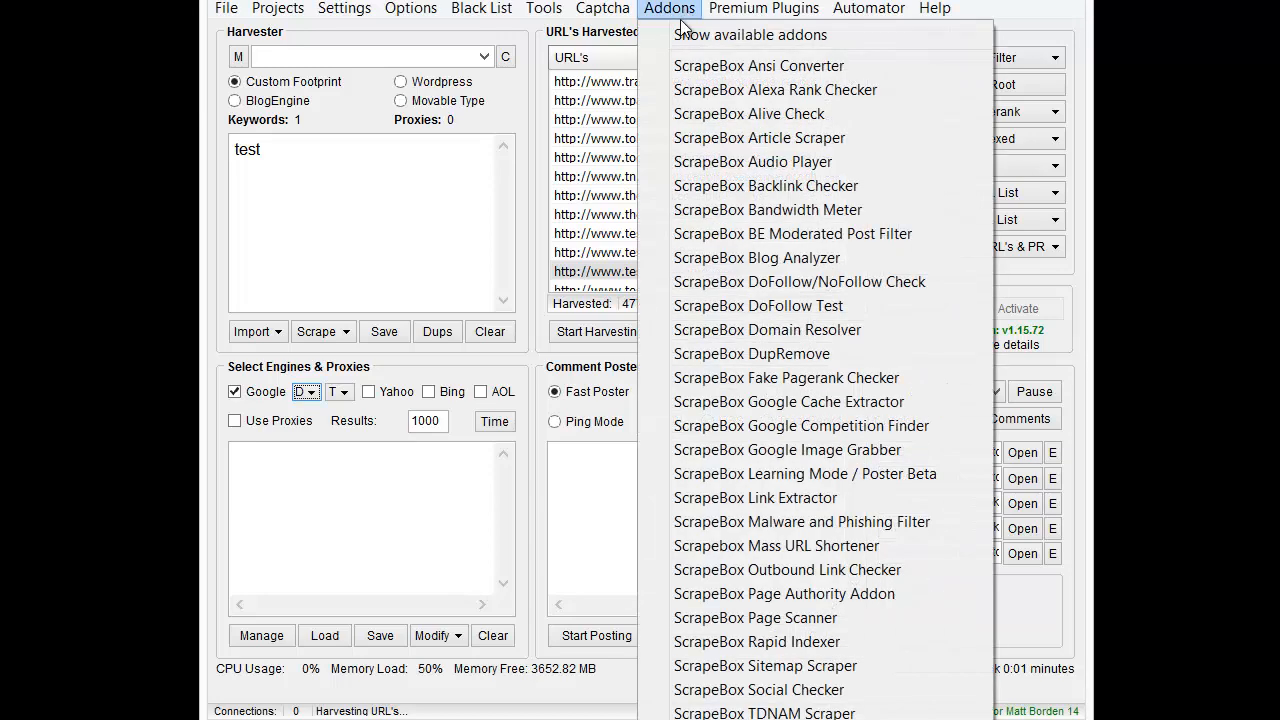
click(770, 188)
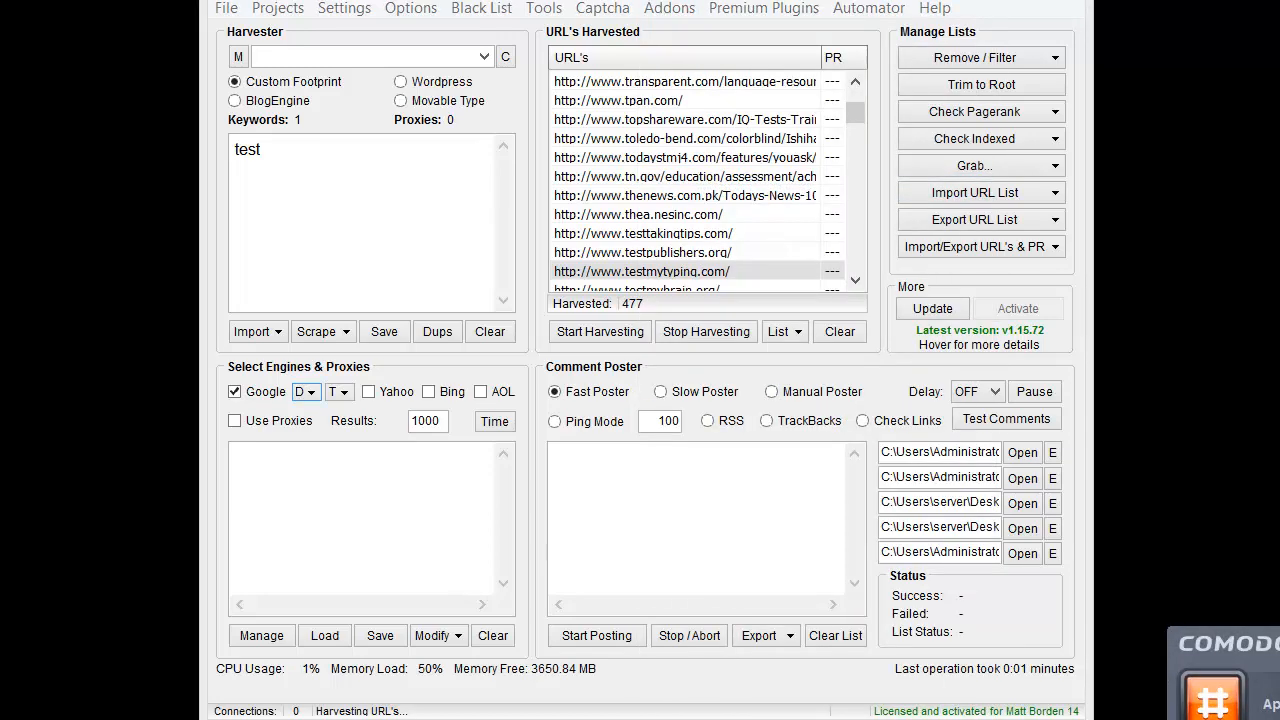
click(925, 604)
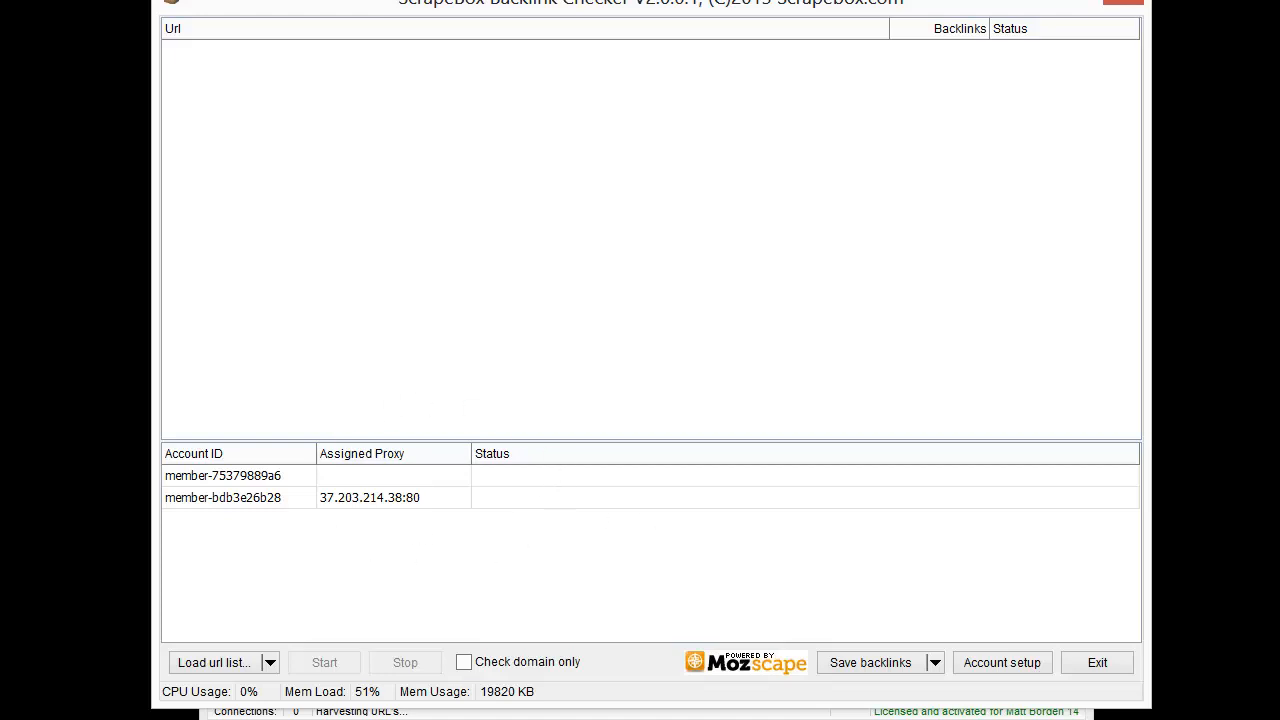
click(1115, 666)
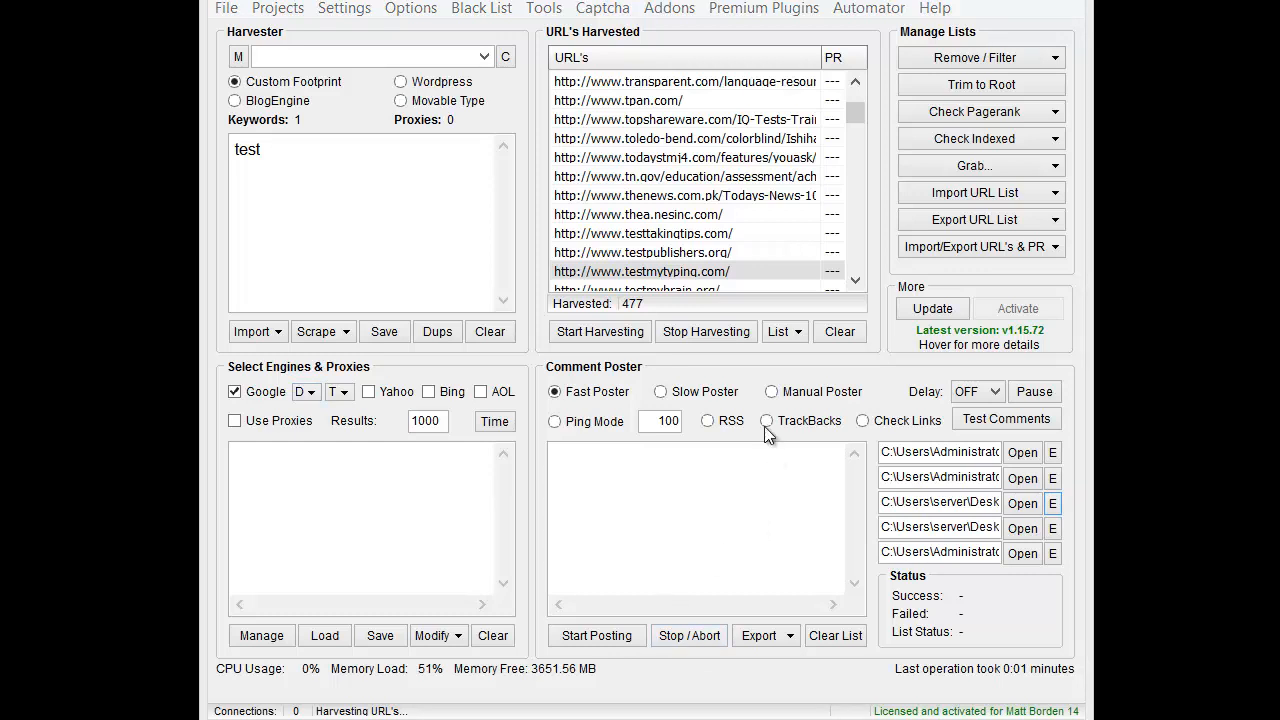
Open the comment poster's names list for editing, highlight a block of entries, and close it without changes.
click(1053, 453)
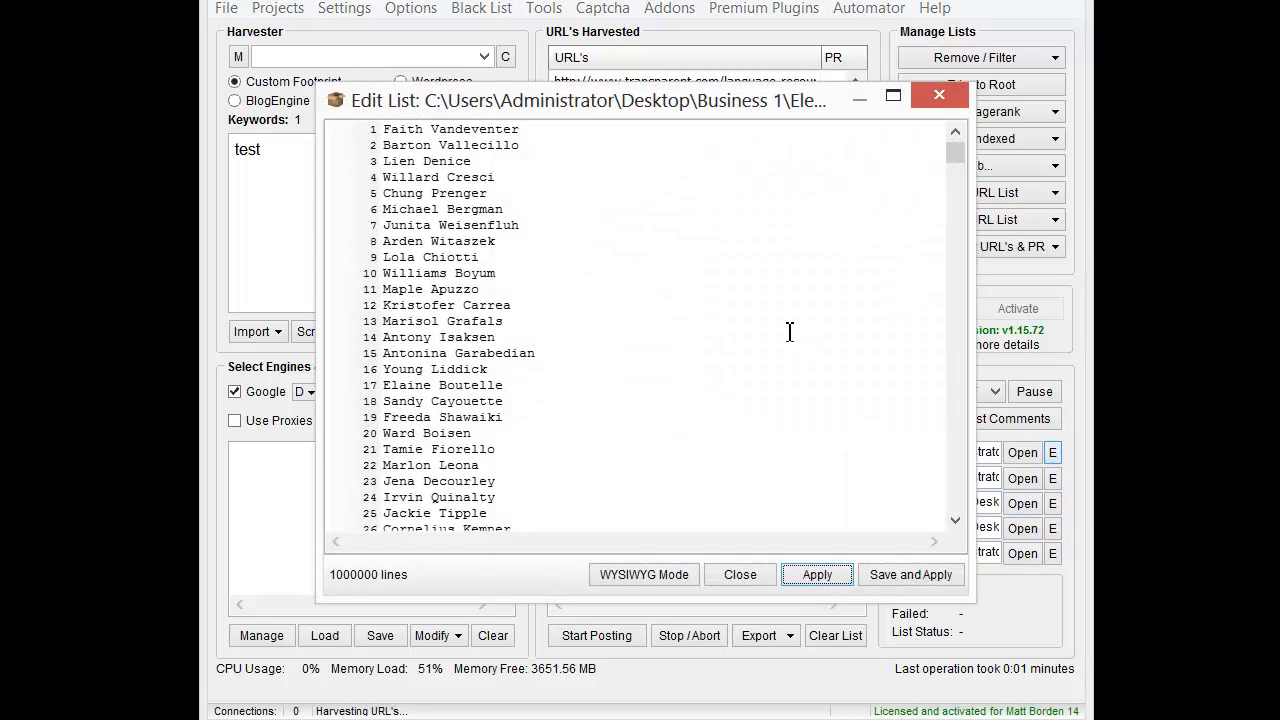
drag(764, 410, 280, 166)
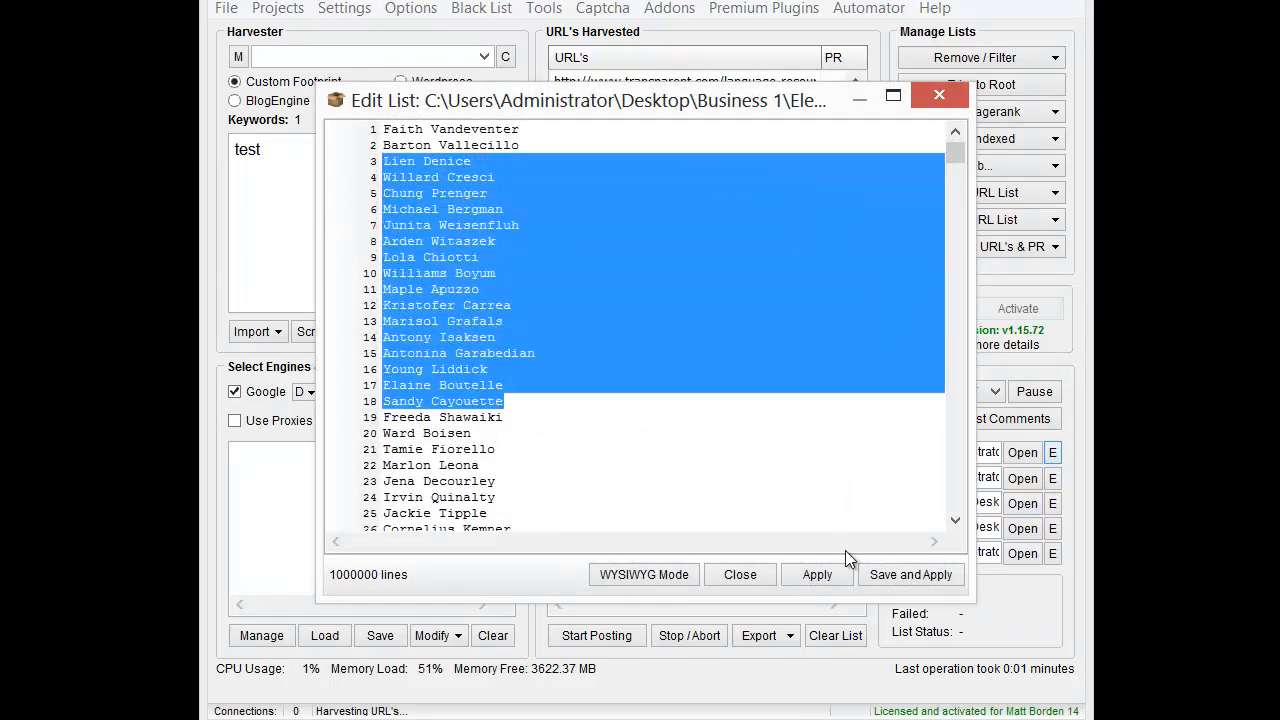
click(741, 576)
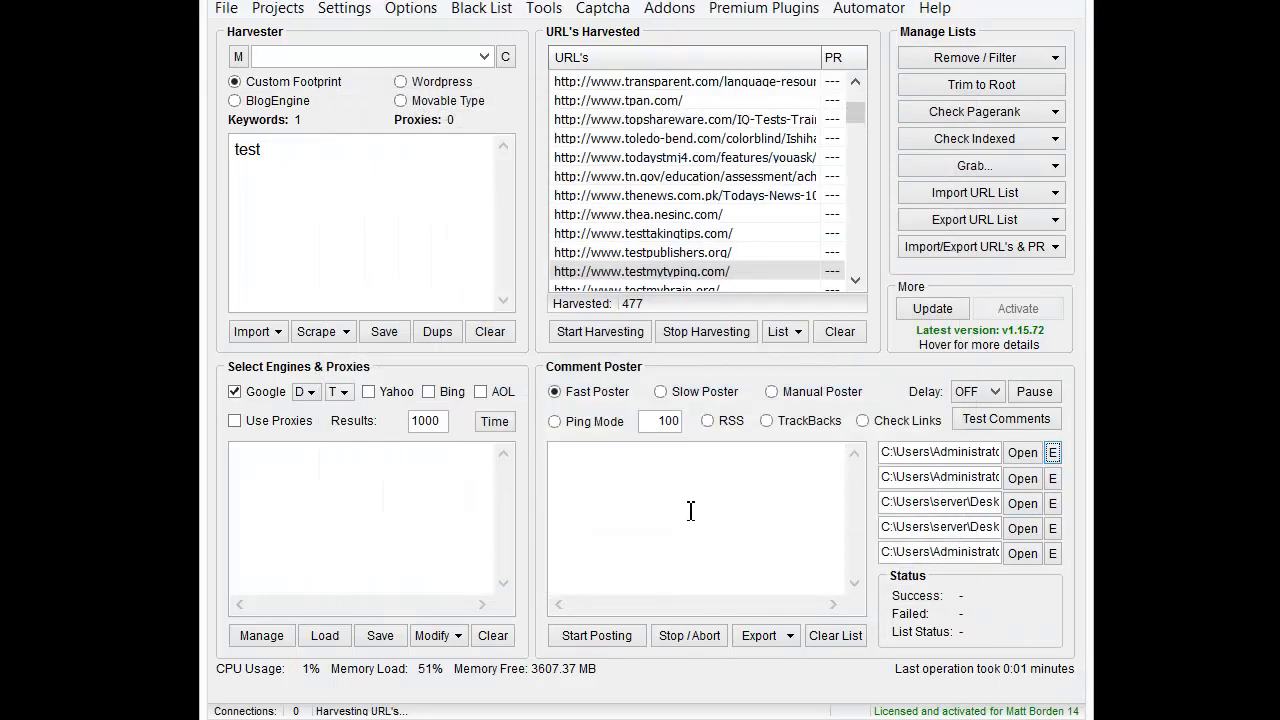
click(1052, 503)
click(895, 140)
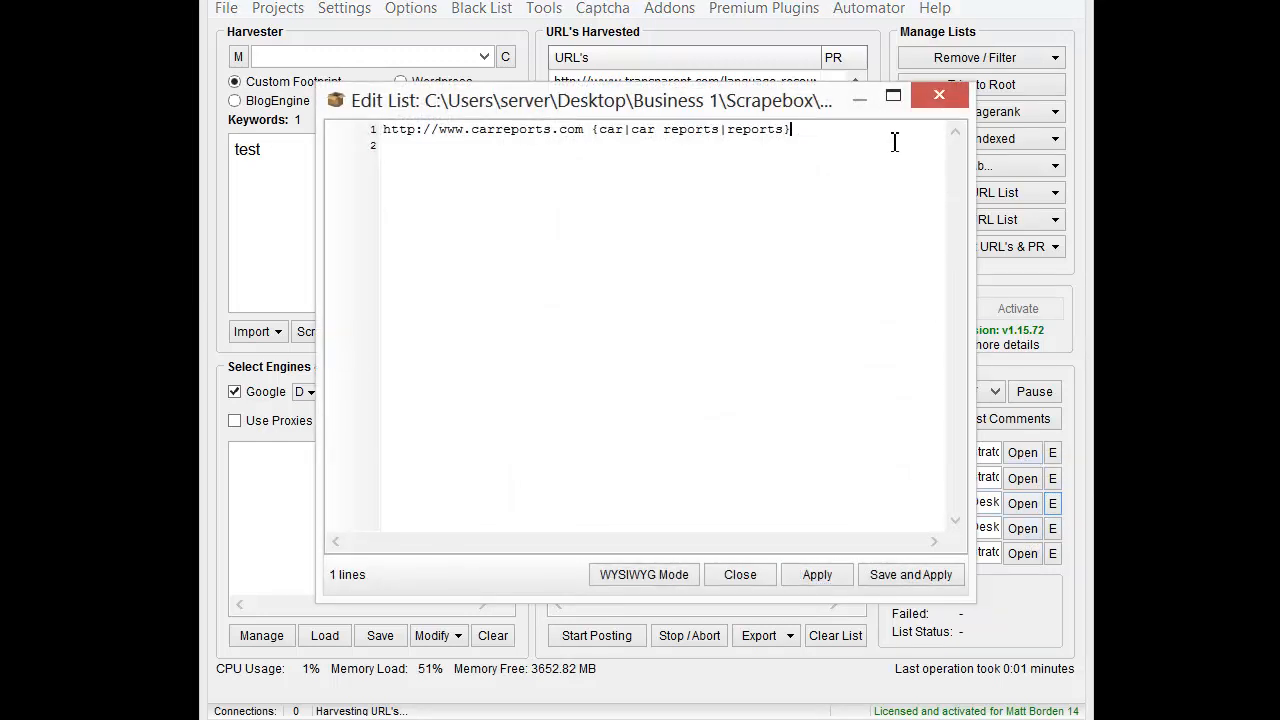
key(Return)
text(http://www.bluewidges)
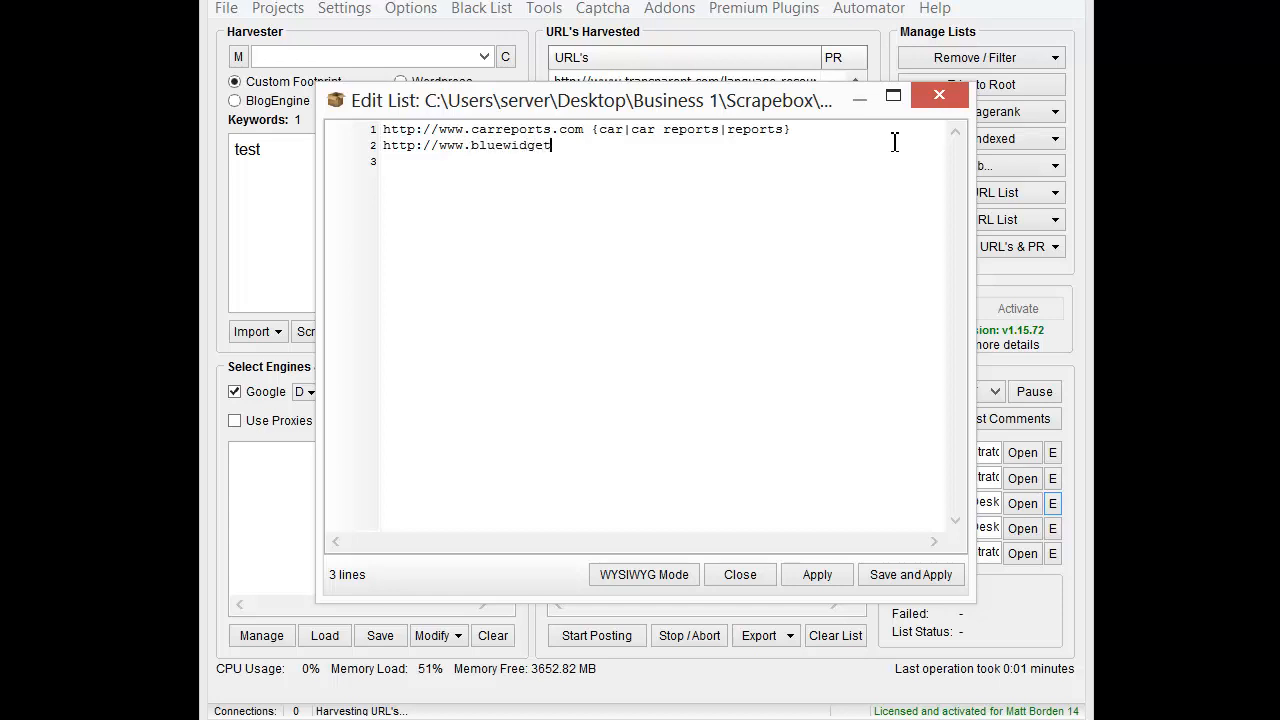
text(s.com {blue|widgets})
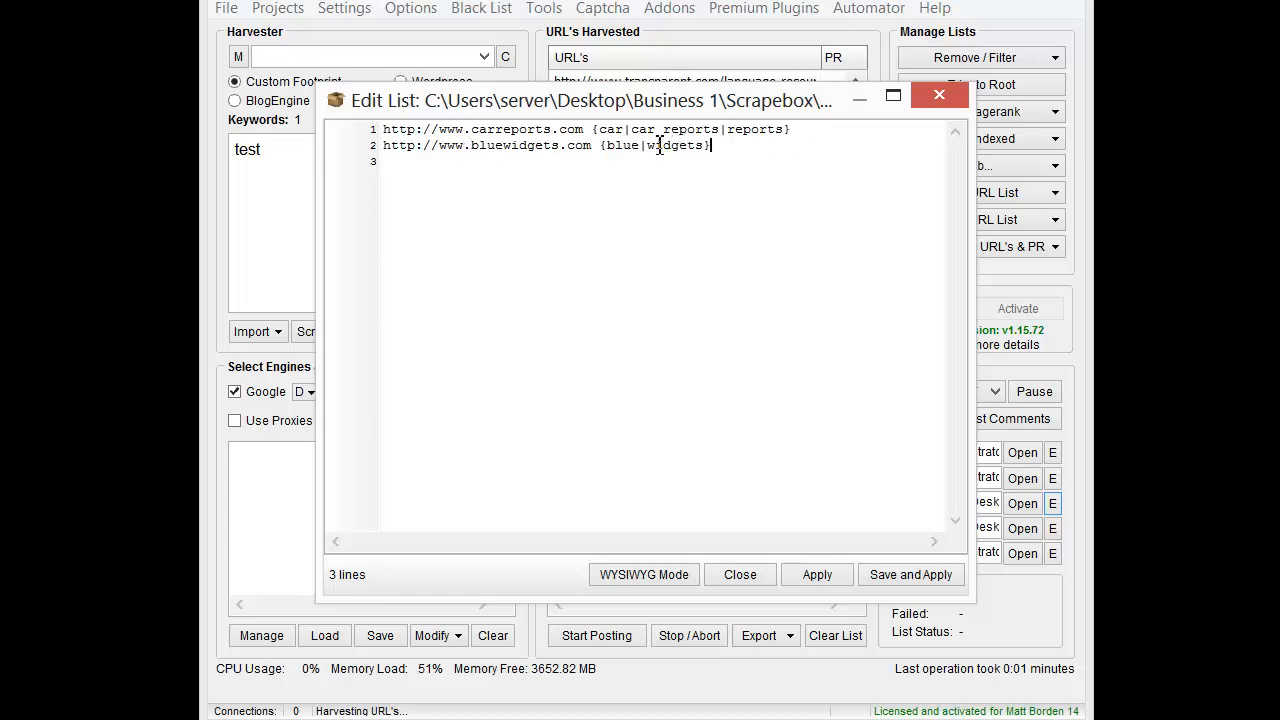
click(596, 145)
click(742, 576)
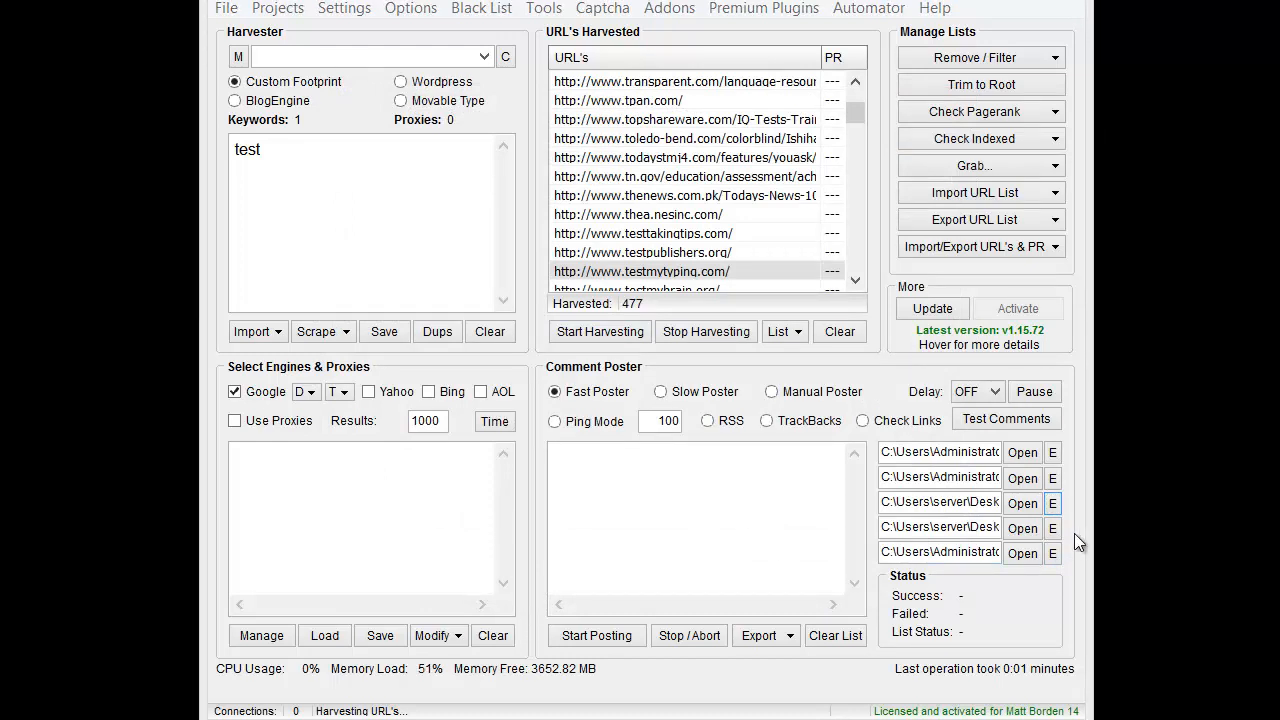
View the comment poster's email list, and read the scrapeboxfaq.com page on using spin text in emails for posting in the browser.
click(1053, 479)
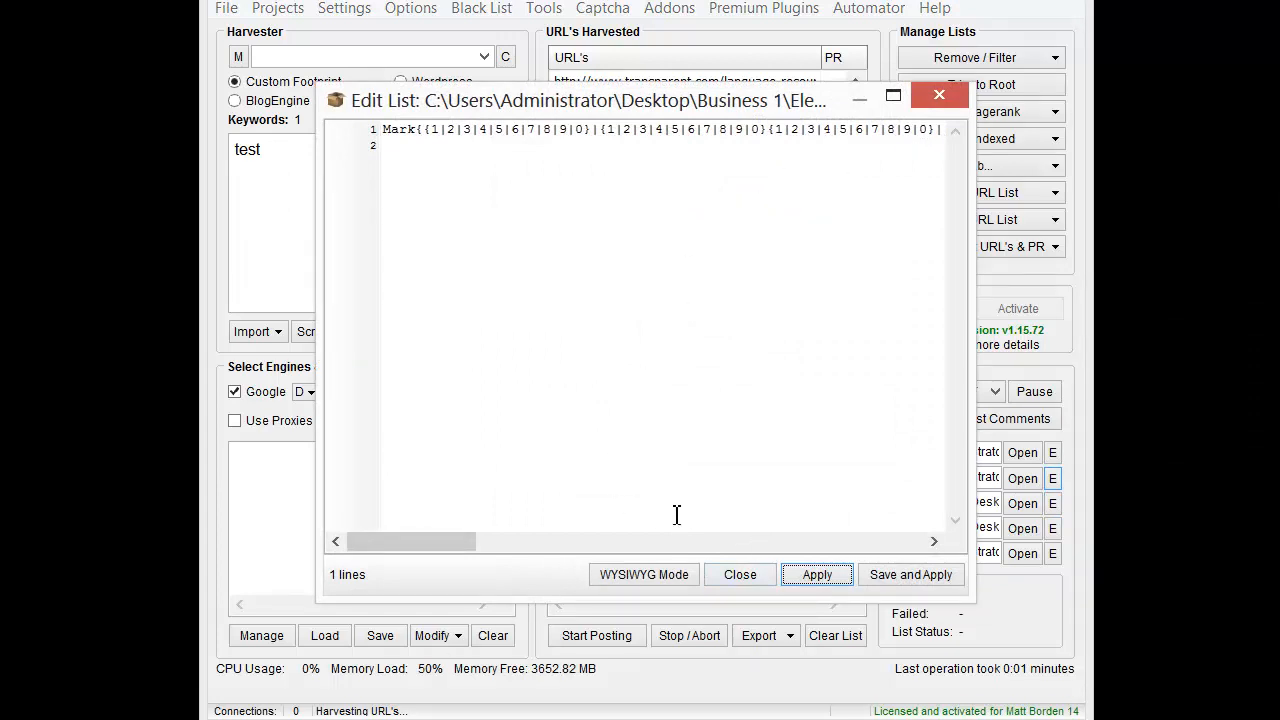
click(740, 576)
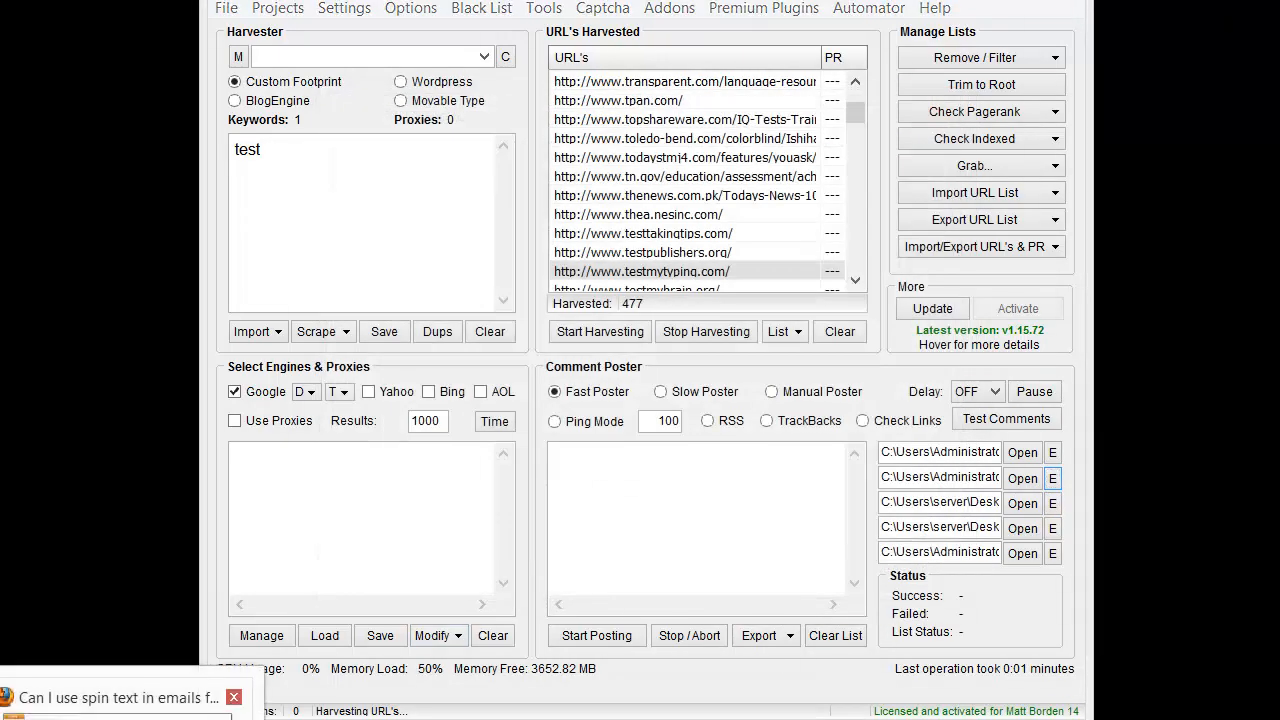
click(130, 698)
scroll(527, 584, down, 4)
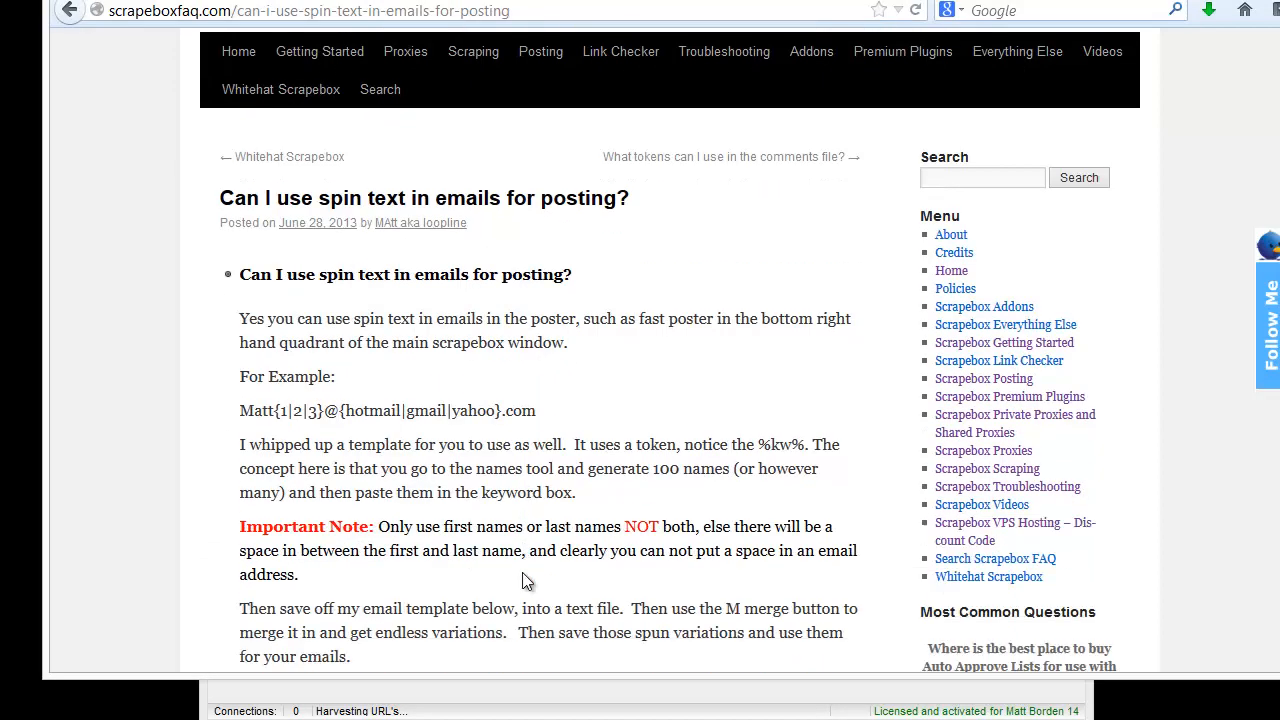
scroll(604, 570, down, 2)
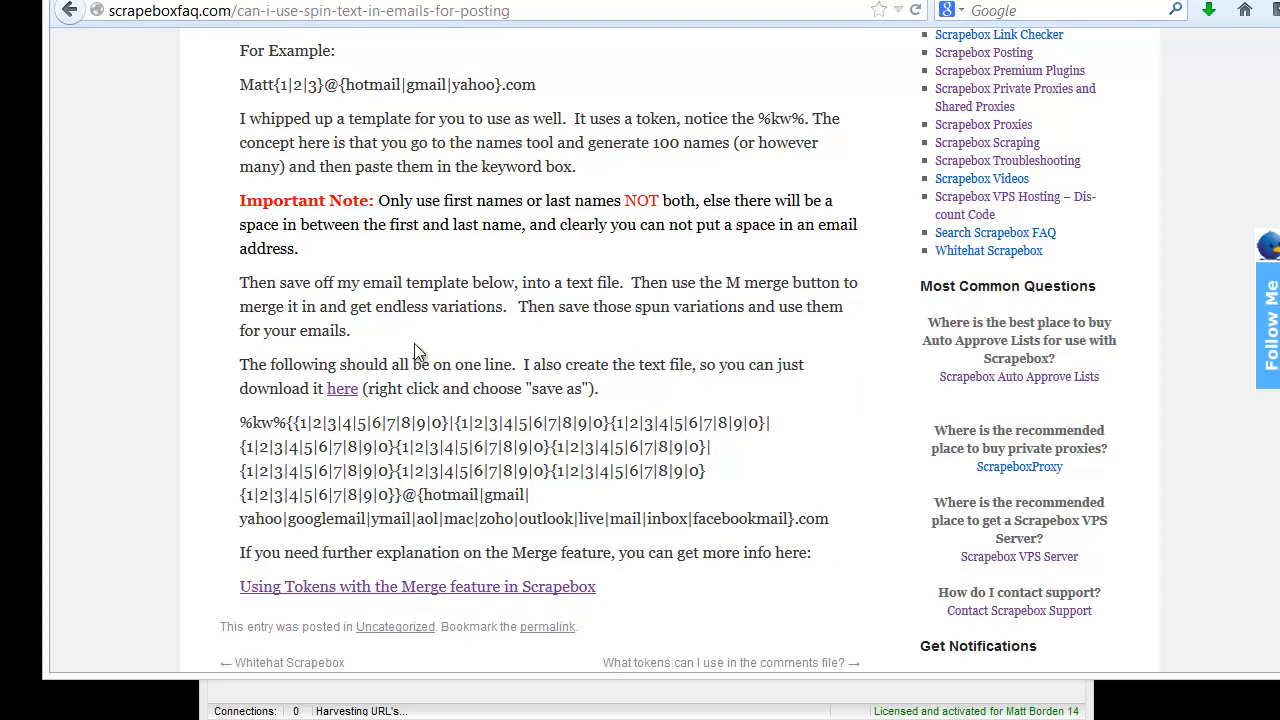
drag(239, 84, 562, 88)
click(541, 114)
drag(289, 422, 255, 424)
click(465, 167)
scroll(352, 127, up, 5)
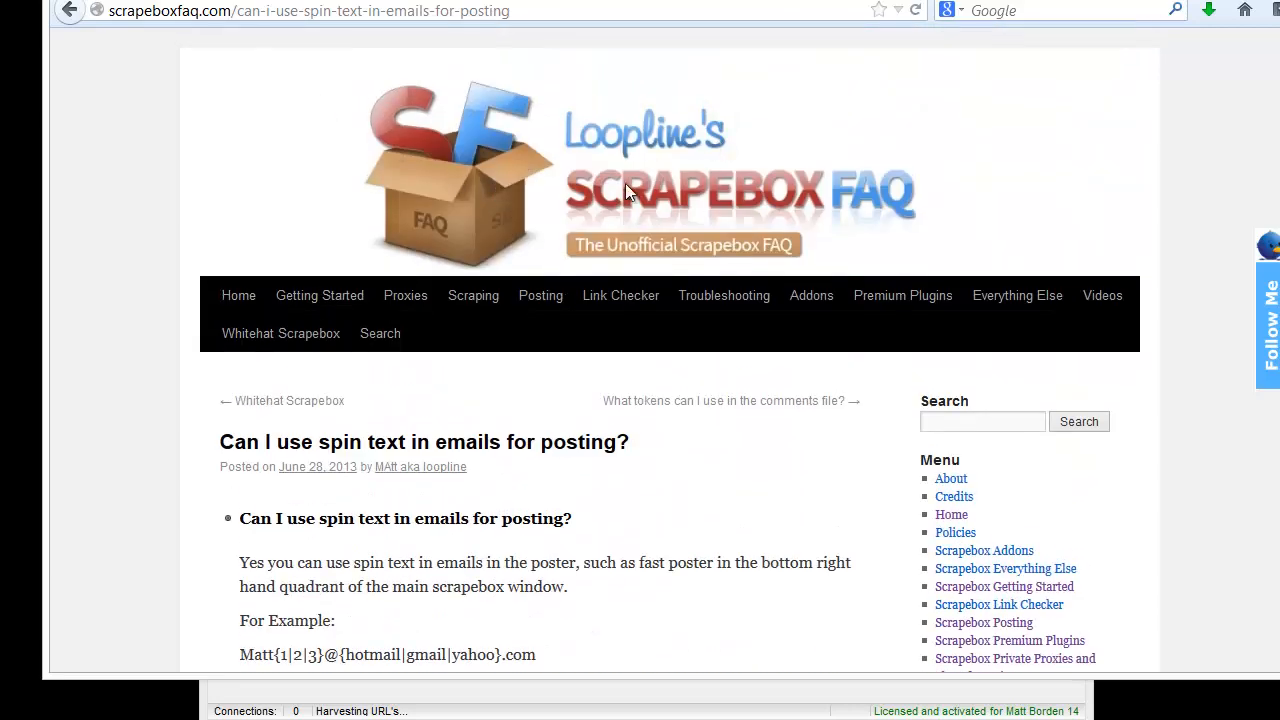
scroll(287, 270, down, 6)
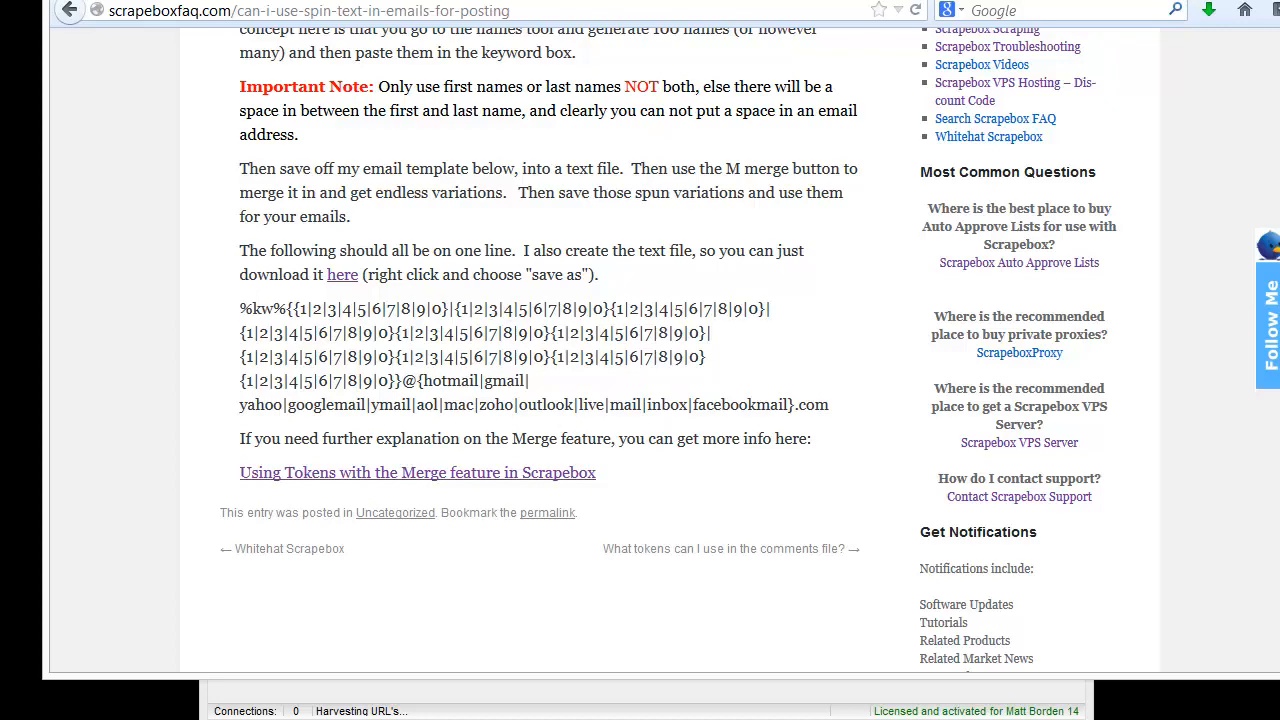
Switch back to ScrapeBox, review the comment poster's spun email template through to its mail domains, and apply the list.
key(alt+Tab)
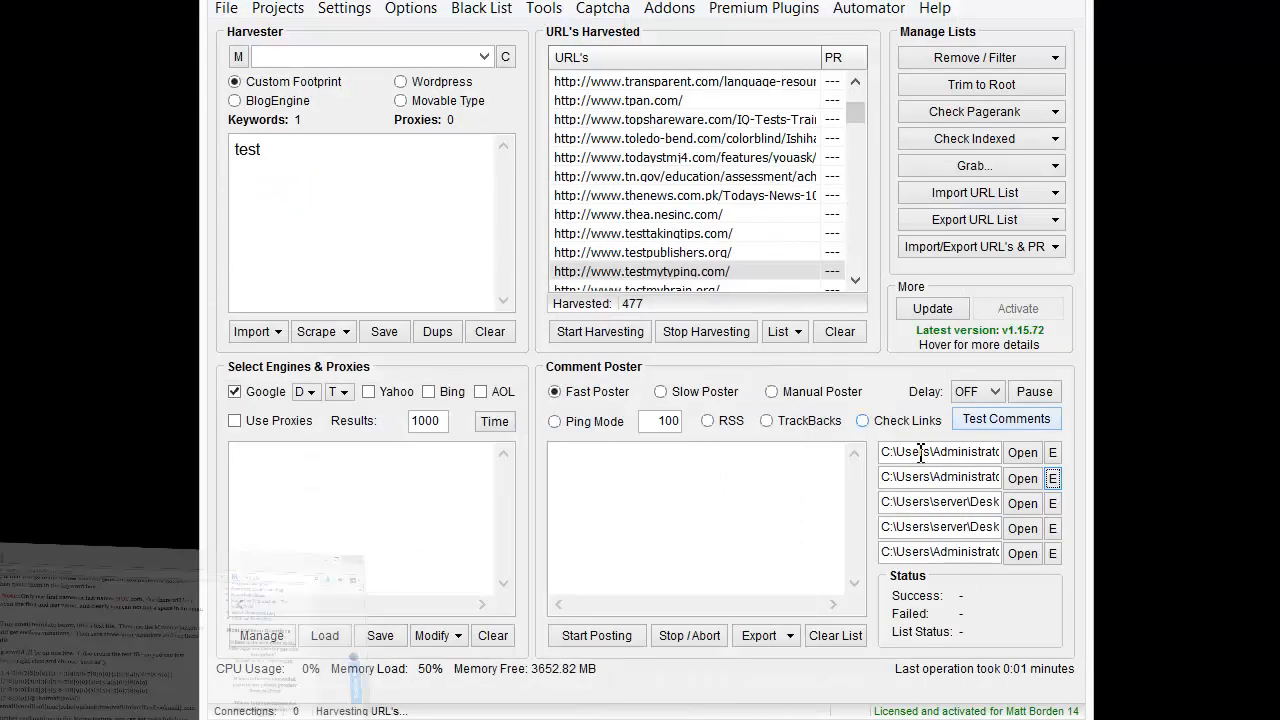
click(1052, 478)
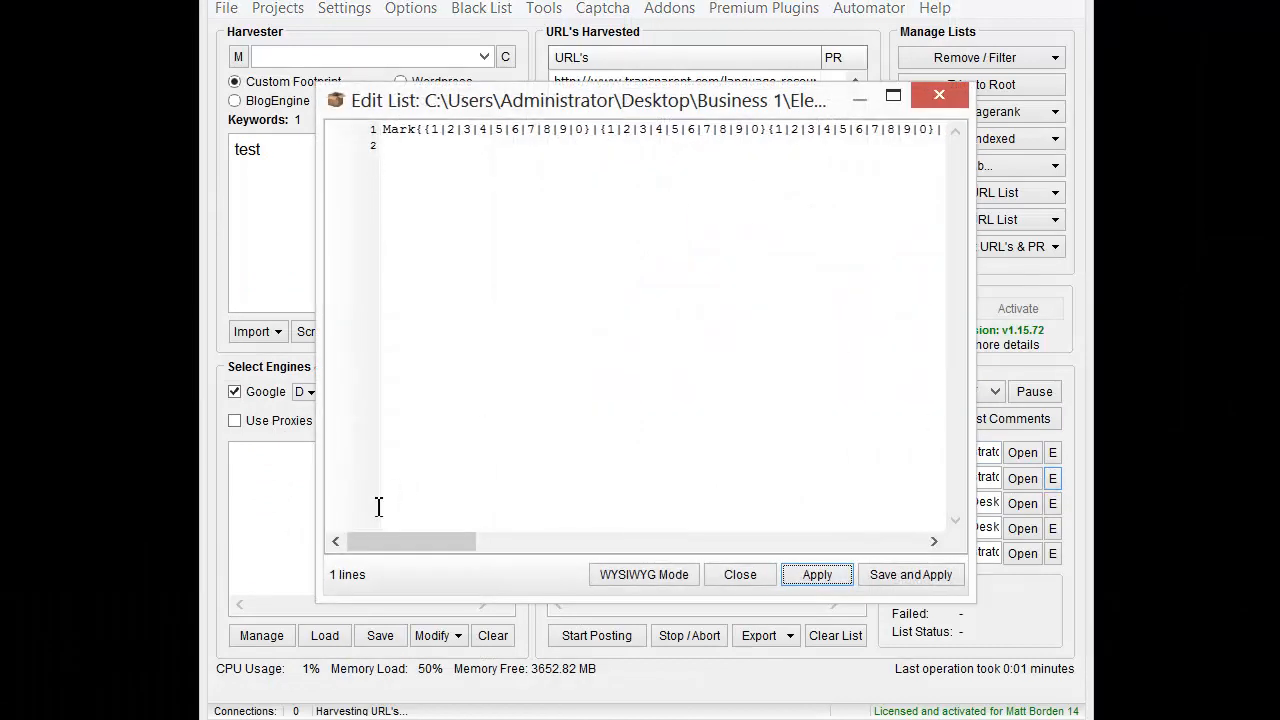
drag(424, 540, 404, 495)
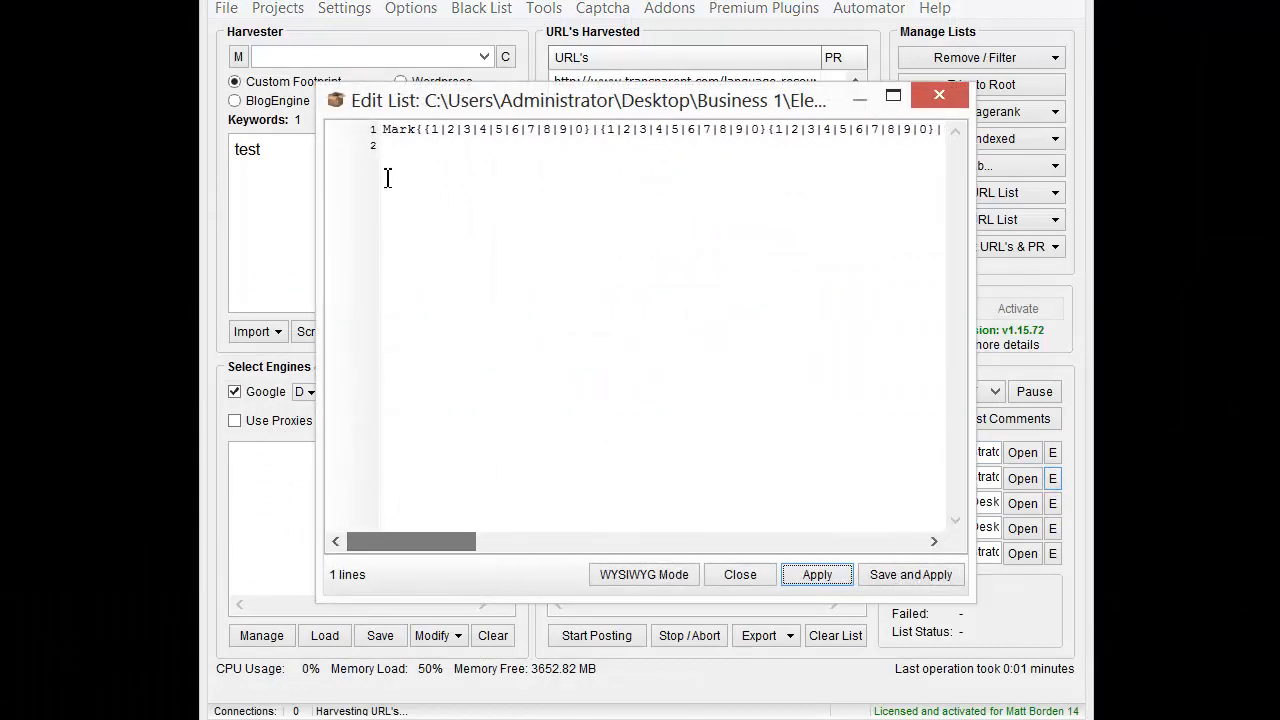
drag(420, 131, 398, 131)
drag(440, 542, 955, 535)
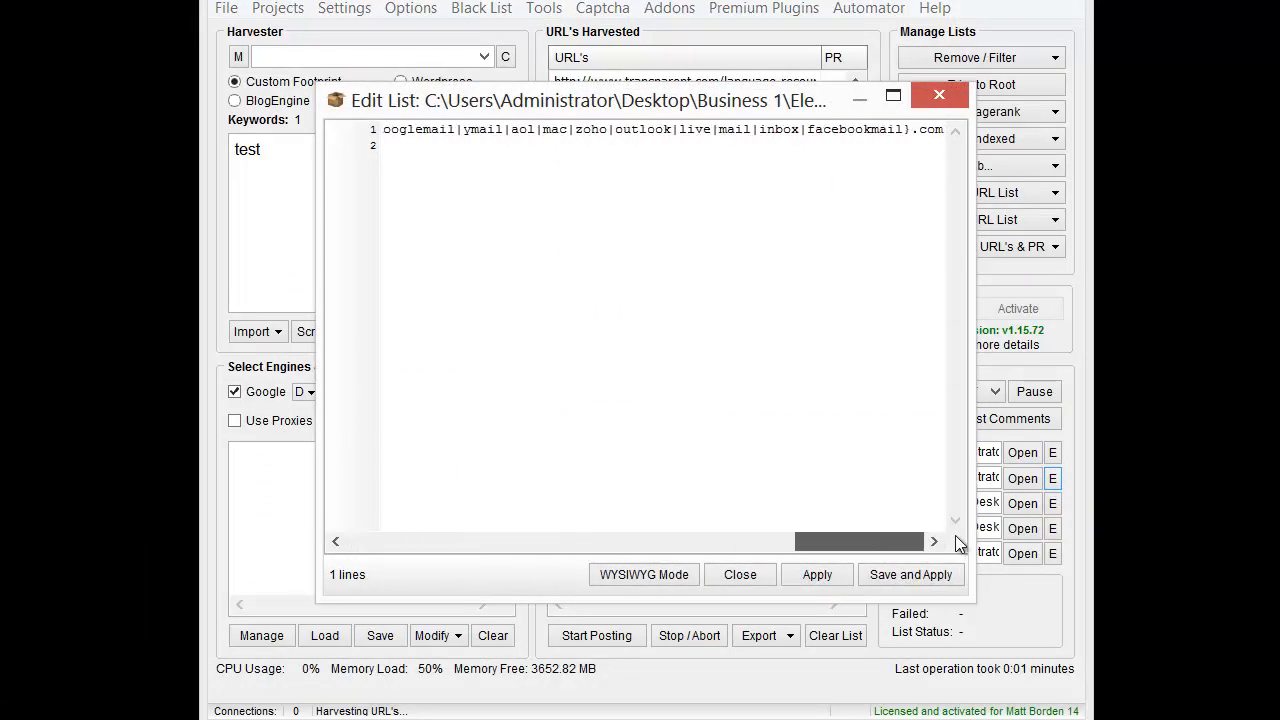
click(820, 571)
Test the comment poster's comments, spinning repeatedly to examine the generated names, emails, websites and comment texts.
click(985, 424)
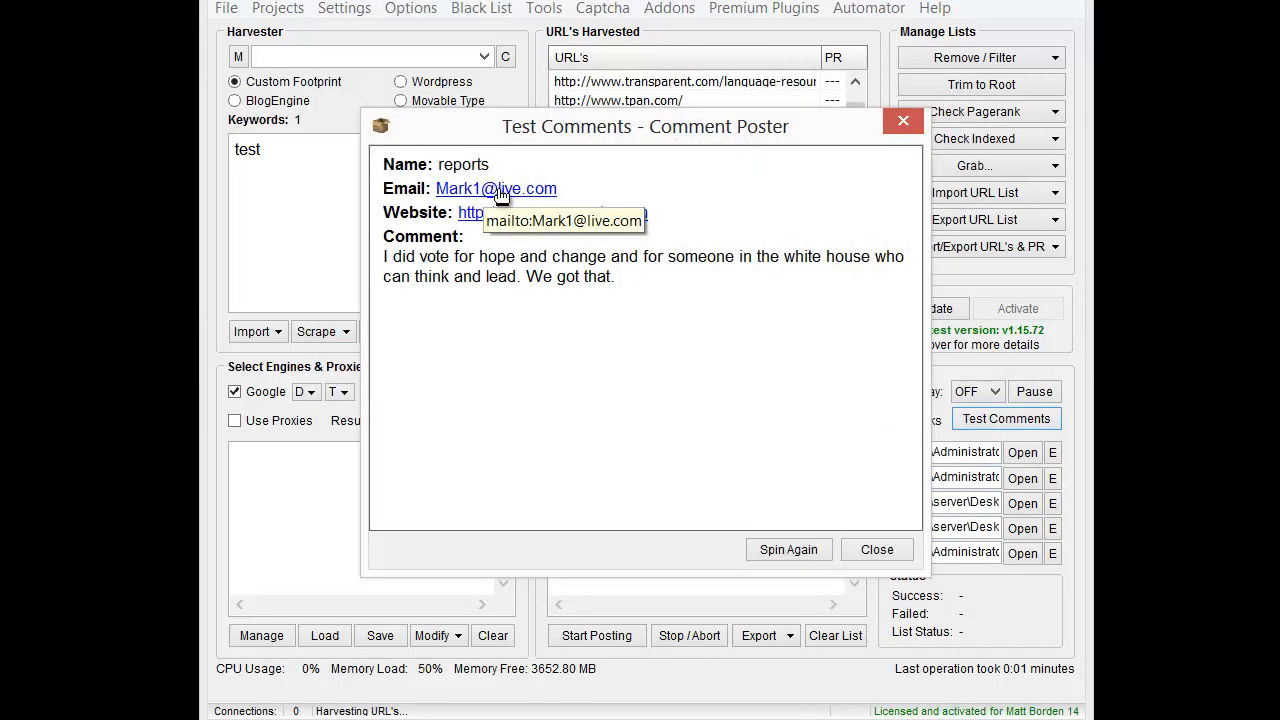
click(788, 551)
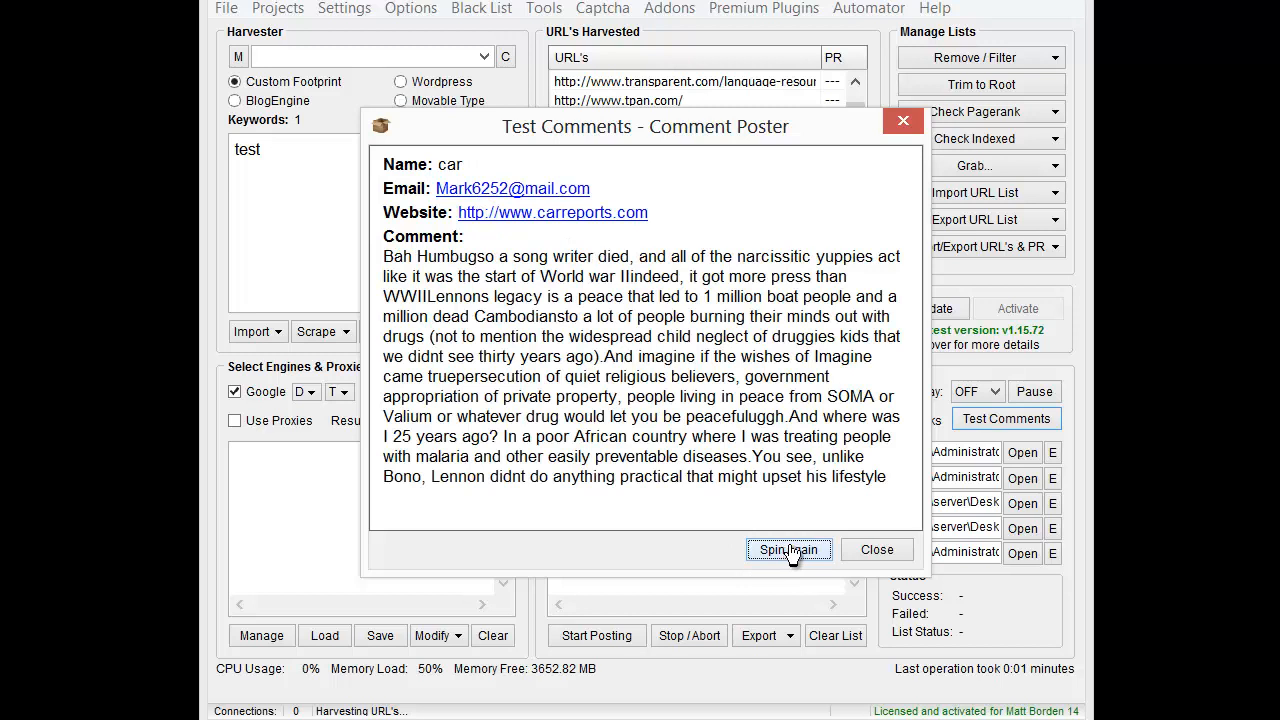
click(789, 551)
click(790, 552)
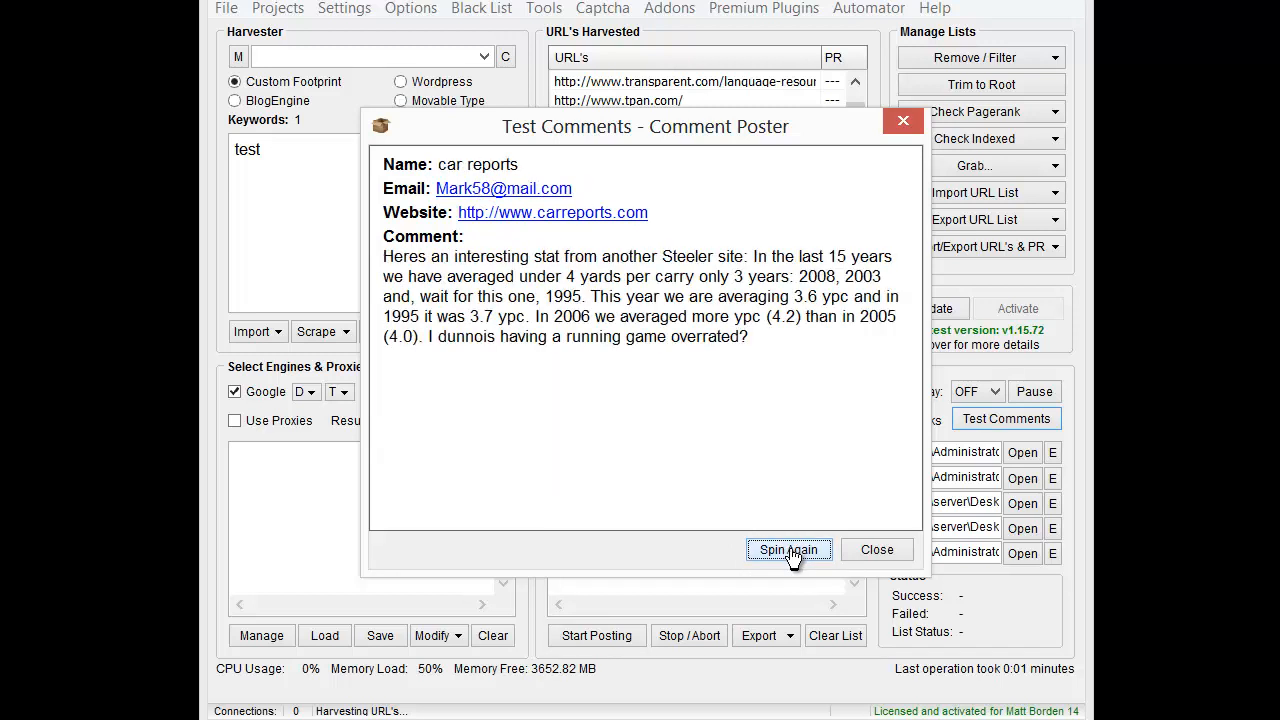
click(790, 551)
click(790, 551)
click(790, 551)
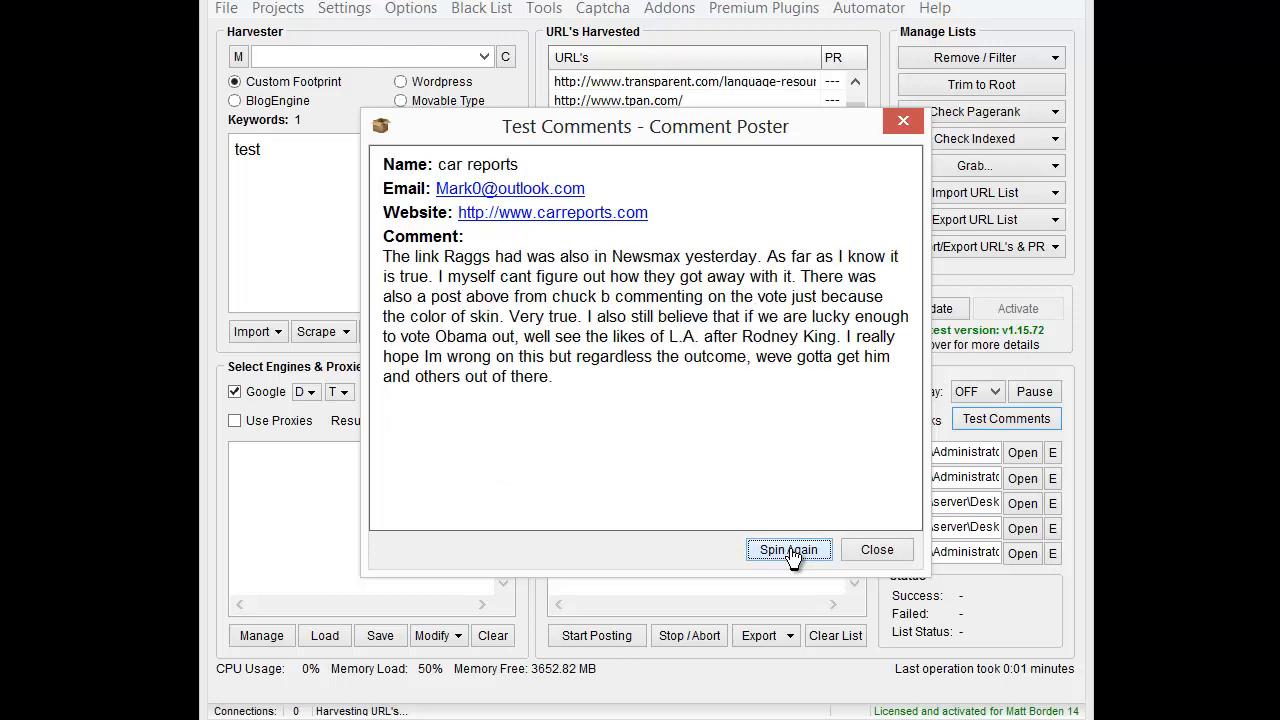
click(790, 551)
click(790, 551)
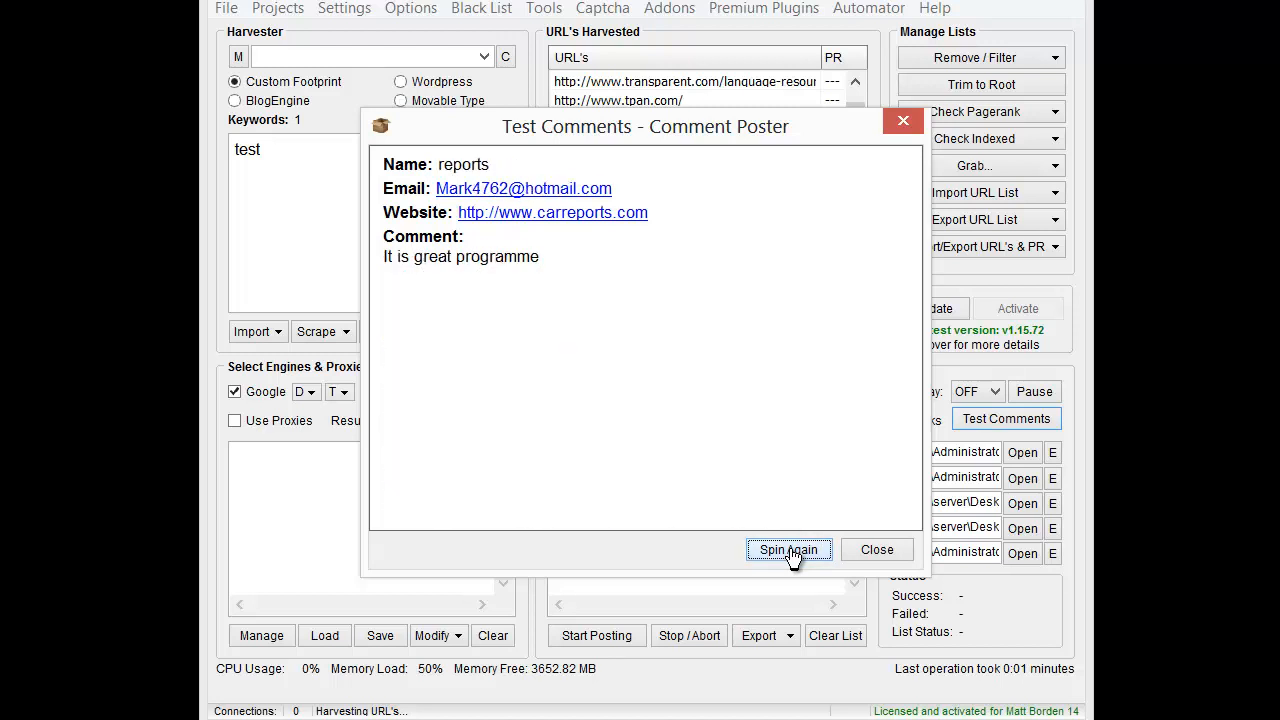
click(790, 551)
click(790, 551)
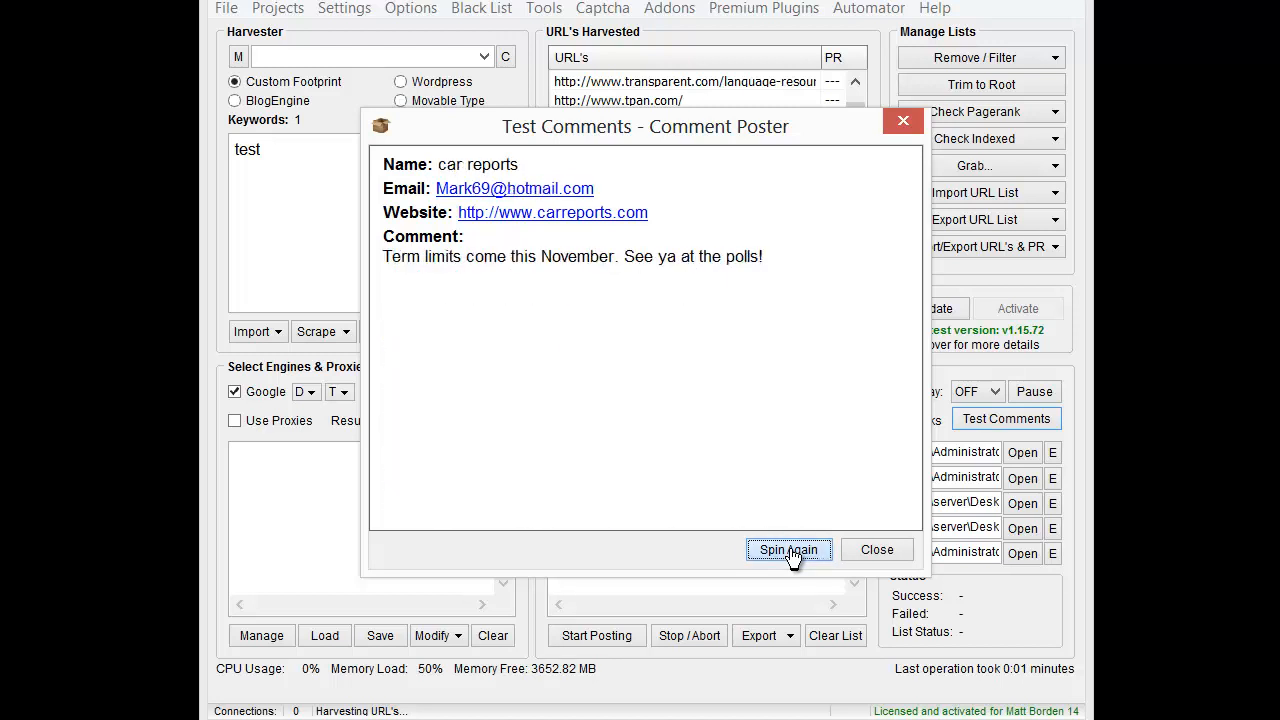
click(790, 551)
click(790, 551)
click(790, 551)
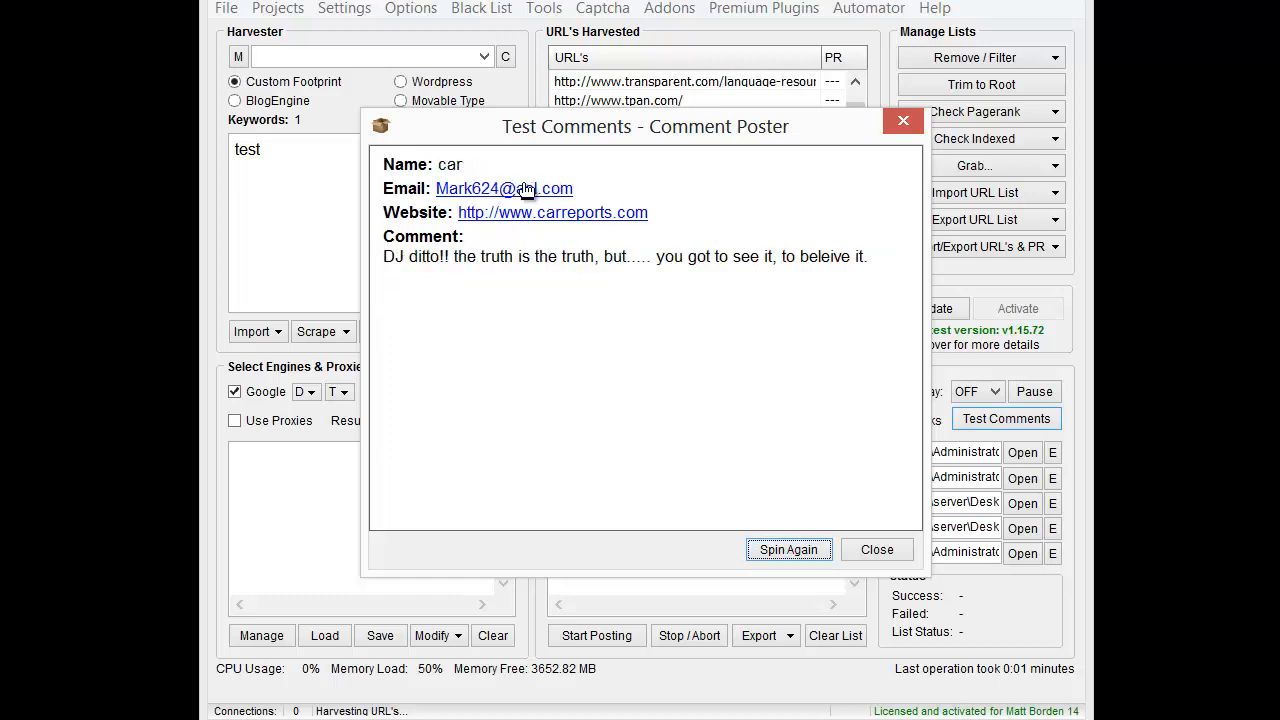
click(792, 551)
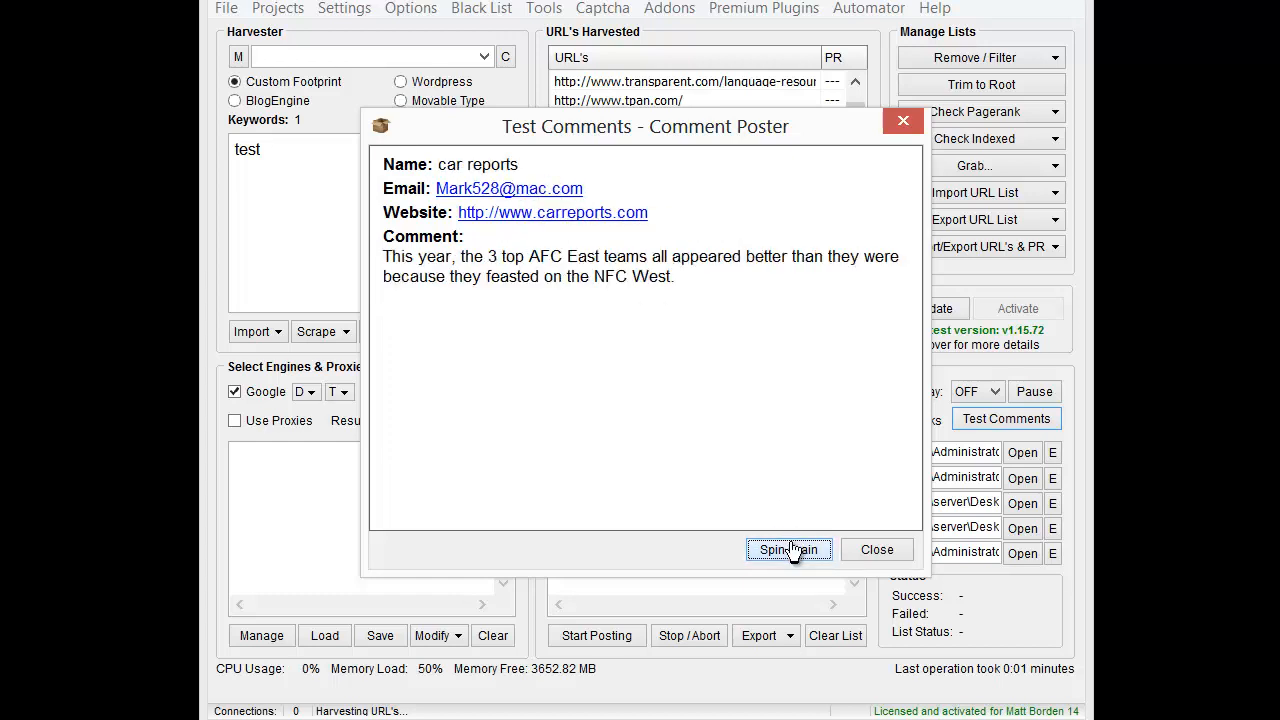
click(792, 551)
click(792, 551)
click(792, 551)
click(792, 551)
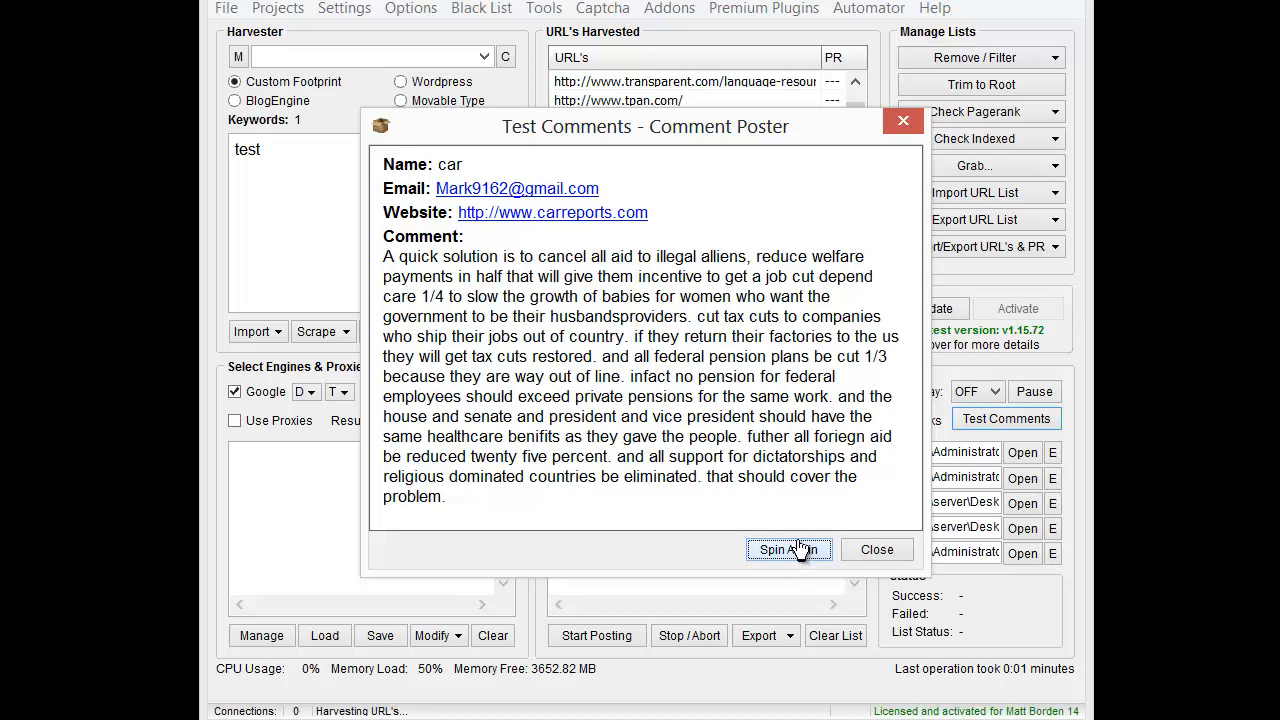
Spin the test comments several more times to compare further name, email, website and comment combinations, and close the test window.
click(792, 551)
click(792, 551)
click(794, 552)
click(795, 552)
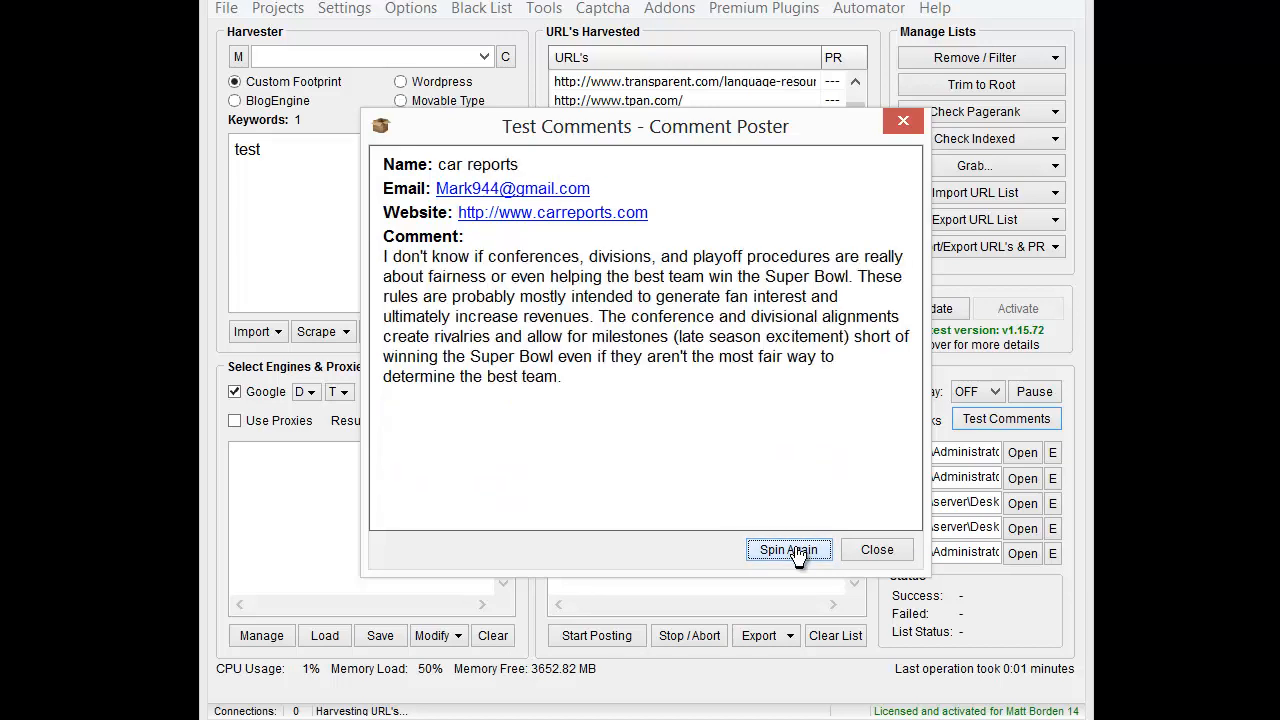
click(795, 552)
click(795, 552)
click(795, 552)
click(795, 552)
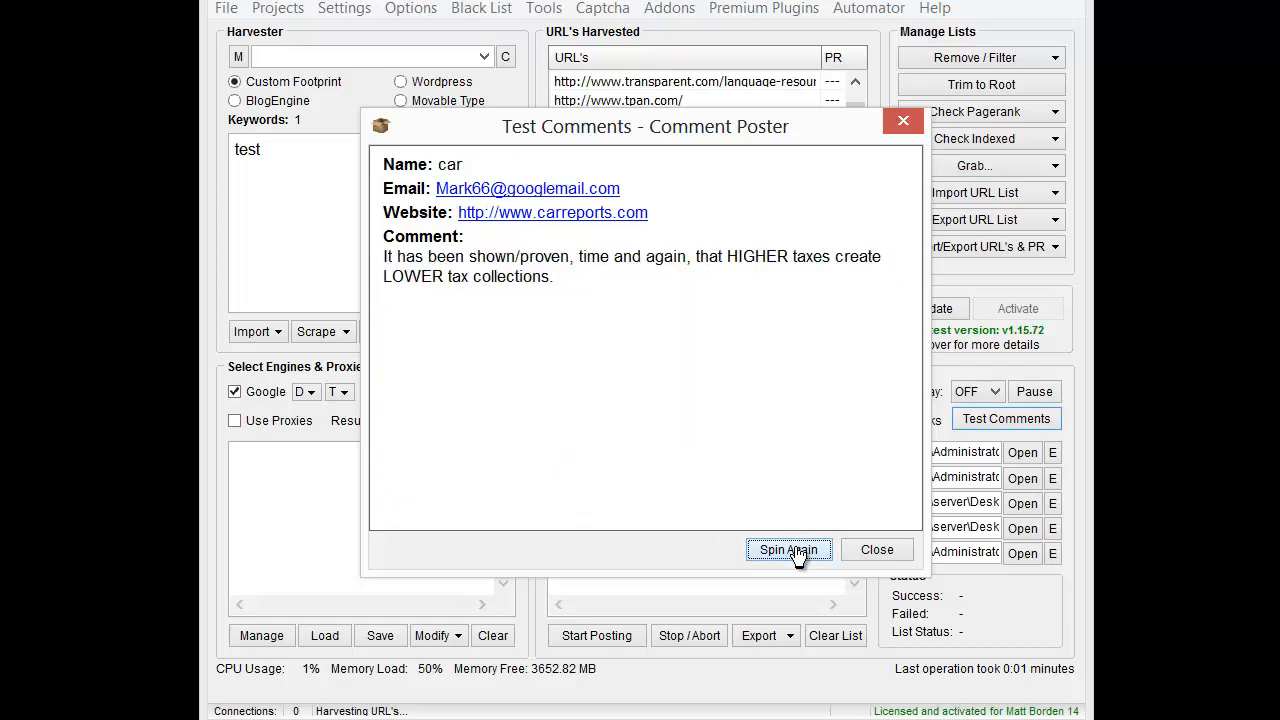
click(795, 552)
click(876, 550)
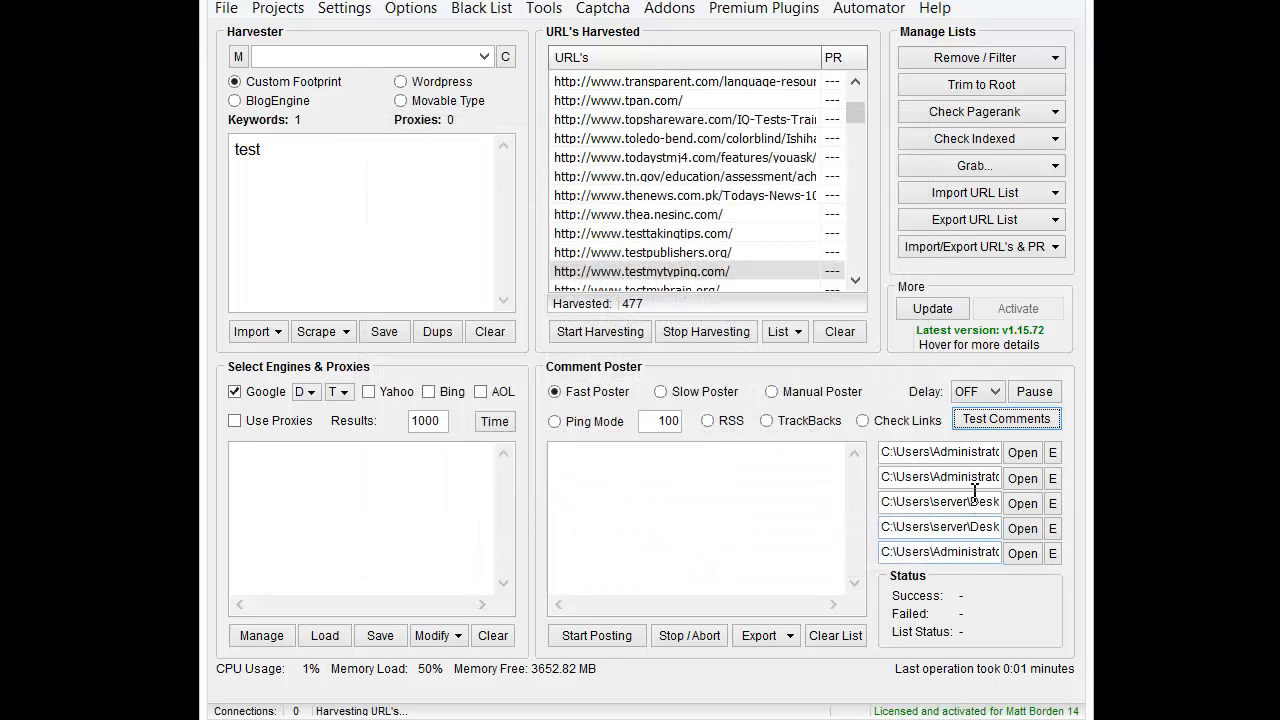
Reopen the comment poster's email list, examine the spun template through to its mail domains, and close the editor.
click(1052, 478)
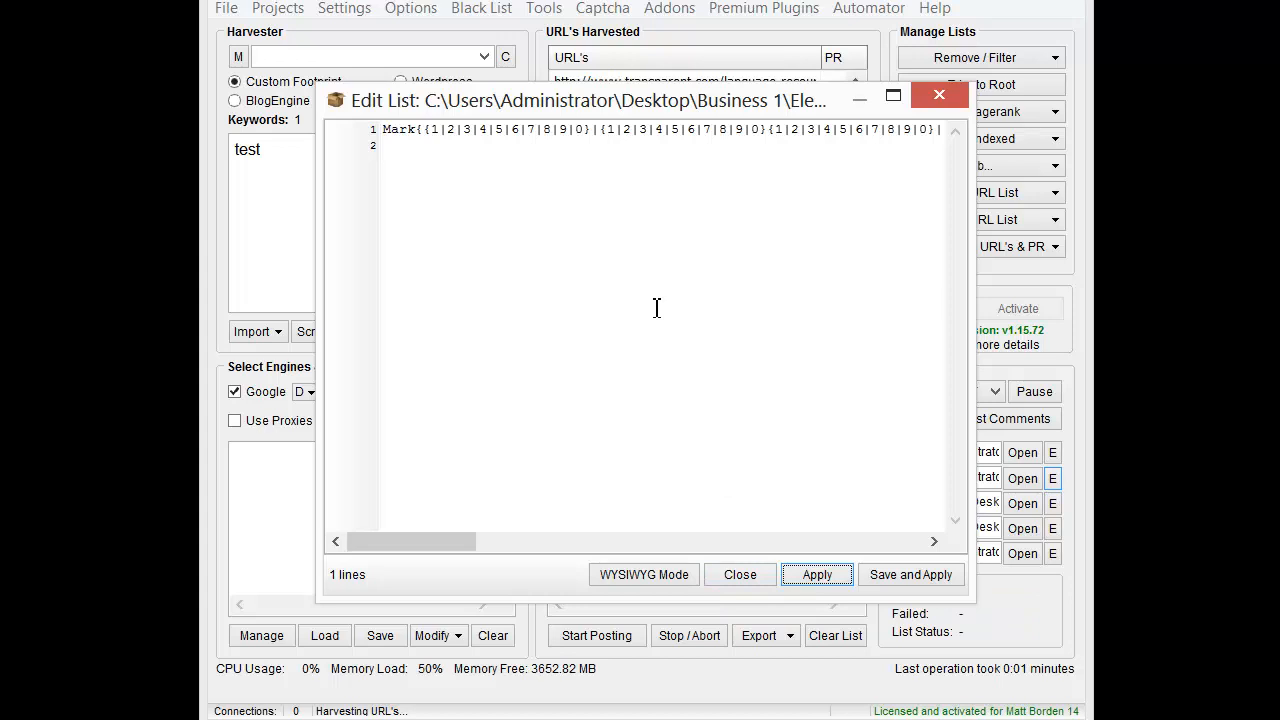
drag(395, 541, 863, 540)
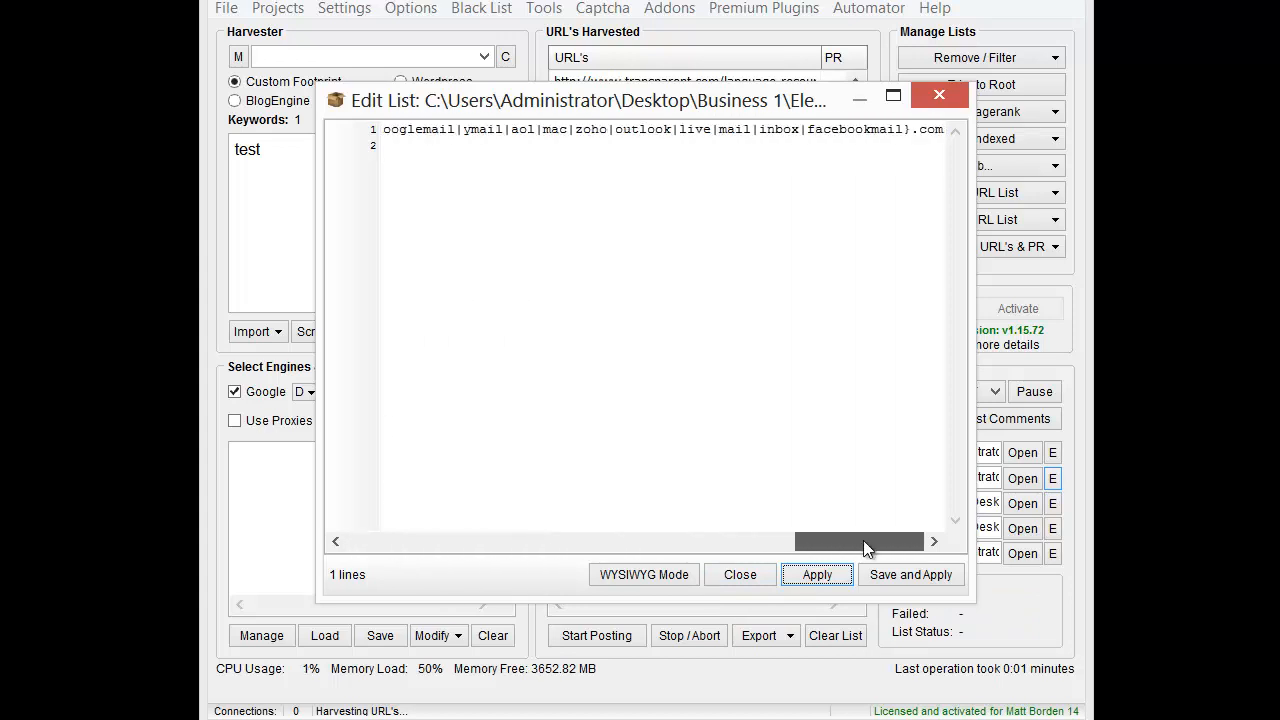
click(745, 577)
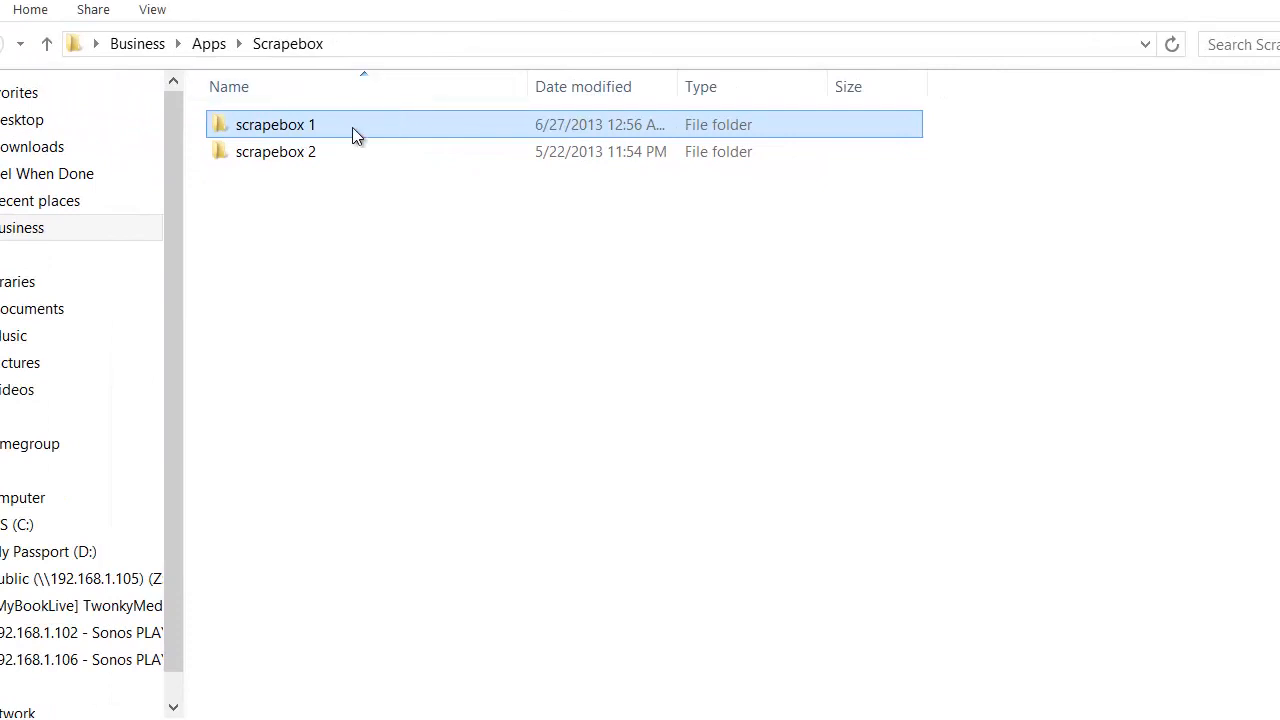
In File Explorer, duplicate the scrapebox 2 folder inside the Scrapebox folder and rename the copy to scrapebox 3.
drag(310, 150, 306, 216)
click(380, 228)
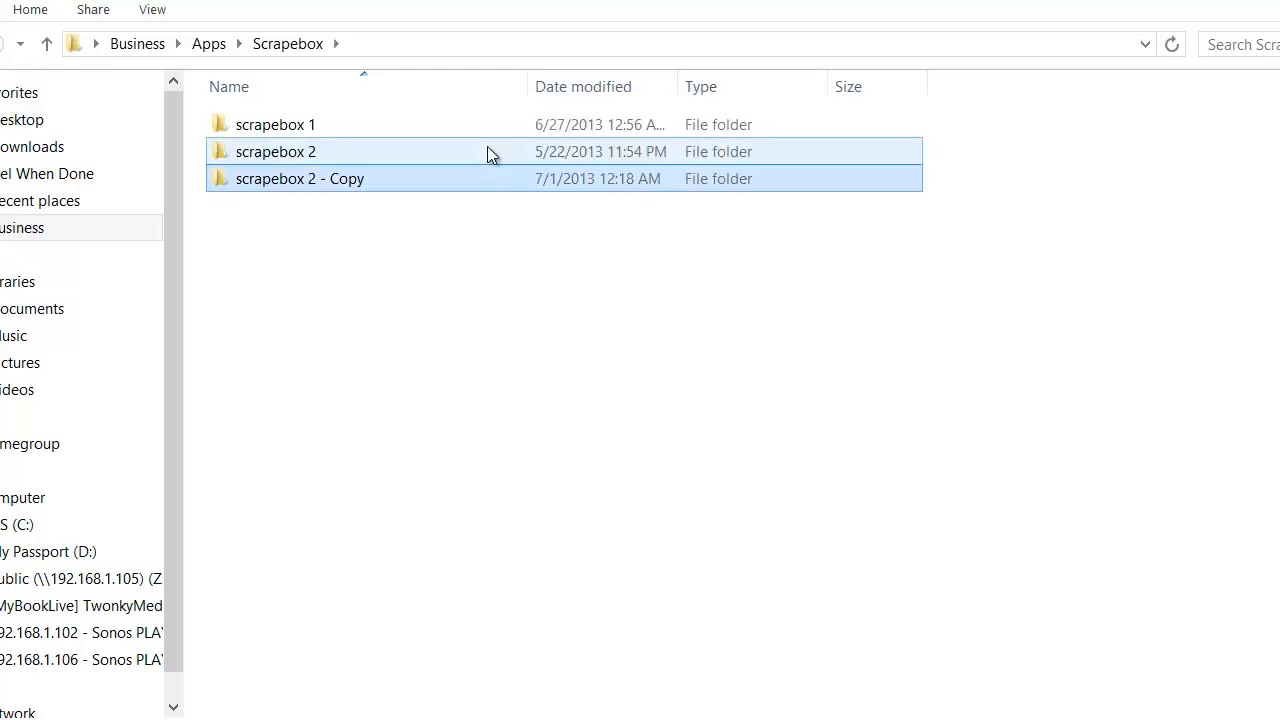
click(325, 180)
click(368, 182)
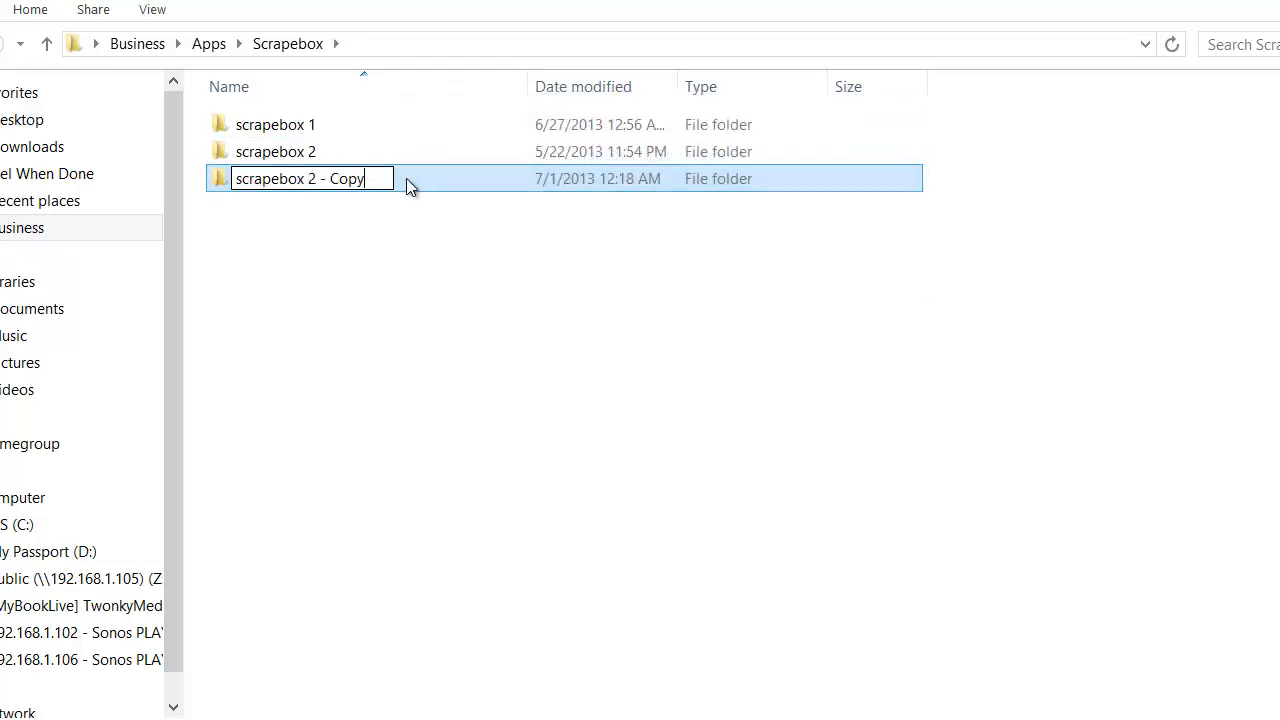
key(BackSpace)
key(BackSpace)
key(BackSpace)
key(BackSpace)
key(BackSpace)
key(BackSpace)
key(BackSpace)
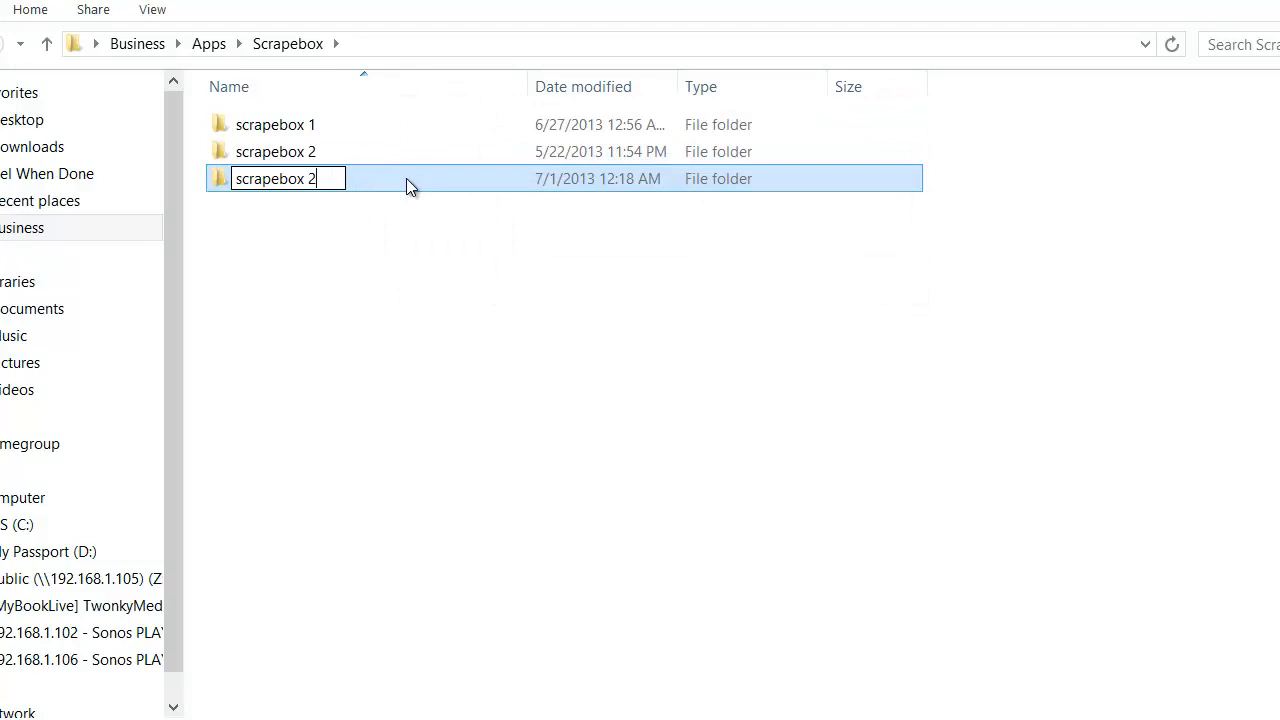
key(BackSpace)
text(3)
key(Return)
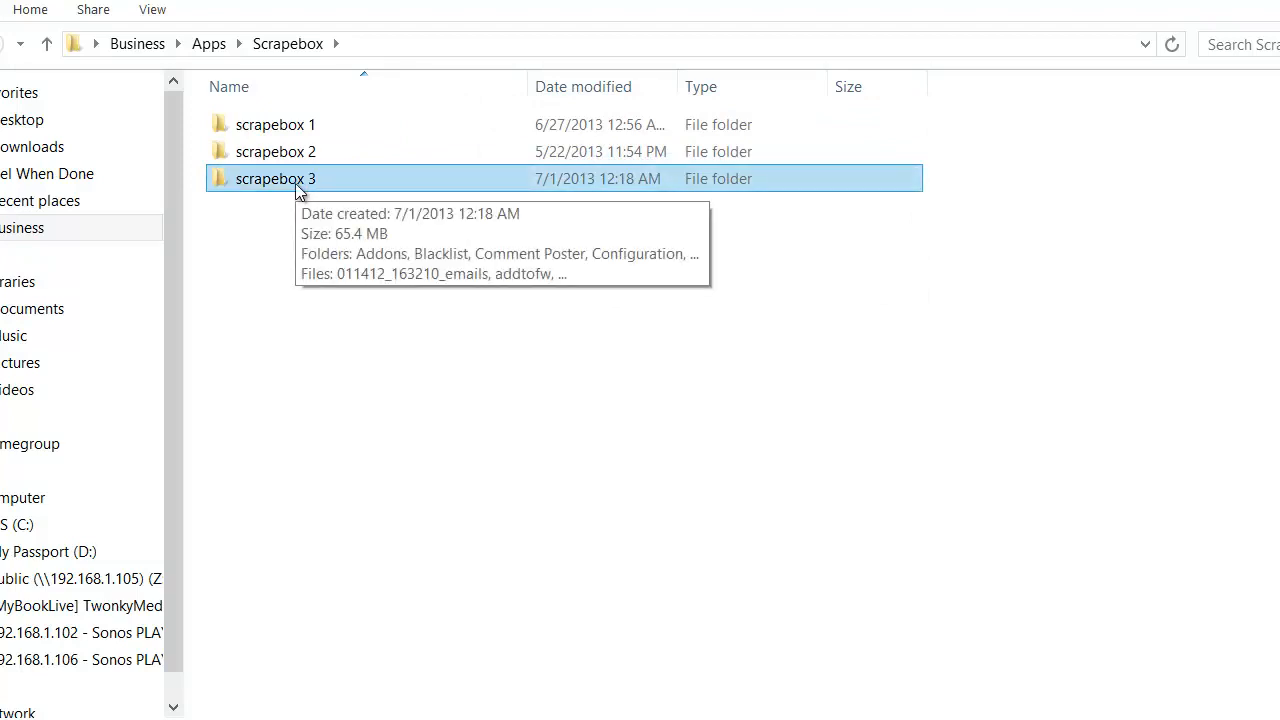
Look inside the scrapebox 3 folder and return to the parent Scrapebox folder.
click(323, 213)
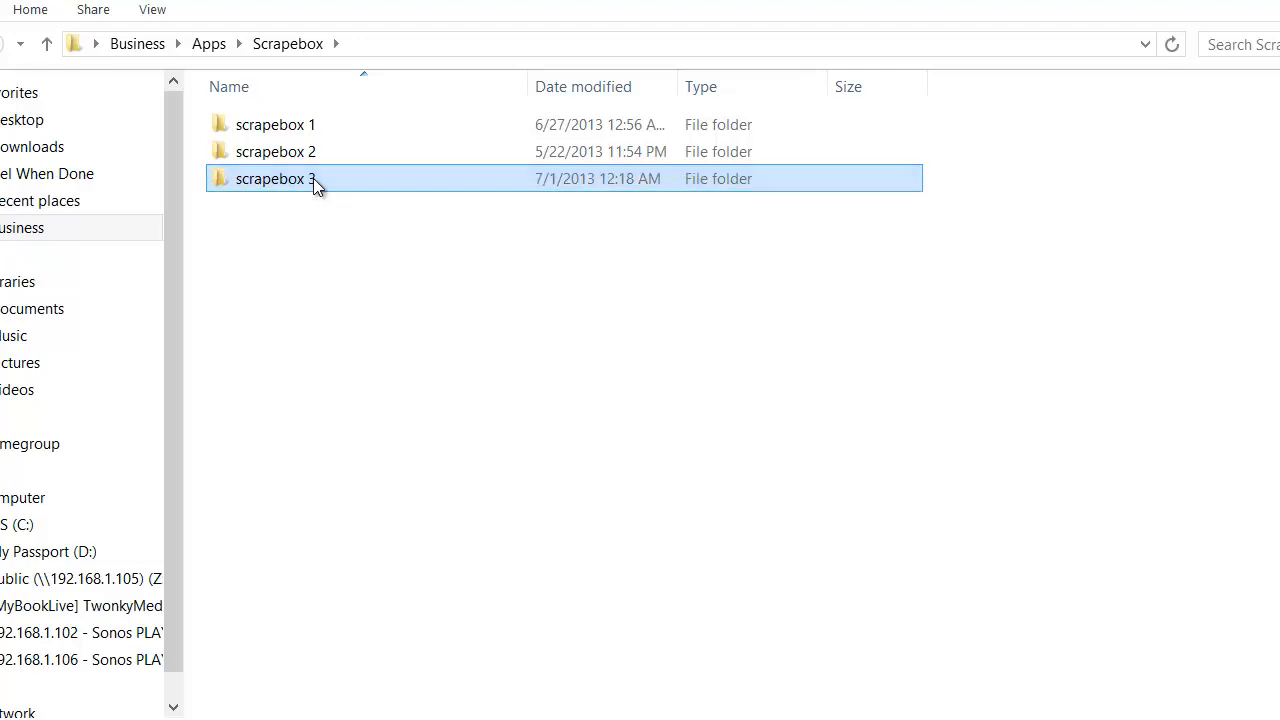
double_click(313, 180)
click(46, 43)
Try to launch another ScrapeBox instance from the scrapebox 1 folder and dismiss the multiple-instances warning.
double_click(306, 126)
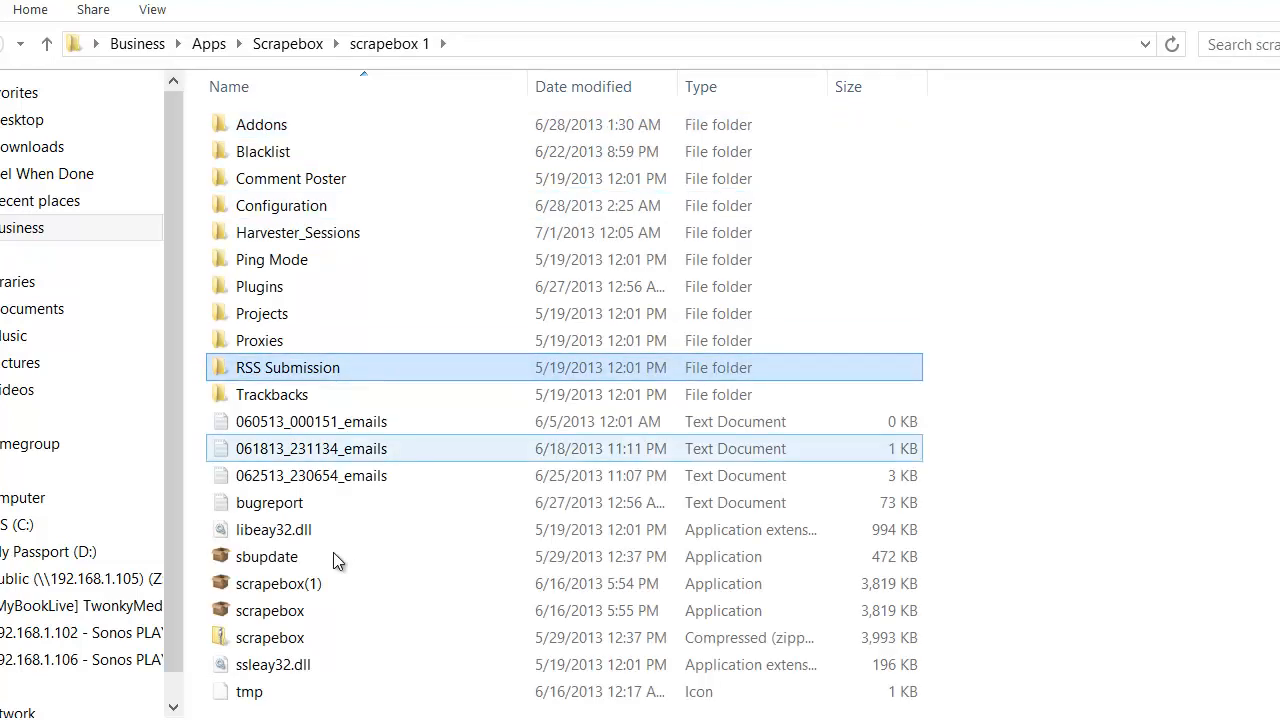
double_click(303, 613)
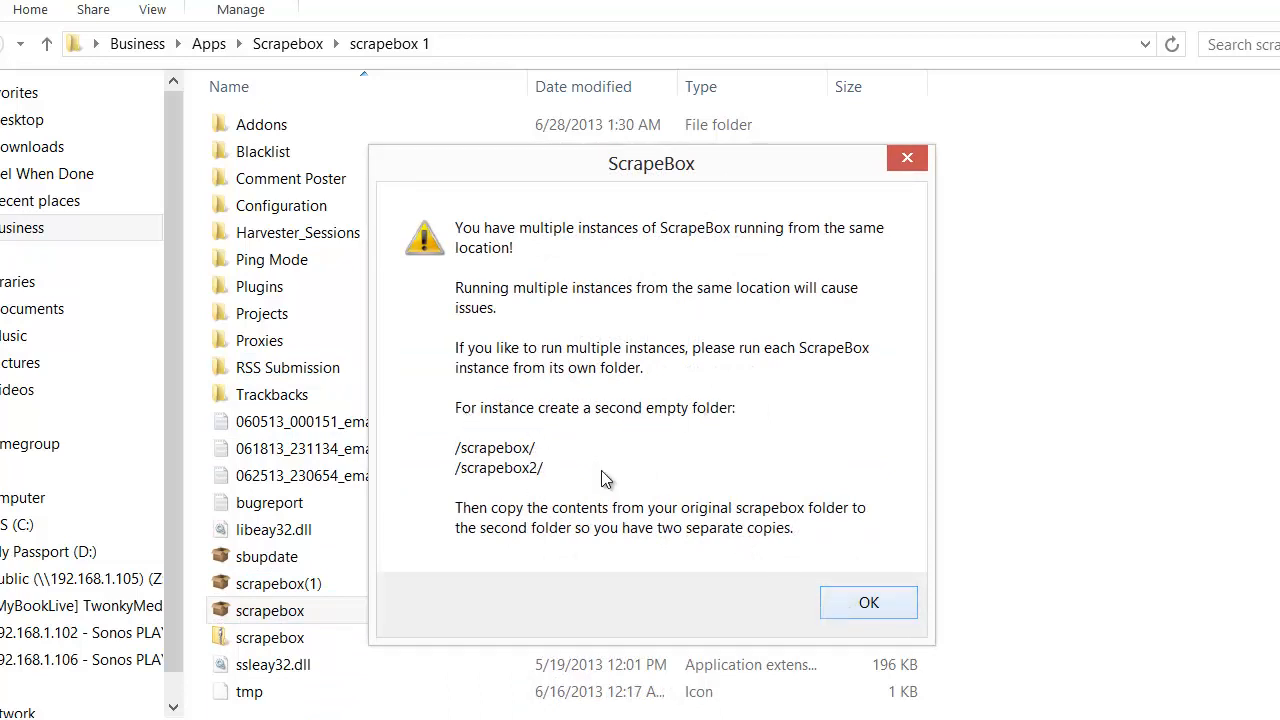
click(891, 606)
Launch a second ScrapeBox instance from the scrapebox application in the scrapebox 2 folder.
key(alt+Up)
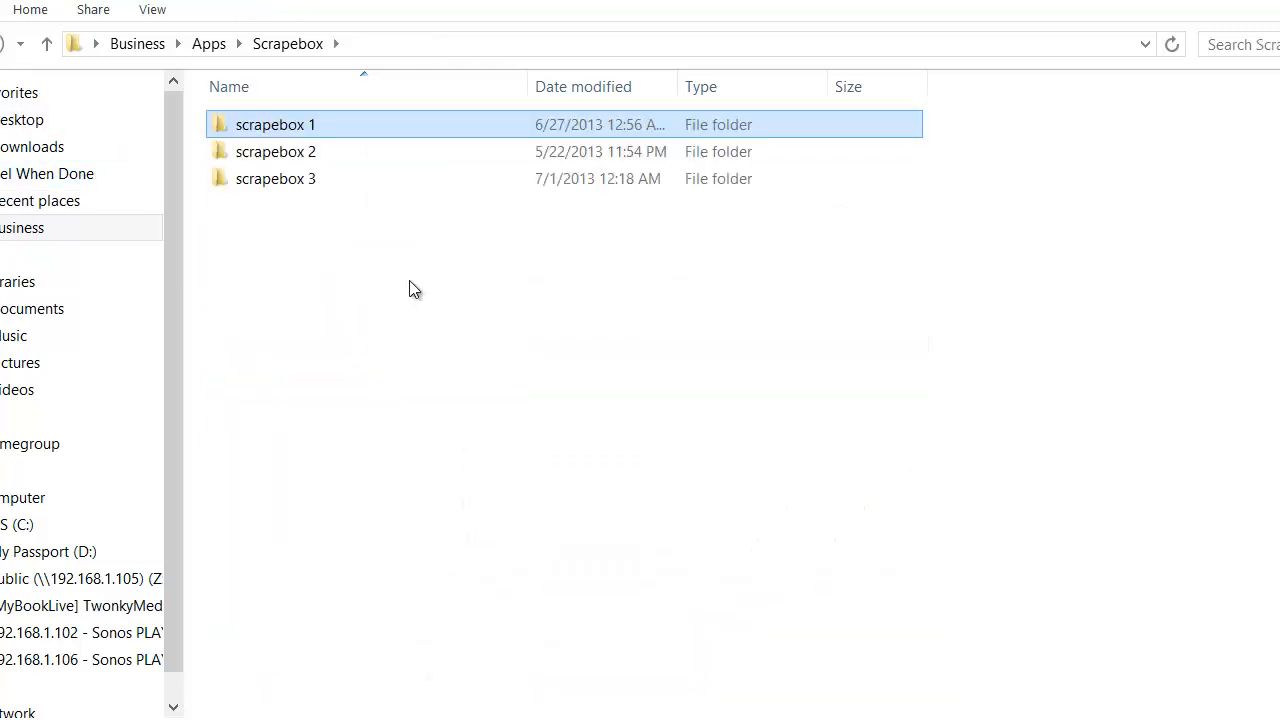
double_click(309, 156)
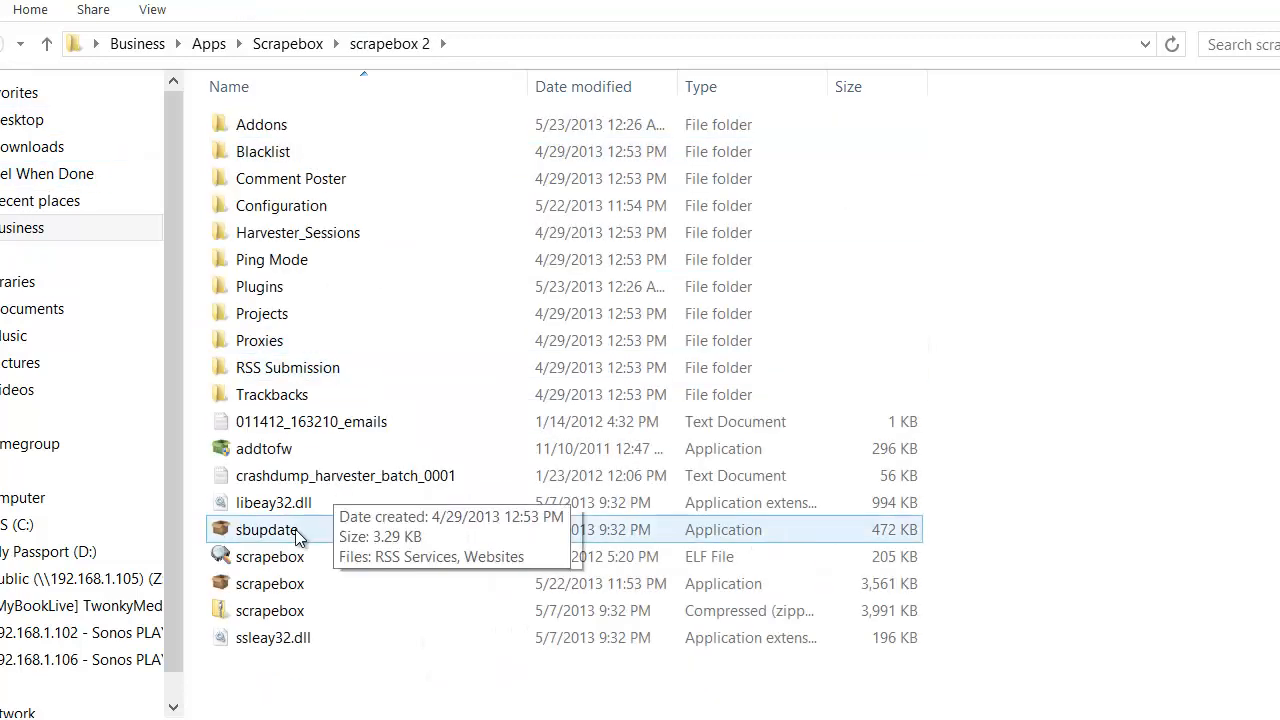
double_click(284, 584)
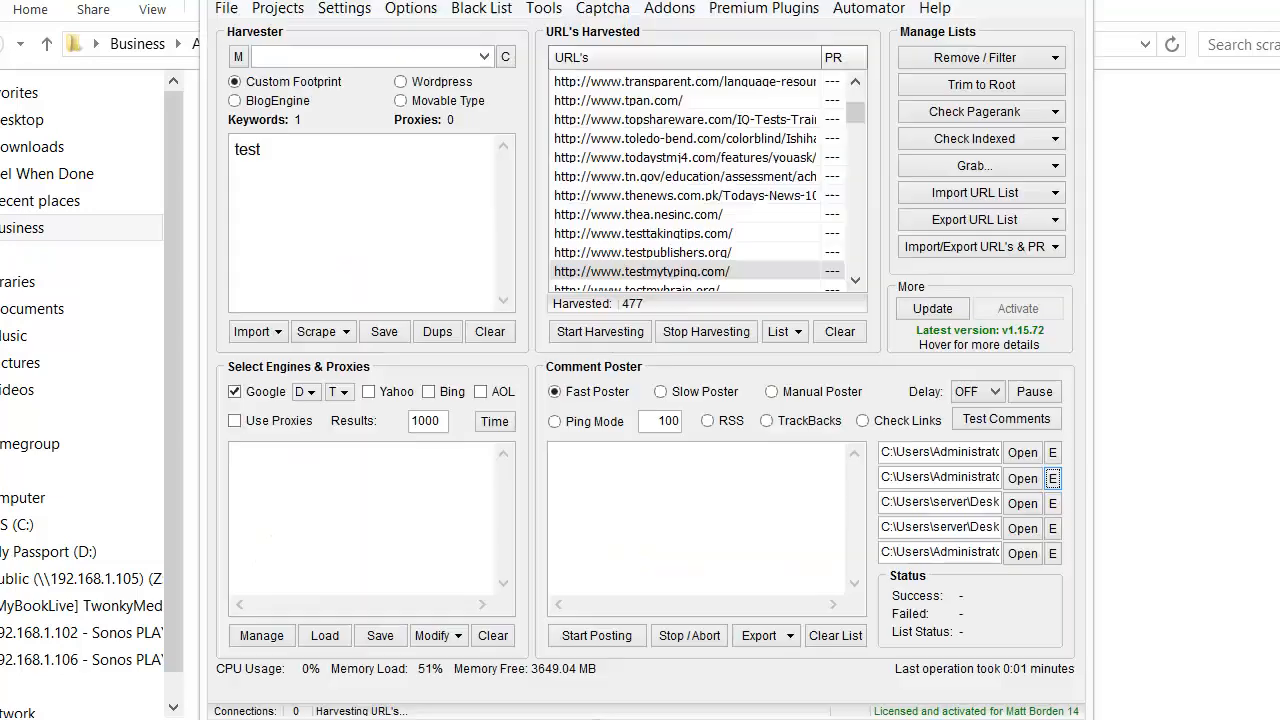
Spread the two ScrapeBox windows apart so both are accessible, and dismiss the new instance's plugin update notice.
drag(646, 0, 392, 5)
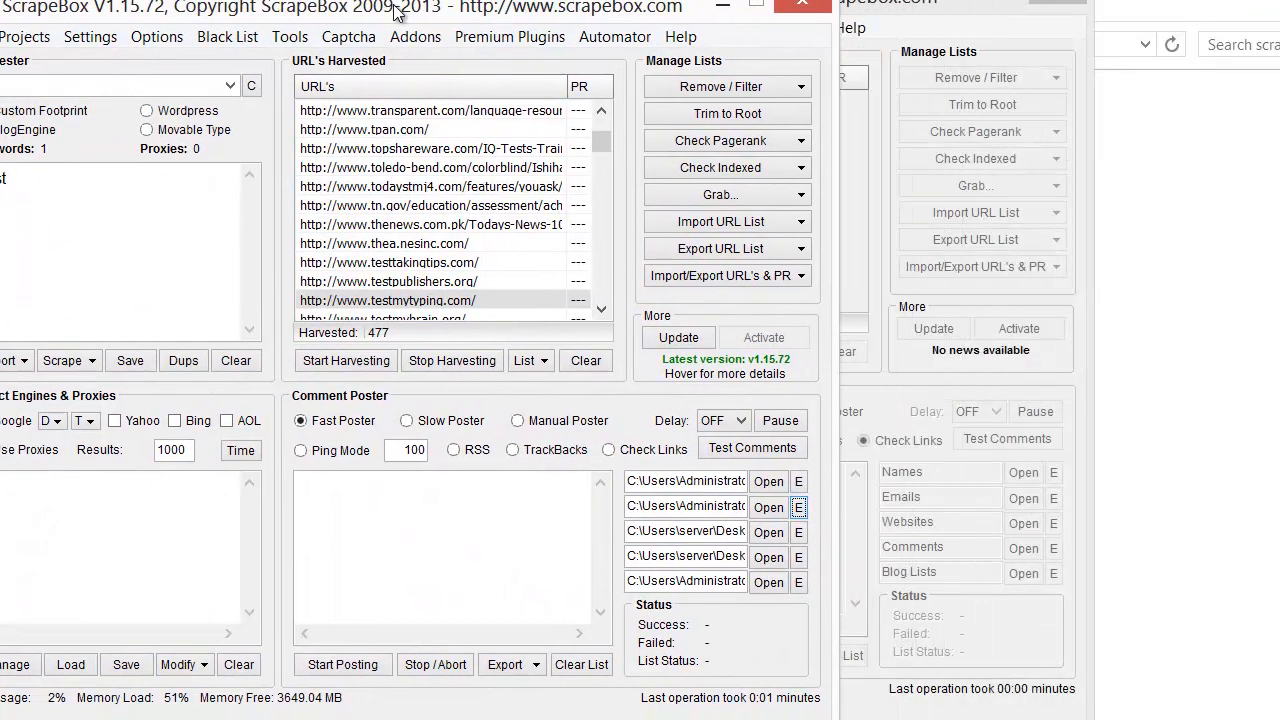
click(918, 348)
drag(636, 3, 912, 4)
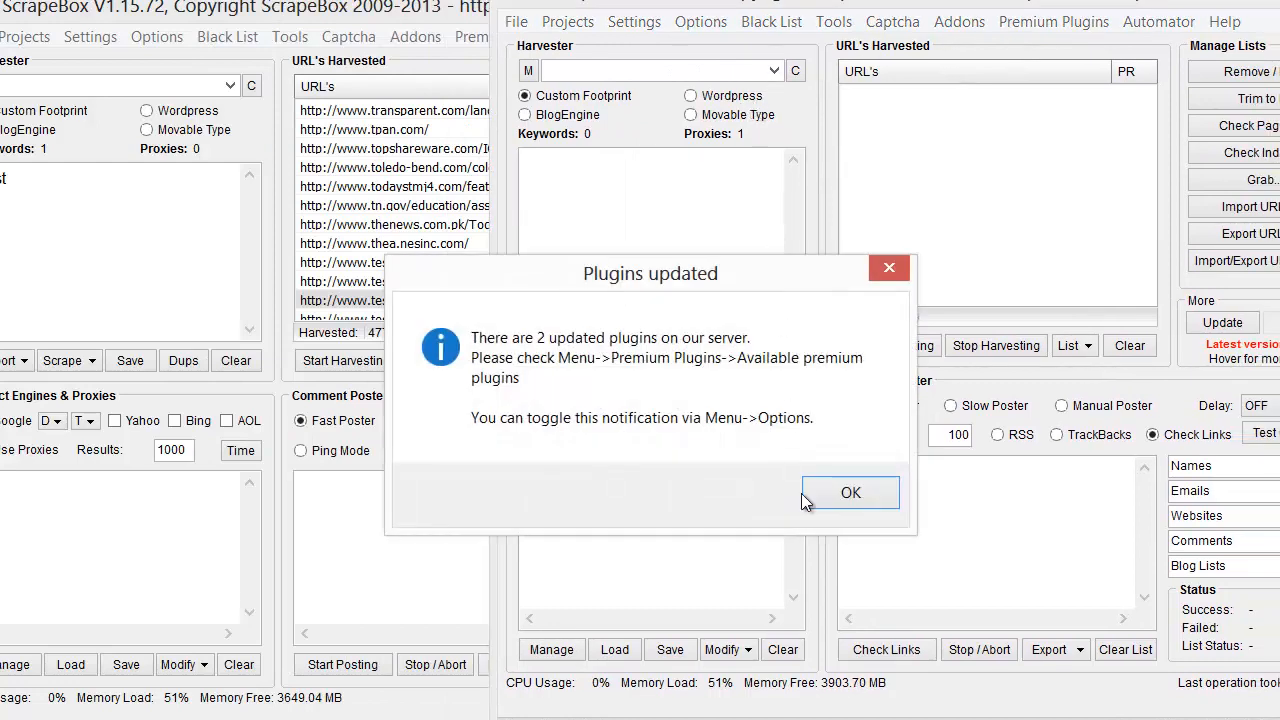
click(858, 501)
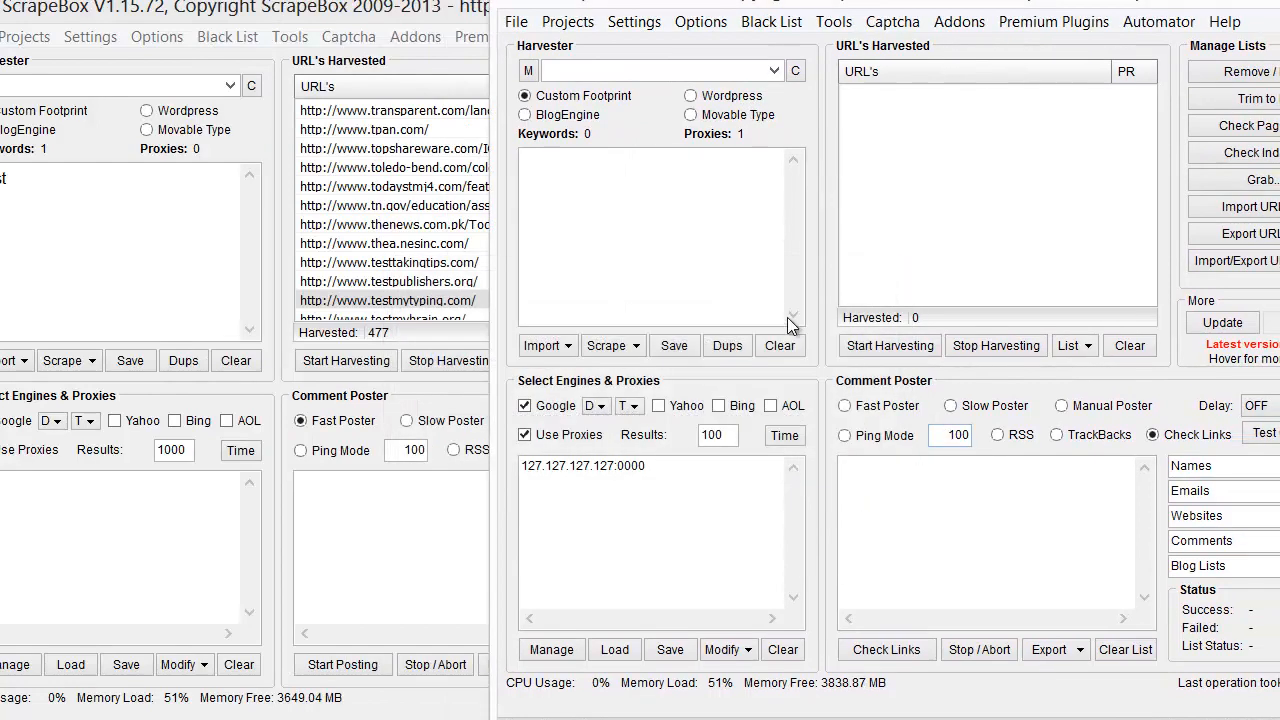